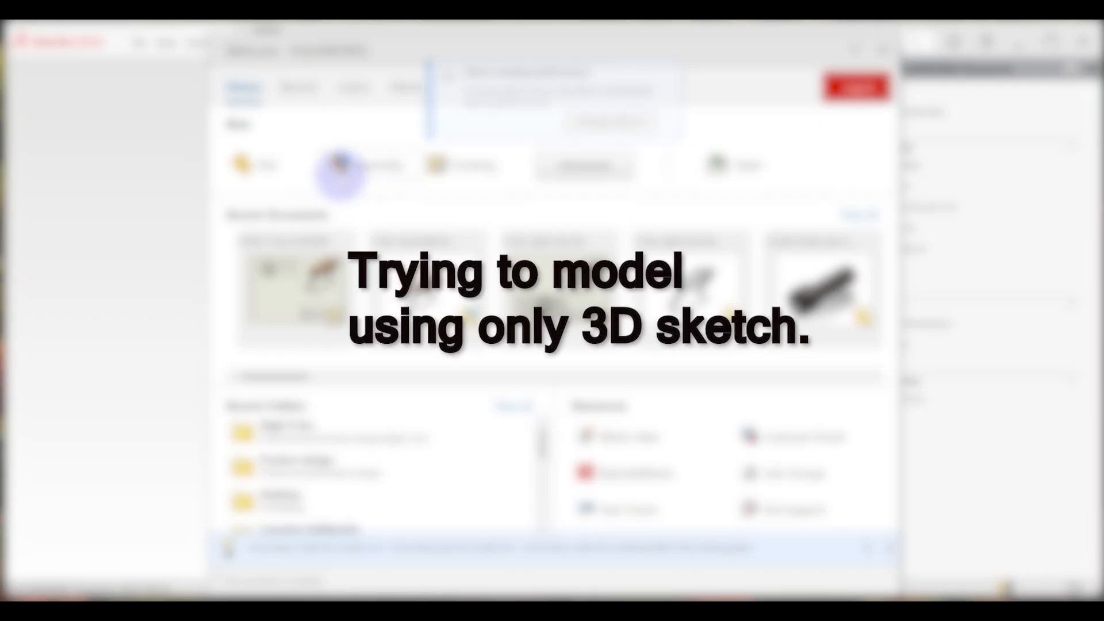
Step: Try to draw the connected lines of the Z-shaped frame in a 3D sketch of a new part
left_click(286, 172)
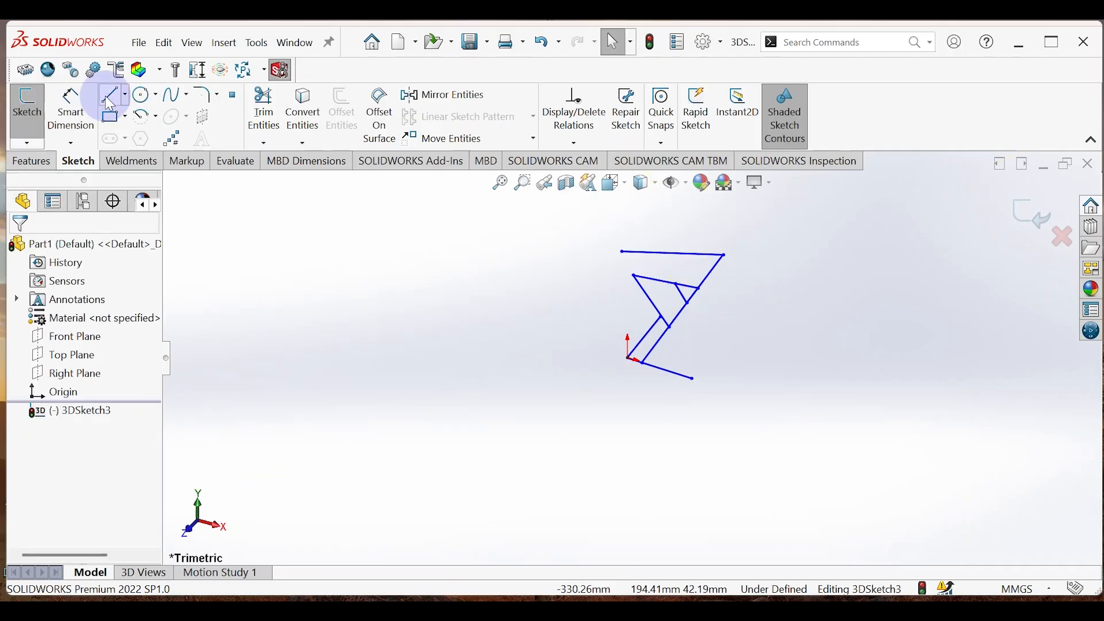
left_click(113, 95)
left_click(692, 378)
left_click(808, 278)
left_click(759, 259)
left_click(827, 193)
key("Tab")
scroll(719, 229, "up", 2)
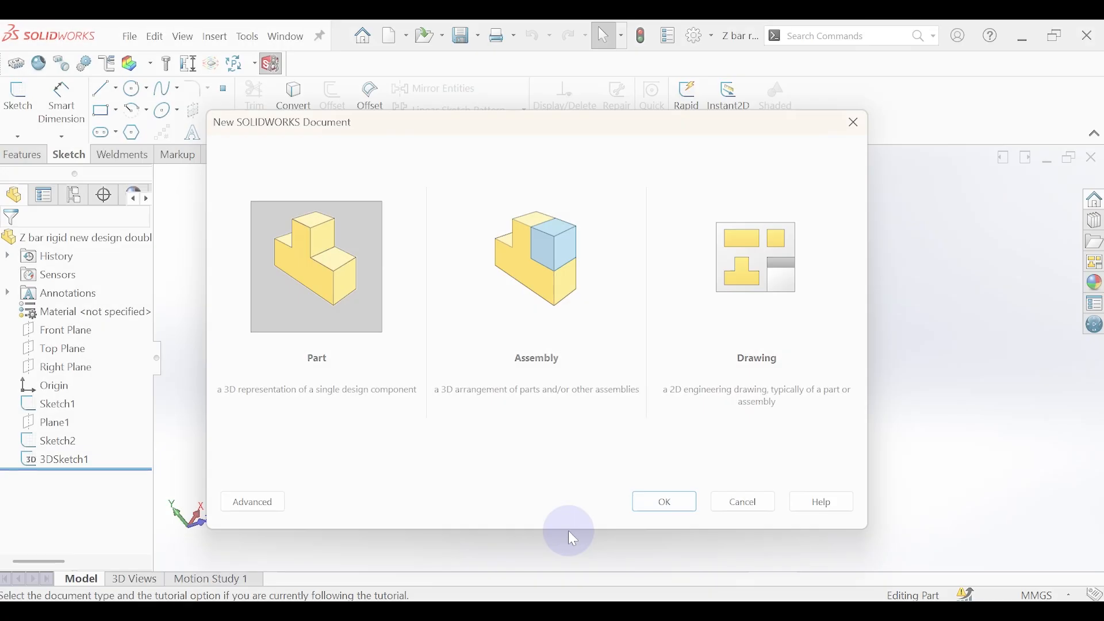
Step: Create a new part document and start a sketch on the Front Plane
left_click(648, 505)
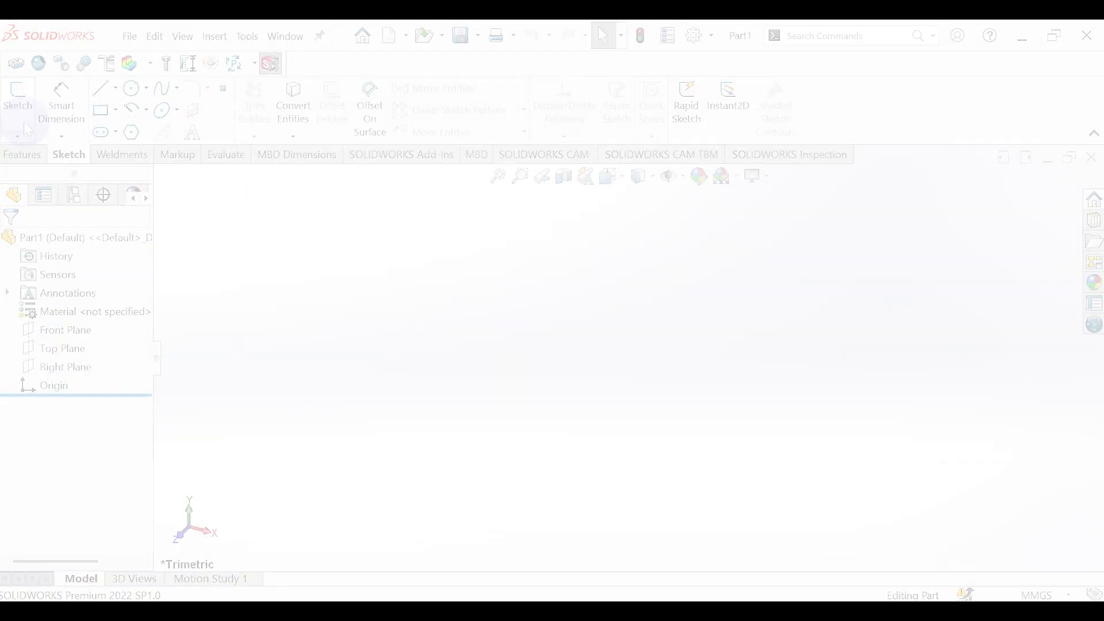
left_click(17, 104)
left_click(505, 254)
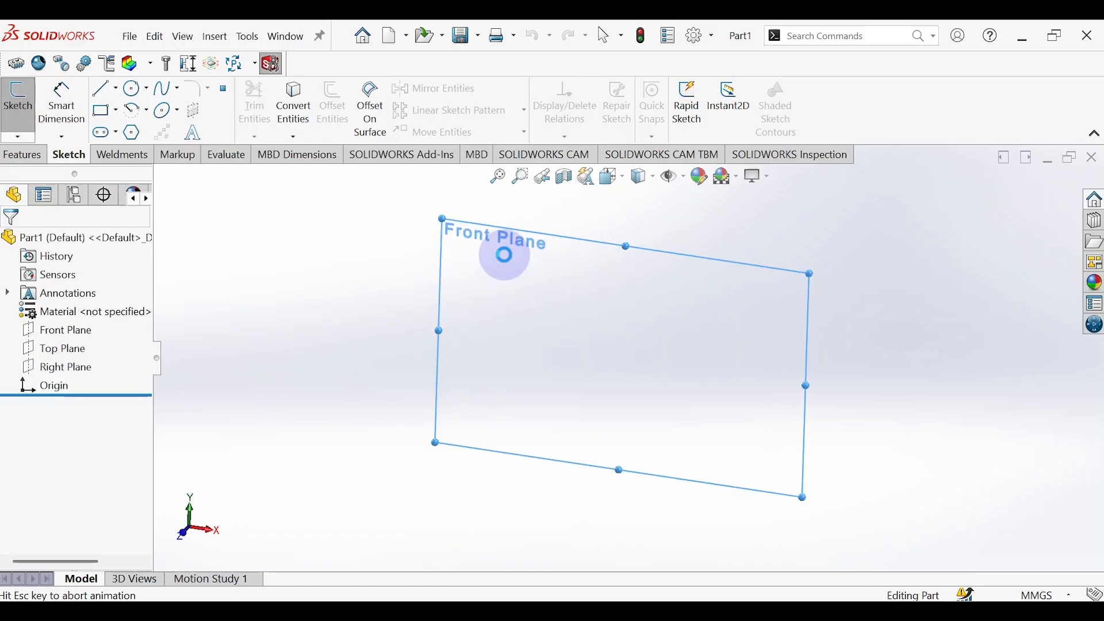
Step: Draw a horizontal base line about 46 mm long ending at the origin and an inclined line rising from the origin
left_click(103, 92)
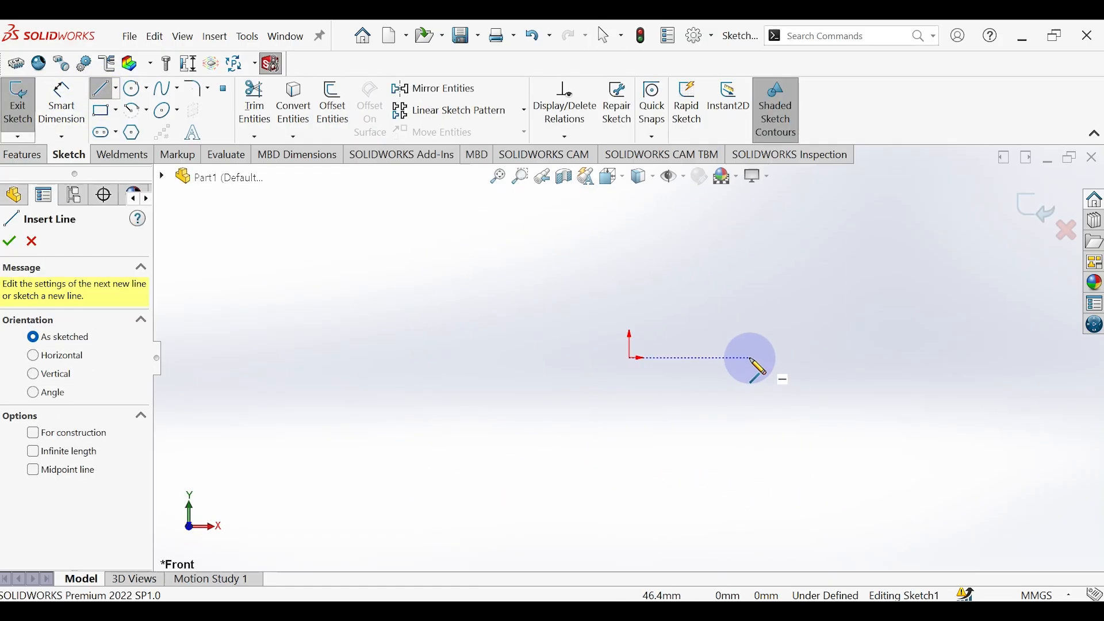
left_click(750, 357)
left_click(630, 358)
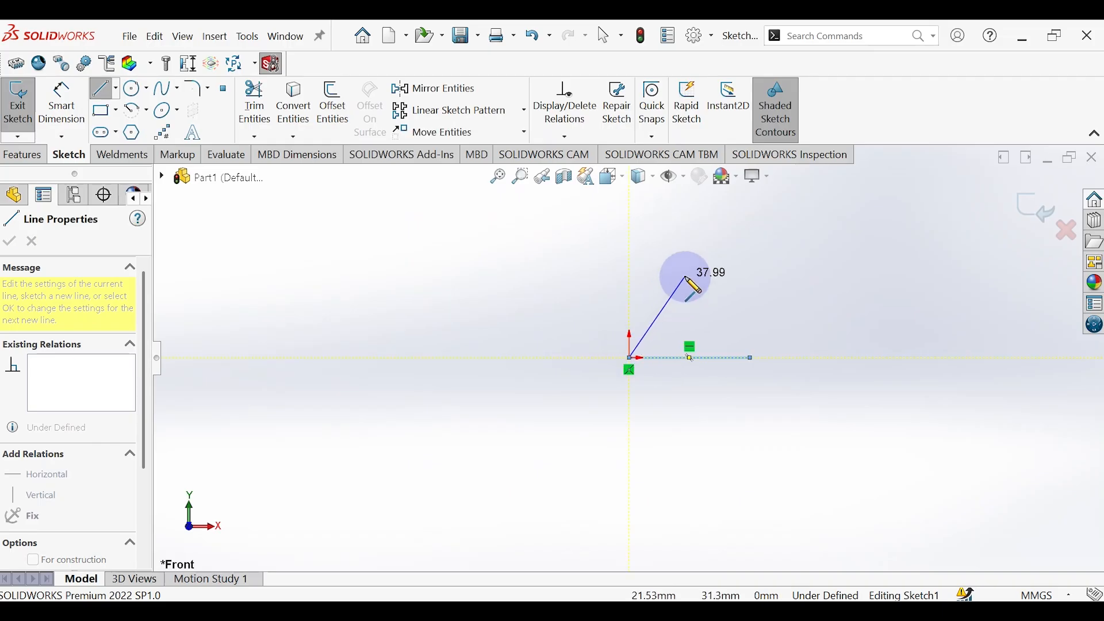
left_click(728, 219)
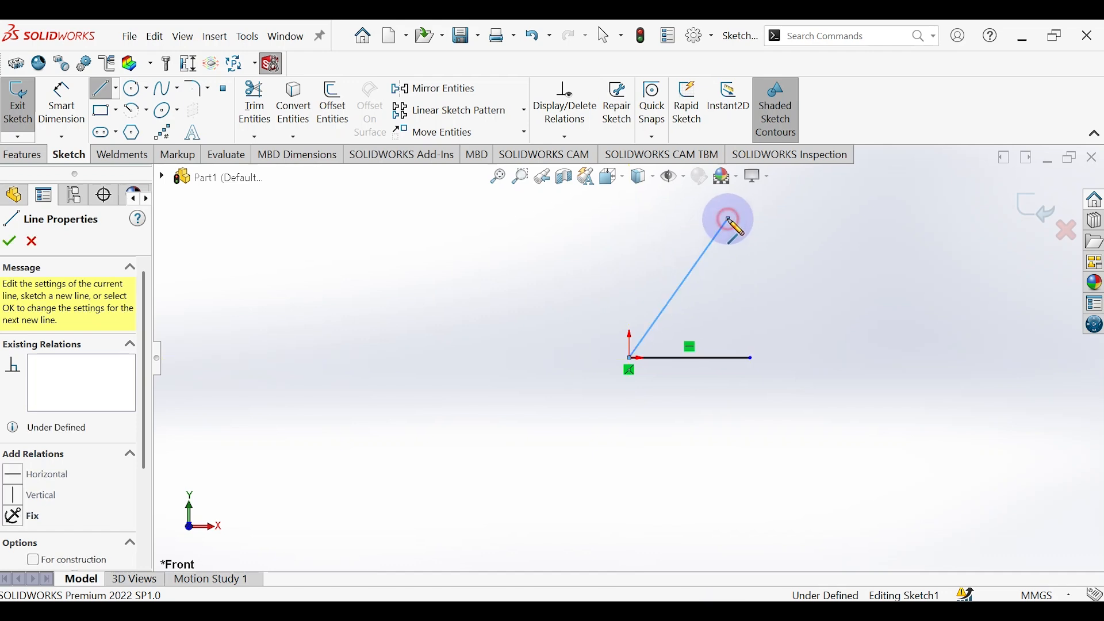
key("Escape")
key("Escape")
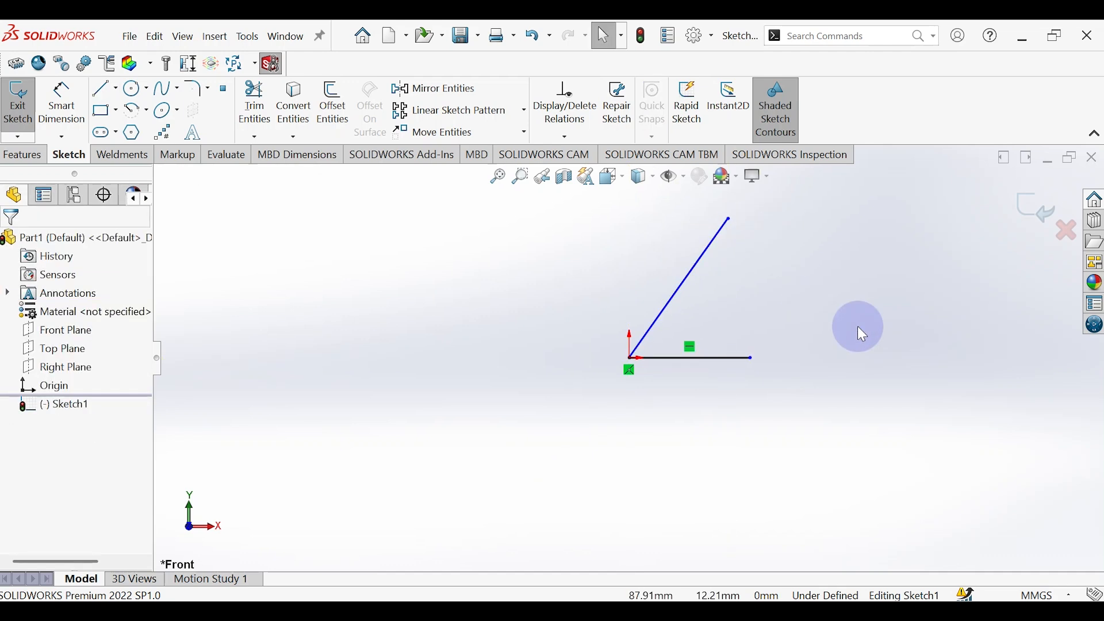
Step: Draw a second inclined line about 143 mm long from a point on the base line, and a horizontal line leftward from its upper end
left_click(105, 90)
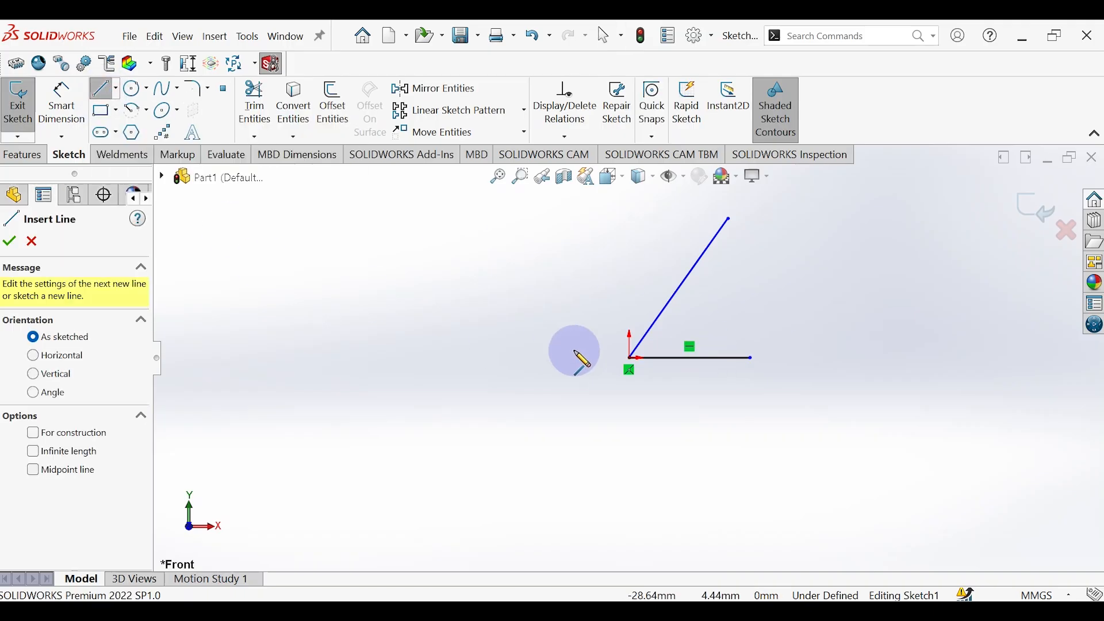
left_click(650, 357)
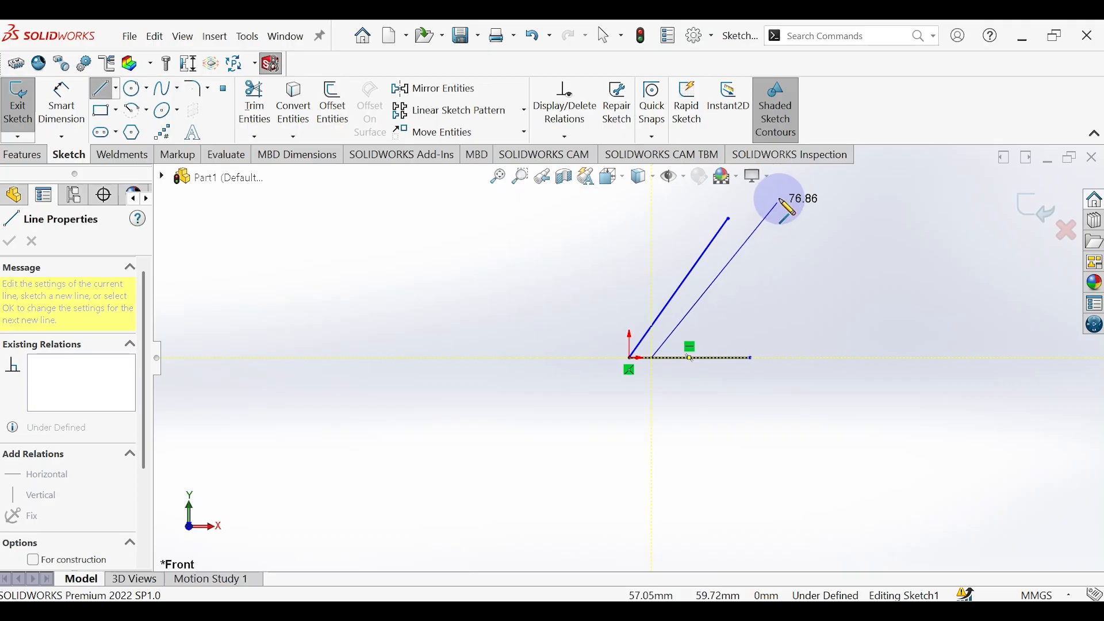
scroll(783, 214, "up", 2)
scroll(726, 233, "up", 2)
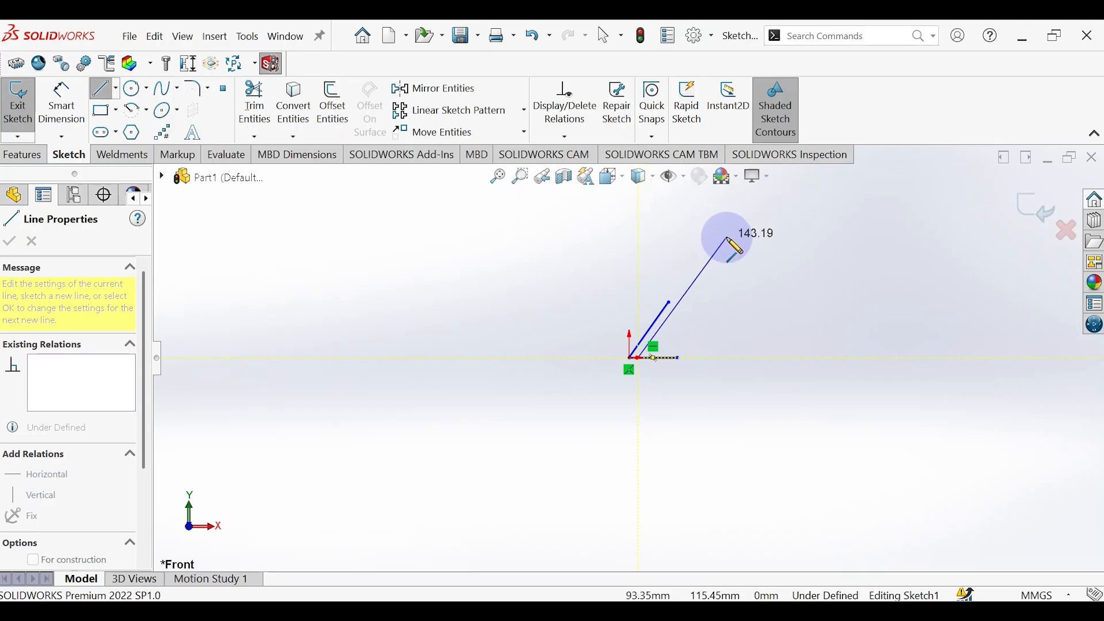
left_click(727, 238)
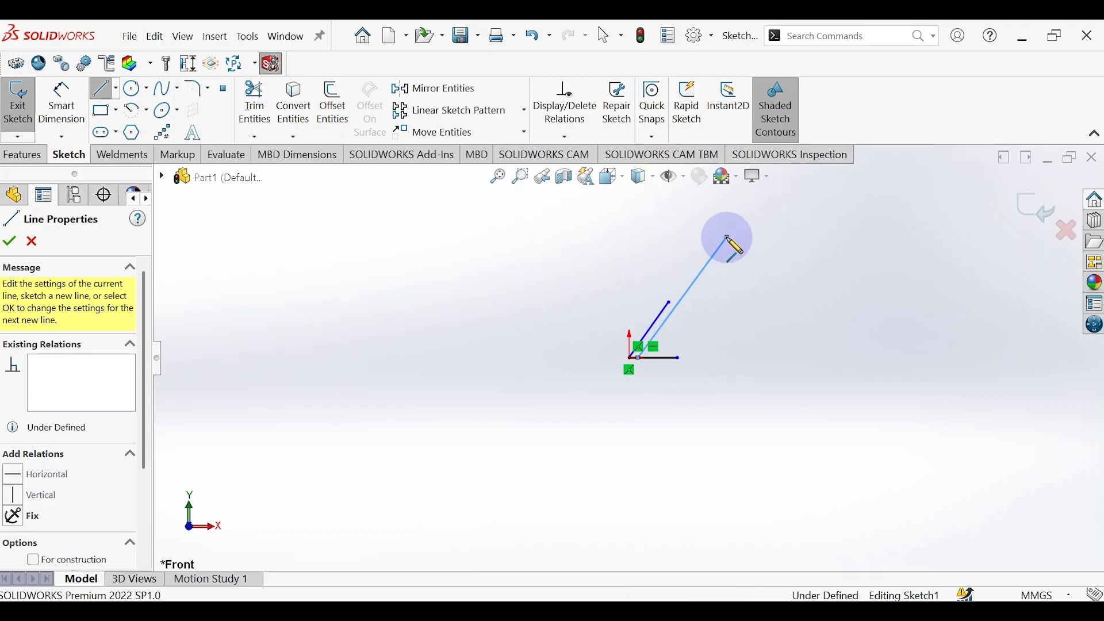
left_click(727, 238)
left_click(612, 238)
key("Escape")
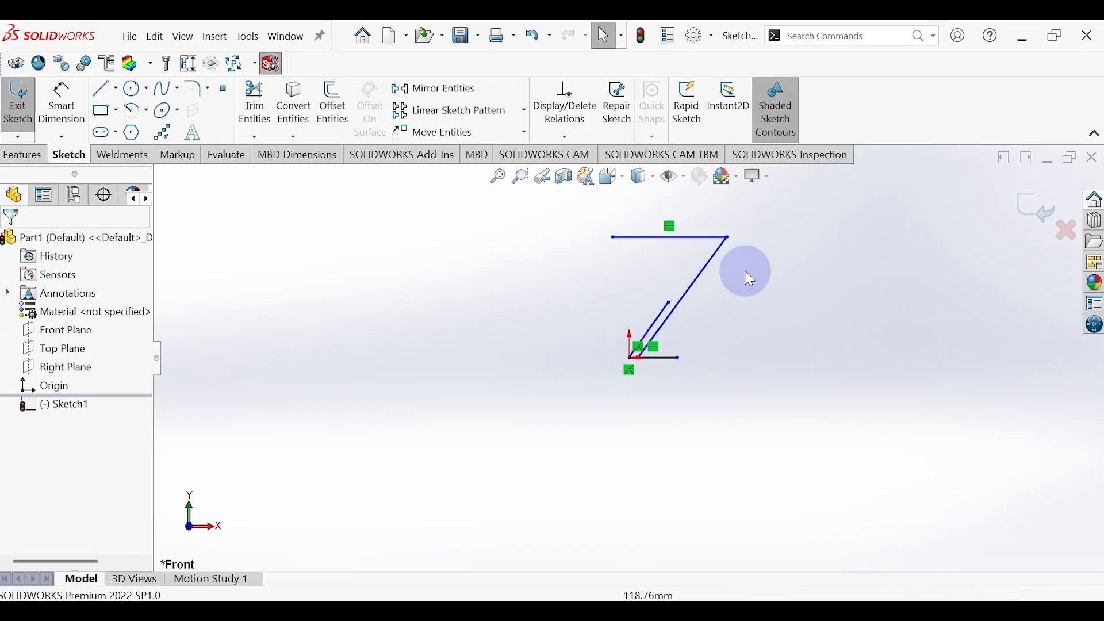
Step: Draw a shorter horizontal arm below the upper horizontal line, ending on the long inclined line
left_click(103, 88)
left_click(639, 275)
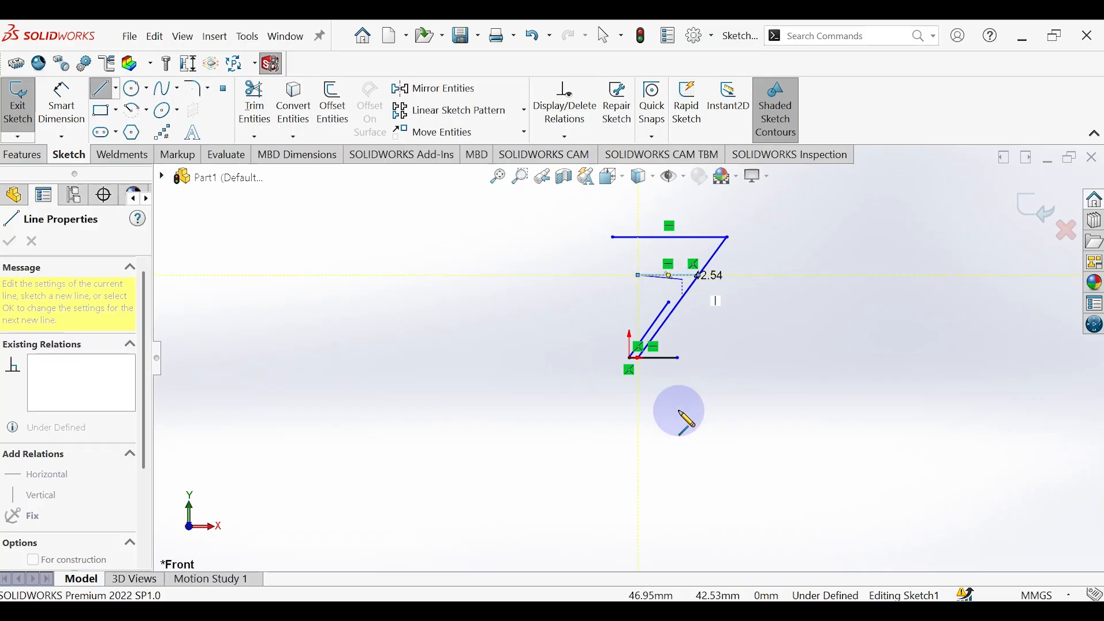
left_click(690, 278)
key("Escape")
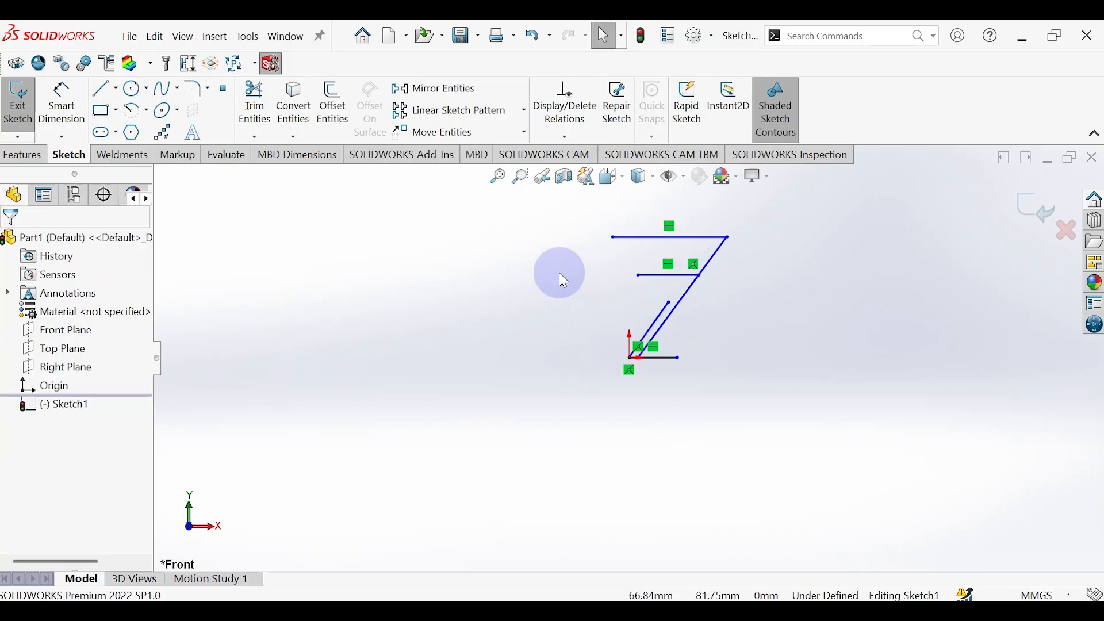
Step: Draw a diagonal brace about 47 mm long from the arm's free end to the long inclined line, and a short brace nearer their joint
left_click(102, 92)
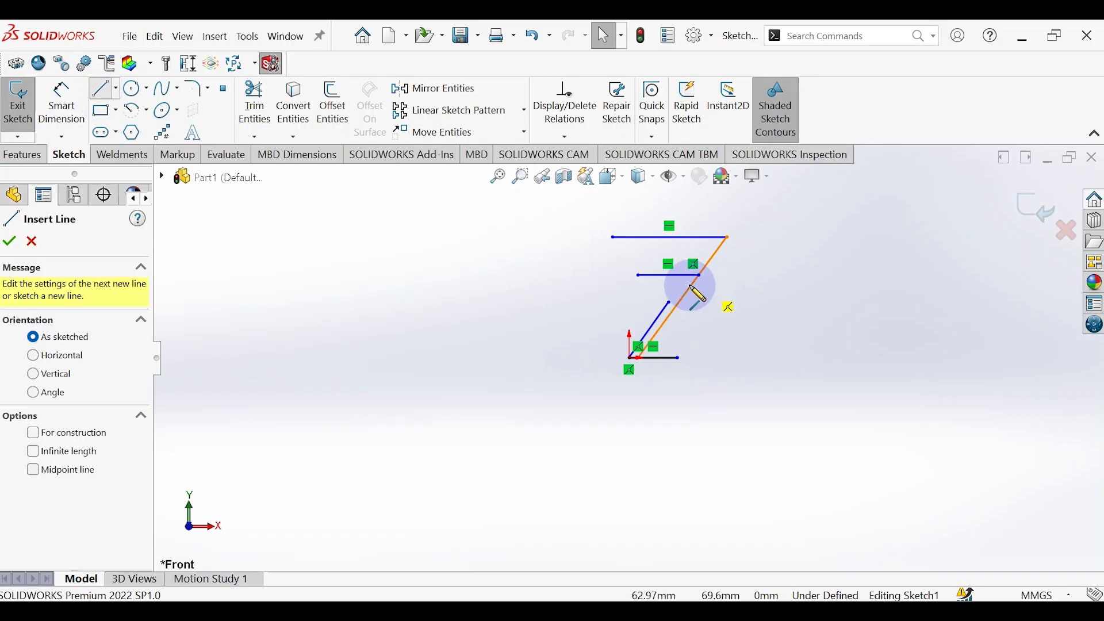
left_click(639, 276)
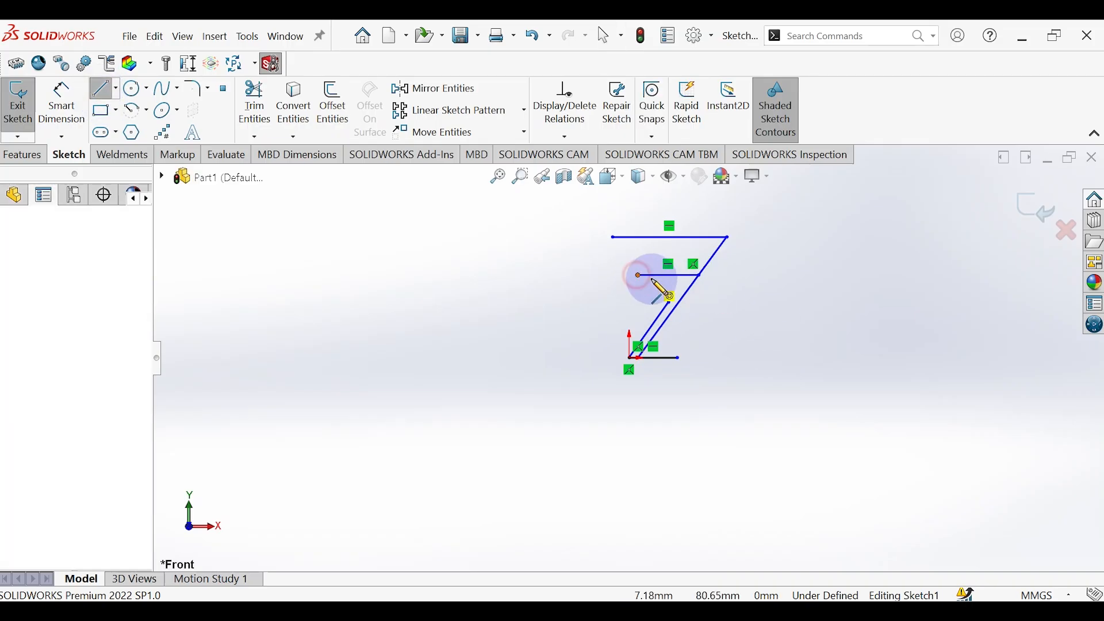
double_click(676, 307)
key("Escape")
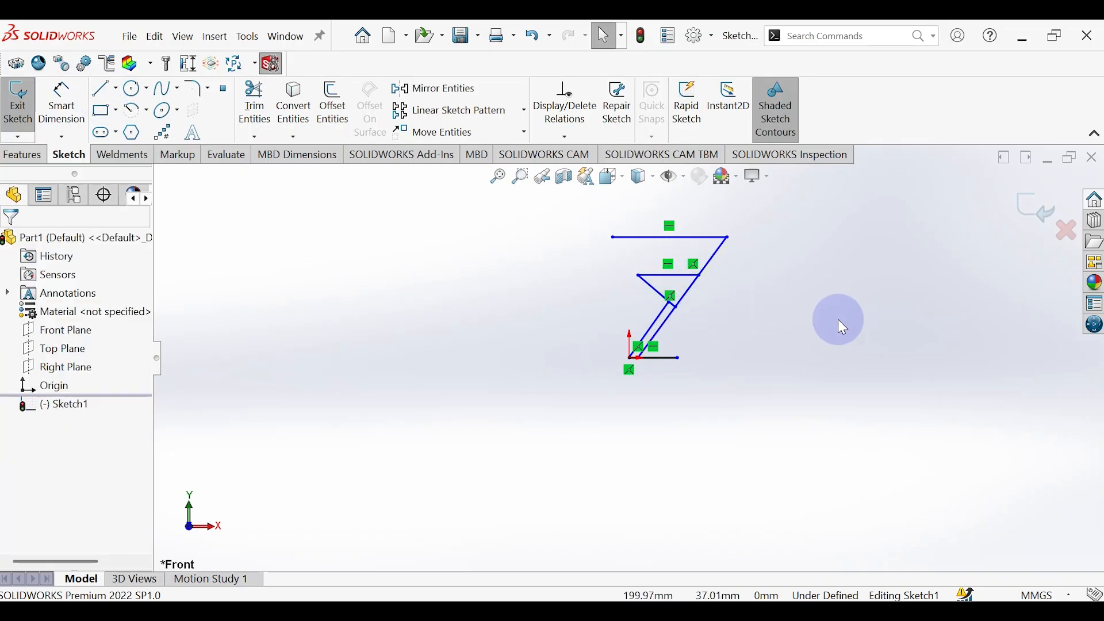
left_click(103, 89)
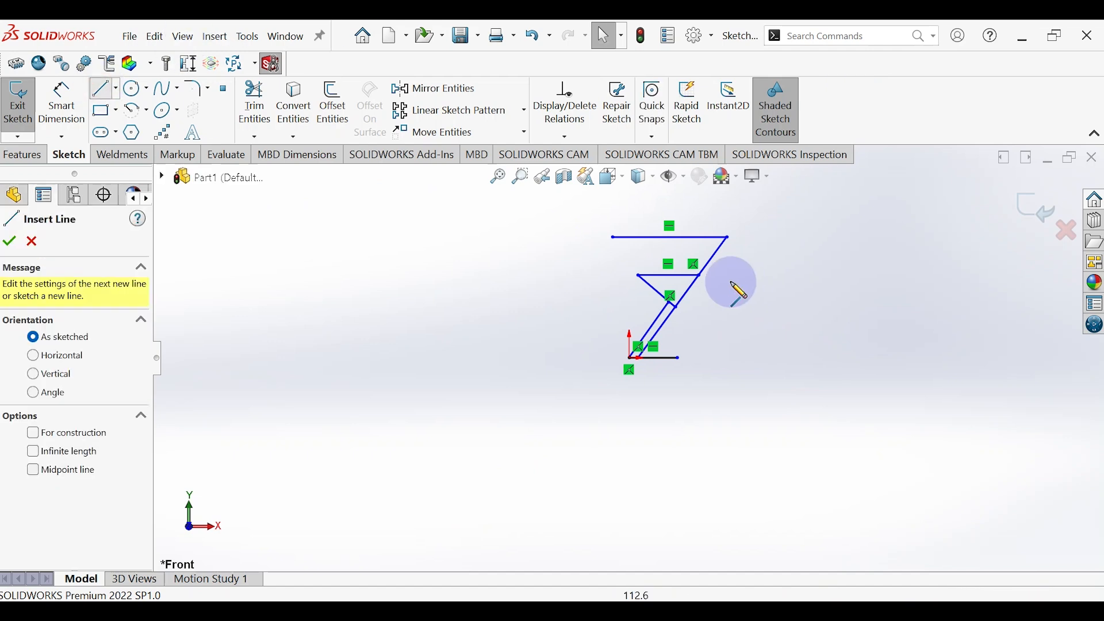
left_click(679, 276)
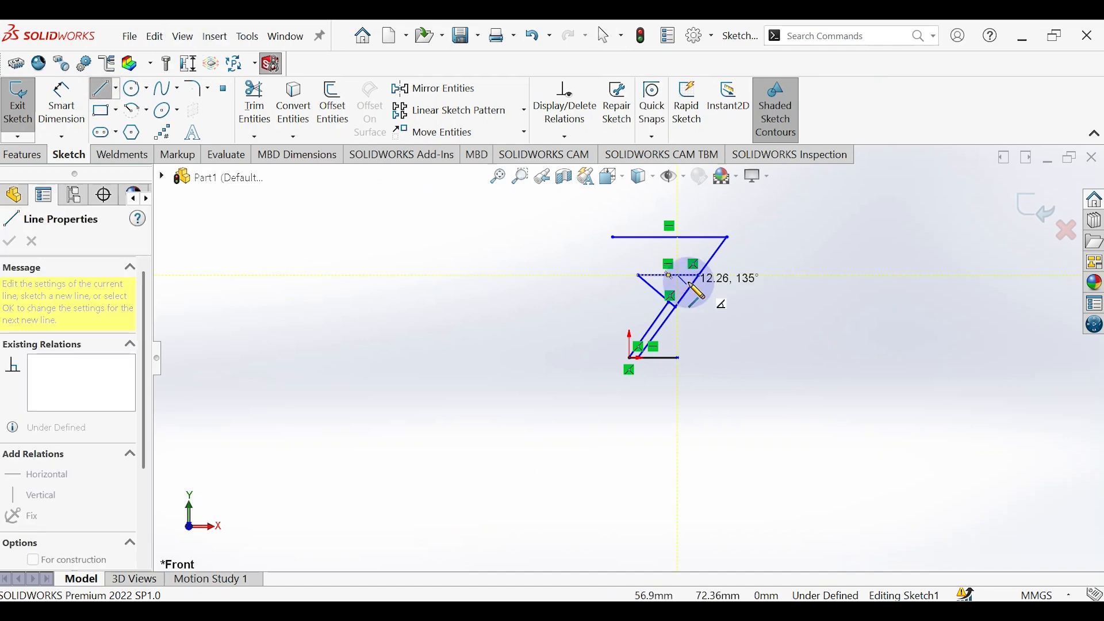
left_click(700, 297)
key("Escape")
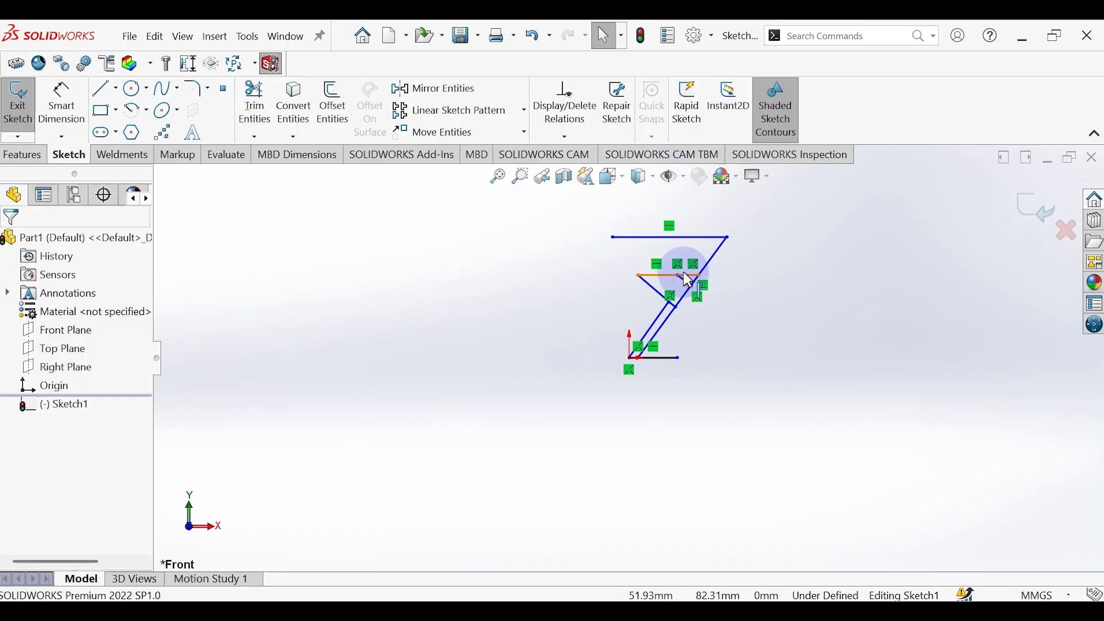
Step: Dimension the overall height between the base line's free end and the upper end of the long inclined line as 1000 mm
left_click(79, 99)
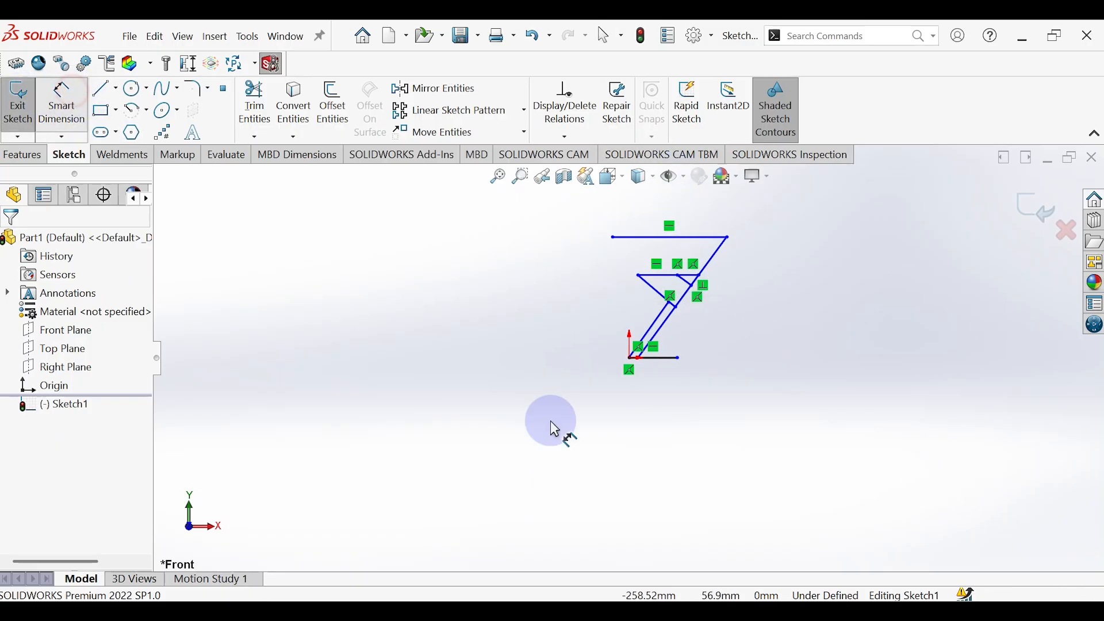
left_click(679, 357)
left_click(727, 237)
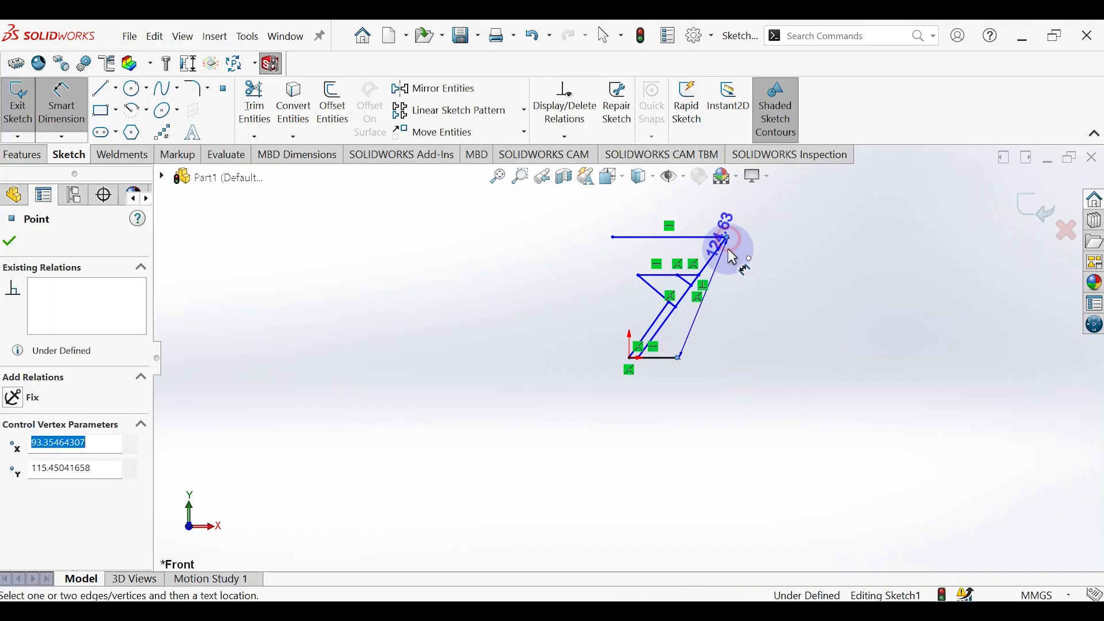
left_click(806, 304)
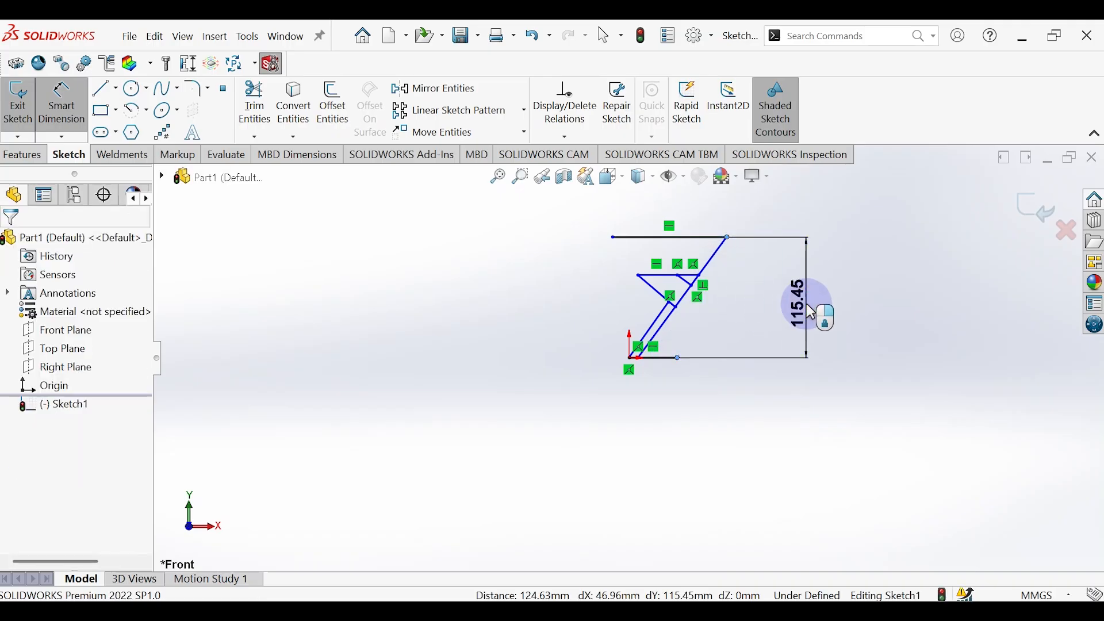
type("1200")
key("Return")
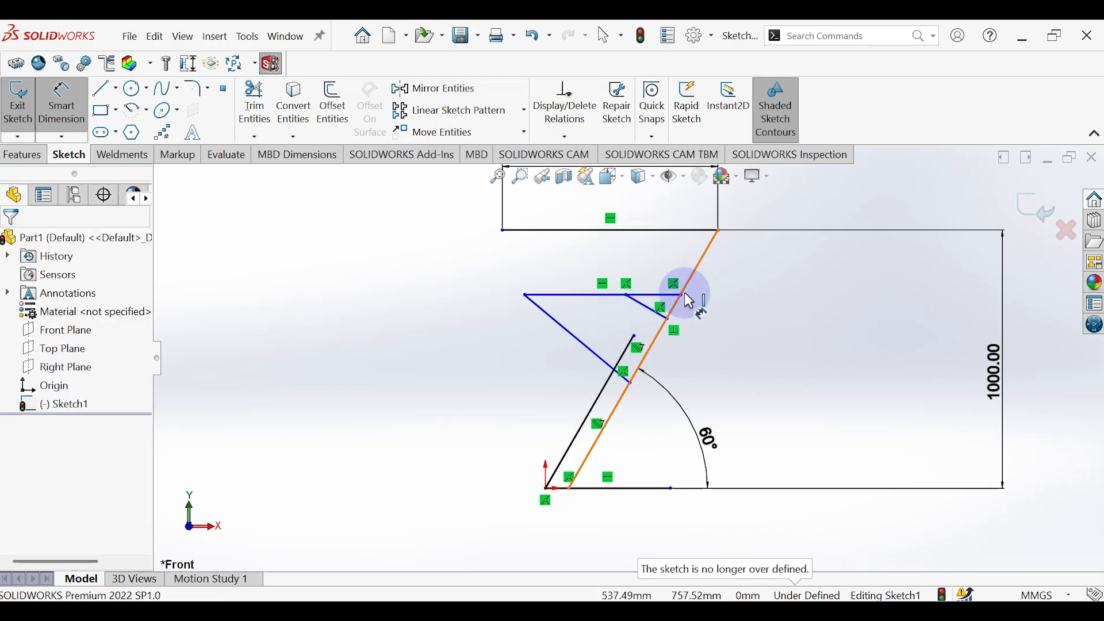
Step: Dimension the vertical distance between the horizontal arm's joint and the upper end of the inclined line as 230 mm
left_click(685, 296)
left_click(719, 230)
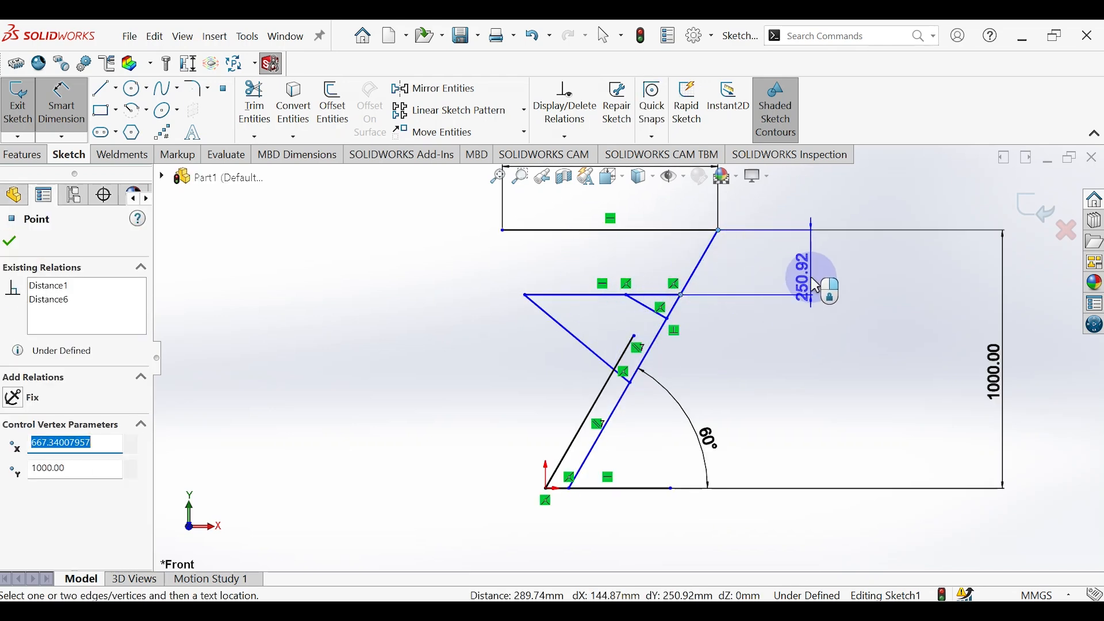
left_click(815, 290)
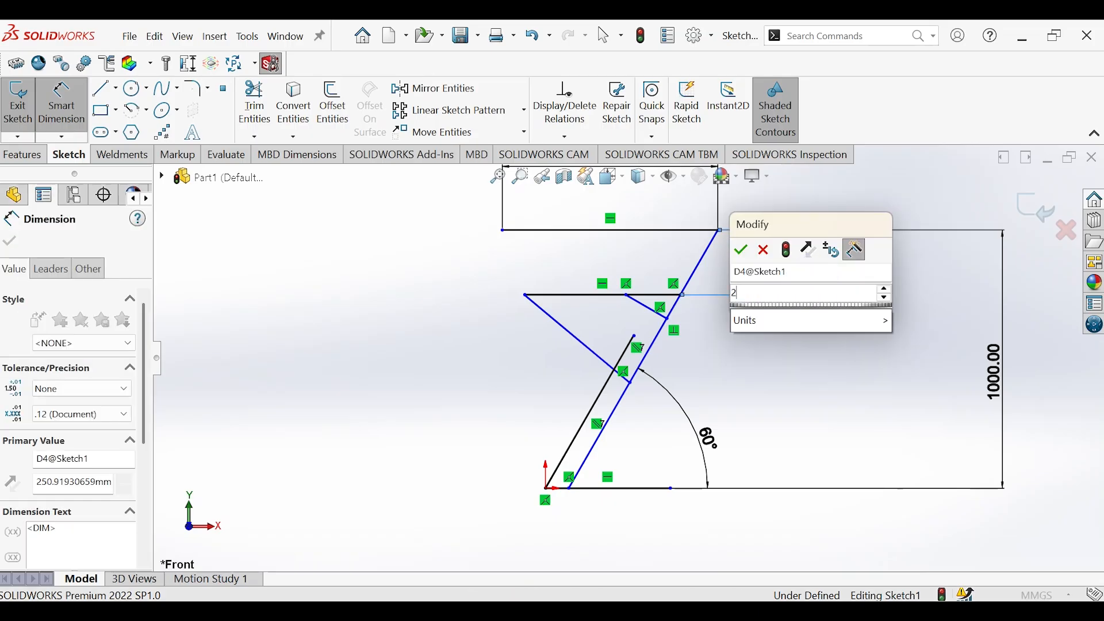
key("Return")
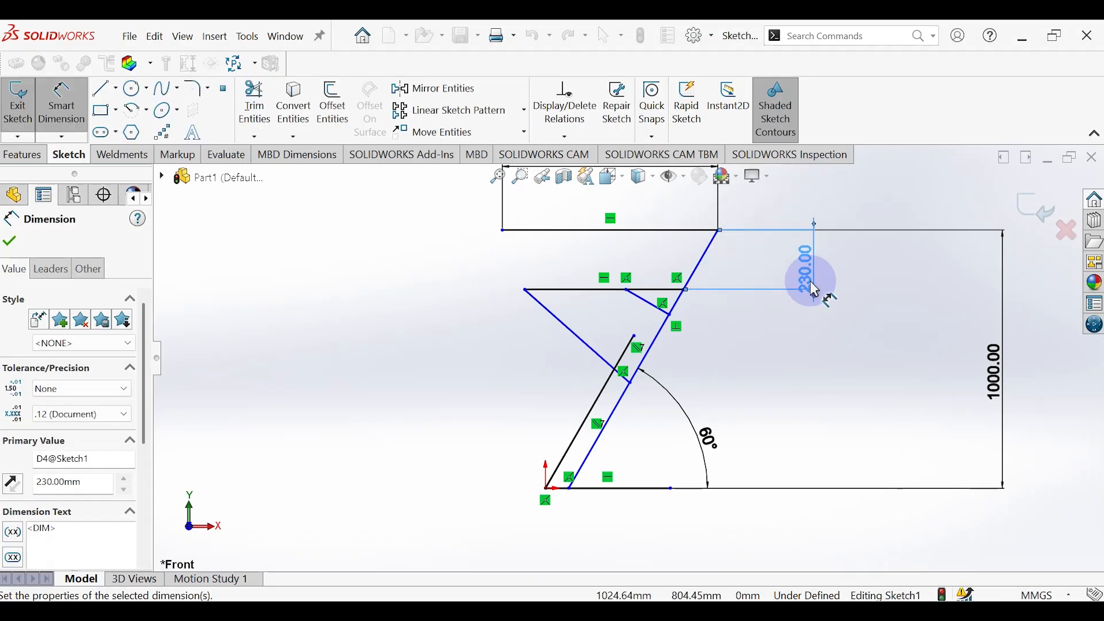
Step: Dimension the angle between the longer diagonal brace and the horizontal arm as 45°
left_click(566, 332)
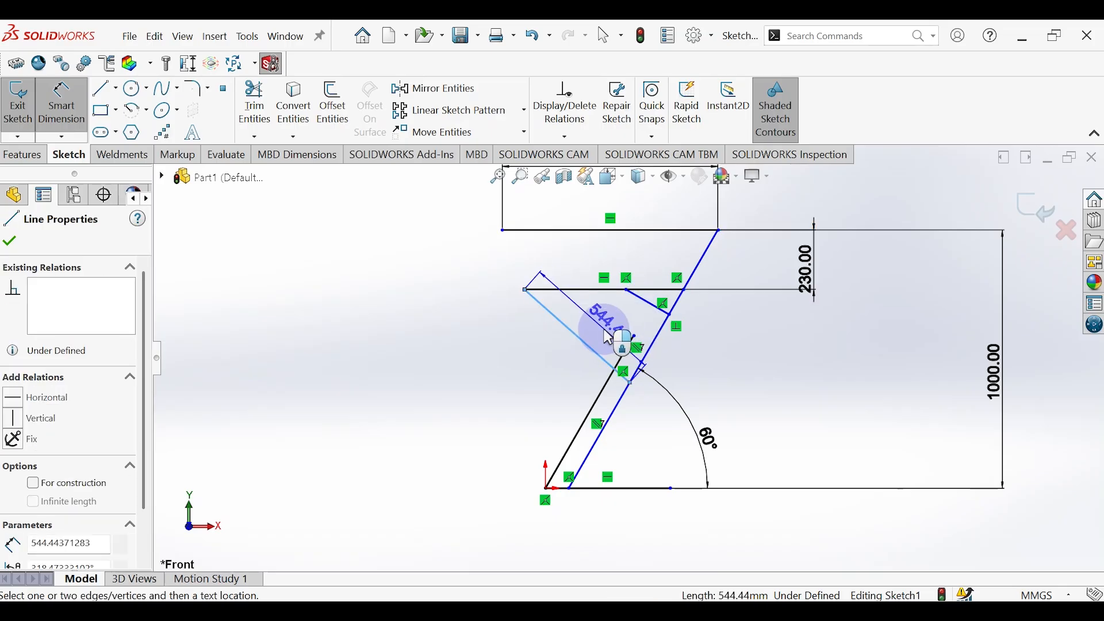
left_click(605, 295)
left_click(594, 324)
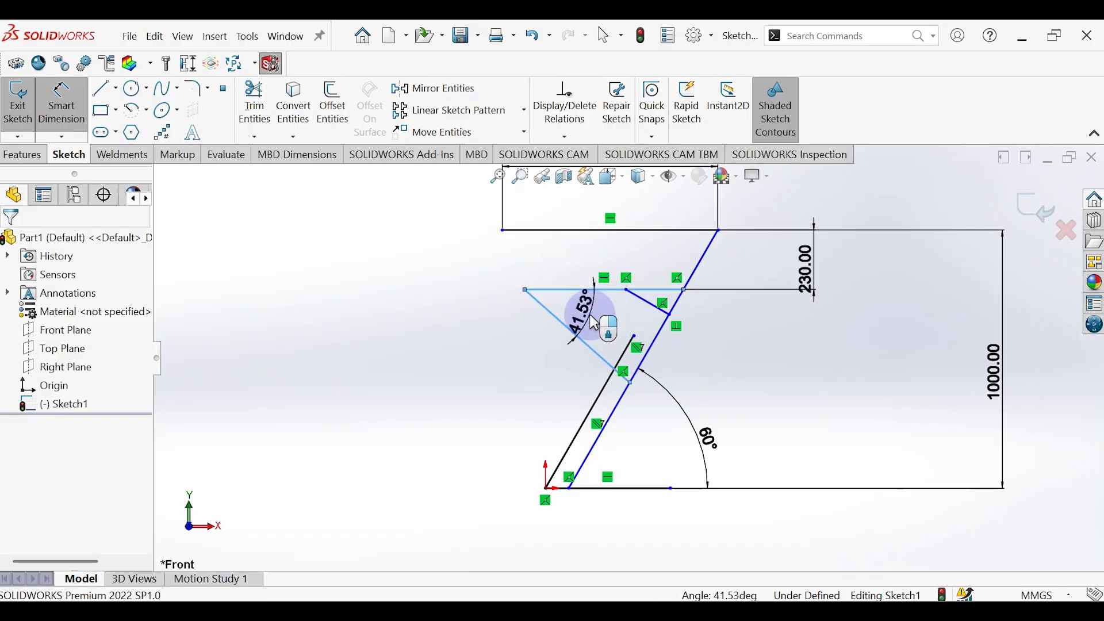
key("Return")
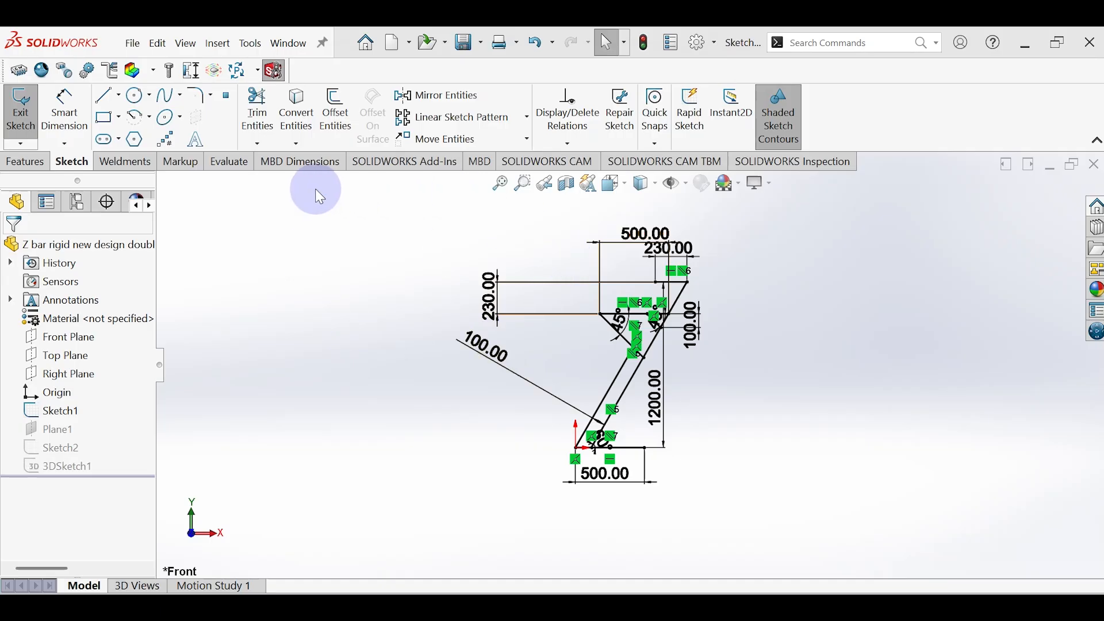
Step: Create a reference plane offset 1200 mm from the Front Plane
left_click(19, 162)
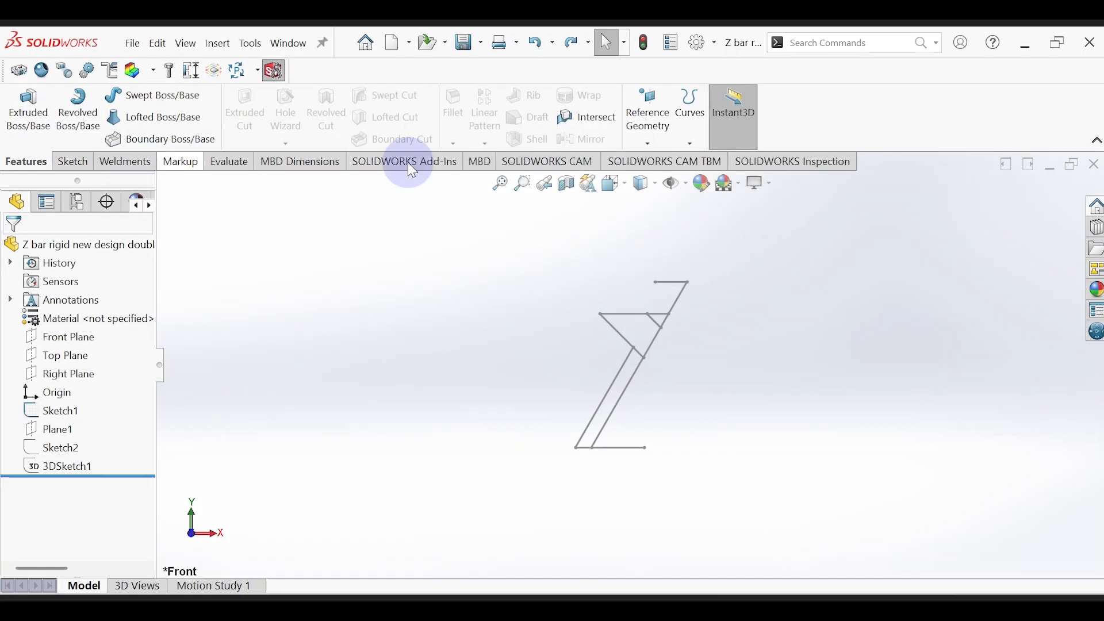
left_click(649, 115)
left_click(661, 160)
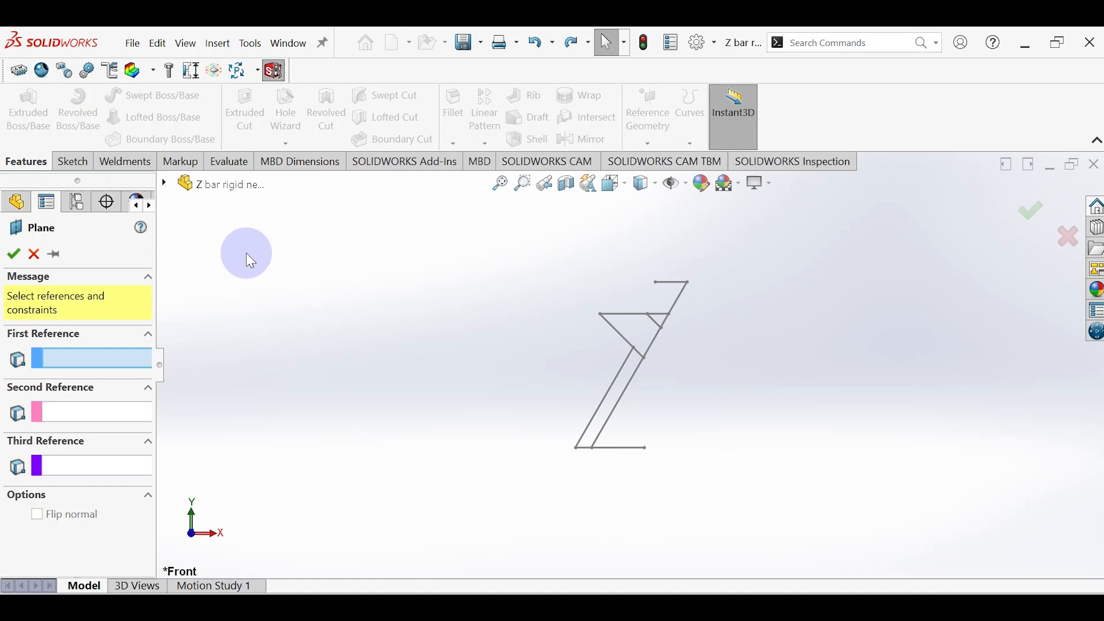
left_click(201, 187)
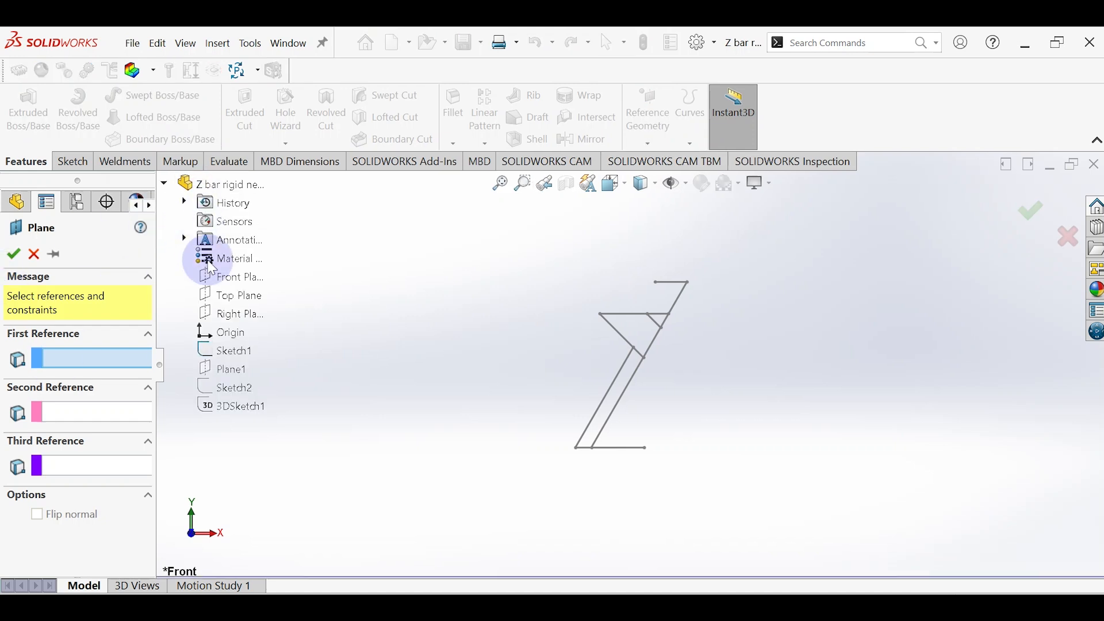
left_click(243, 278)
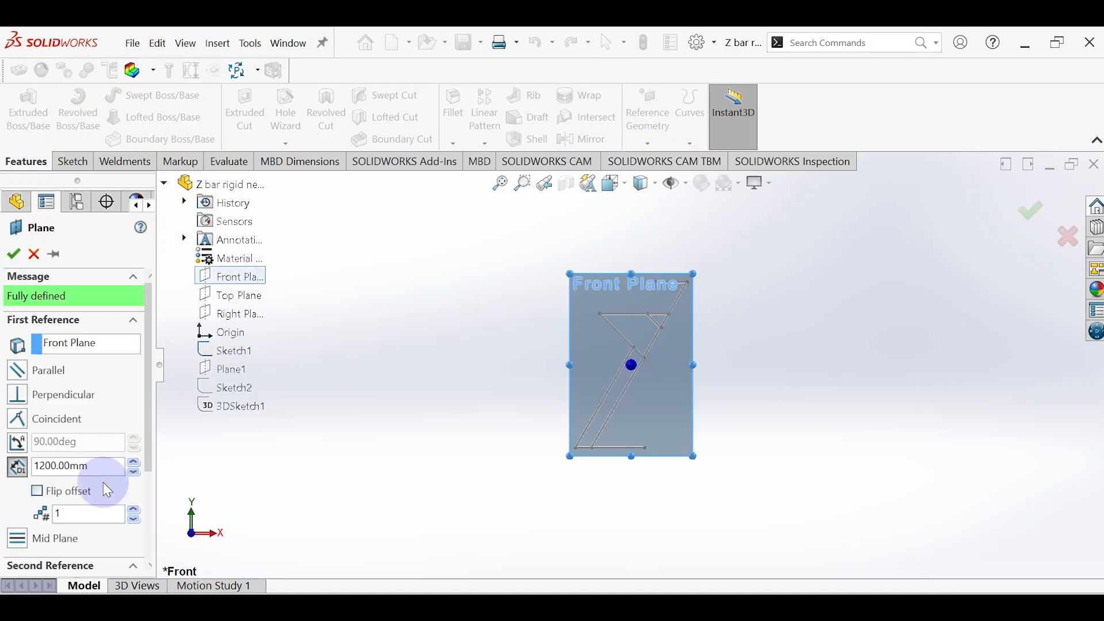
mouse_move(448, 325)
middle_mouse_down()
mouse_move(501, 364)
mouse_move(510, 349)
mouse_move(498, 345)
middle_mouse_up()
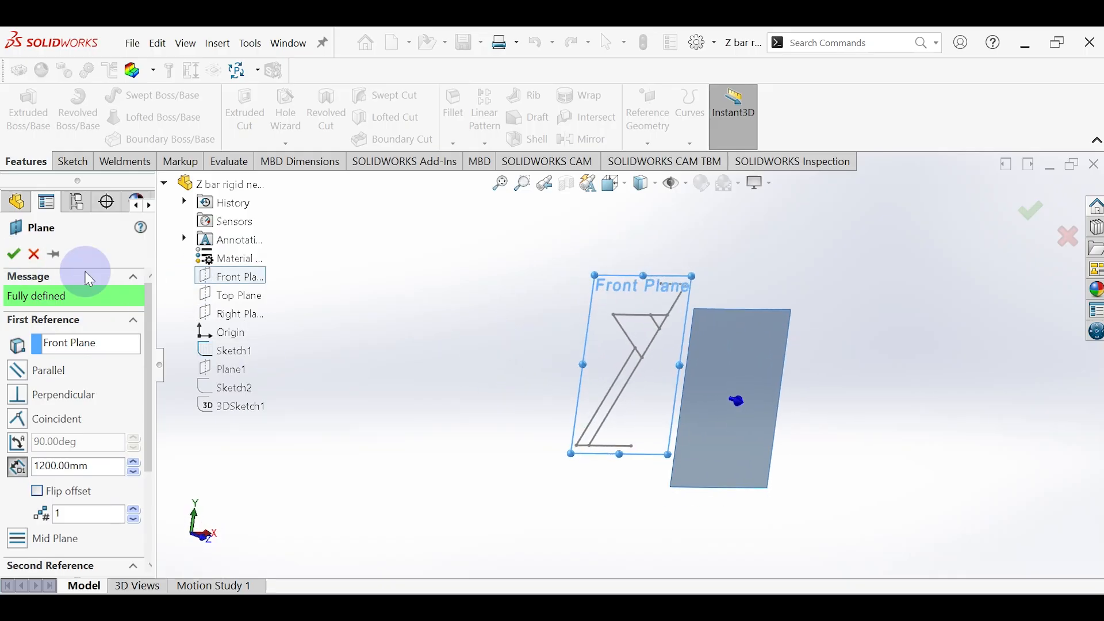
left_click(13, 256)
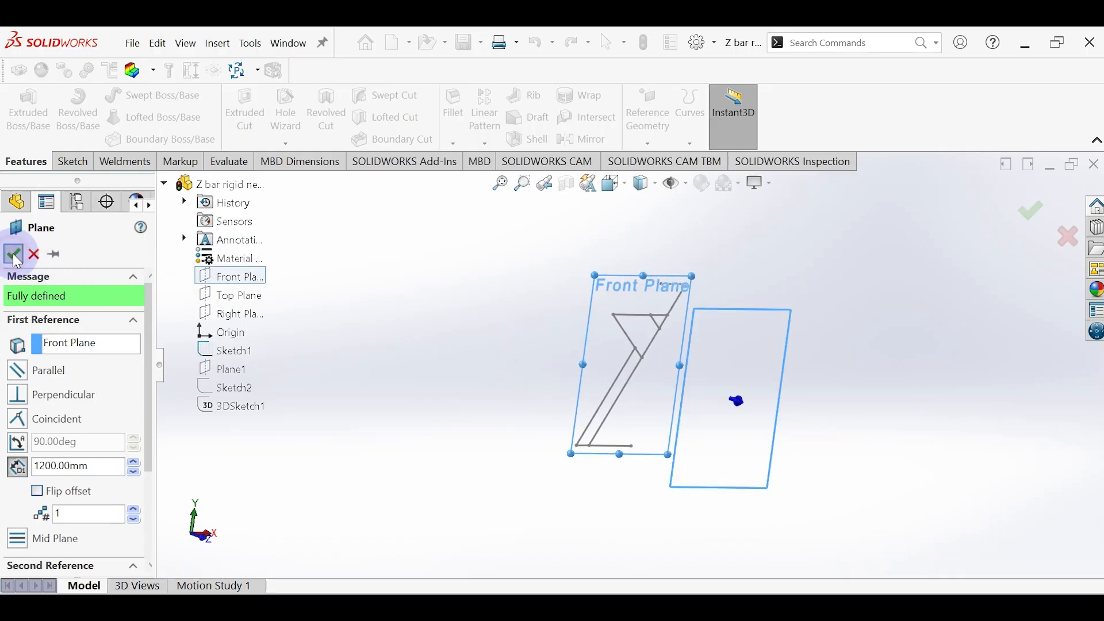
Step: Start a sketch on the new offset plane and trace the first side's base line and shorter inclined line
left_click(727, 358)
left_click(780, 317)
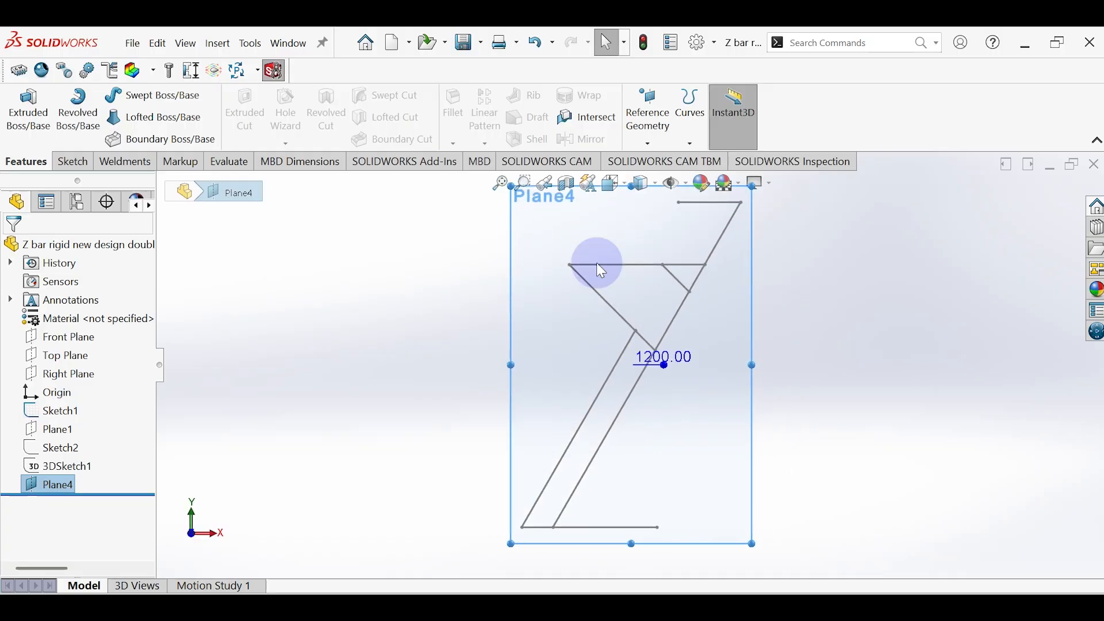
left_click(105, 95)
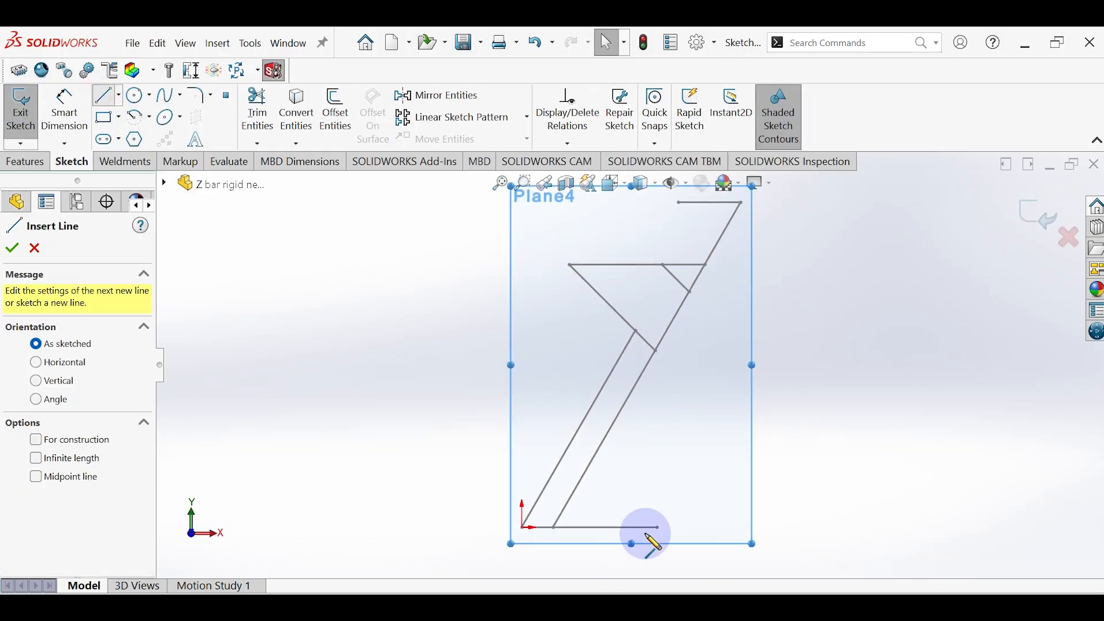
left_click(659, 528)
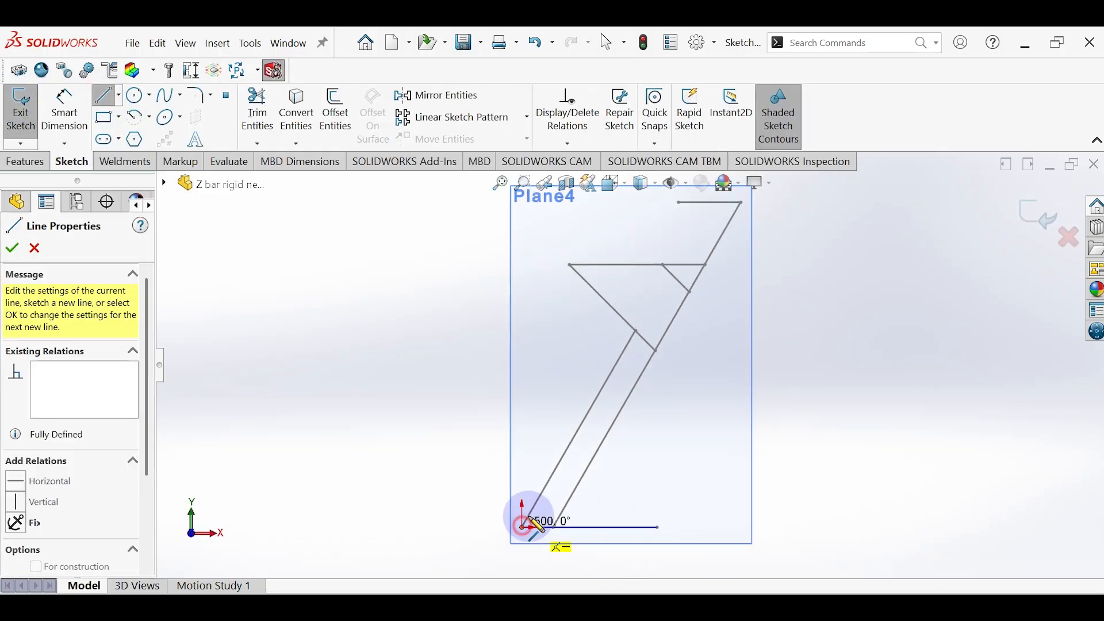
left_click(522, 528)
left_click(636, 332)
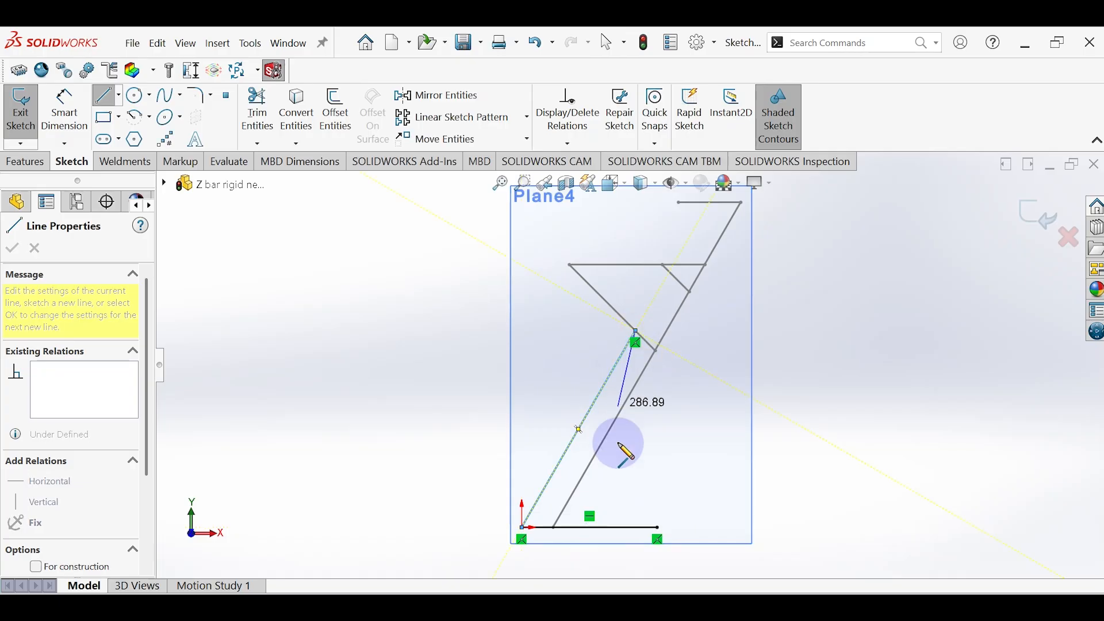
key("Escape")
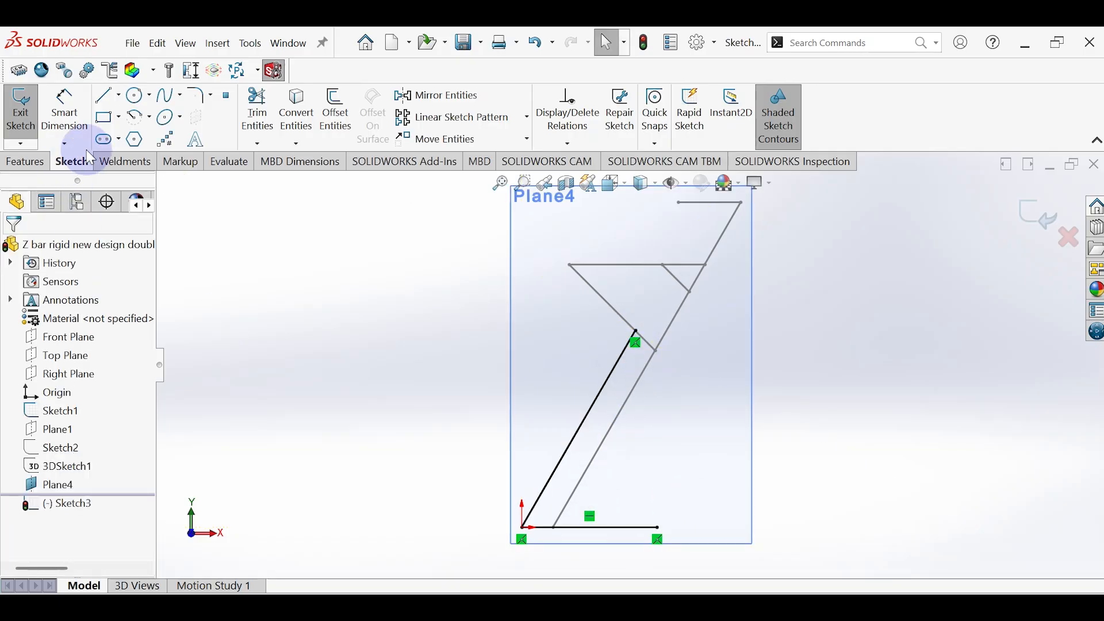
Step: Trace the long inclined line from the base line up to its upper end, plus the short horizontal line at its top
left_click(104, 95)
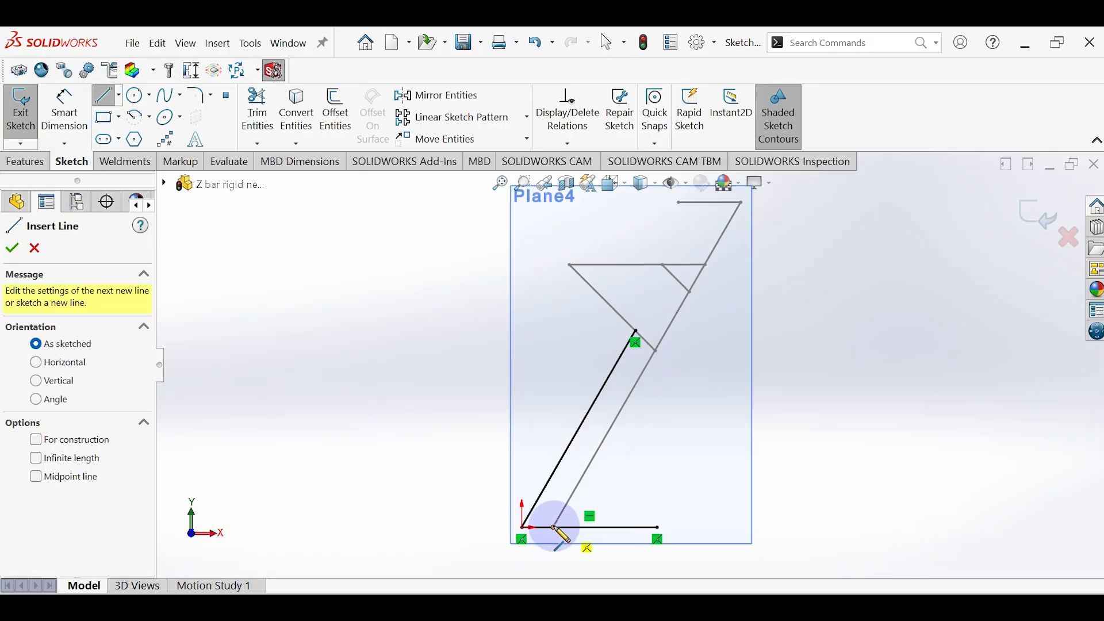
left_click(553, 527)
left_click(742, 203)
left_click(678, 202)
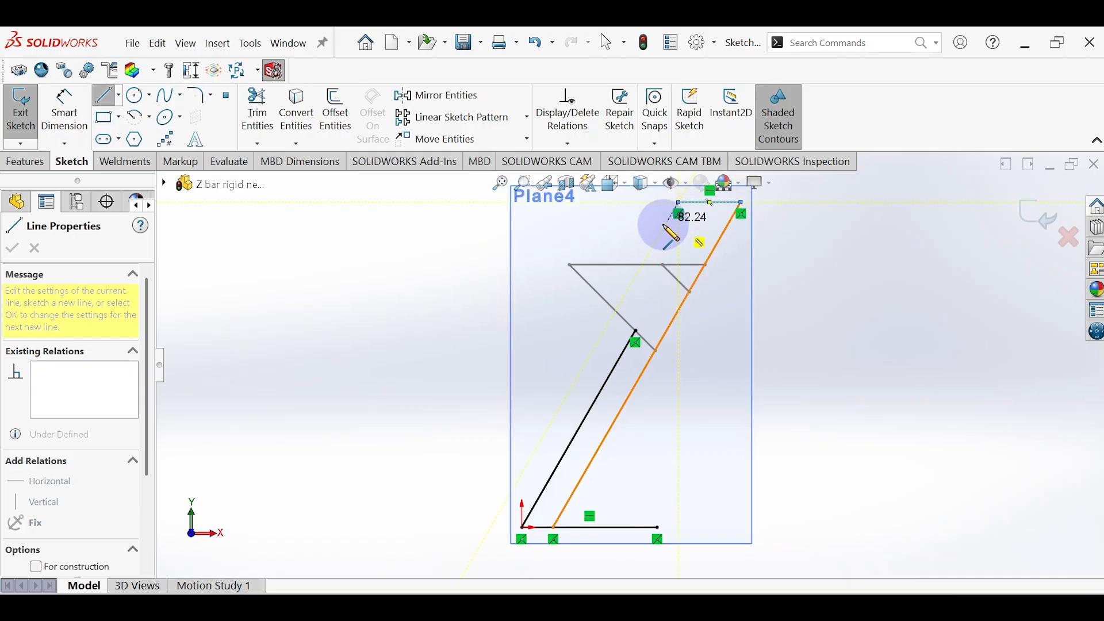
key("Escape")
Step: Trace the horizontal arm from its joint to its free end and the longer diagonal brace back to the long inclined line
left_click(108, 97)
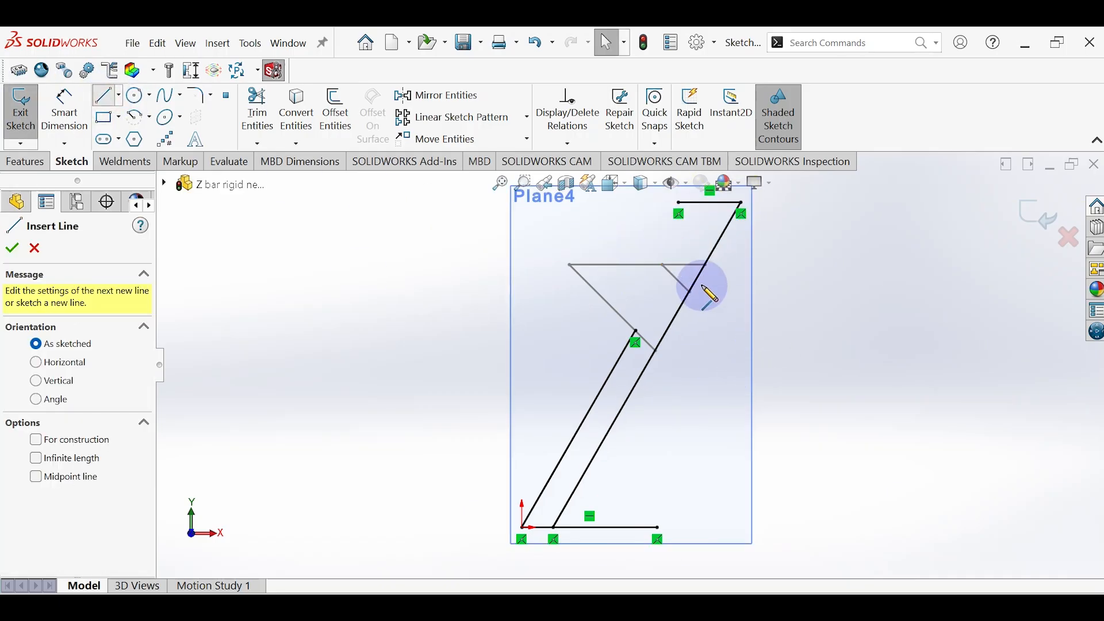
left_click(704, 264)
left_click(601, 266)
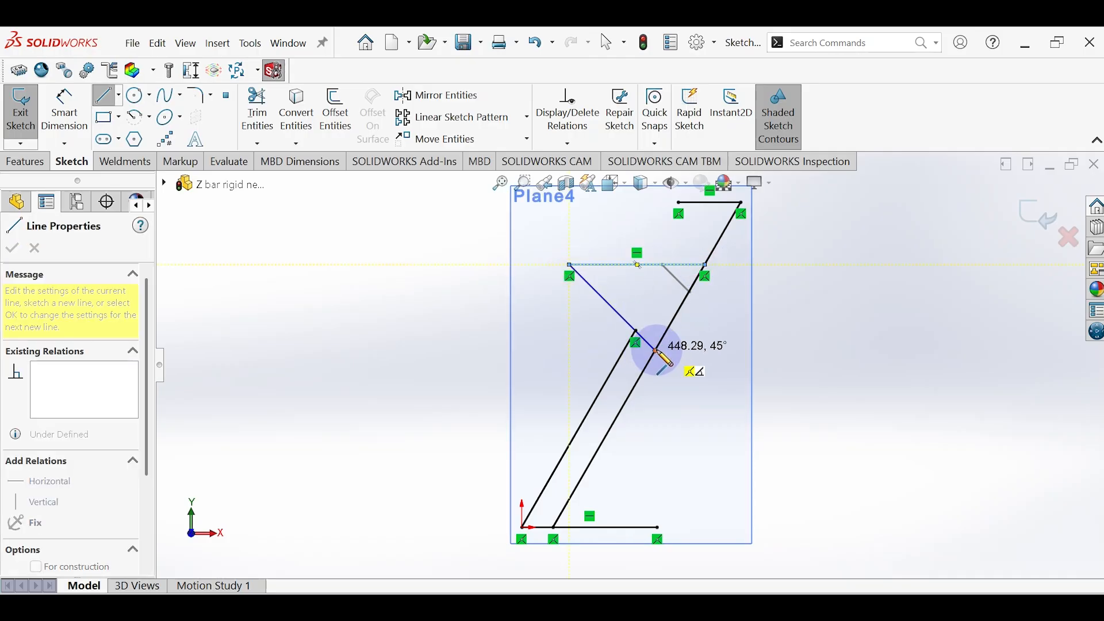
key("Escape")
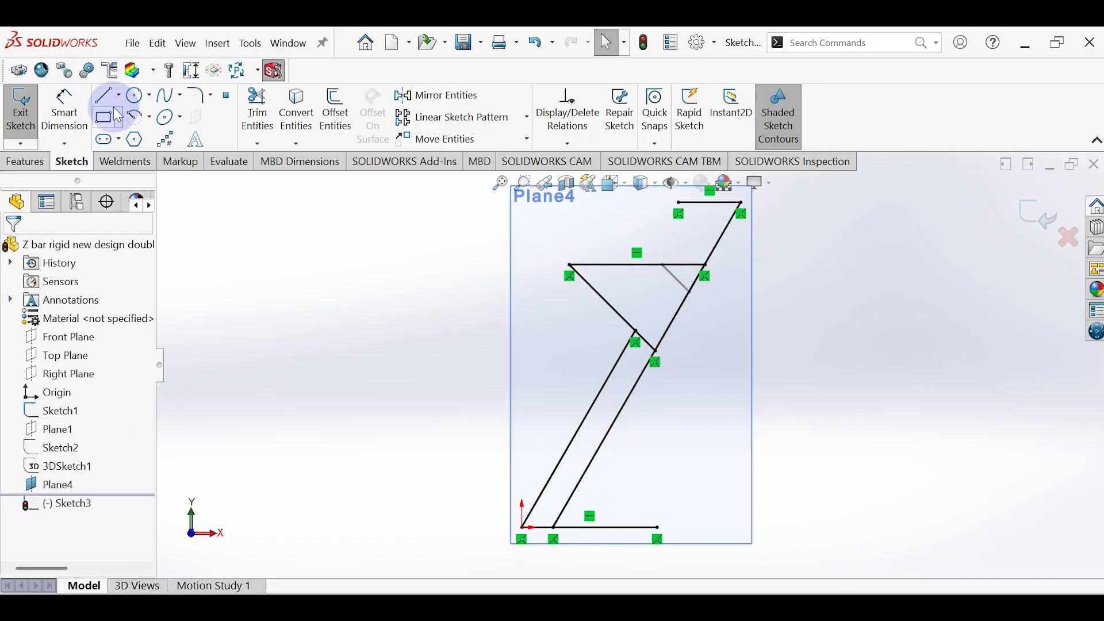
Step: Trace the short brace between the arm and the long inclined line, and finish the second side sketch
left_click(108, 96)
left_click(663, 266)
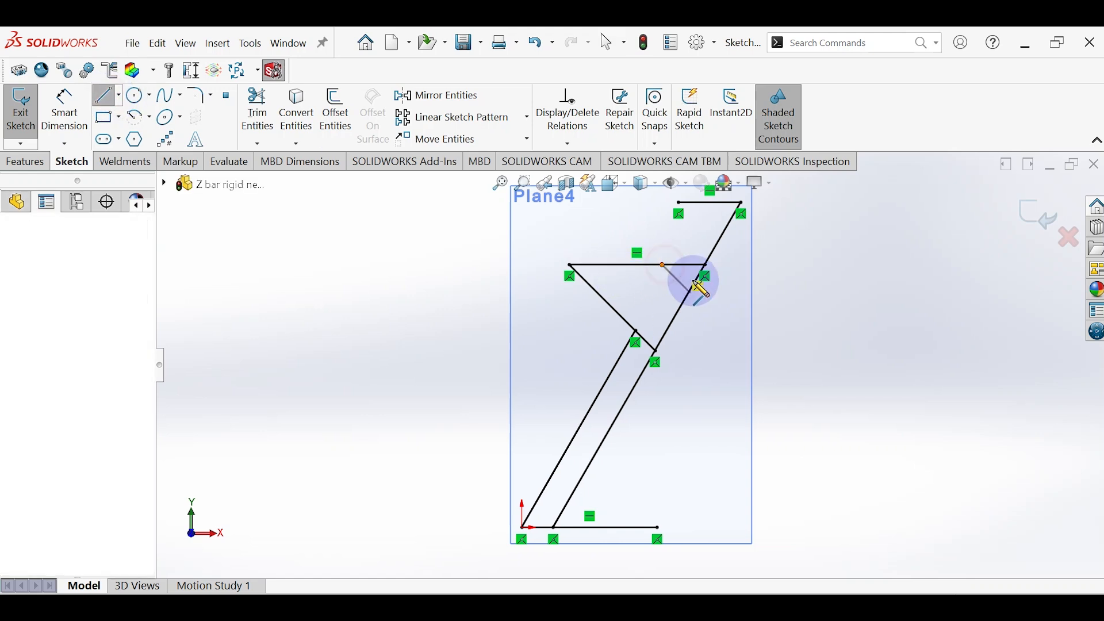
left_click(690, 292)
key("Escape")
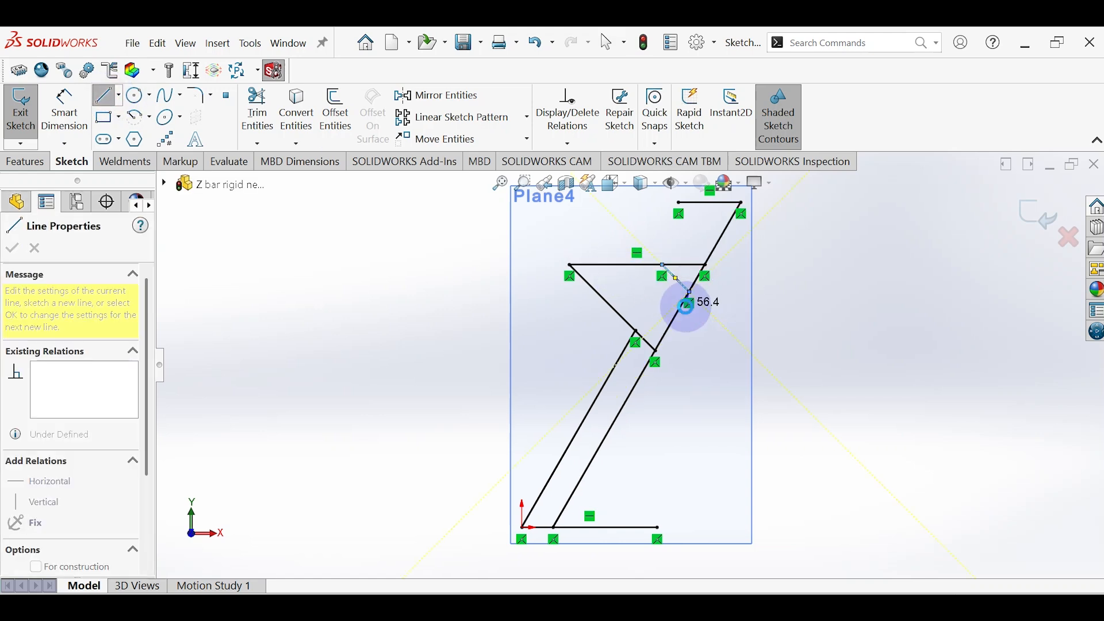
left_click(1022, 231)
Step: Start a 3D sketch and draw a line joining the free ends of the two base lines
mouse_move(584, 345)
middle_mouse_down()
mouse_move(658, 377)
mouse_move(654, 338)
mouse_move(611, 353)
mouse_move(353, 209)
middle_mouse_up()
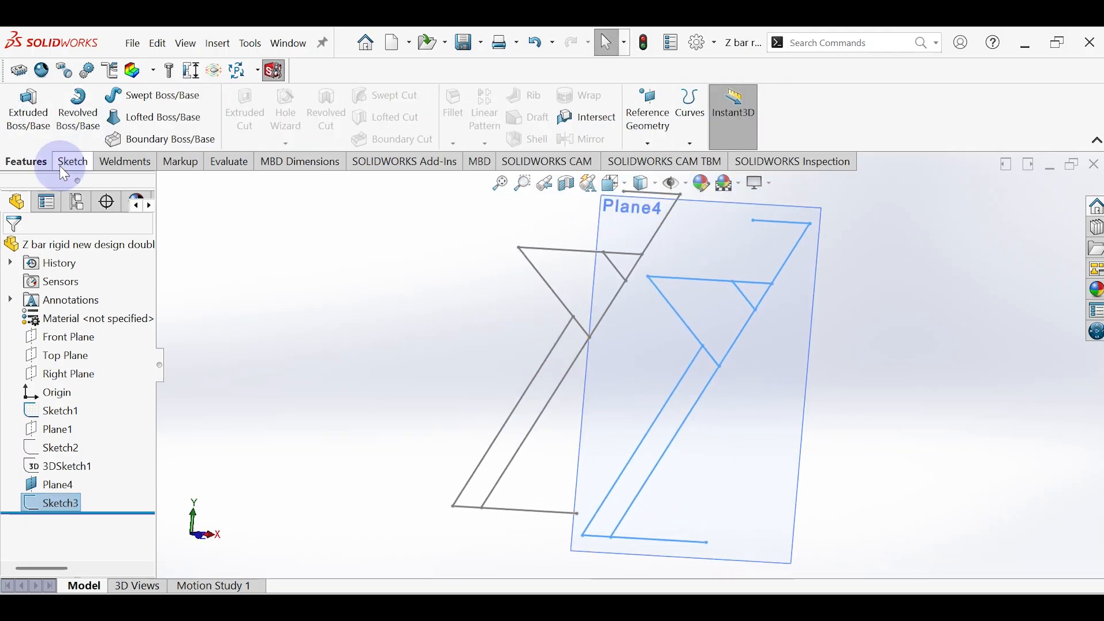
left_click(70, 162)
left_click(19, 143)
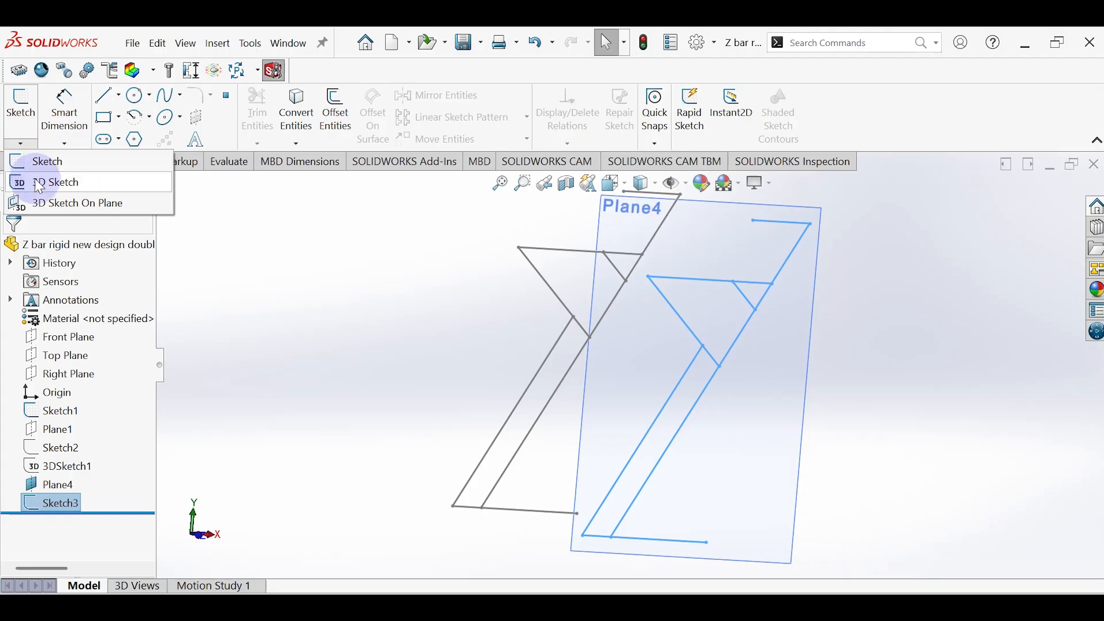
left_click(35, 179)
left_click(106, 98)
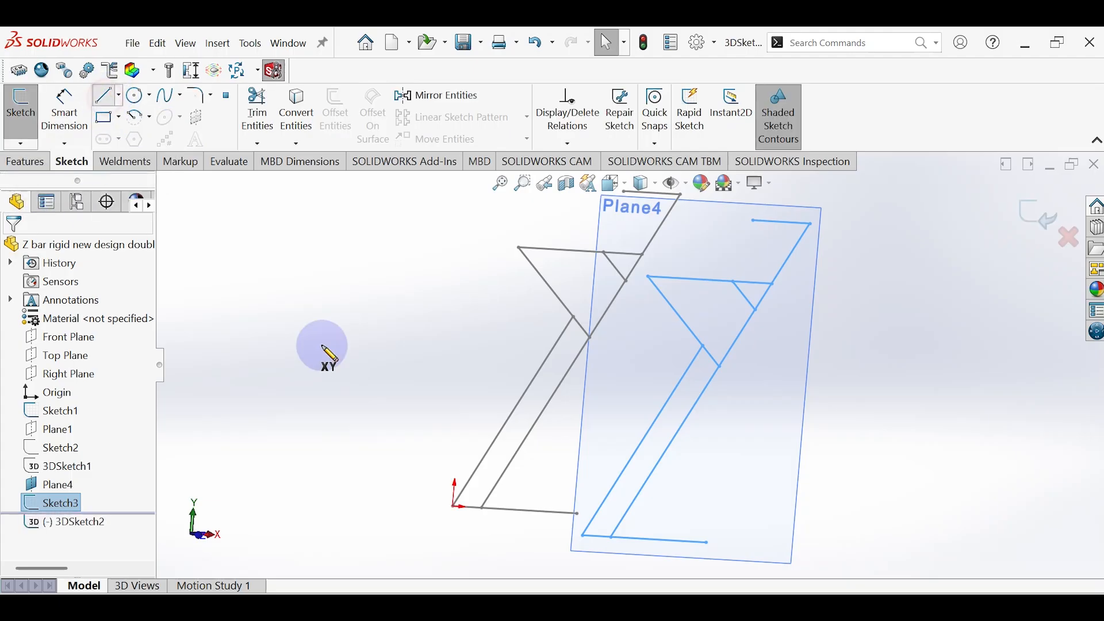
left_click(577, 513)
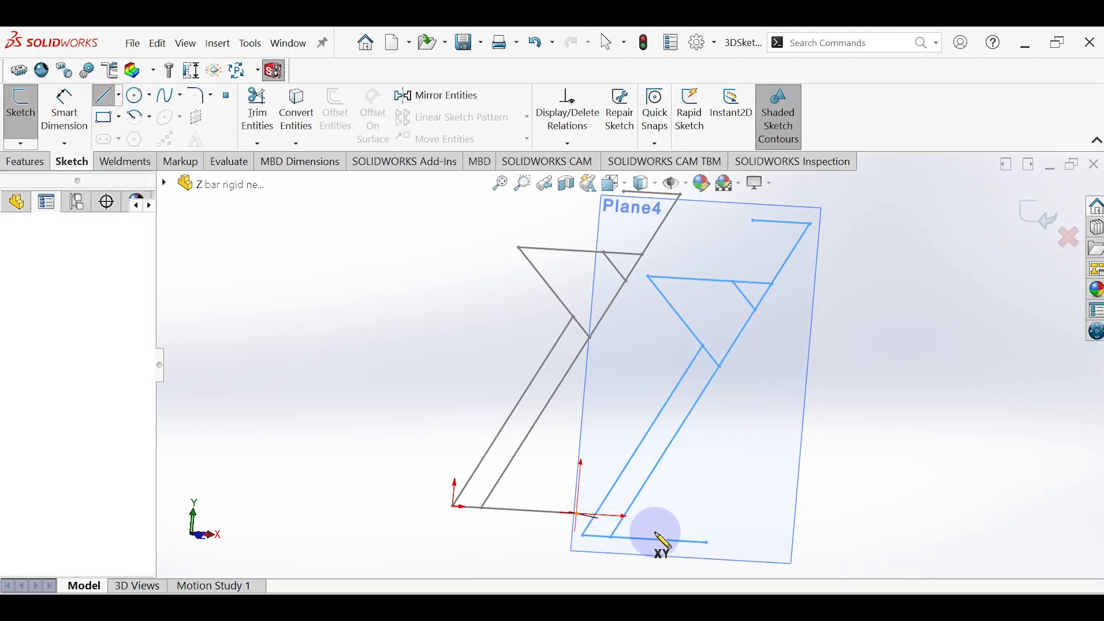
left_click(709, 543)
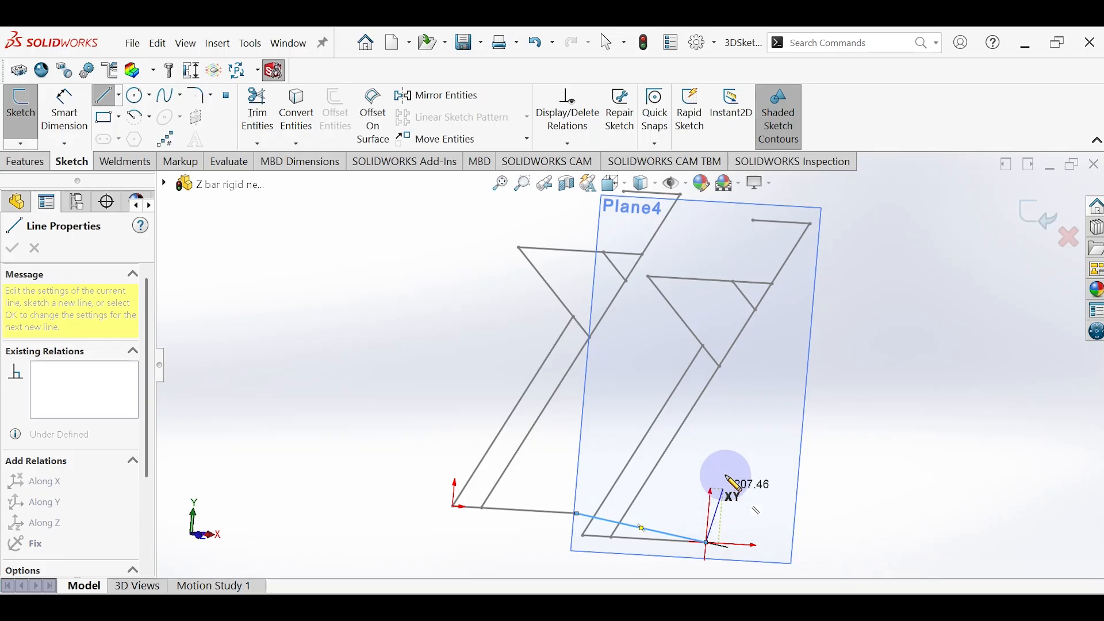
key("Escape")
Step: Draw cross lines in the 3D sketch joining the two arms' free ends and the two joints of arm and inclined line
left_click(106, 96)
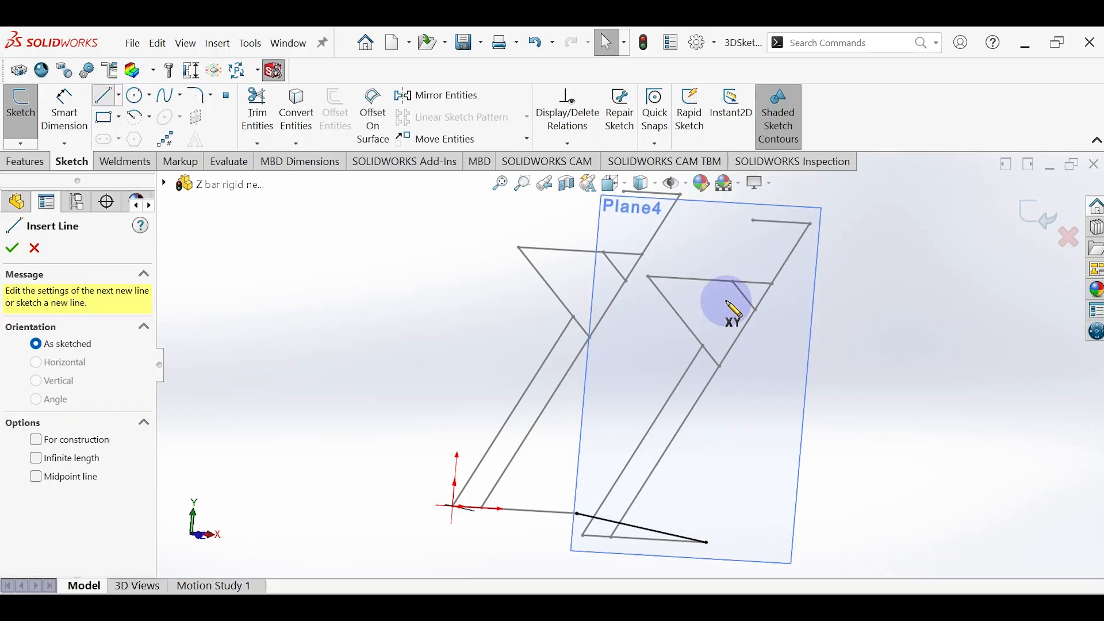
left_click(519, 248)
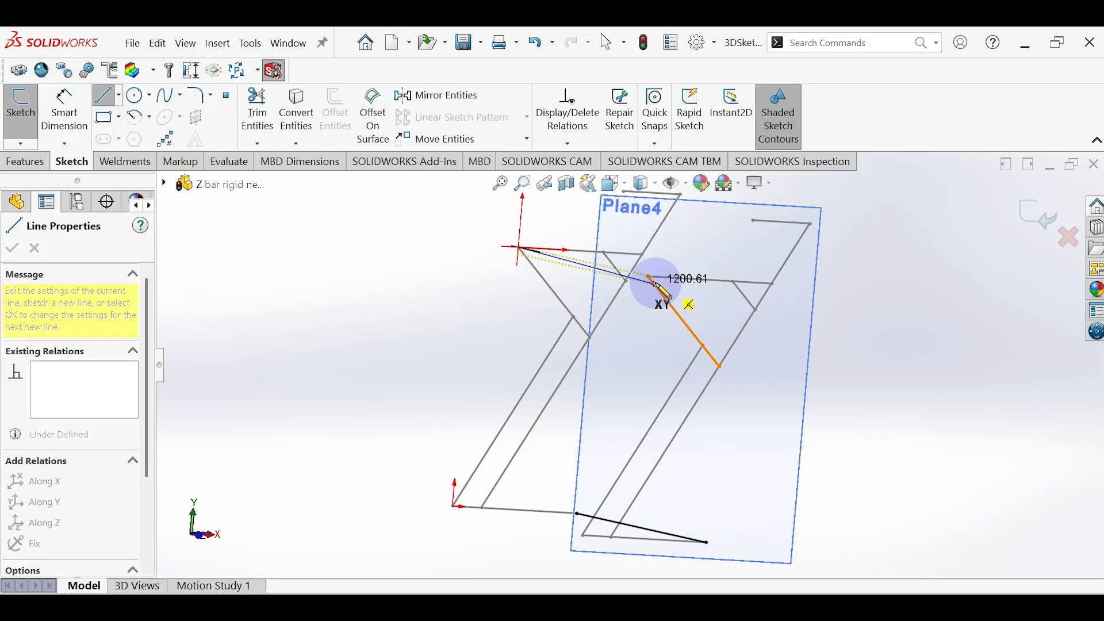
left_click(650, 276)
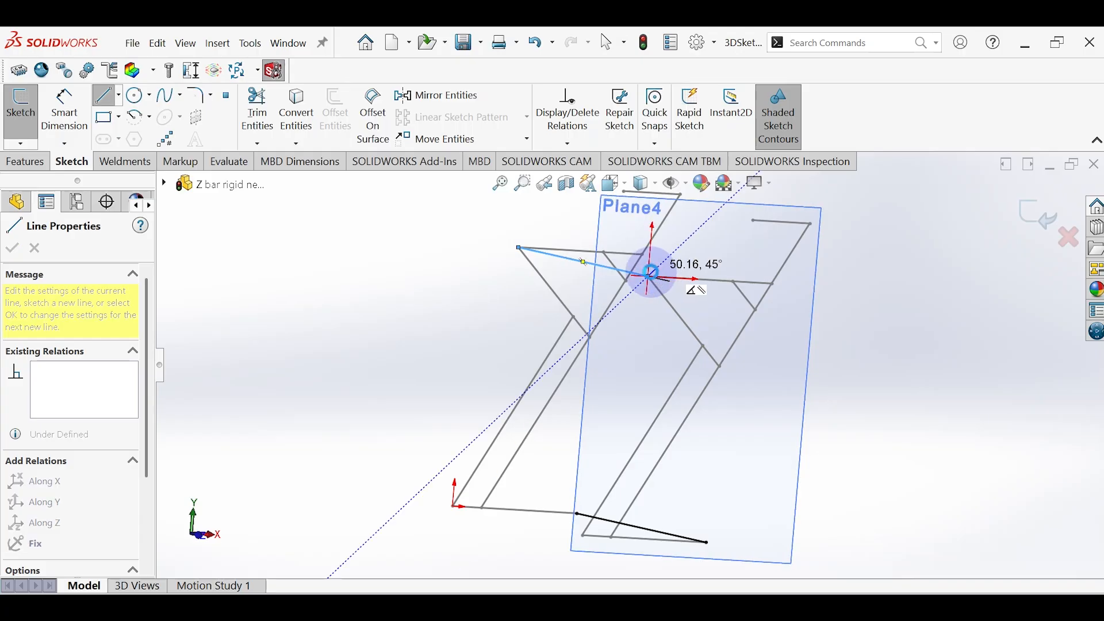
key("Escape")
left_click(107, 103)
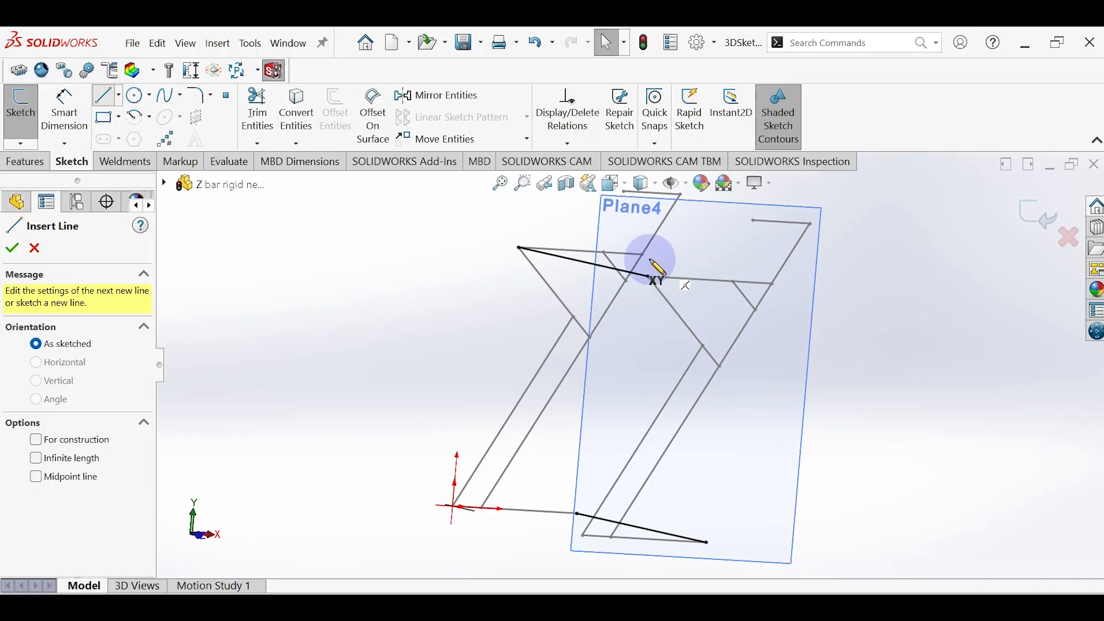
left_click(644, 255)
left_click(773, 283)
key("Escape")
key("Escape")
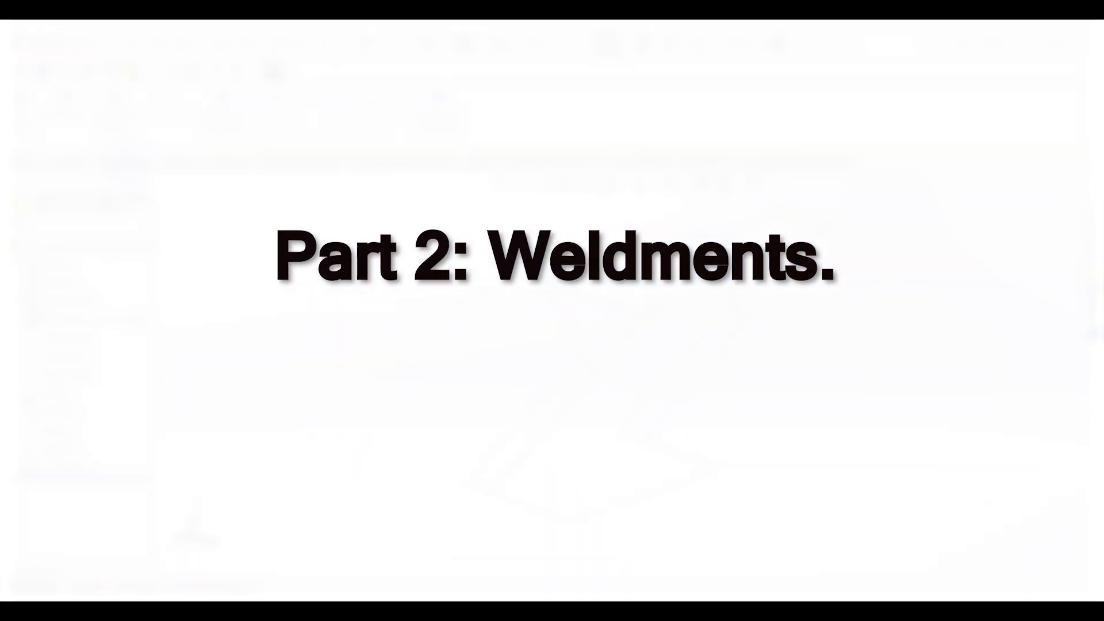
Step: Start a structural member with the iso standard, square tube type and 40 x 40 x 4 size
left_click(123, 124)
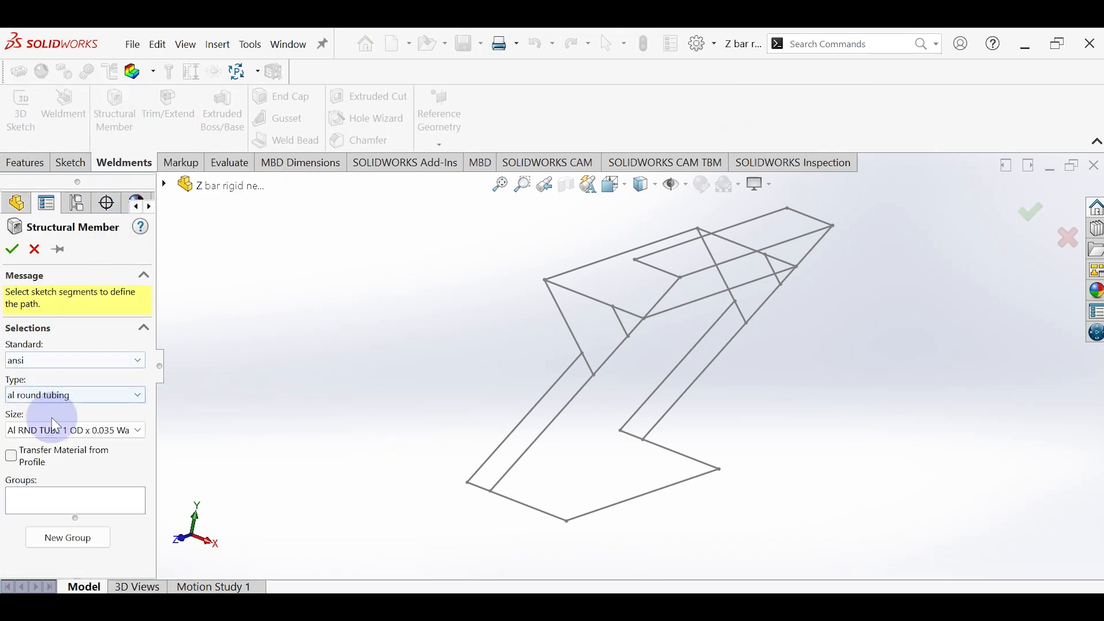
left_click(95, 361)
left_click(34, 454)
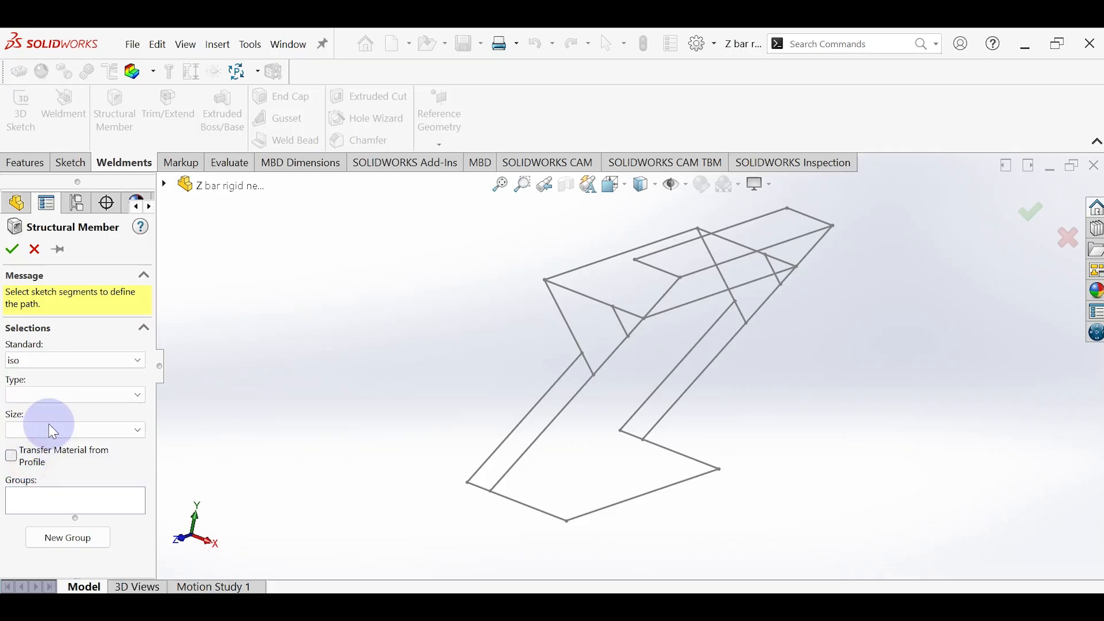
left_click(68, 397)
left_click(43, 471)
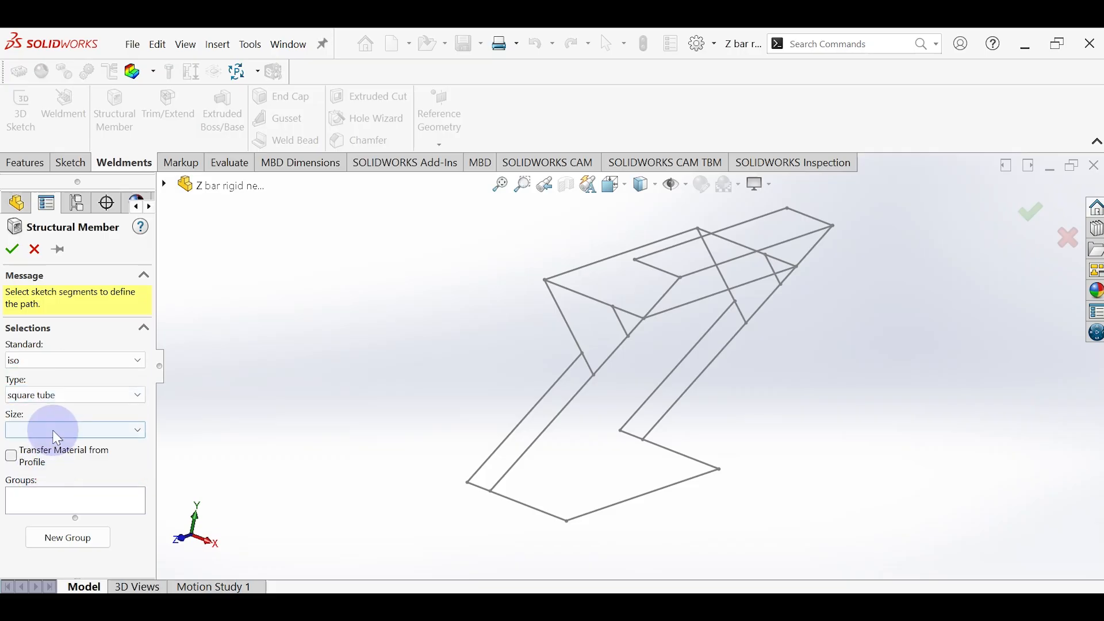
left_click(45, 432)
left_click(30, 474)
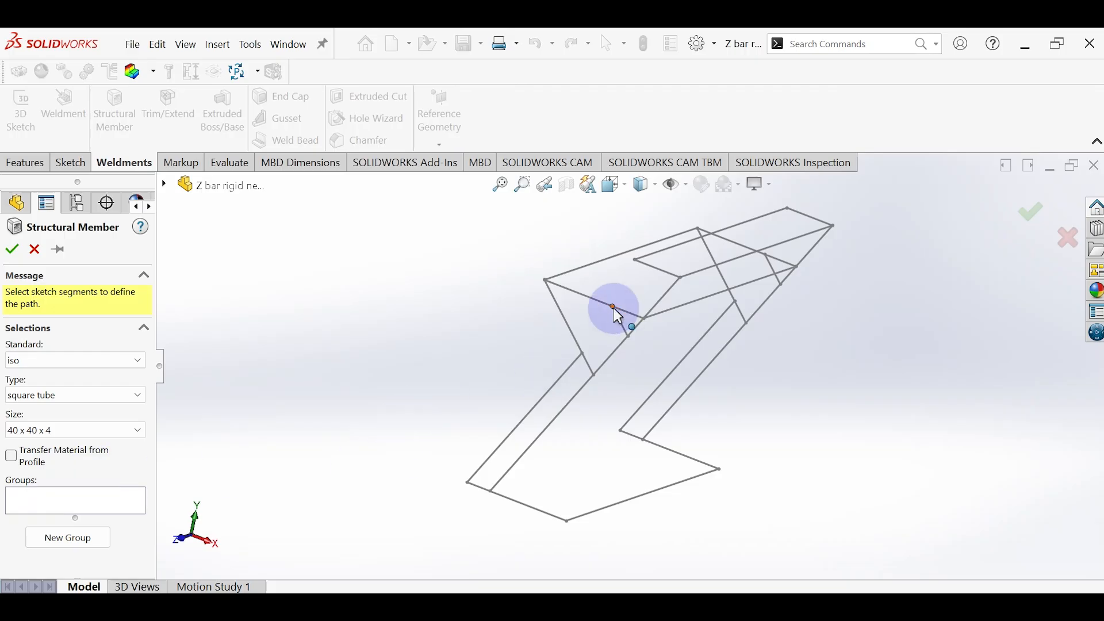
Step: Add the horizontal arm and longer diagonal brace of the offset side frame as the structural member's first group
left_click(599, 301)
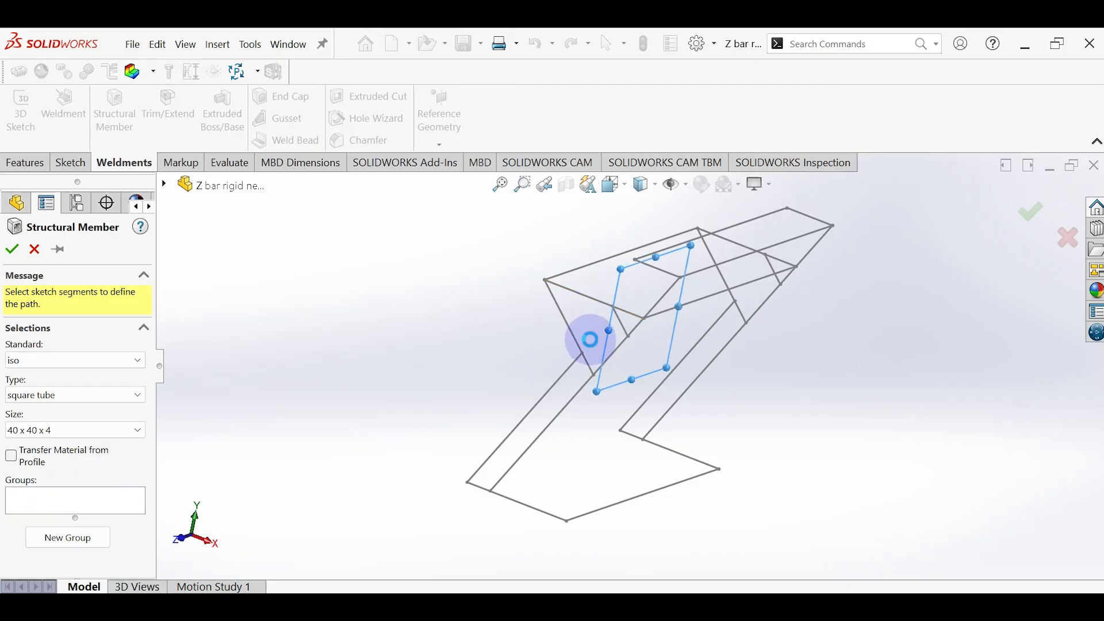
left_click(598, 350)
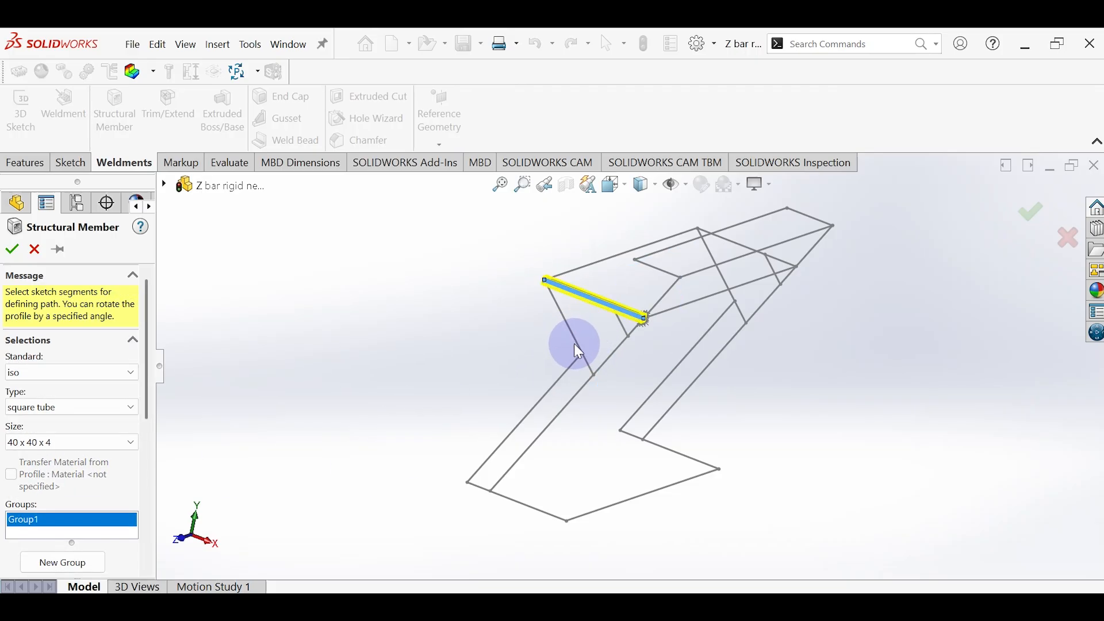
left_click(599, 369)
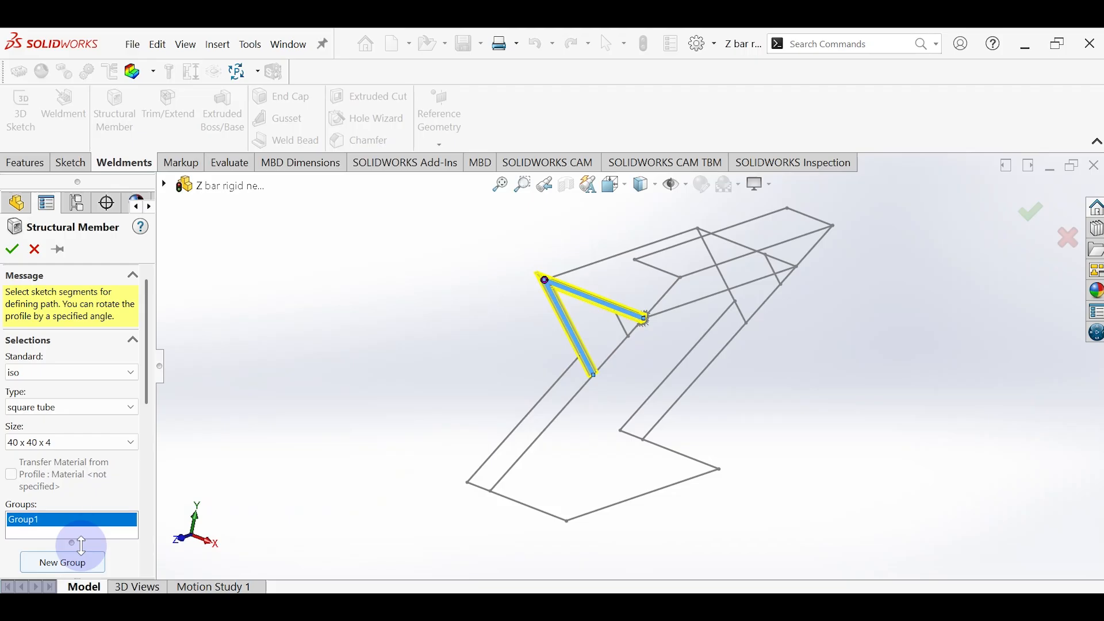
Step: Add the two parallel inclined lines of the same side frame as the structural member's second group
left_click(62, 562)
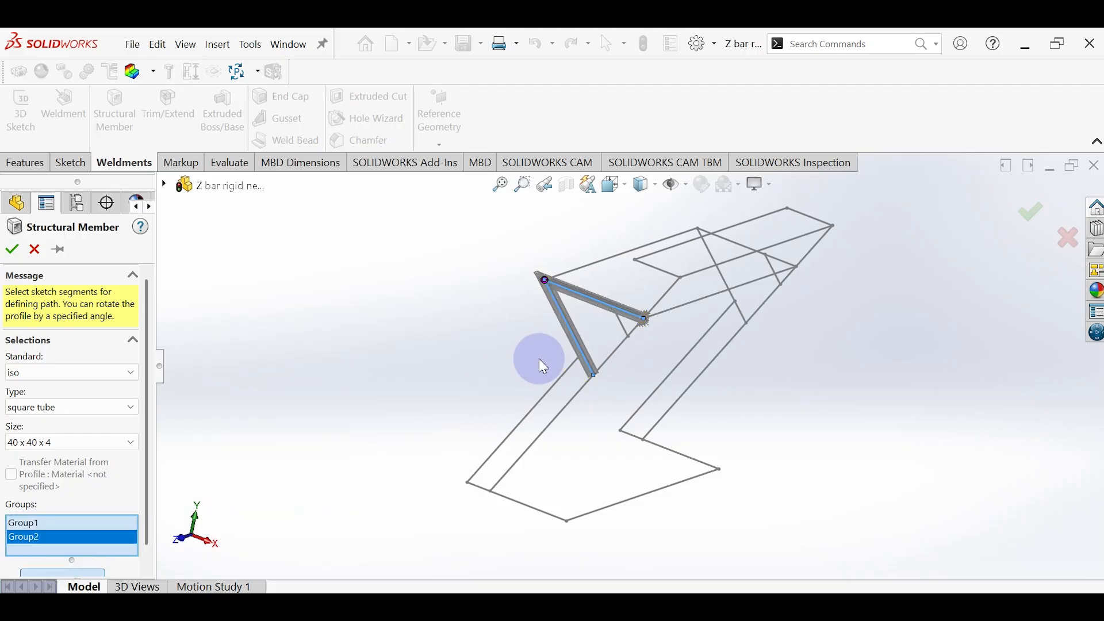
left_click(620, 352)
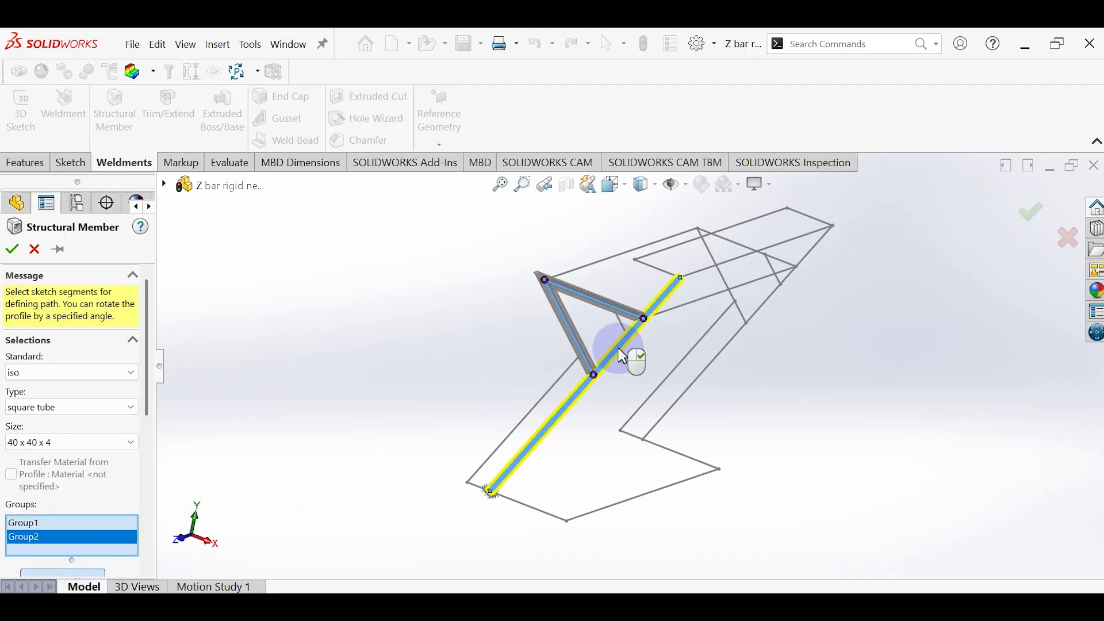
left_click(517, 425)
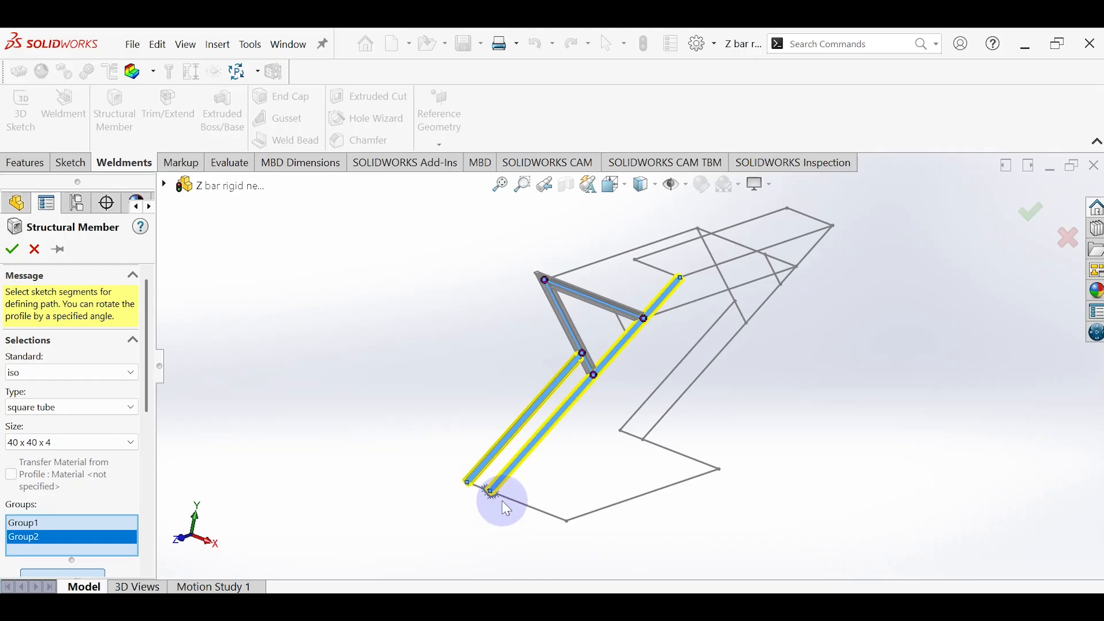
Step: Add both base lines and the cross line joining their free ends as the structural member's third group
left_click(150, 570)
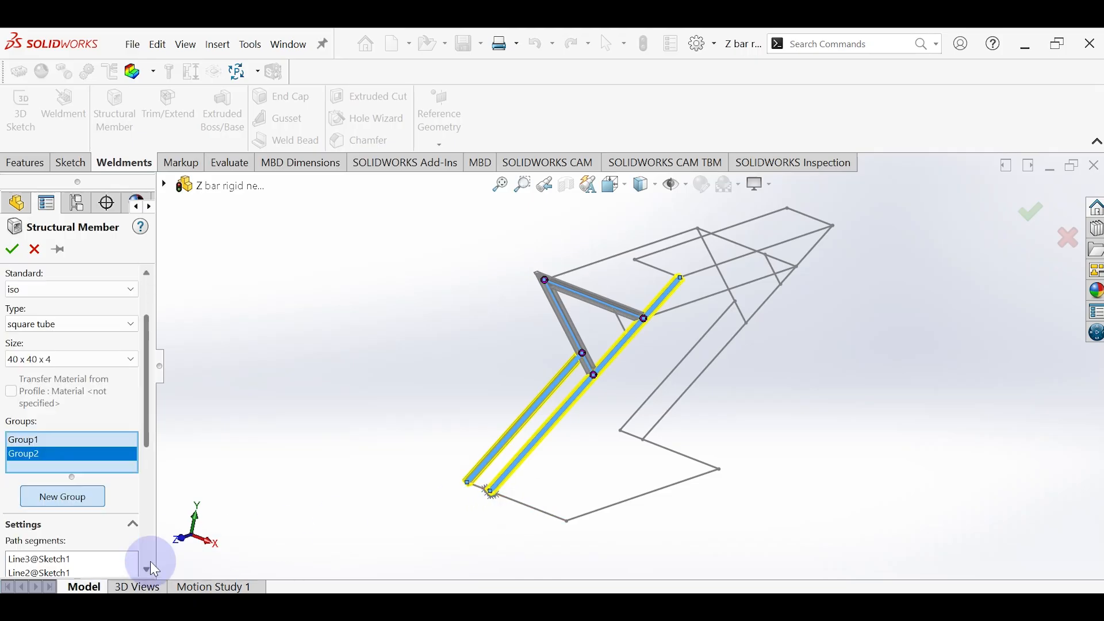
left_click(74, 495)
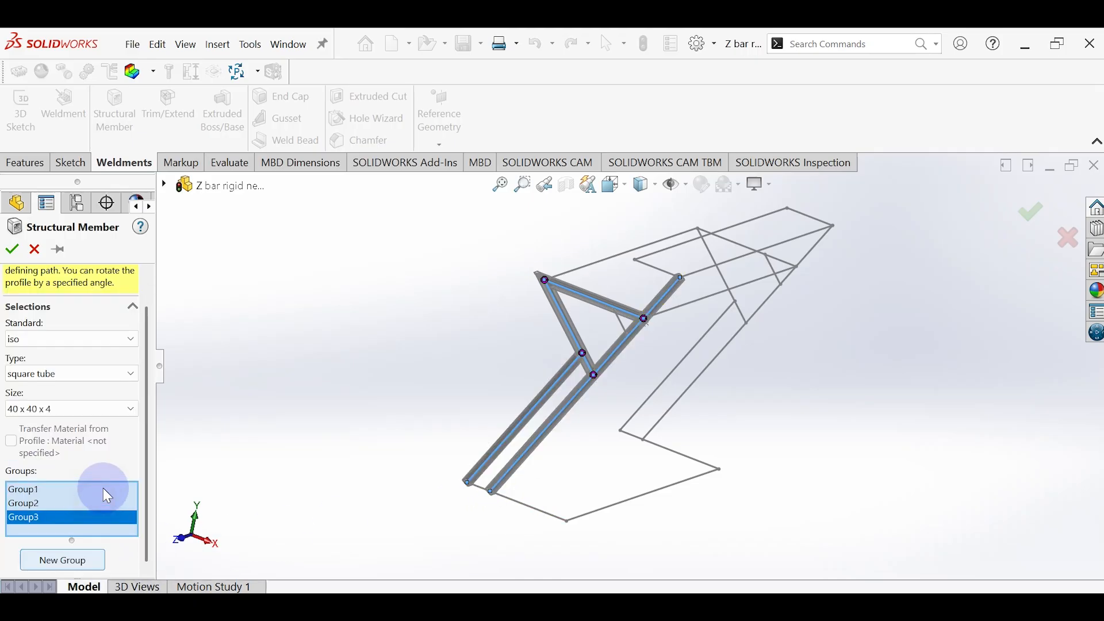
left_click(535, 508)
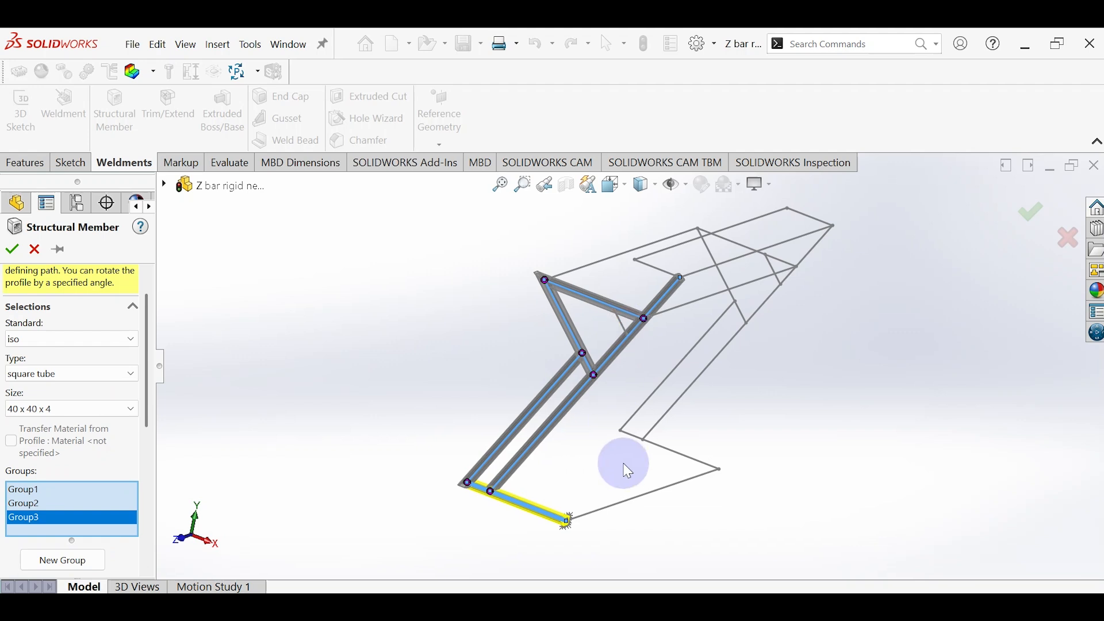
left_click(610, 507)
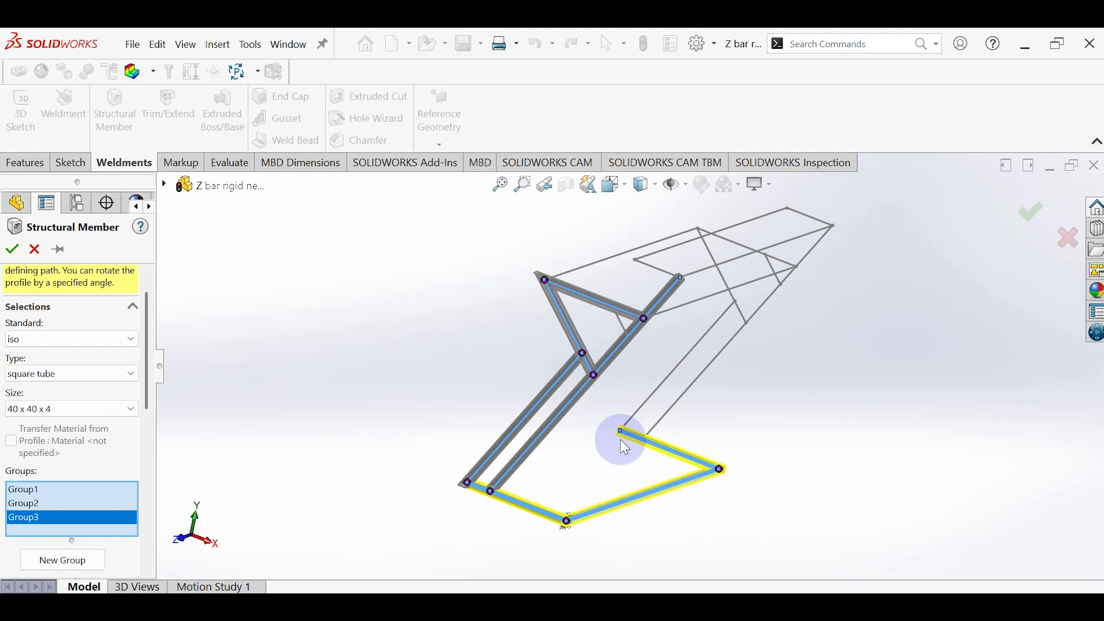
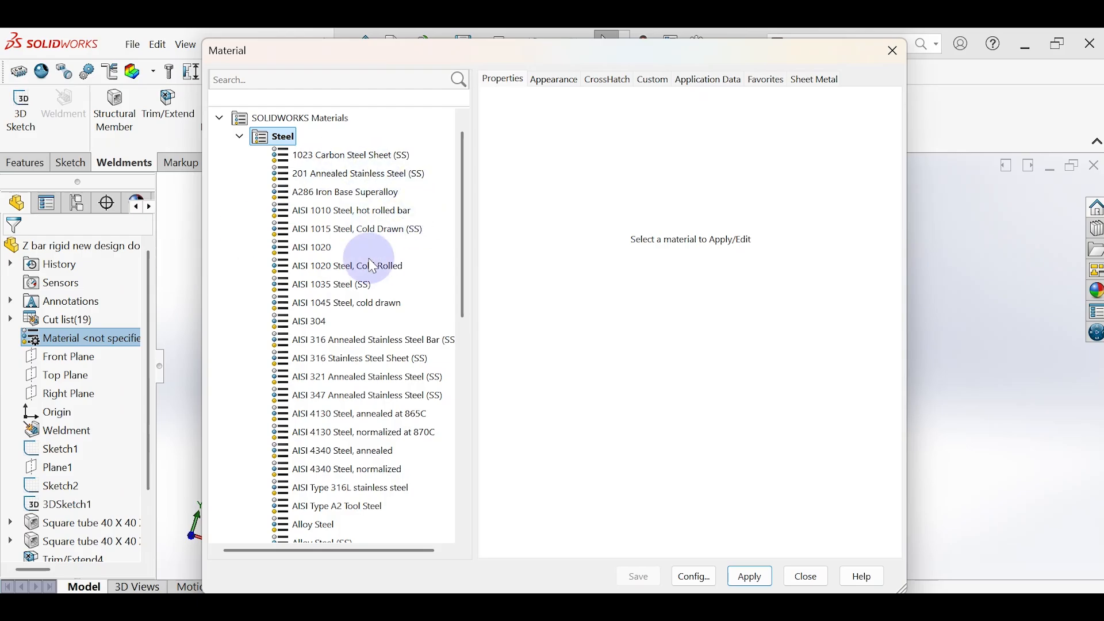
Step: Assign 1060 Alloy from the Aluminium Alloys category as the part's material
scroll(362, 396, "down", 7)
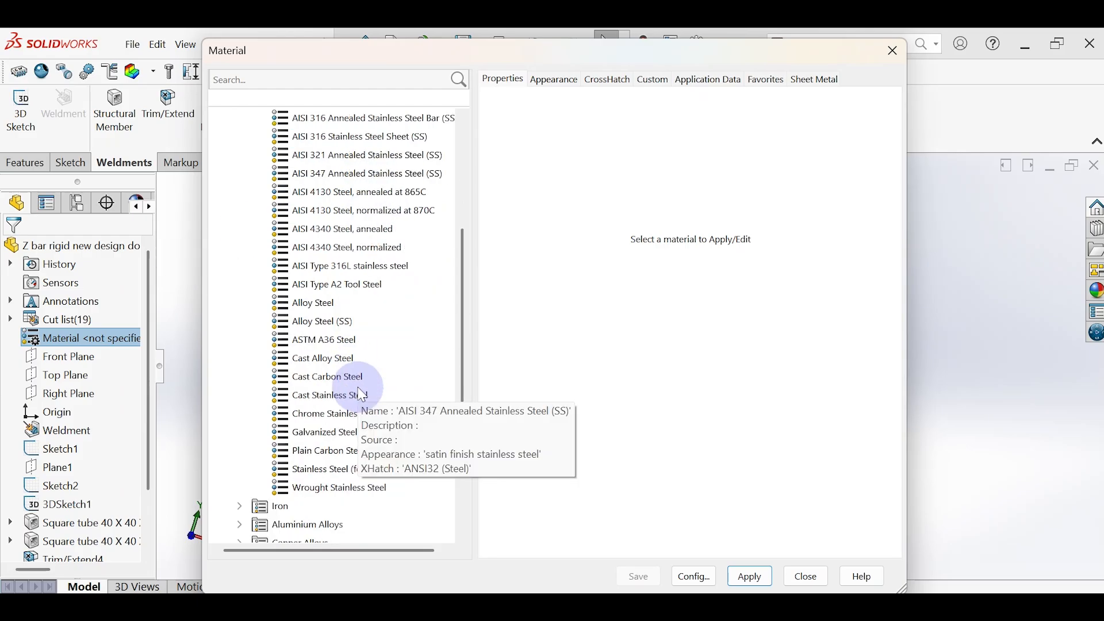
scroll(362, 396, "down", 1)
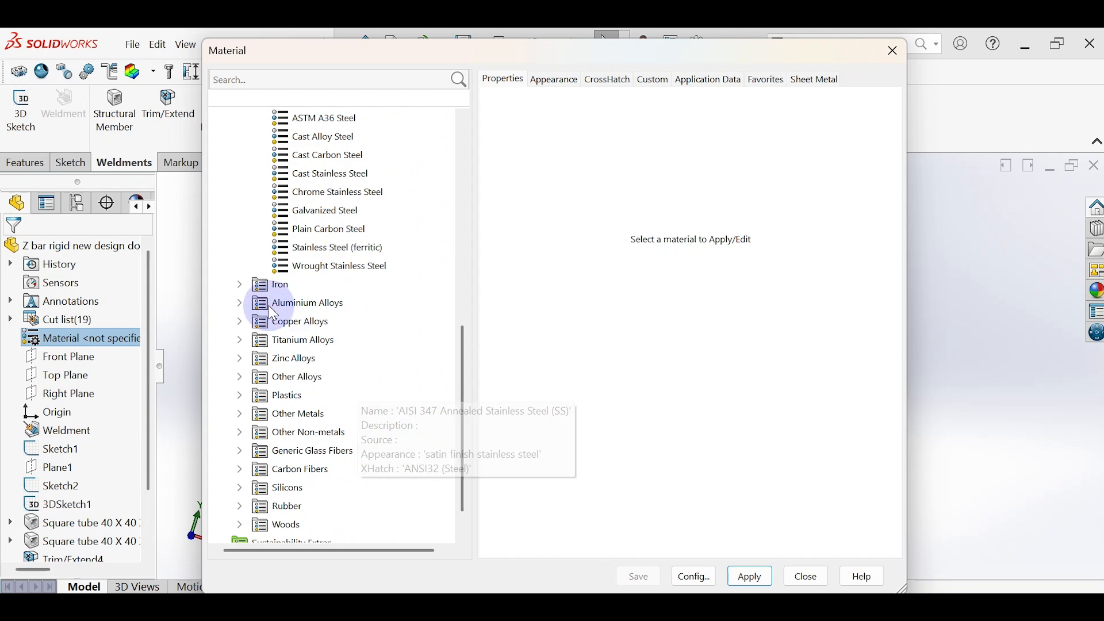
left_click(239, 299)
left_click(313, 136)
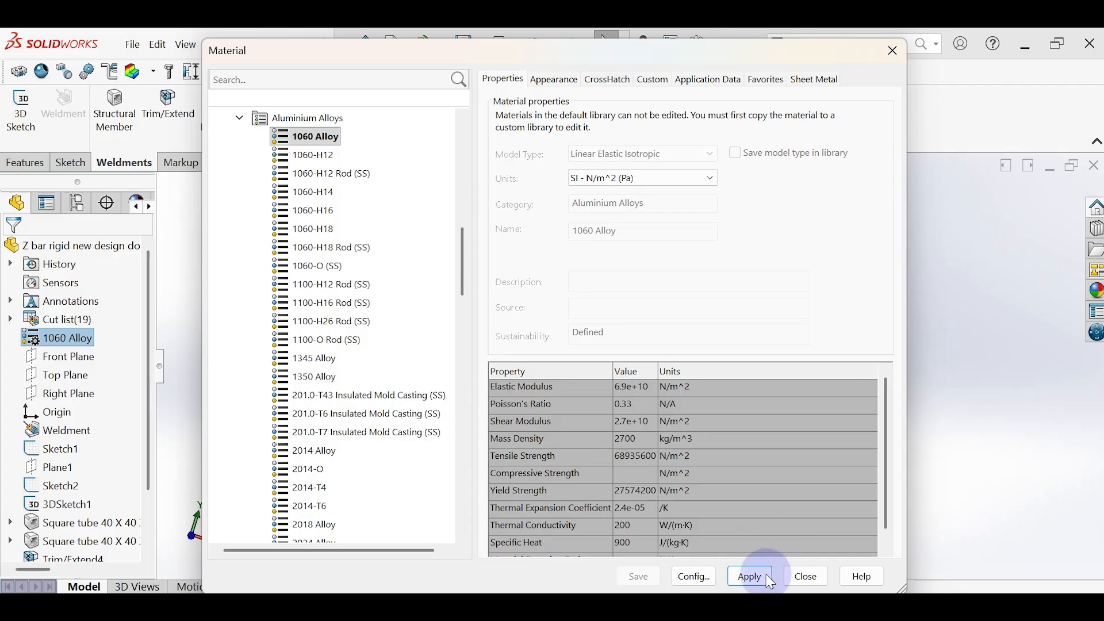
left_click(808, 577)
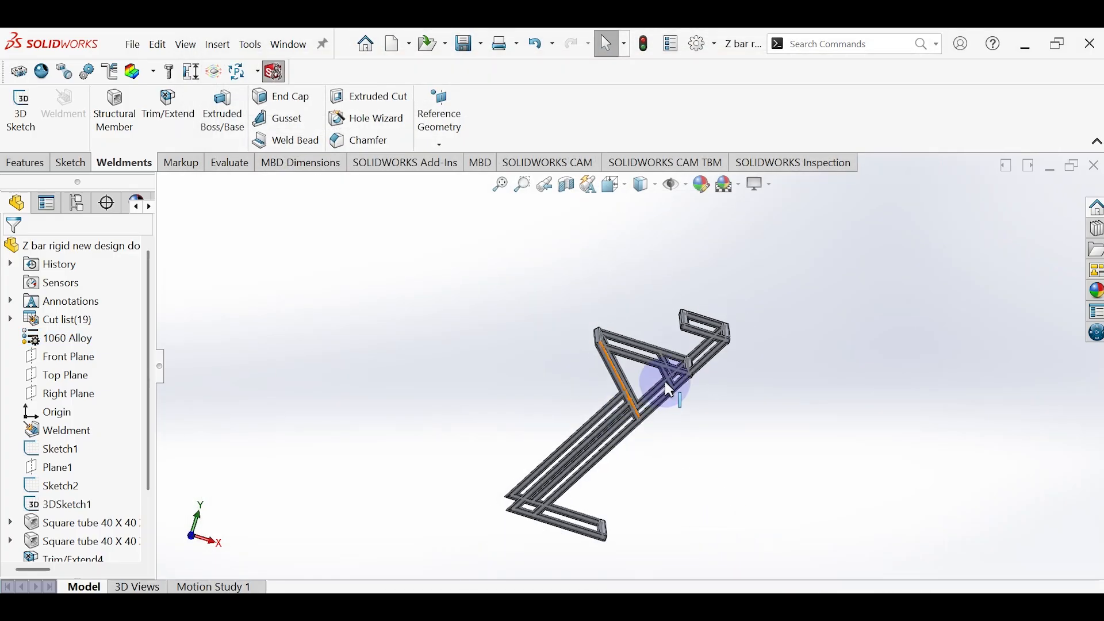
Step: Apply the polished aluminum appearance to the square tube feature containing the frame's long inclined member
scroll(684, 377, "down", 5)
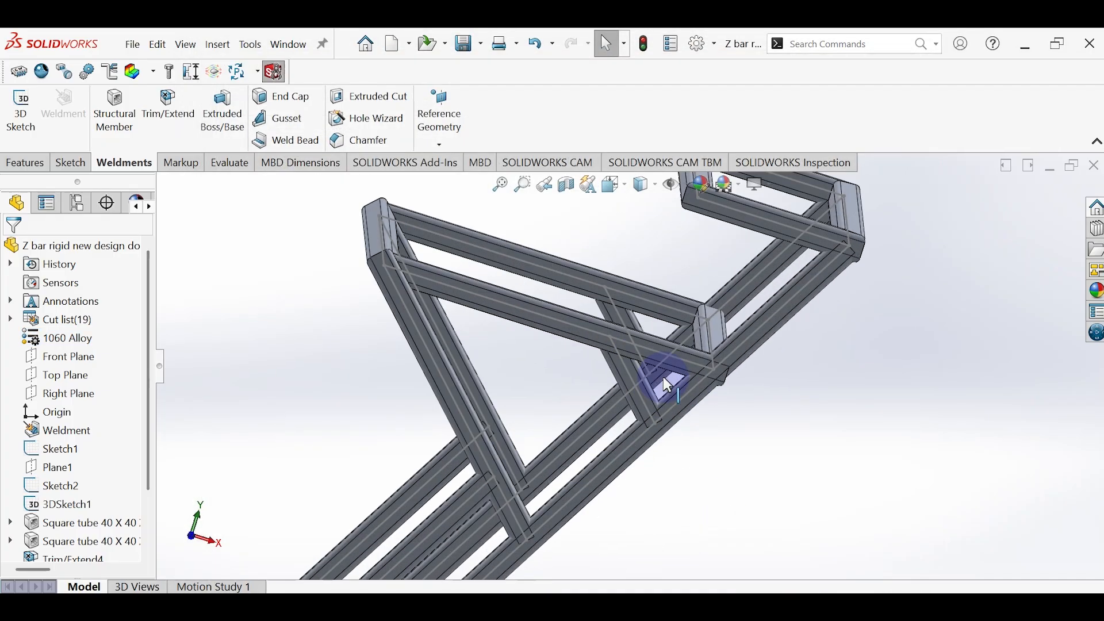
scroll(663, 377, "up", 3)
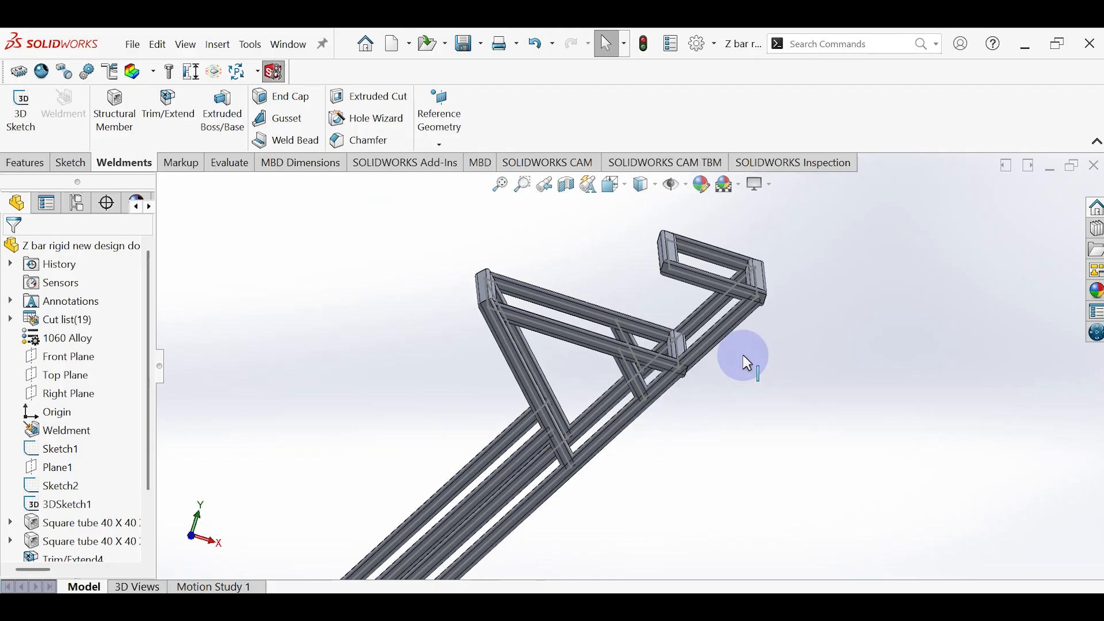
left_click(1096, 292)
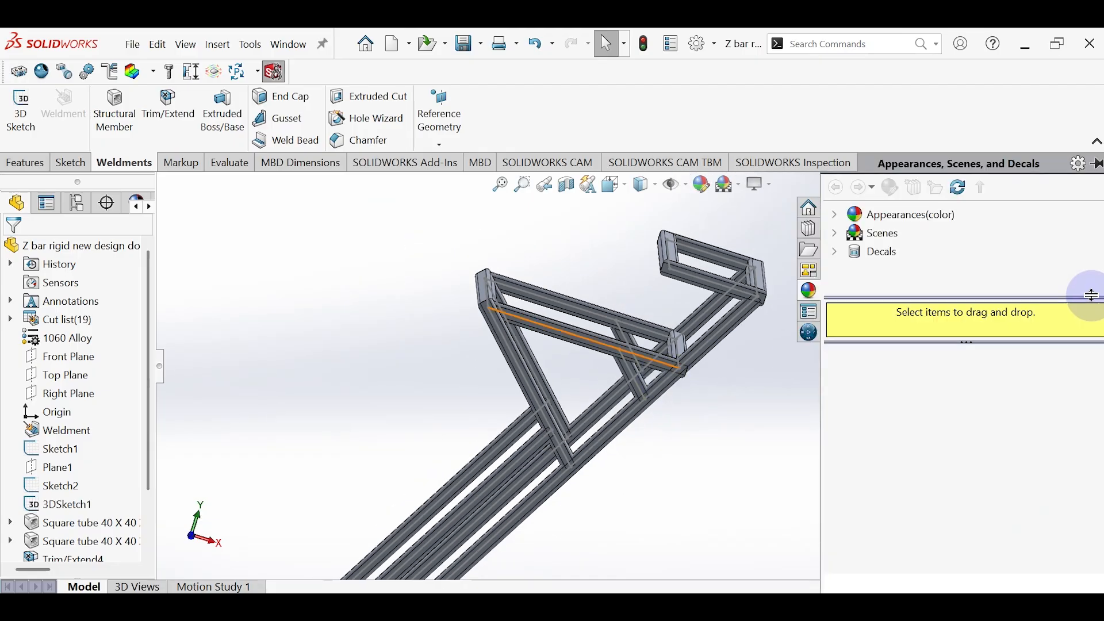
left_click(865, 214)
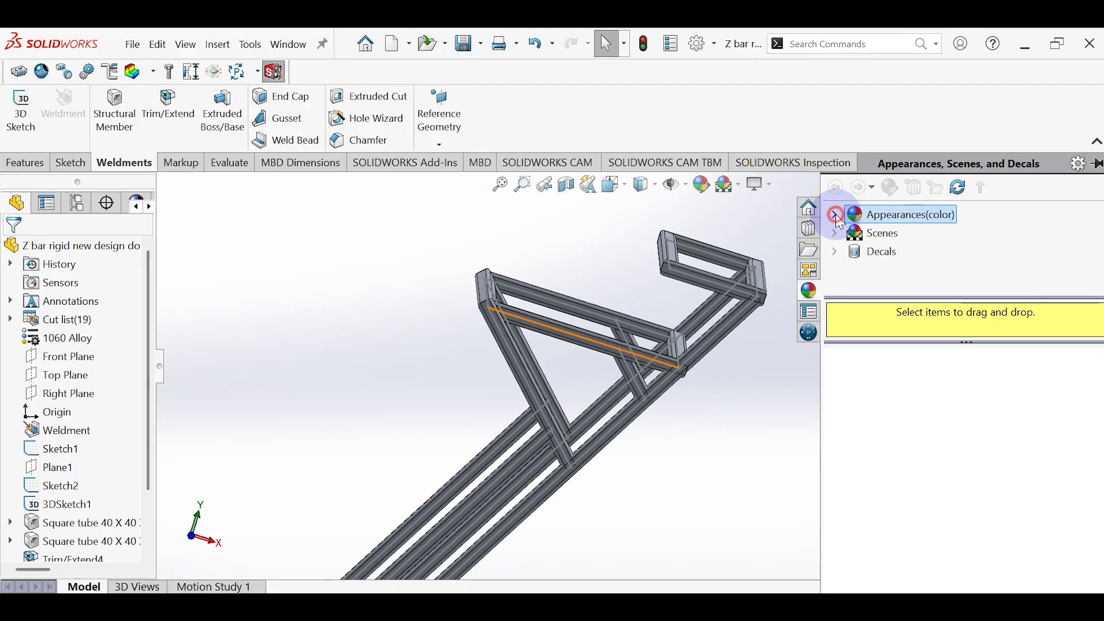
left_click(836, 213)
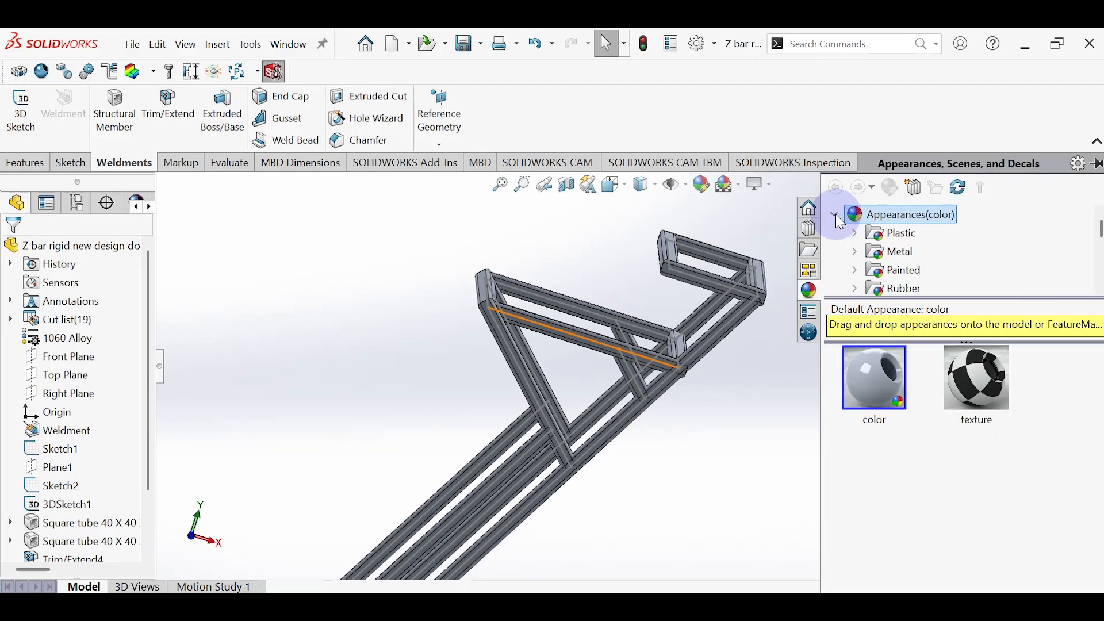
left_click(857, 249)
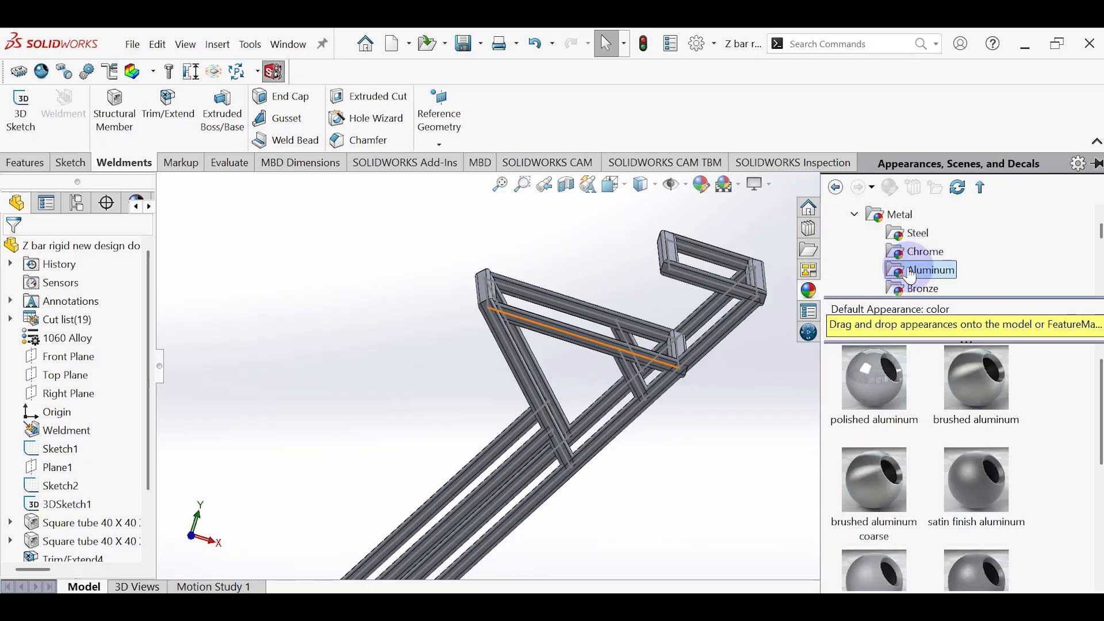
left_click_drag(871, 372, 691, 357)
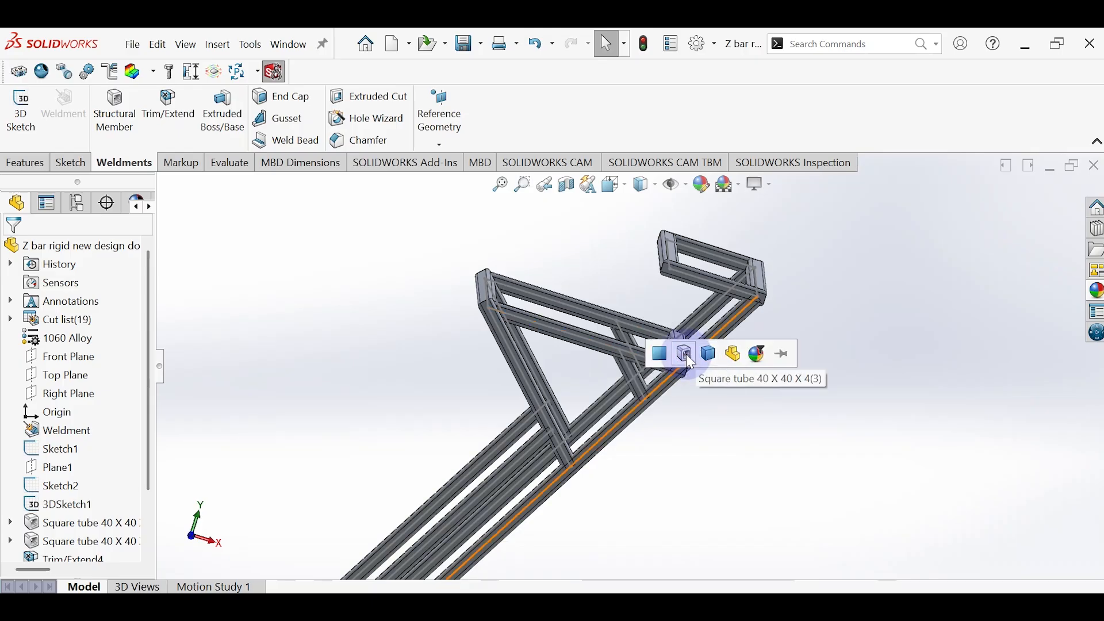
left_click(685, 353)
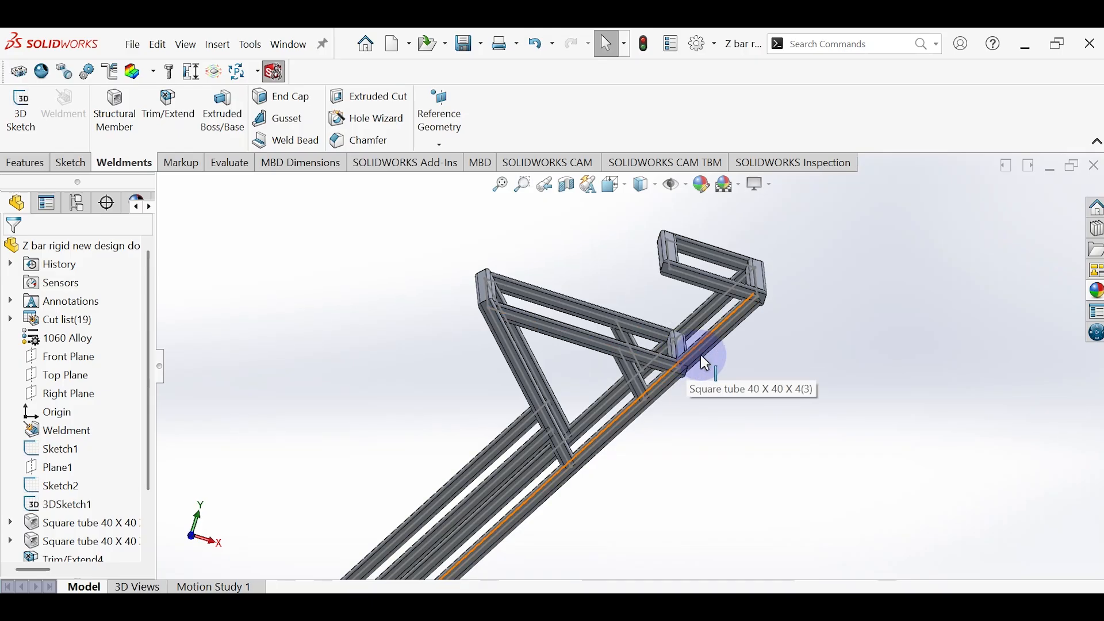
Step: Open a sketch on the outer flat face of the cross tube at the upper arm's free end, viewed normal to that face
middle_click_drag(764, 353, 732, 424)
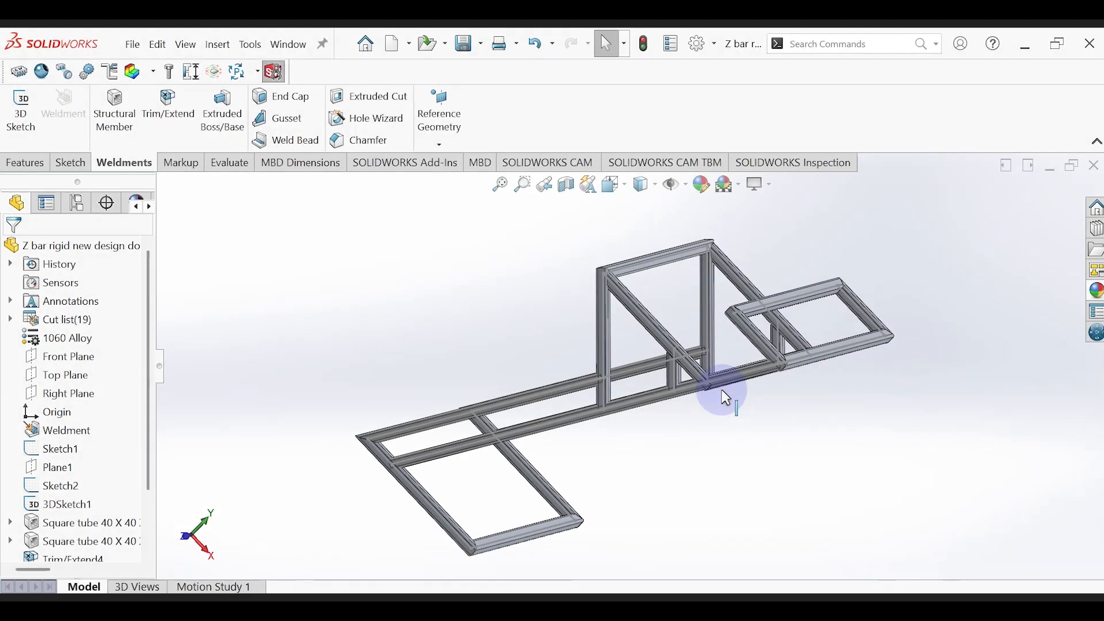
middle_click_drag(717, 394, 724, 384)
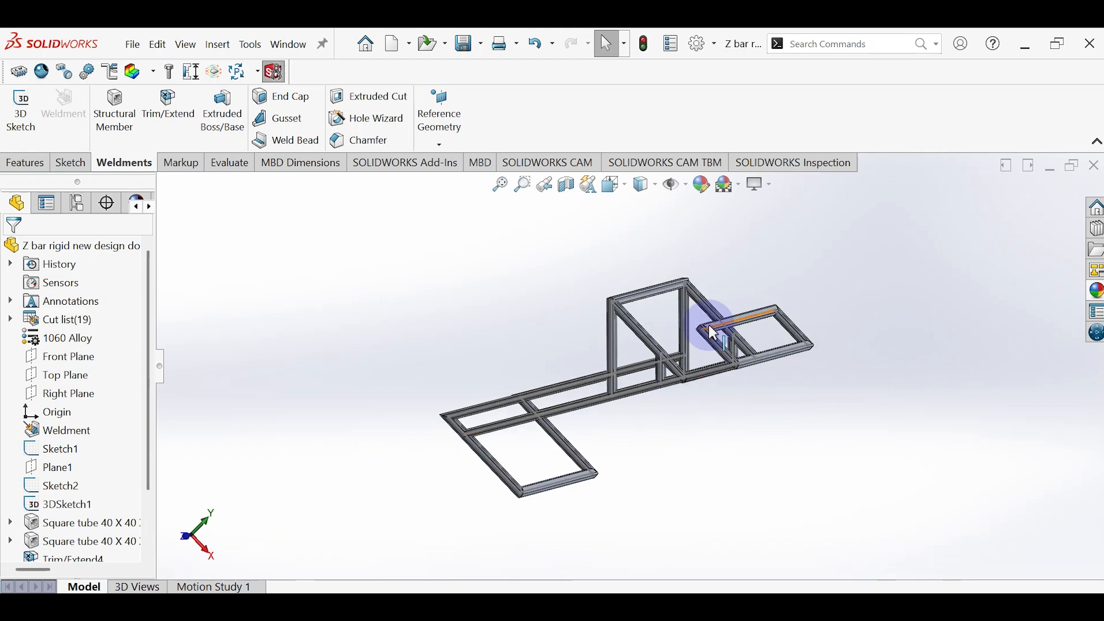
scroll(715, 333, "down", 3)
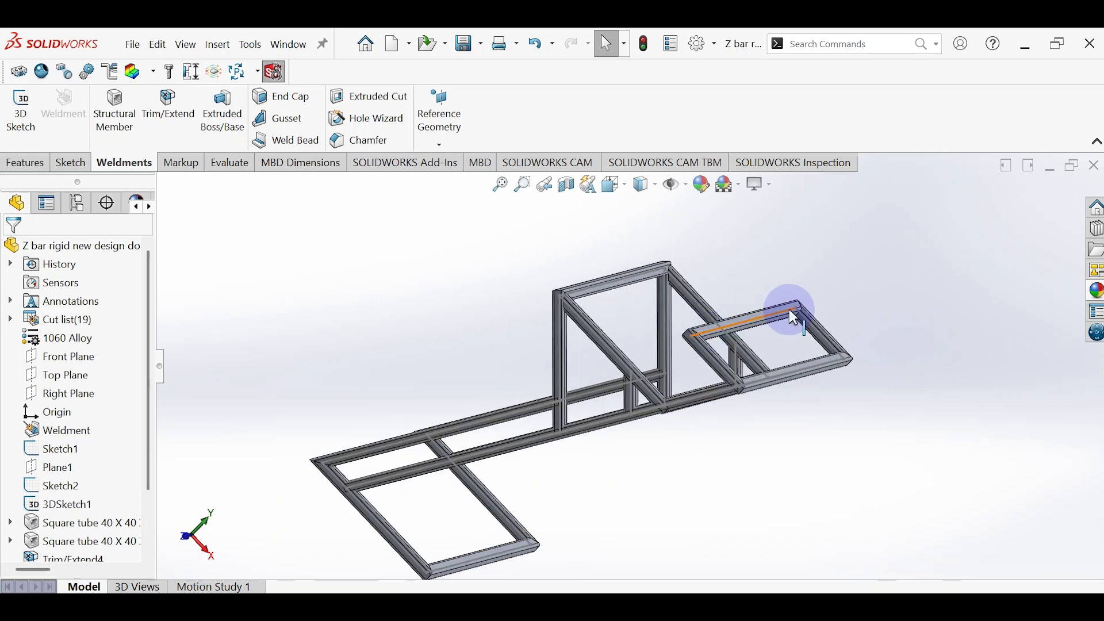
scroll(793, 316, "down", 3)
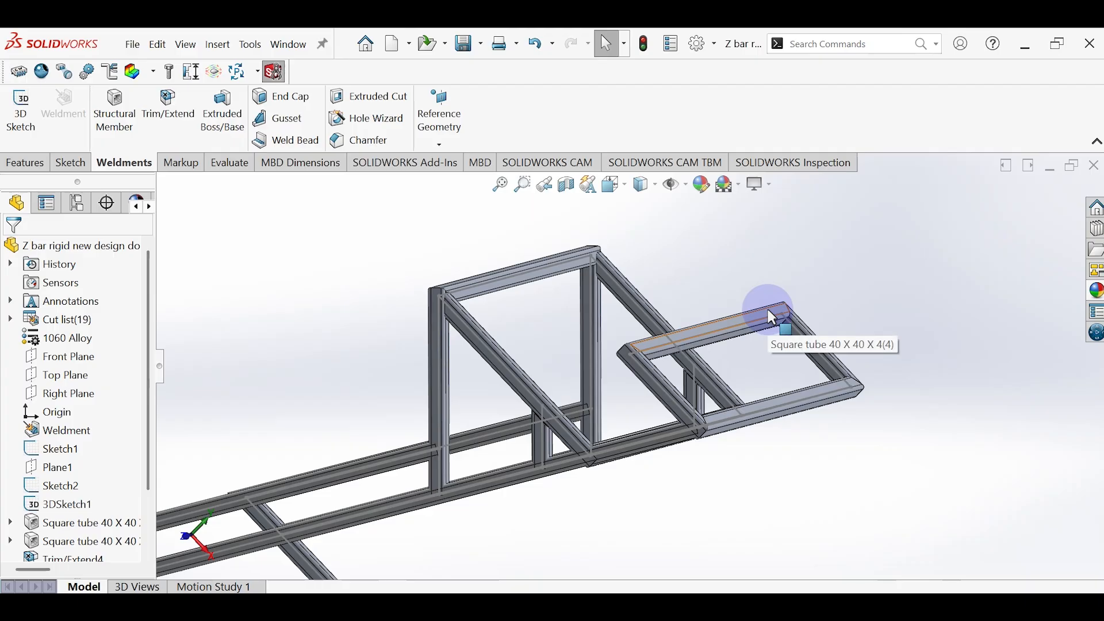
left_click(765, 323)
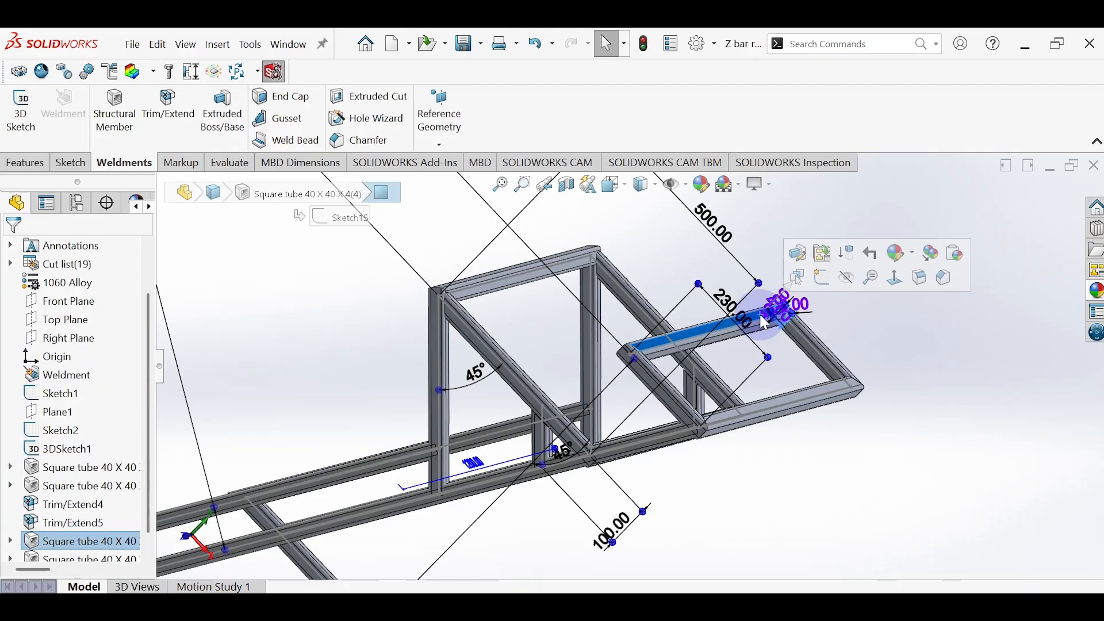
left_click(821, 274)
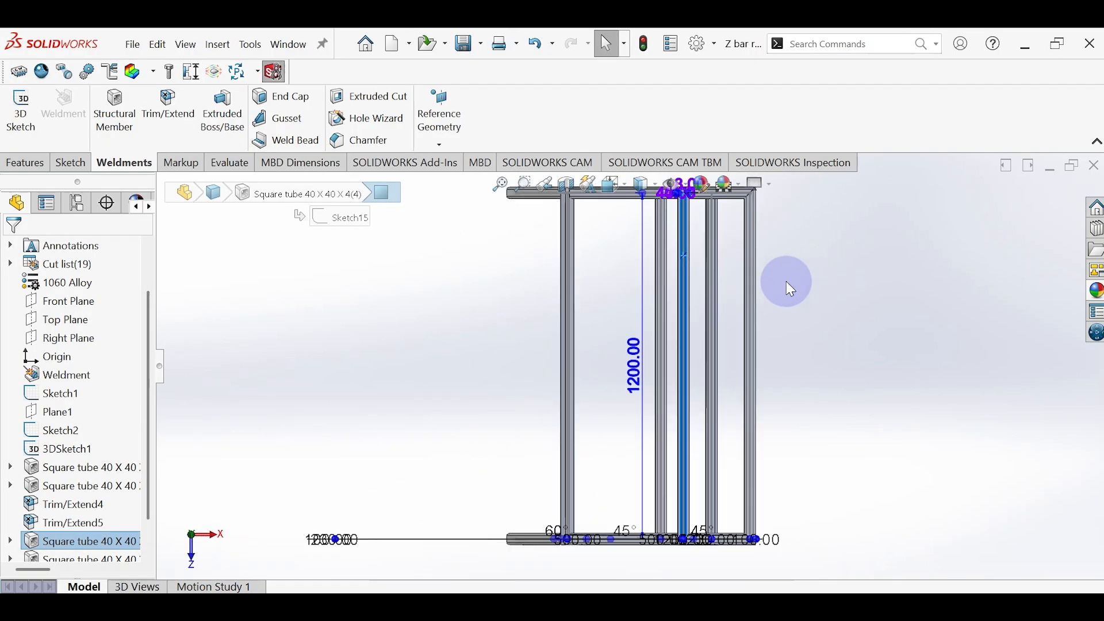
scroll(712, 245, "down", 5)
scroll(724, 238, "up", 5)
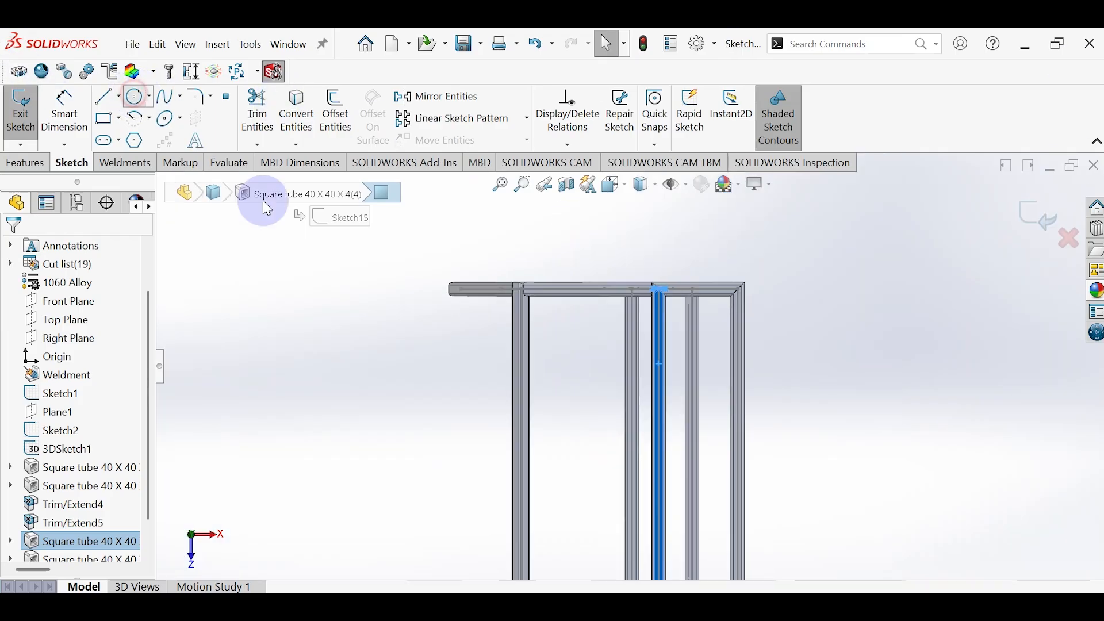
Step: Sketch a circle of about 11 mm radius on the cross tube's centerline, near the end farther from the origin
left_click(137, 97)
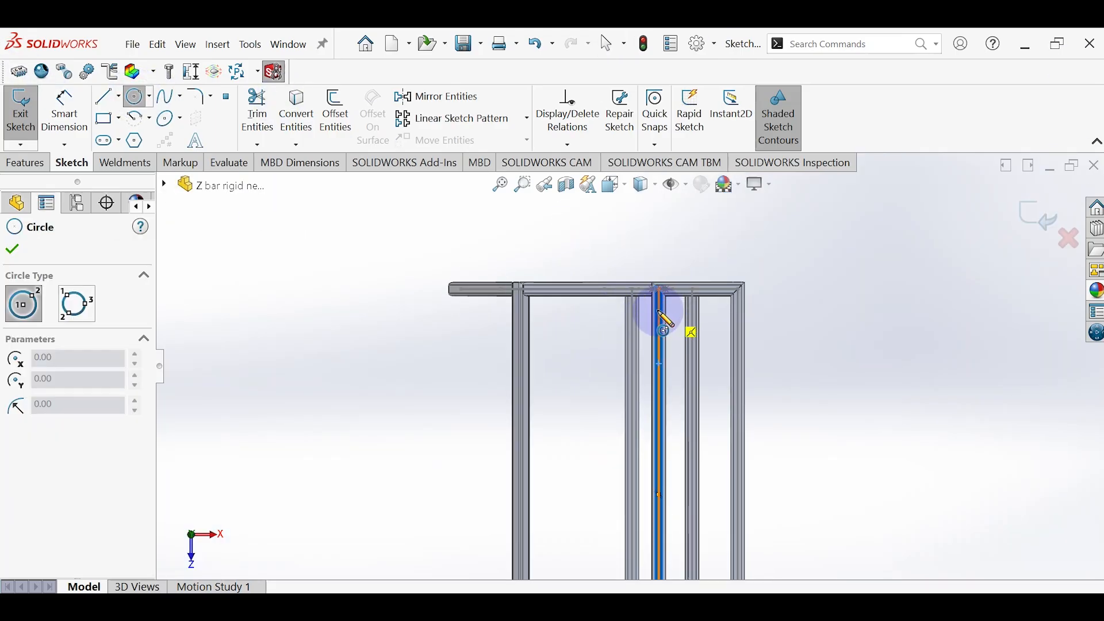
scroll(658, 315, "down", 4)
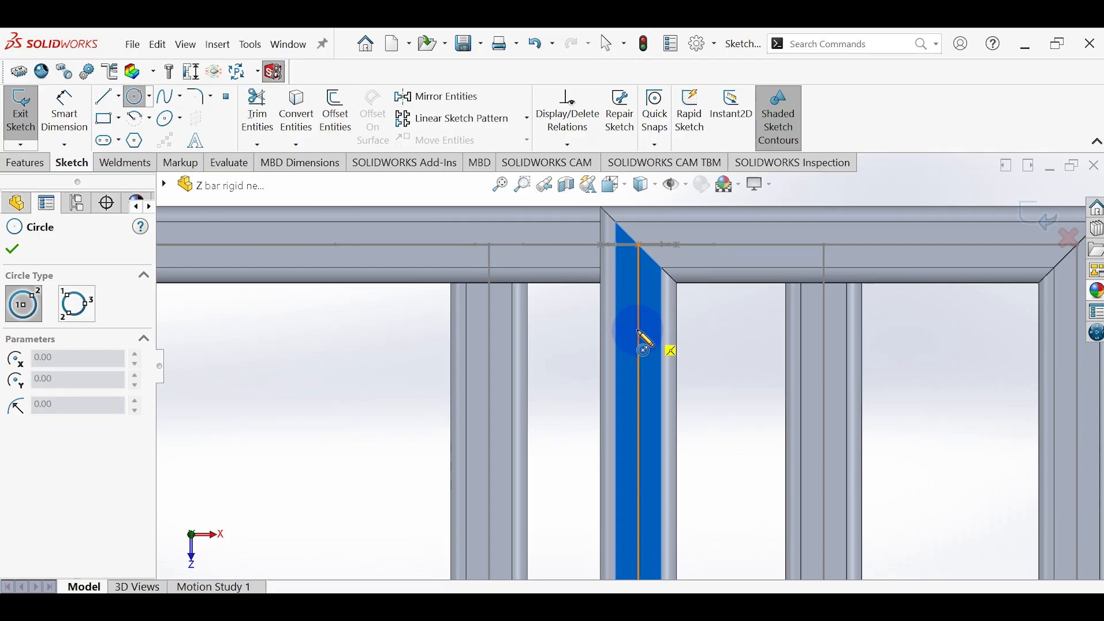
left_click(636, 341)
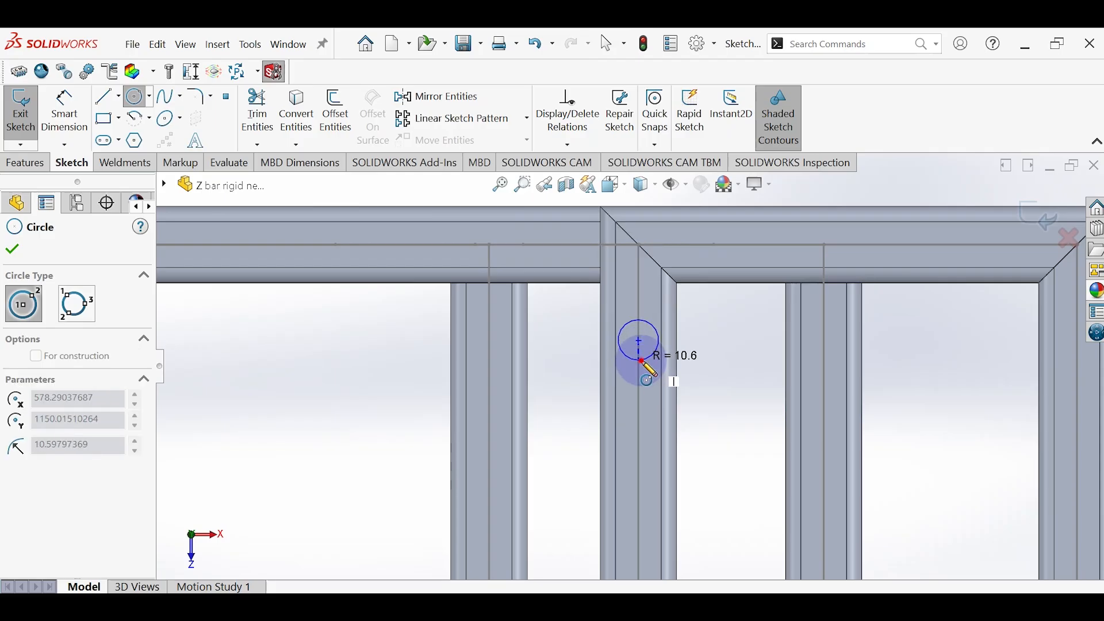
left_click(641, 363)
Step: Sketch a second circle on the same cross tube's centerline, near its end on the origin side
scroll(636, 394, "up", 5)
scroll(625, 504, "up", 4)
scroll(632, 459, "down", 8)
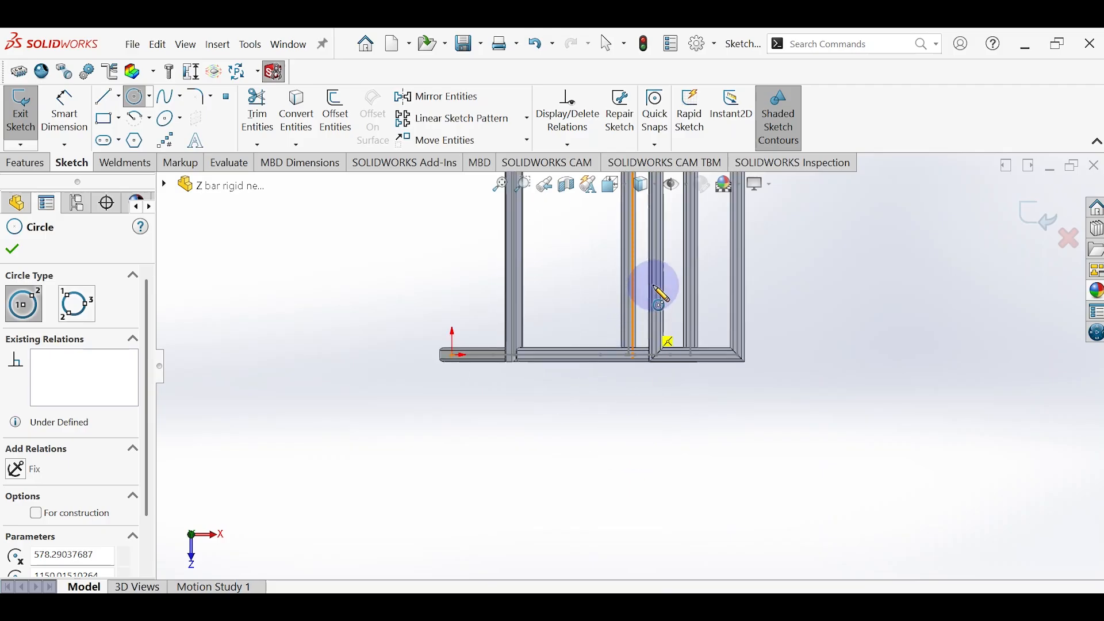
scroll(664, 395, "down", 1)
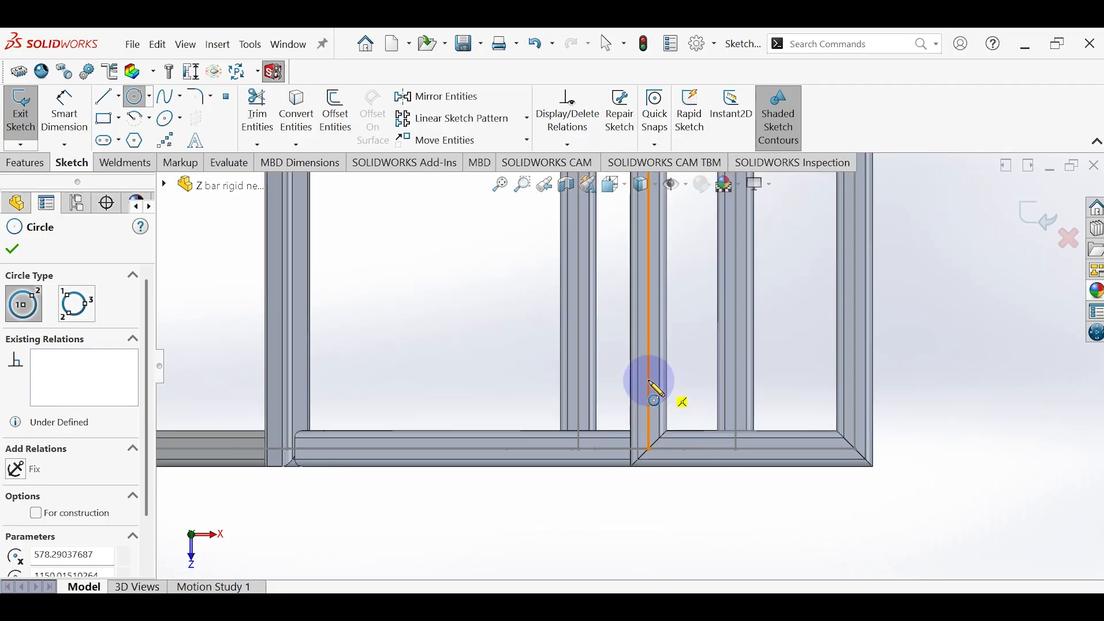
left_click(649, 381)
left_click(658, 402)
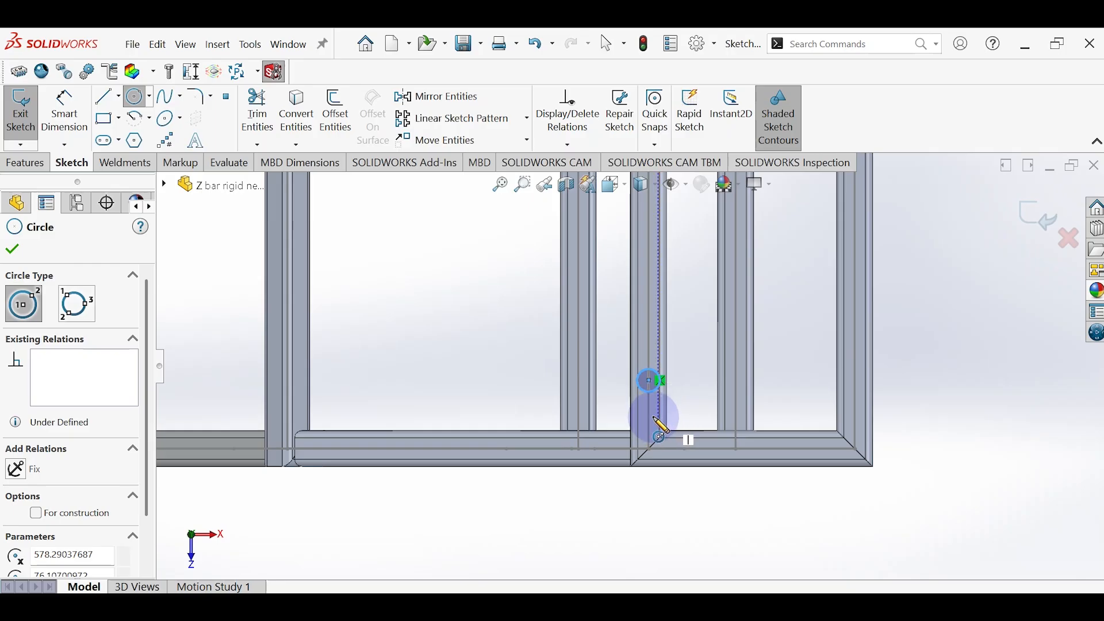
key("Escape")
Step: Dimension the first circle's center 80 mm from the frame's outer edge on the side farther from the origin
scroll(641, 304, "up", 5)
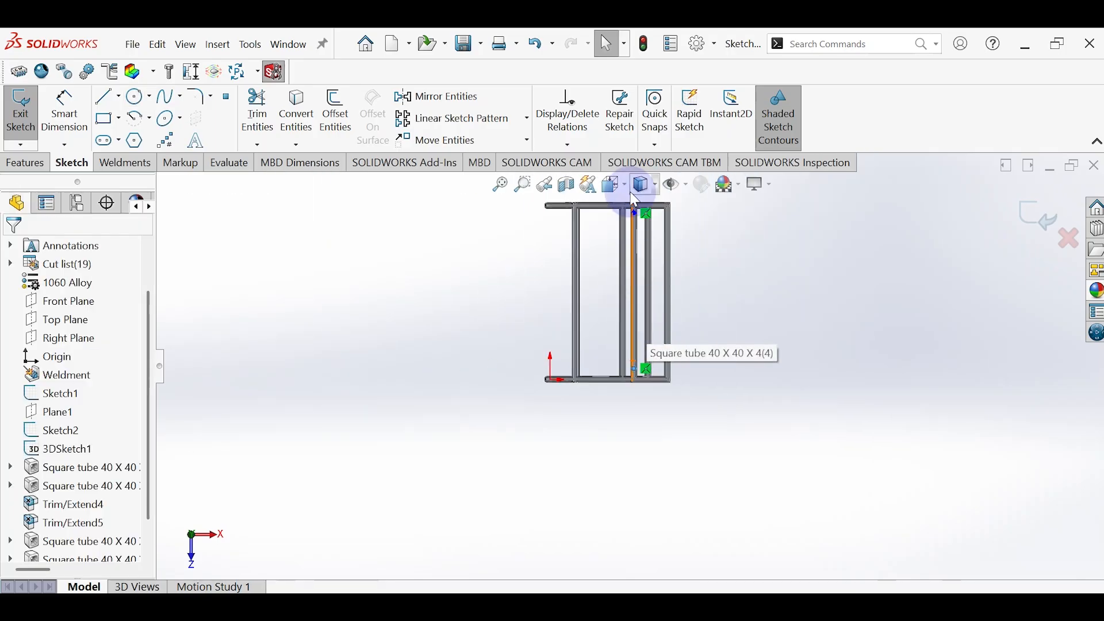
scroll(633, 219, "down", 8)
left_click(64, 113)
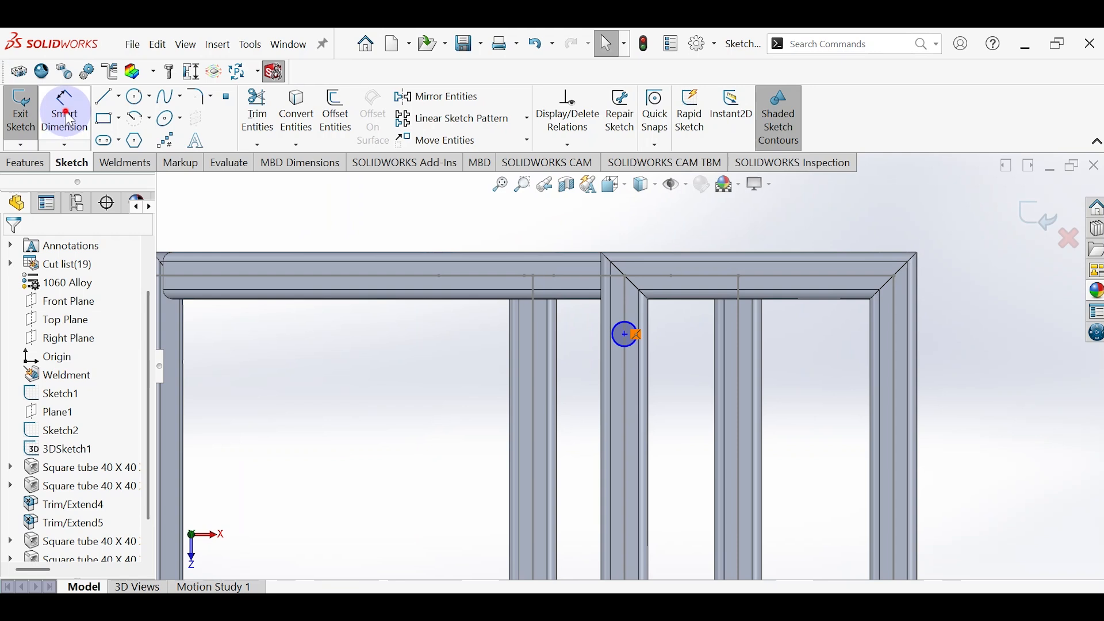
left_click(629, 332)
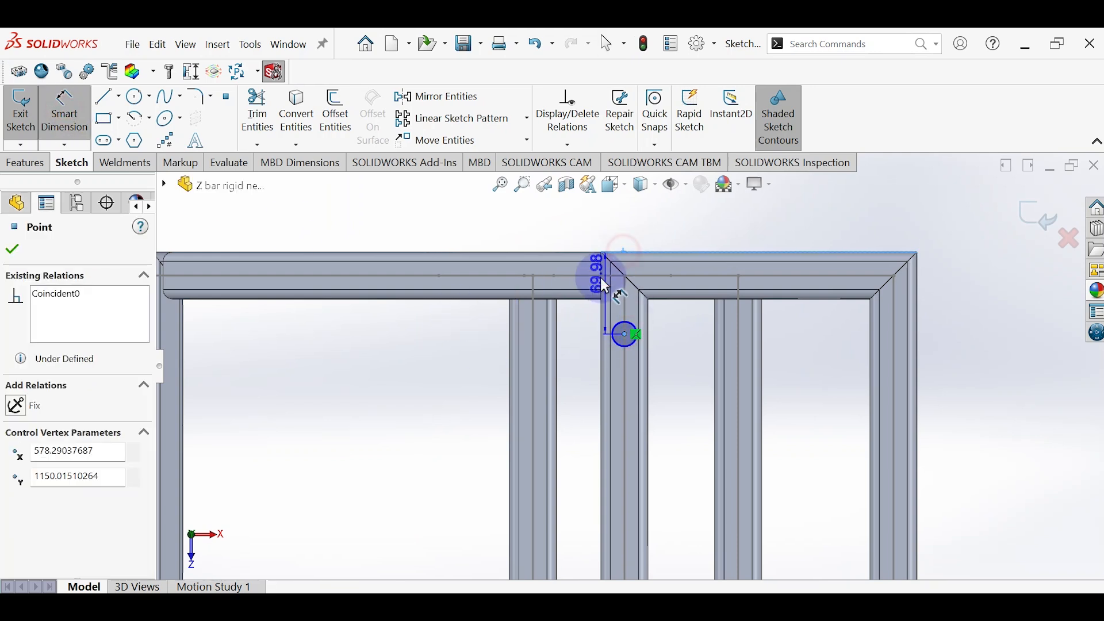
left_click(577, 306)
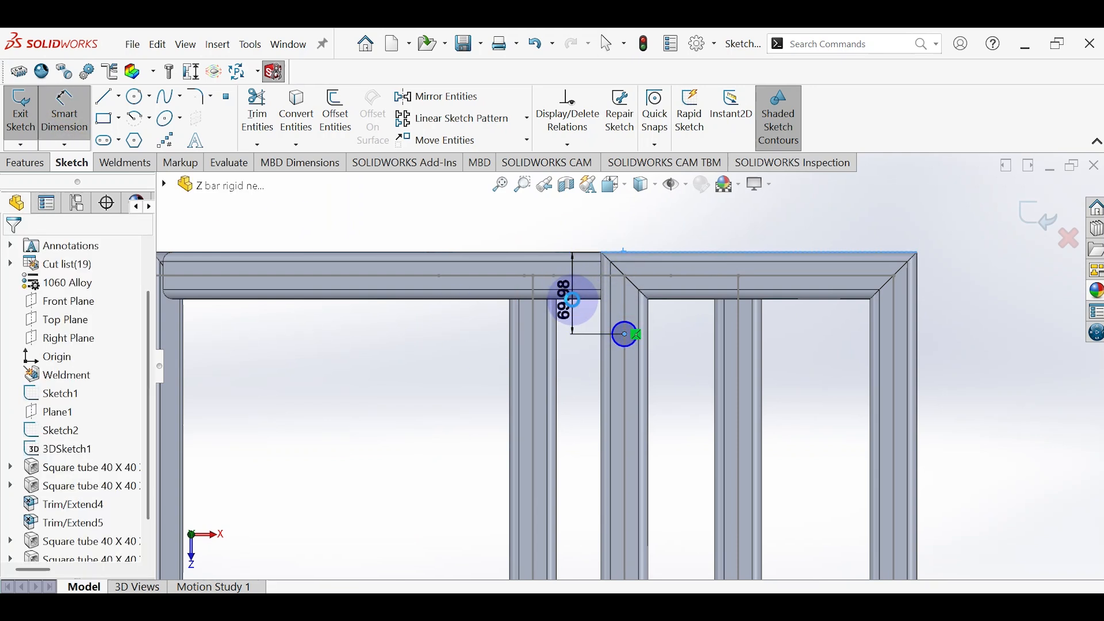
left_click(573, 300)
type("80")
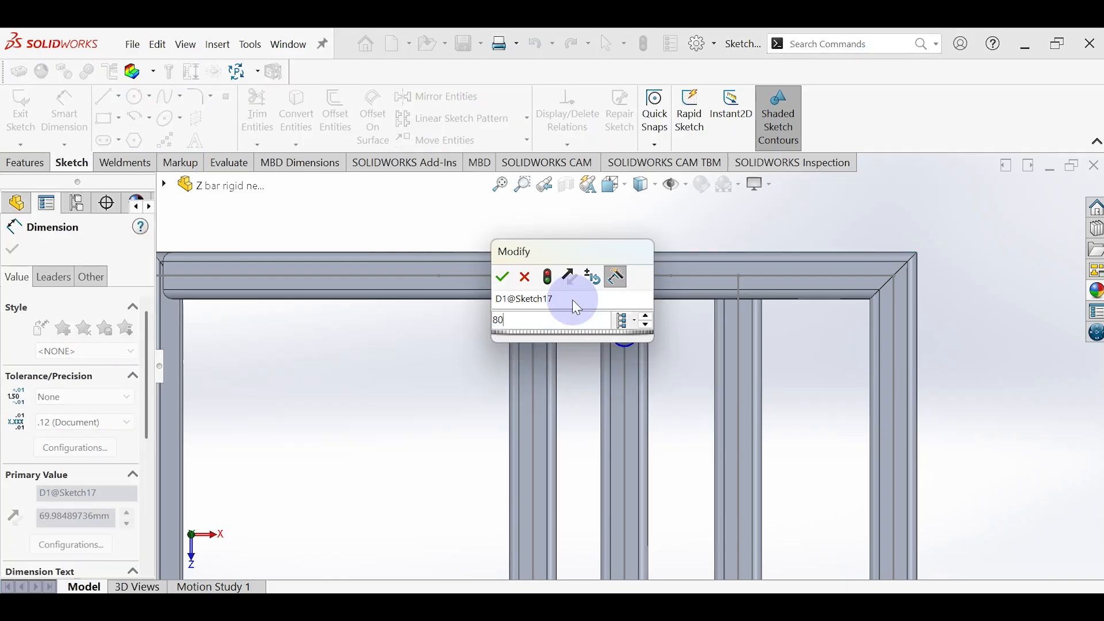
key("Return")
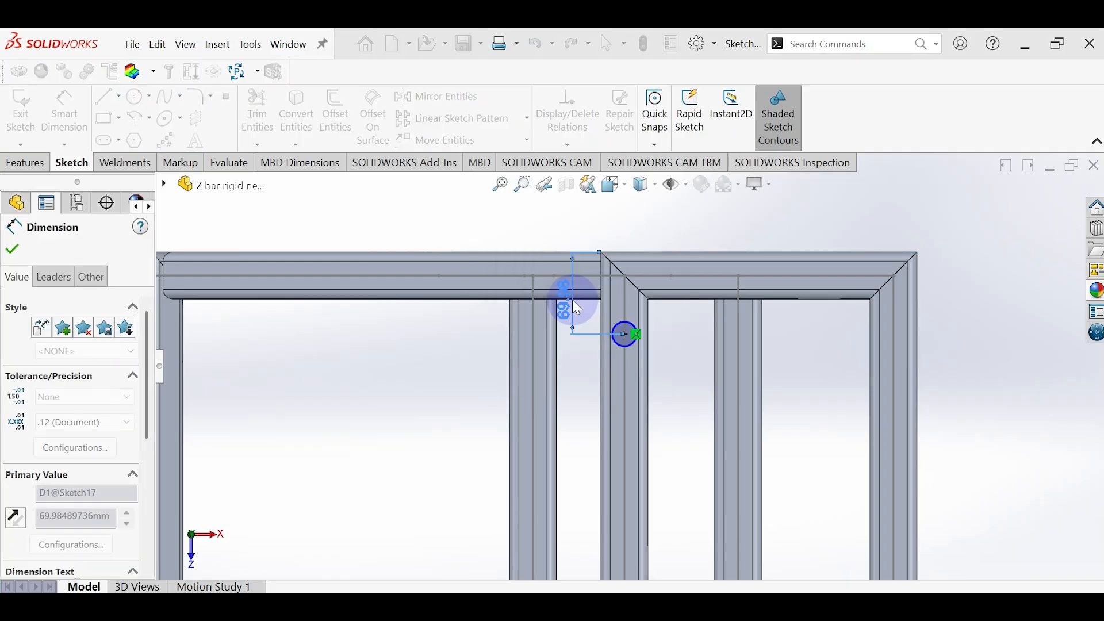
Step: Dimension the second circle's center 80 mm from the frame's outer edge on the origin side
scroll(572, 454, "up", 5)
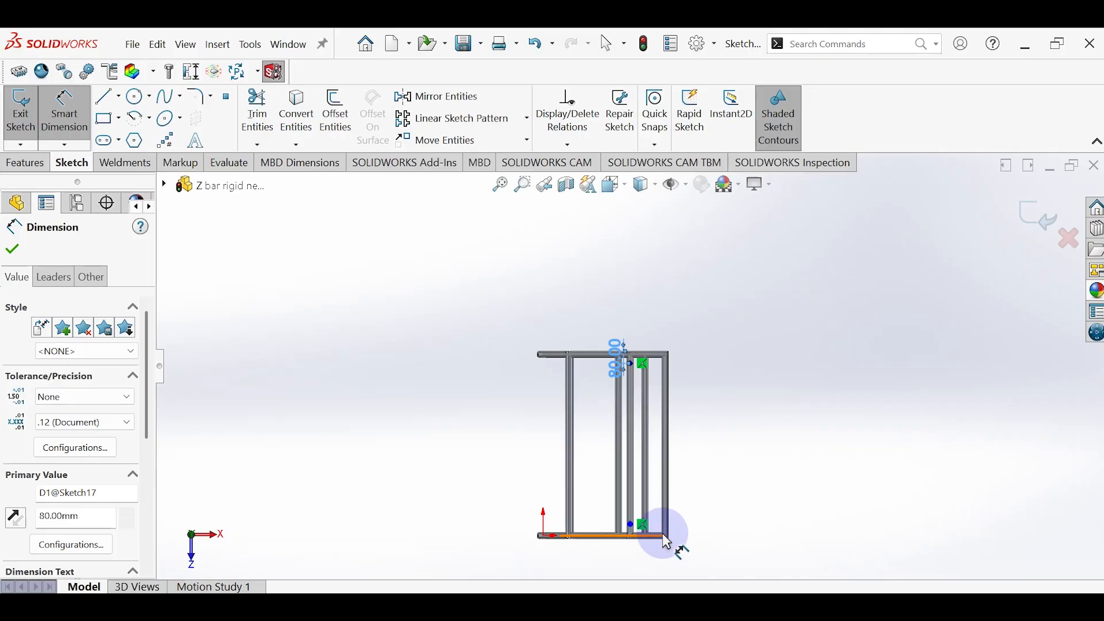
scroll(629, 525, "down", 5)
left_click(548, 398)
left_click(547, 319)
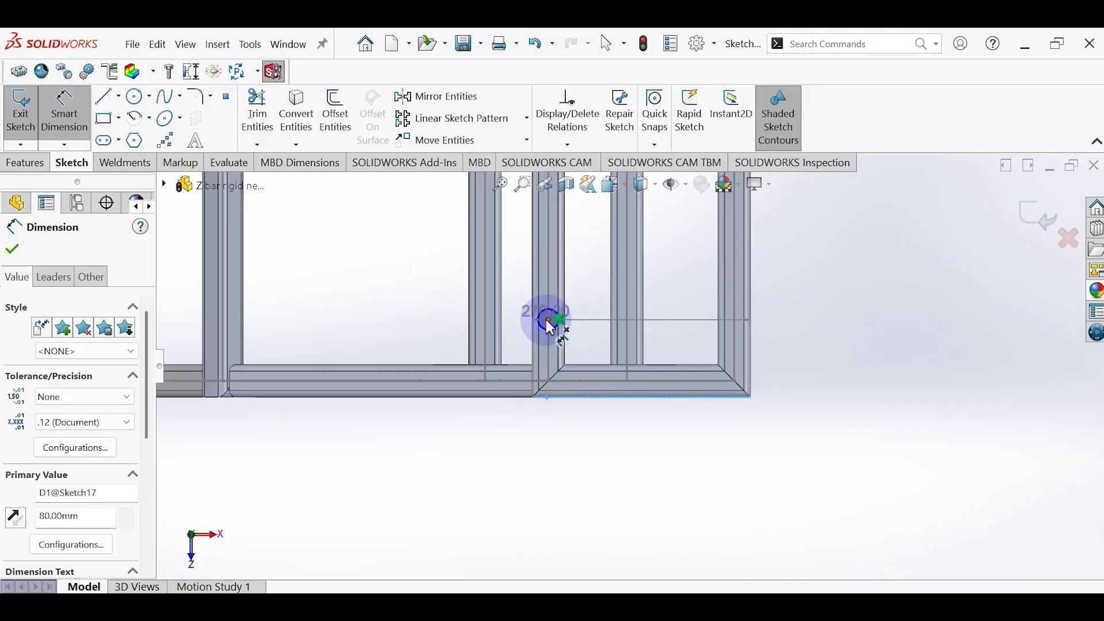
left_click(548, 321)
left_click(437, 352)
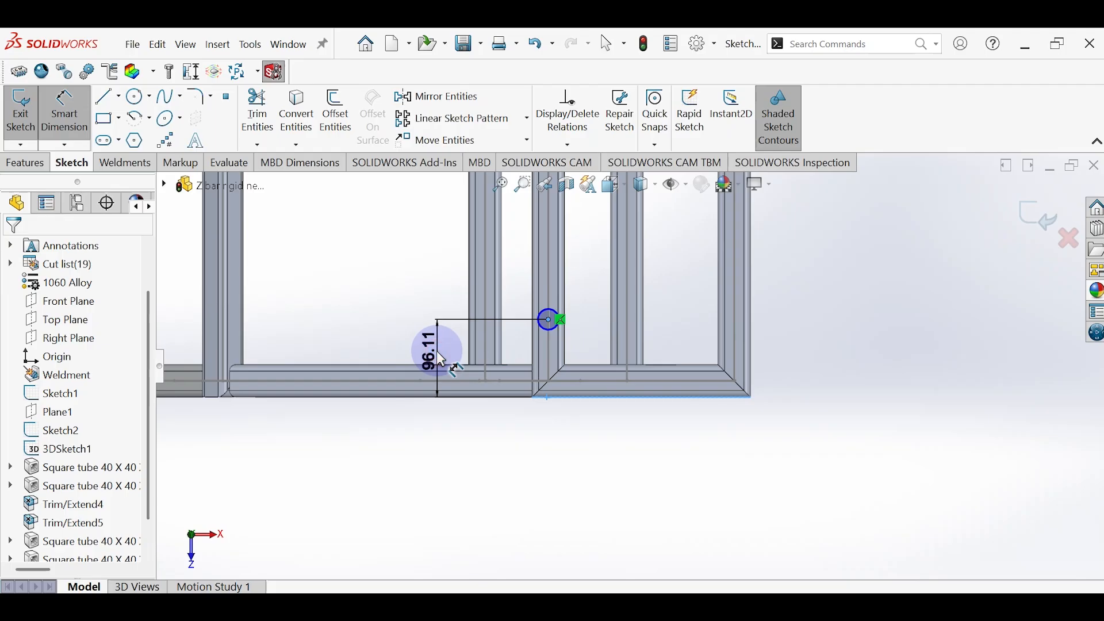
type("80")
key("Return")
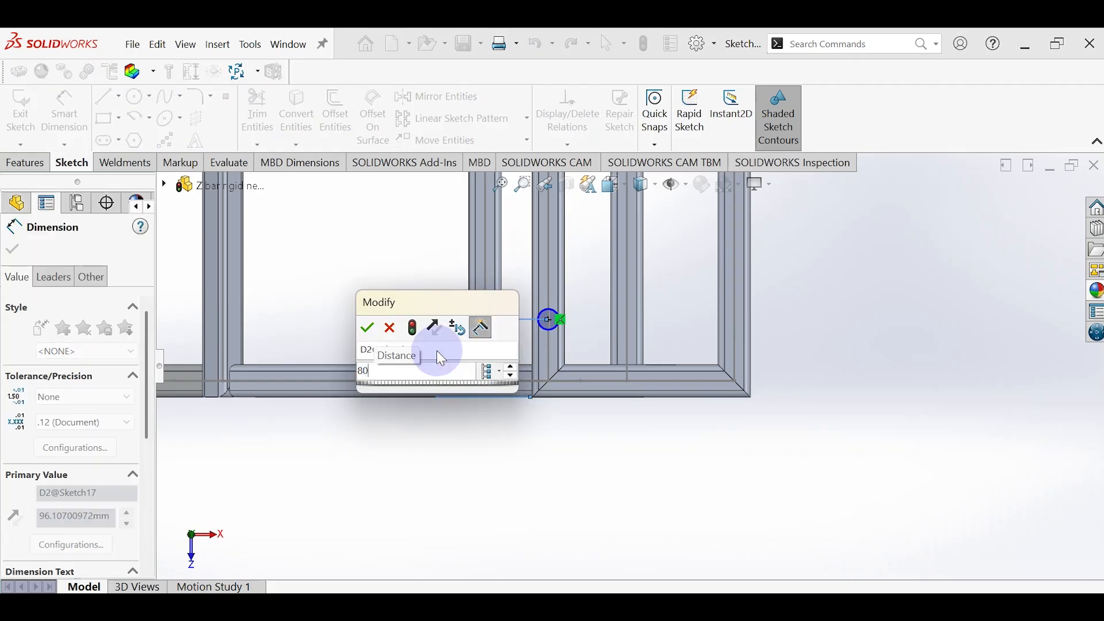
Step: Dimension the diameter of the circle on the origin side of the cross tube as 12 mm
scroll(437, 350, "up", 7)
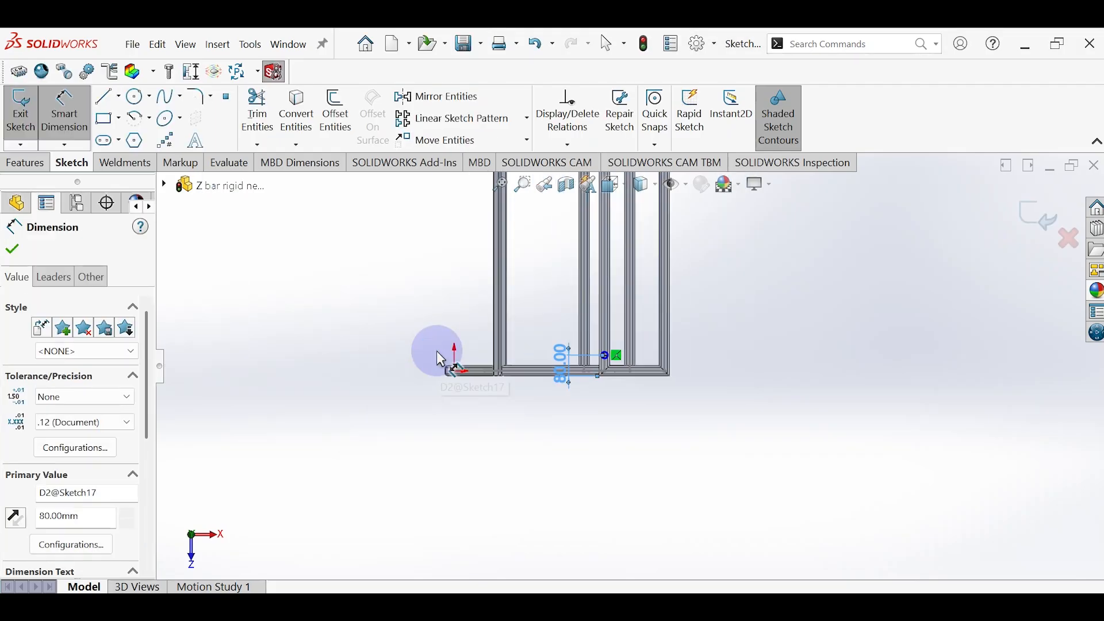
scroll(558, 287, "up", 3)
scroll(585, 263, "down", 3)
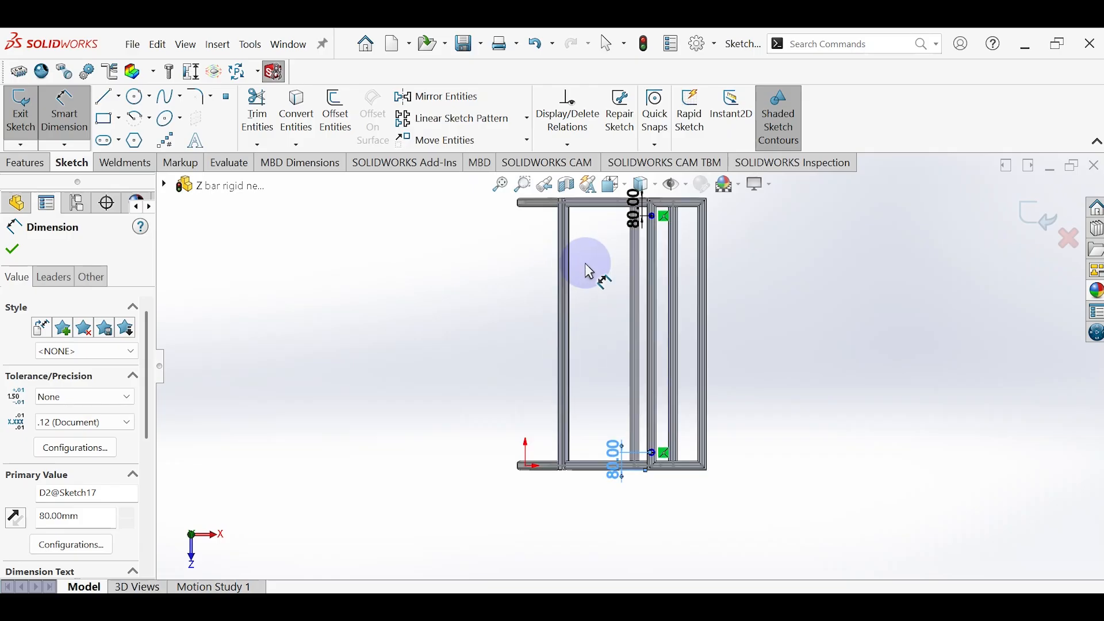
scroll(599, 295, "down", 2)
scroll(698, 434, "up", 5)
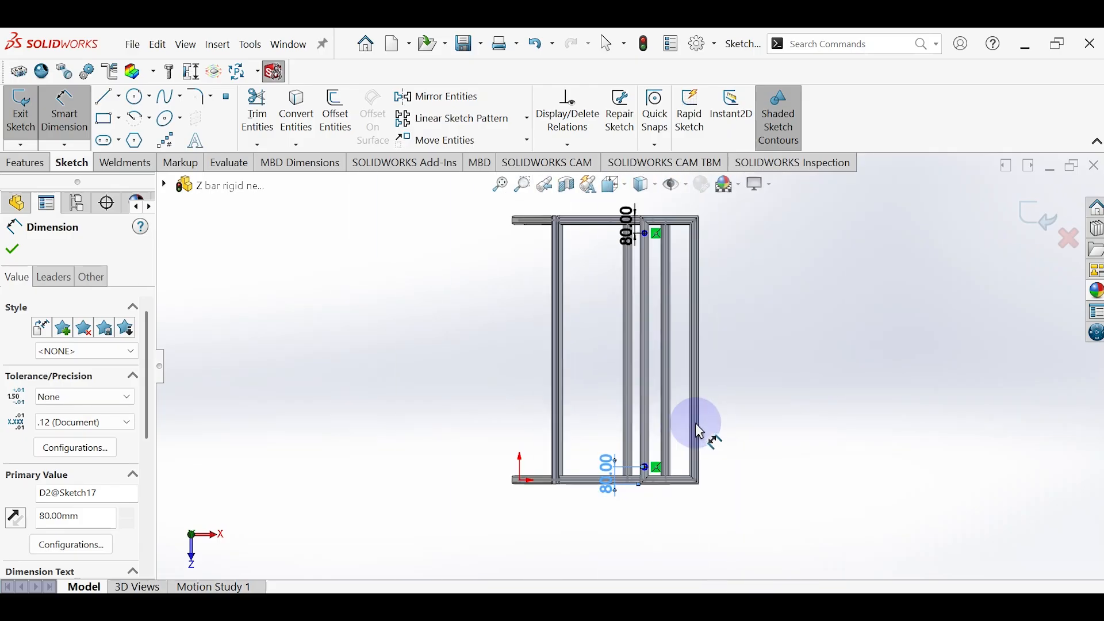
scroll(668, 452, "down", 6)
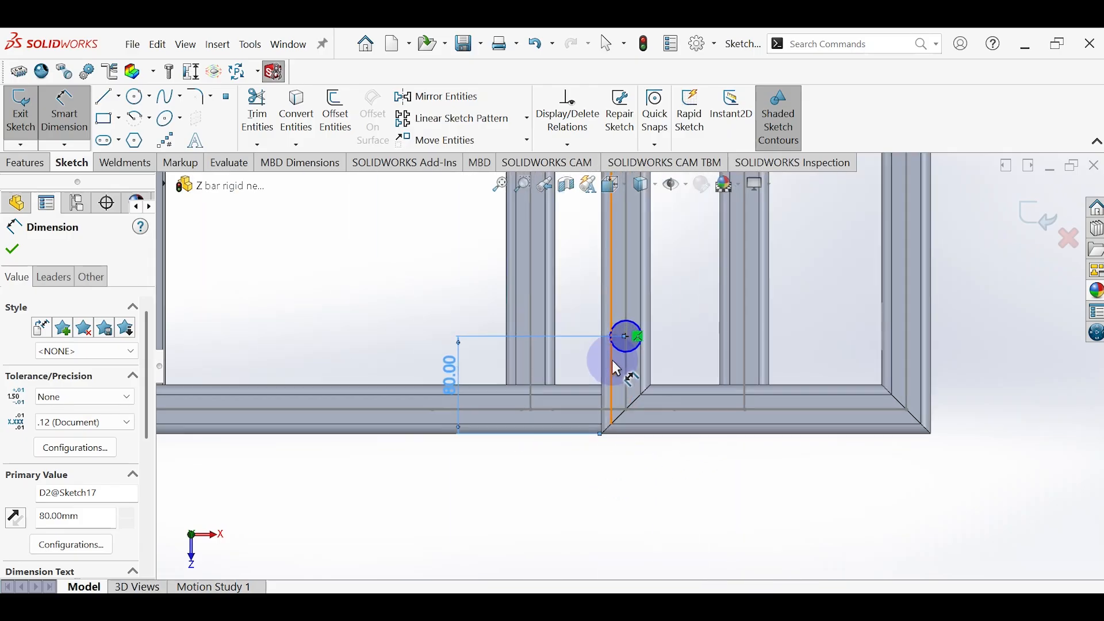
left_click(653, 315)
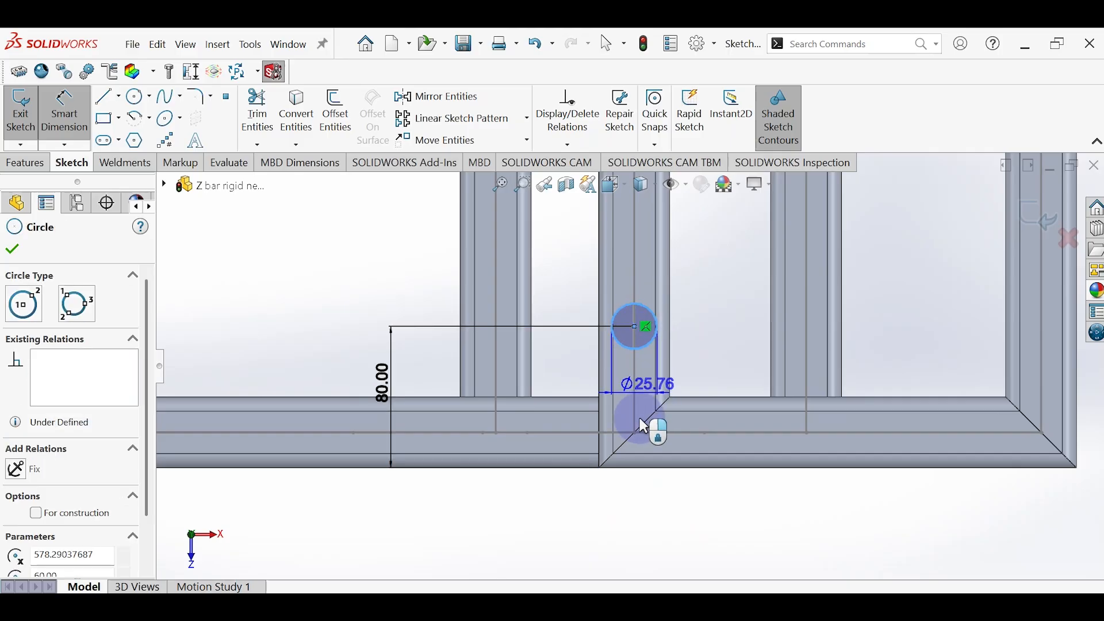
left_click(616, 541)
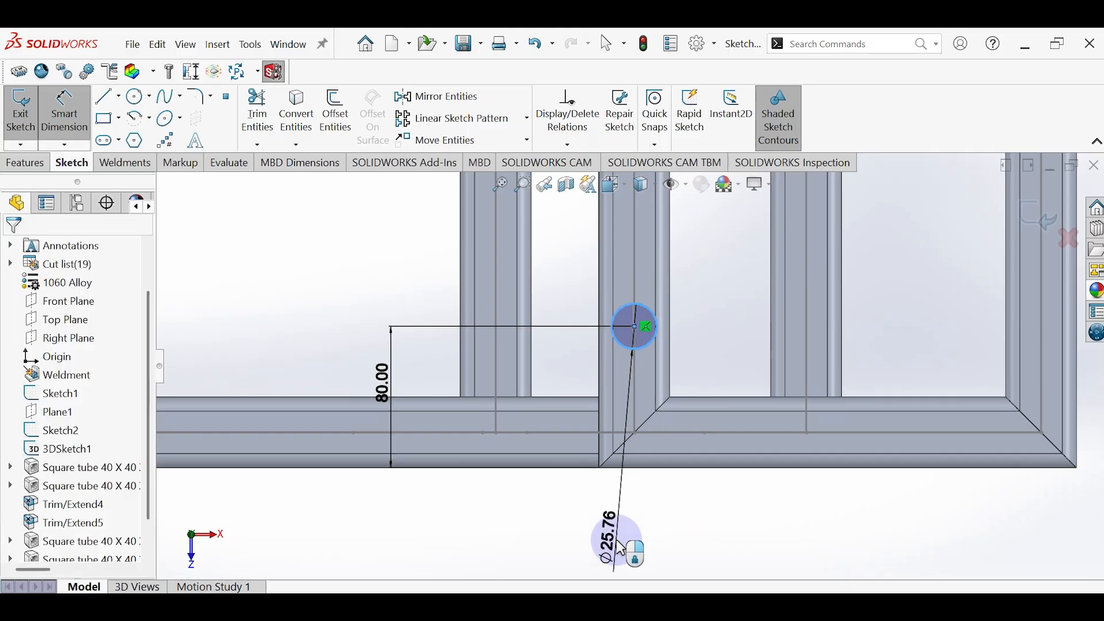
type("12")
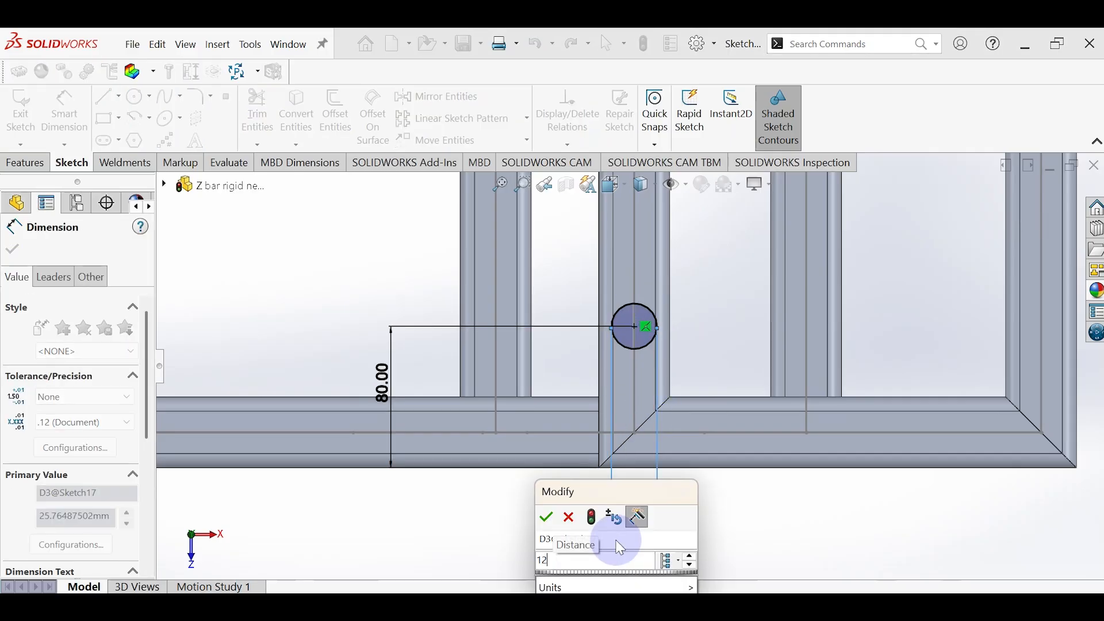
key("Escape")
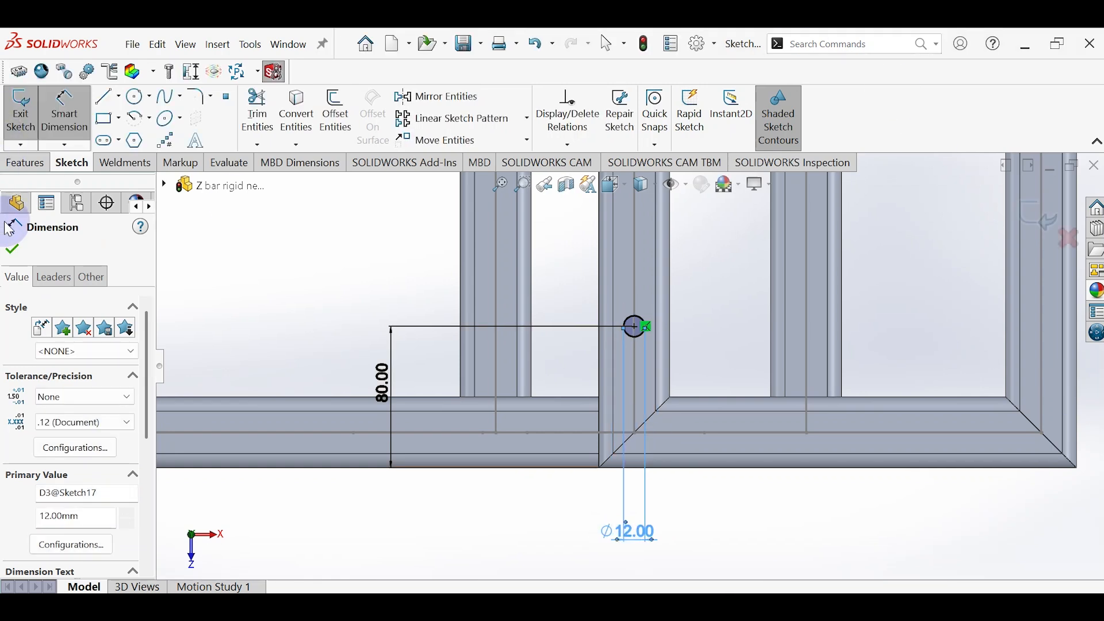
key("Escape")
Step: Cut the two circles through the cross tube with an Extruded Cut ending Up To Surface at the tube's underside face
scroll(678, 381, "up", 10)
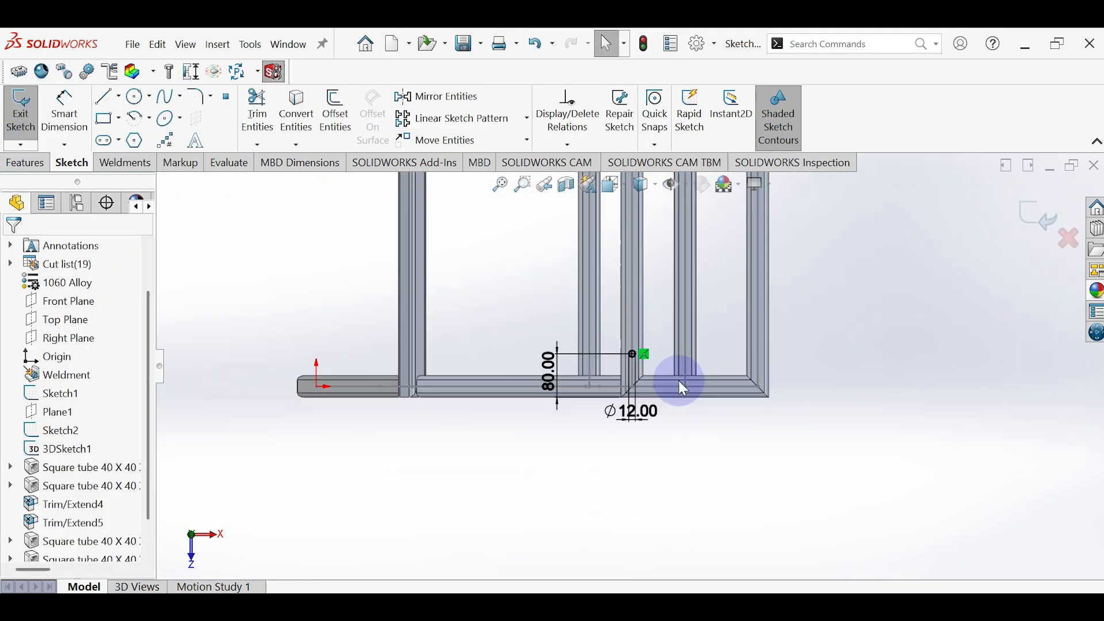
scroll(626, 276, "down", 8)
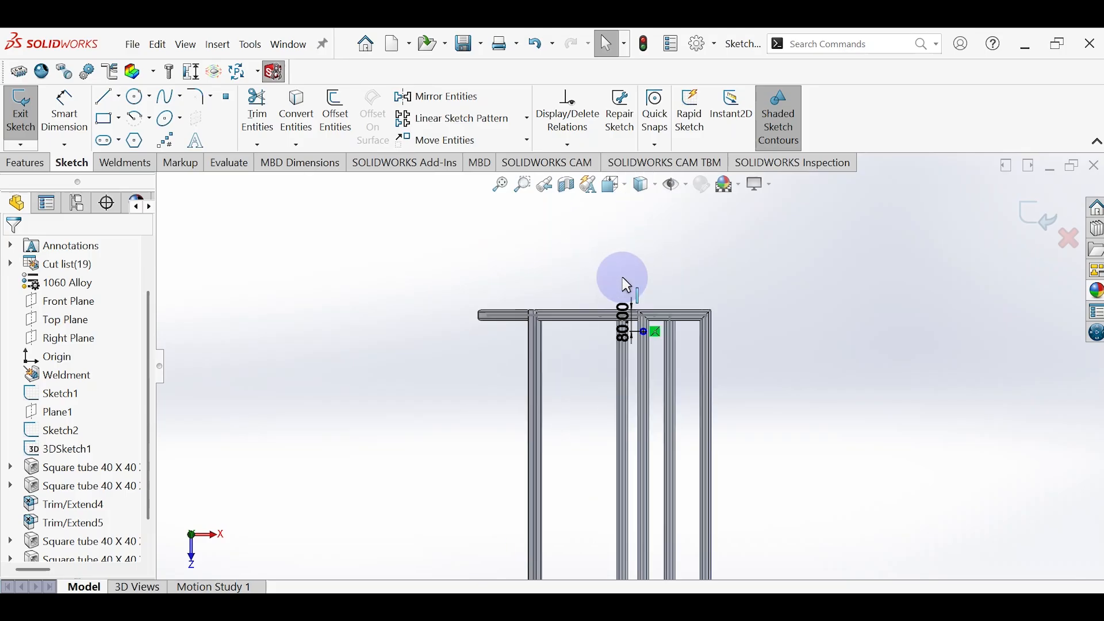
left_click(249, 108)
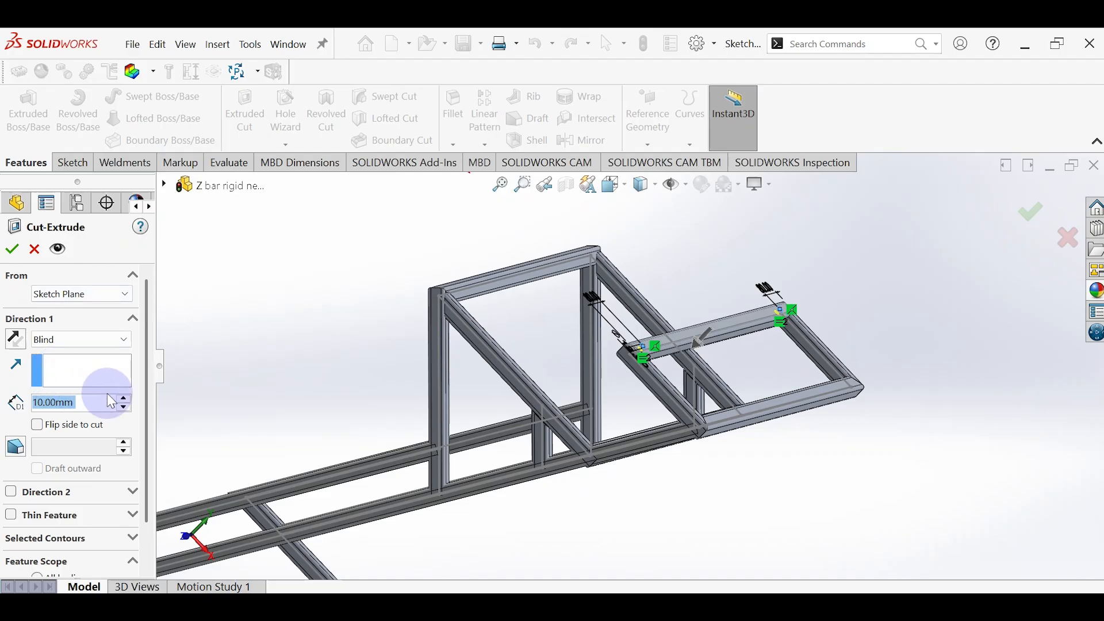
left_click(118, 344)
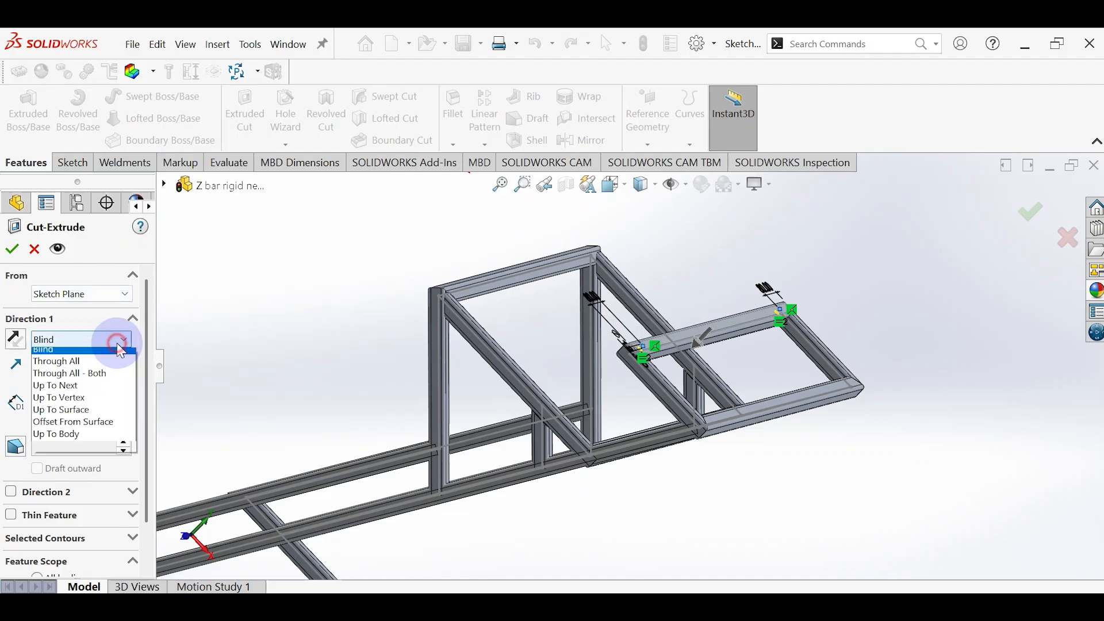
left_click(72, 417)
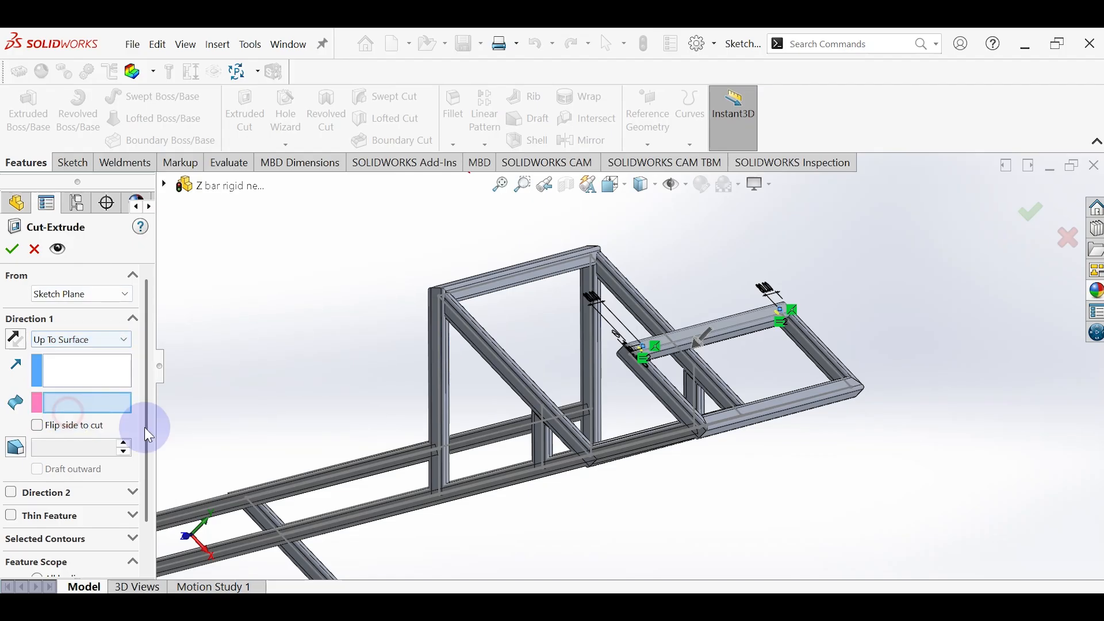
middle_click_drag(697, 350, 458, 271)
scroll(584, 266, "down", 8)
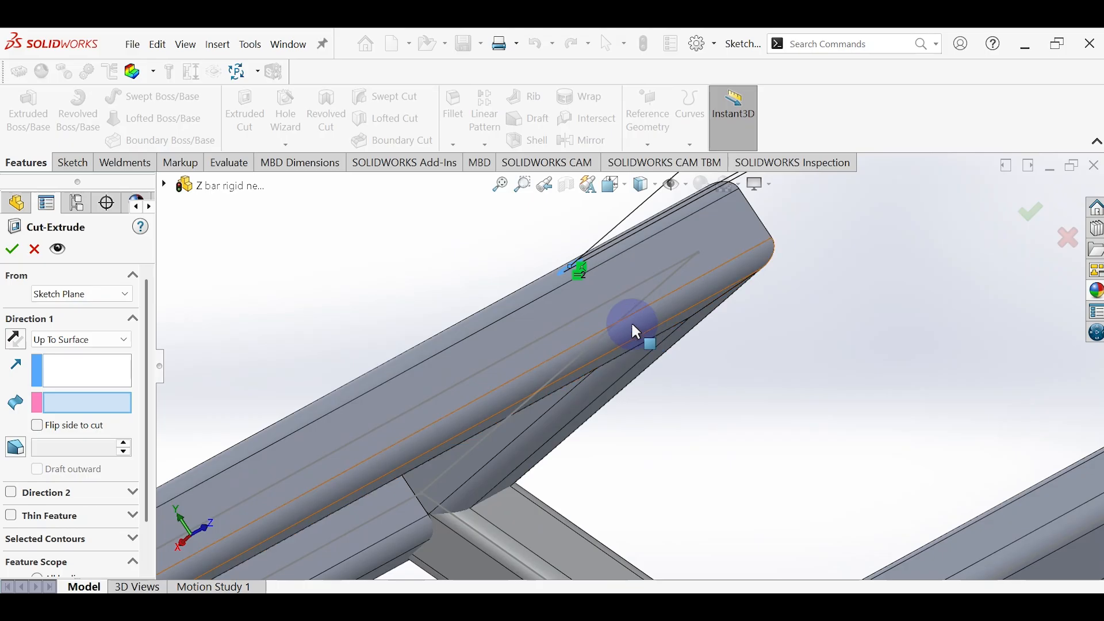
mouse_move(626, 342)
middle_mouse_down()
mouse_move(618, 300)
mouse_move(627, 343)
middle_mouse_up()
left_click(627, 343)
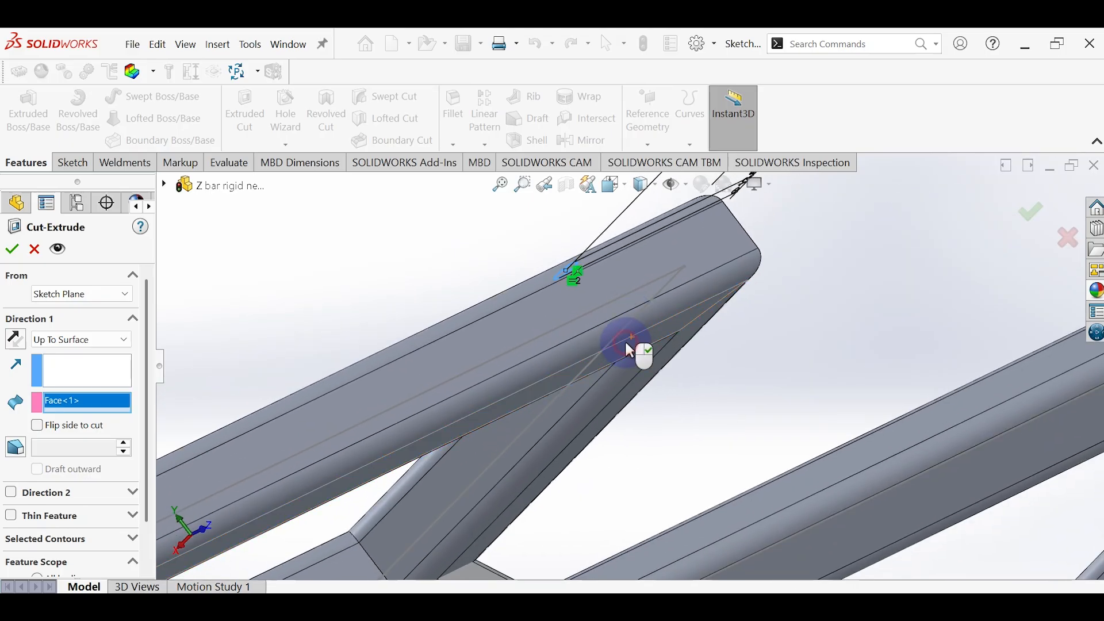
scroll(584, 356, "up", 5)
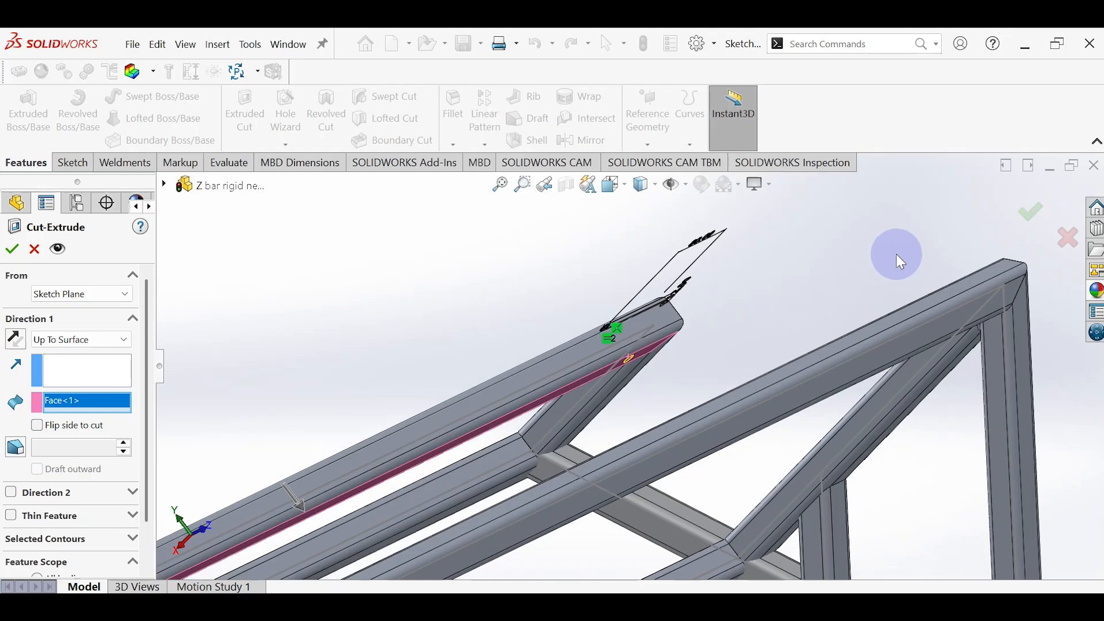
left_click(1031, 212)
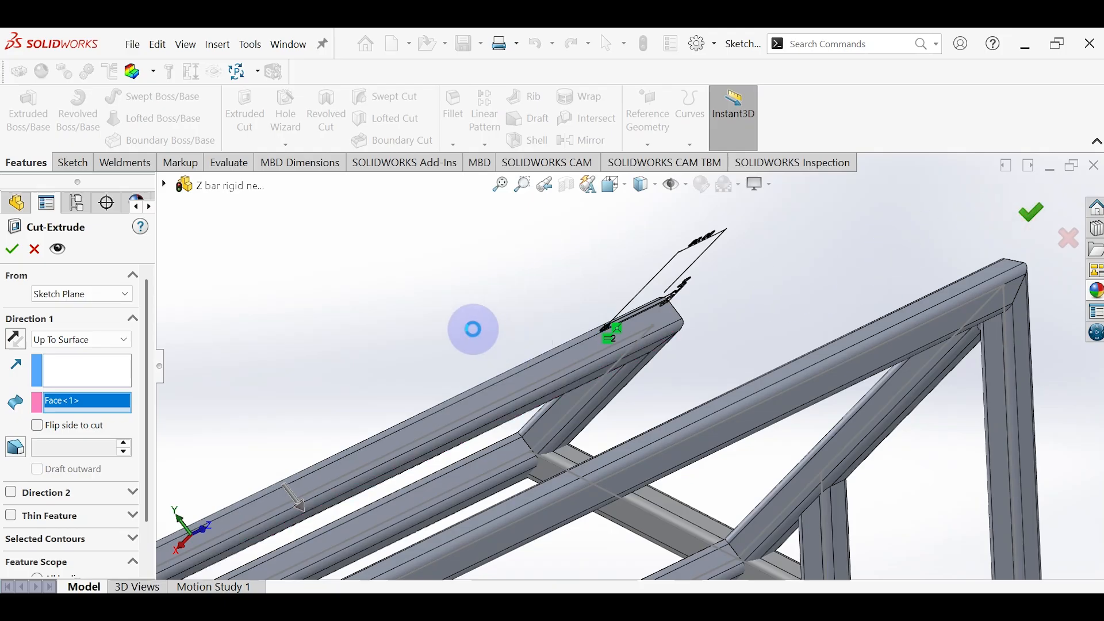
middle_click_drag(446, 318, 536, 499)
scroll(400, 243, "down", 3)
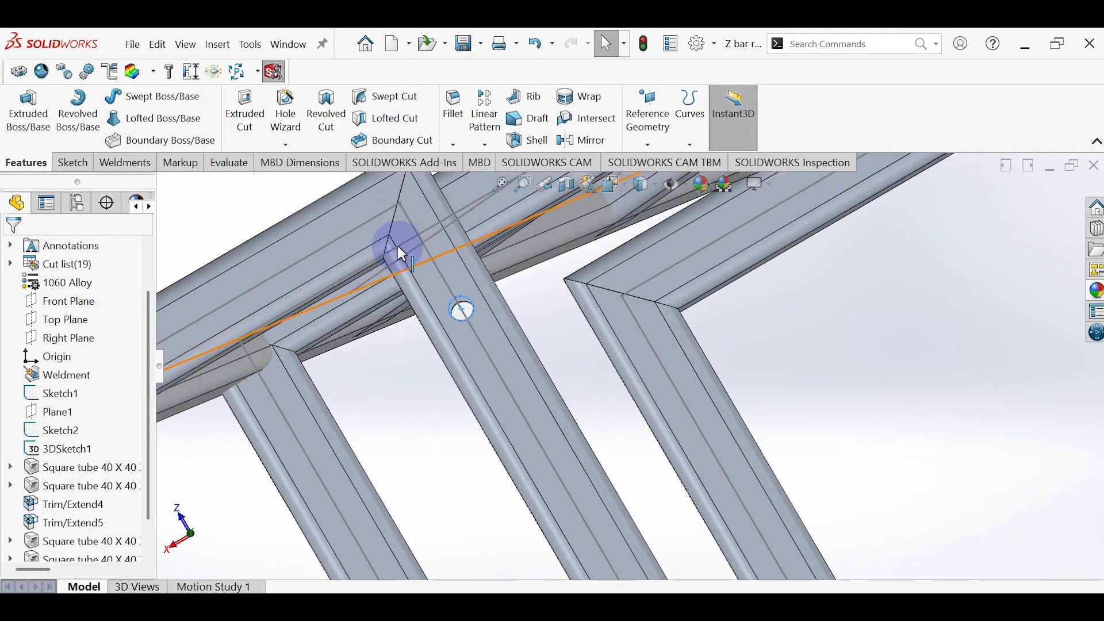
scroll(532, 362, "up", 5)
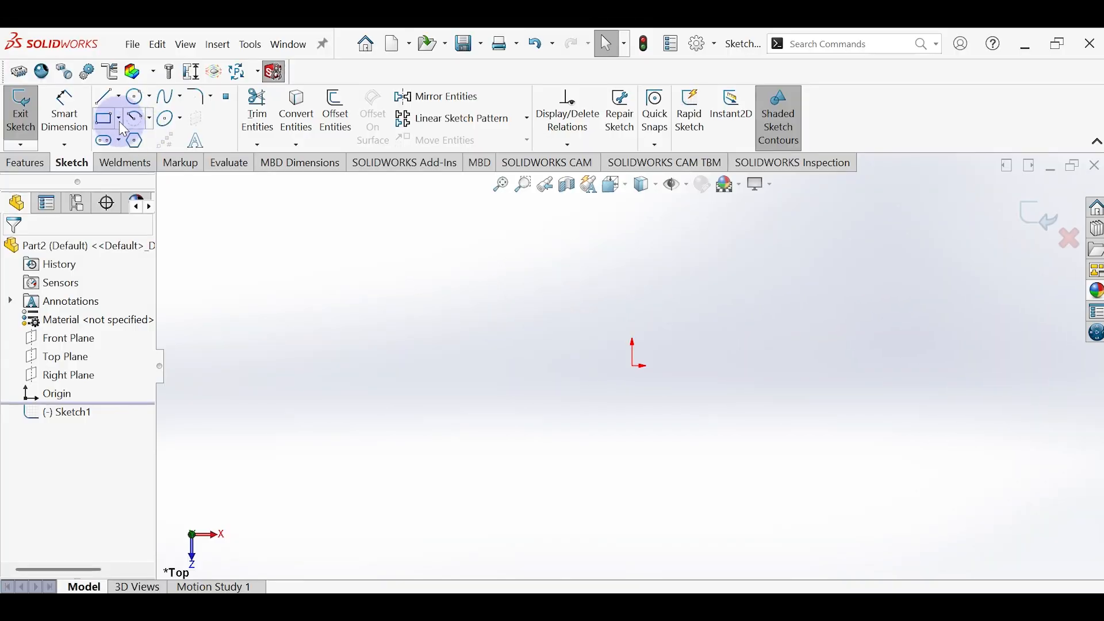
Step: Sketch a center rectangle about 75 mm high on the new part's top plane, centered on the origin
left_click(118, 119)
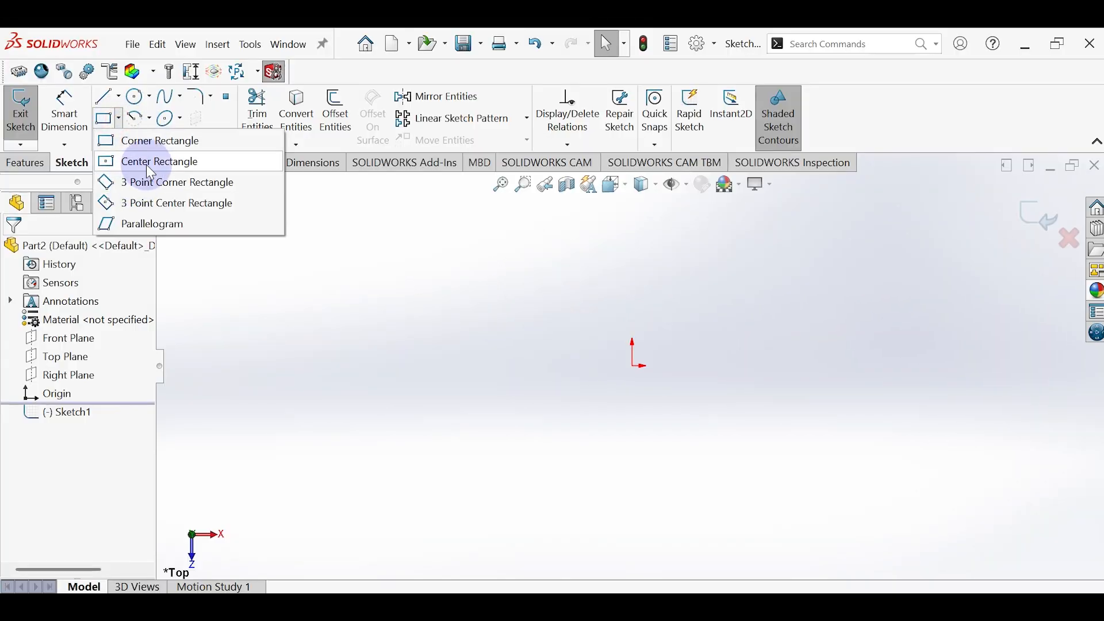
left_click(151, 163)
left_click(632, 365)
left_click(466, 290)
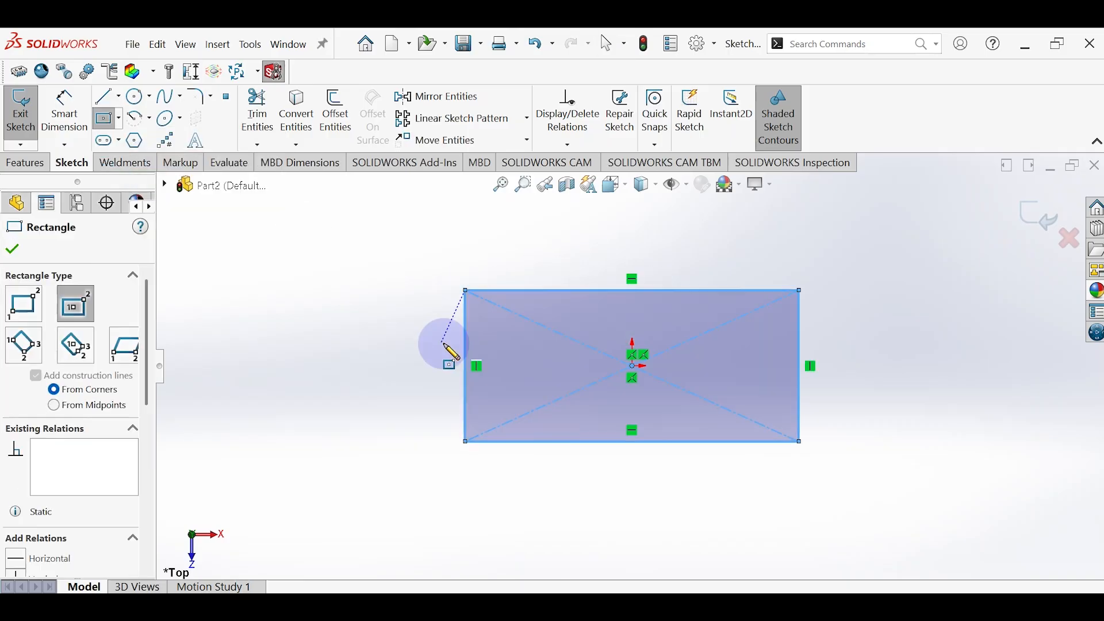
key("Escape")
Step: Dimension the rectangle's short side as 450 mm between its two corner points
left_click(64, 112)
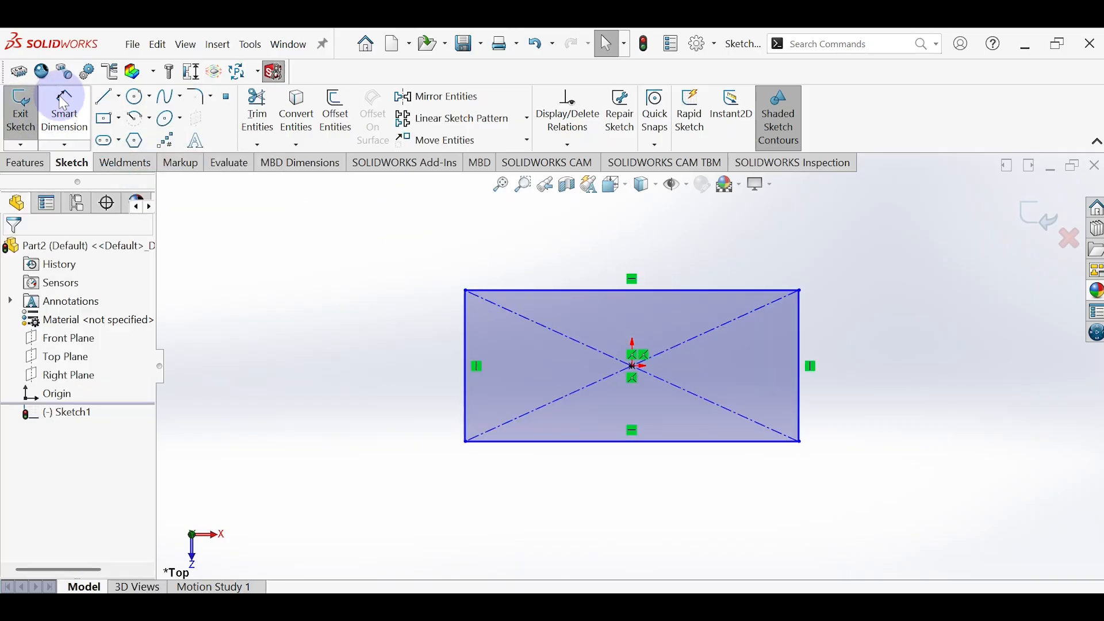
left_click(467, 291)
left_click(466, 441)
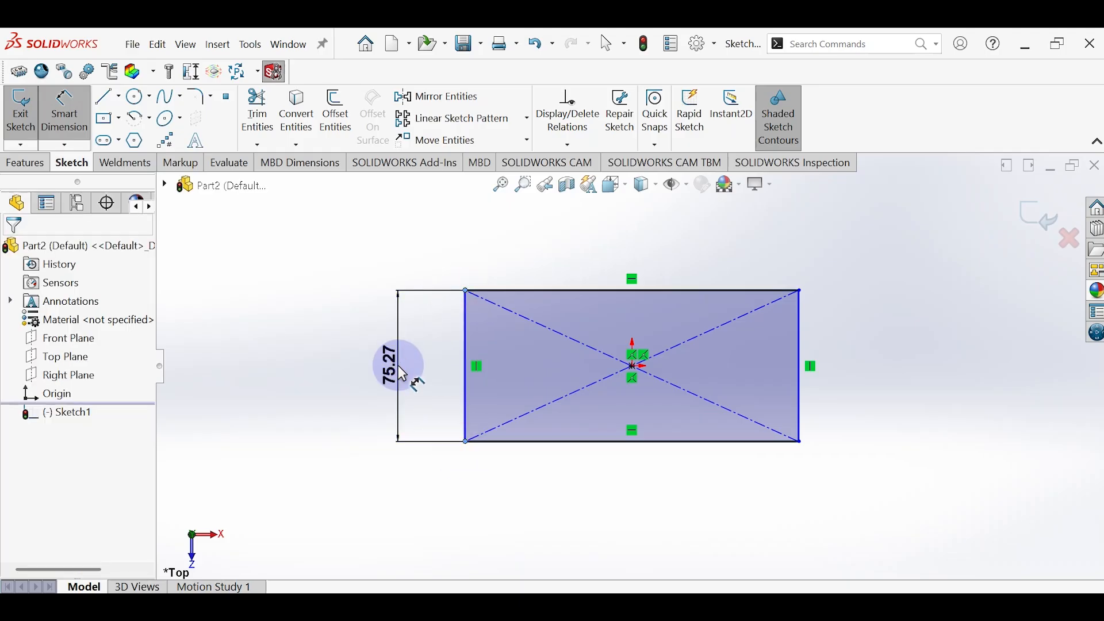
left_click(401, 372)
type("450")
key("Return")
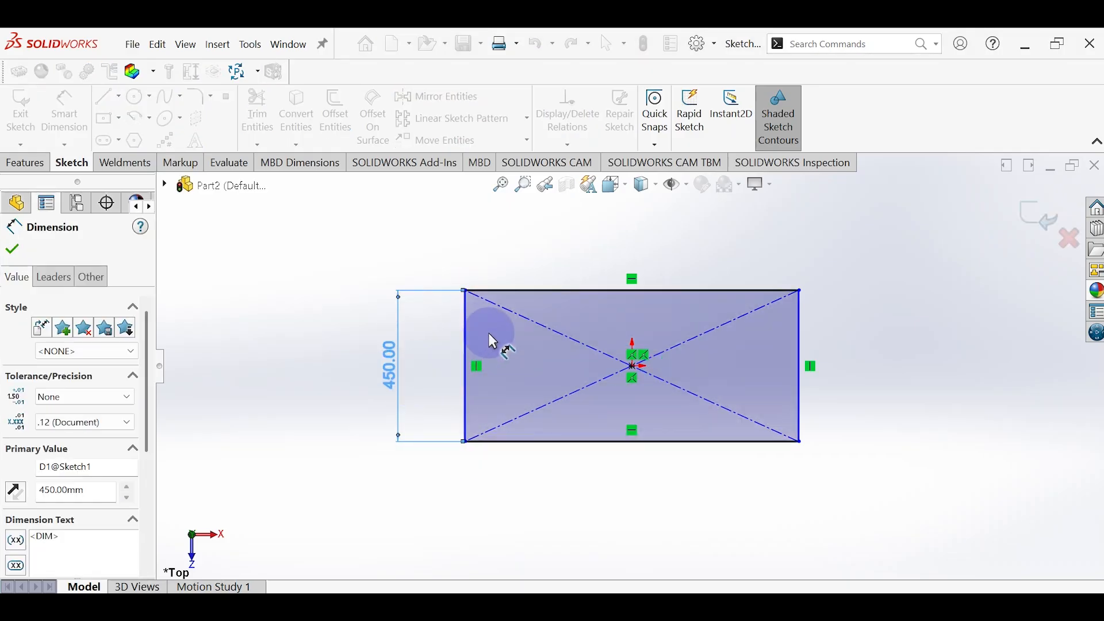
Step: Dimension the rectangle's long side as 1200 mm between its two corner points
left_click(466, 442)
left_click(800, 442)
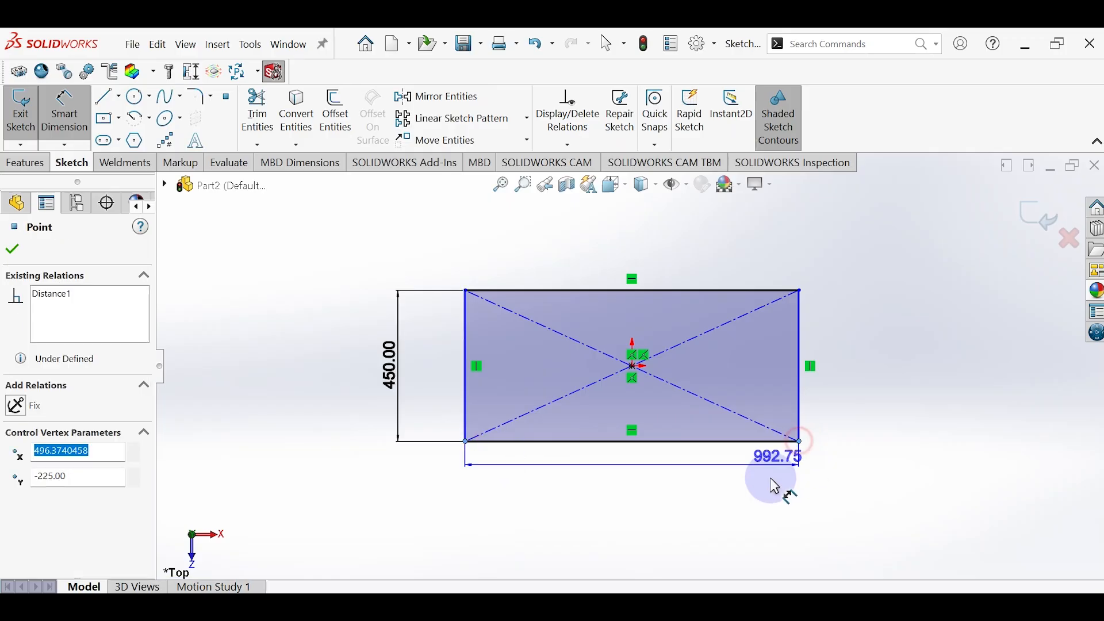
left_click(664, 515)
type("1000")
key("Return")
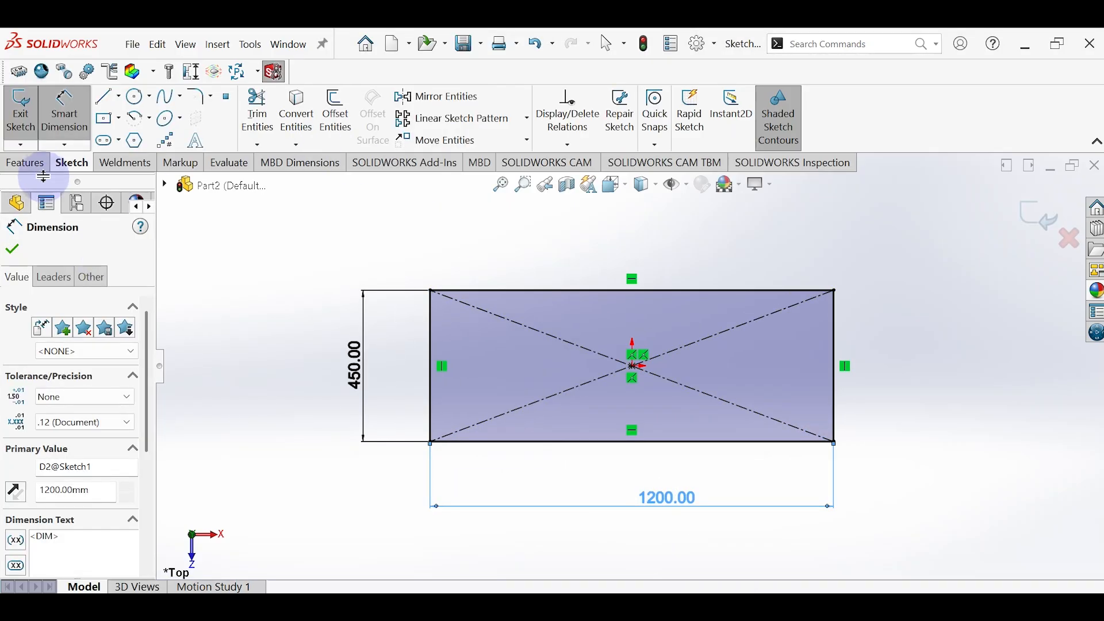
left_click(25, 163)
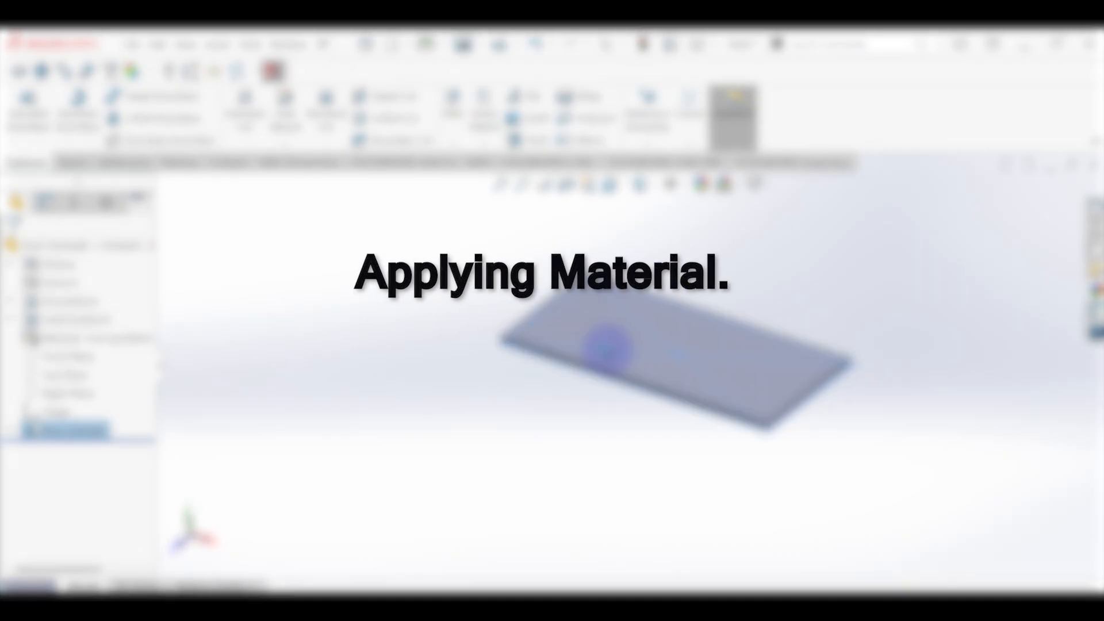
Step: Open the material editor for the board and expand the Woods category of the SOLIDWORKS Materials library
middle_click_drag(608, 349, 597, 350)
scroll(593, 342, "down", 3)
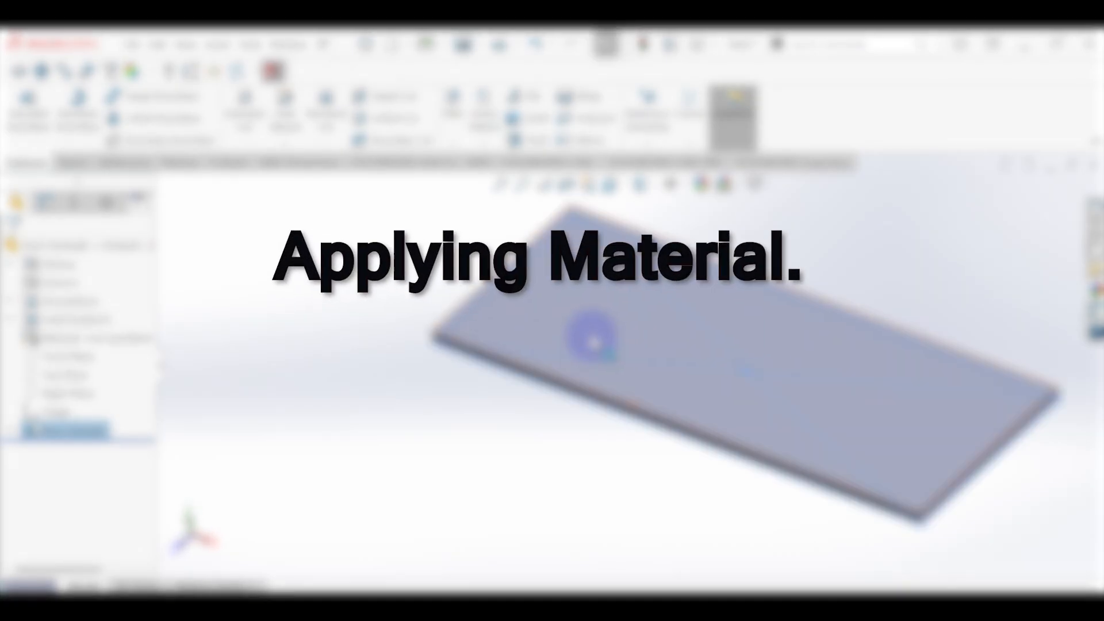
left_click(368, 282)
right_click(144, 338)
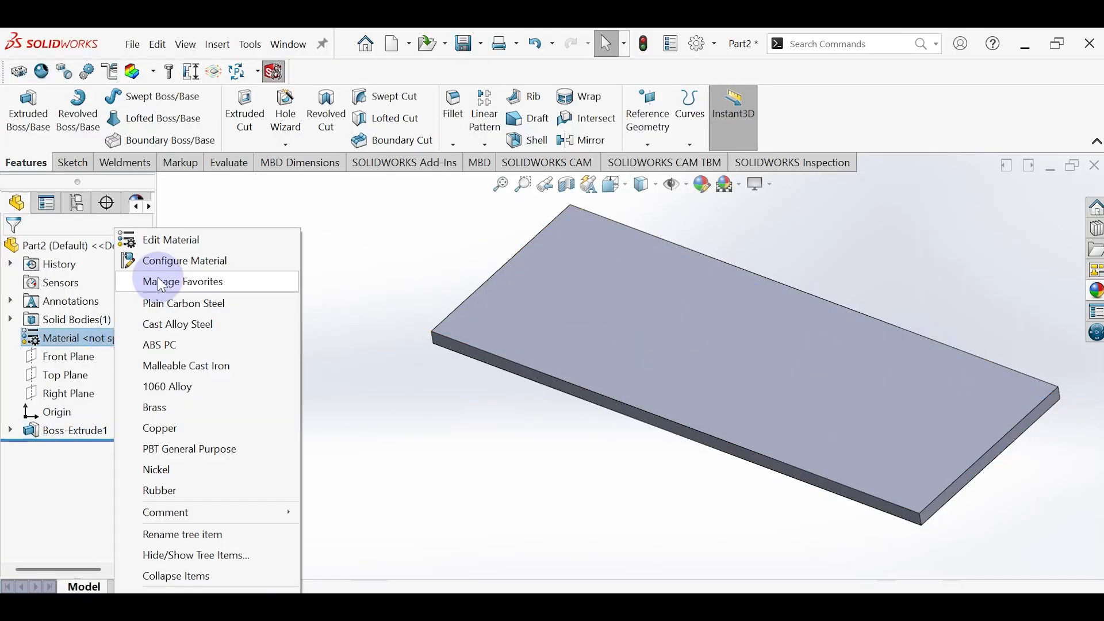
left_click(161, 242)
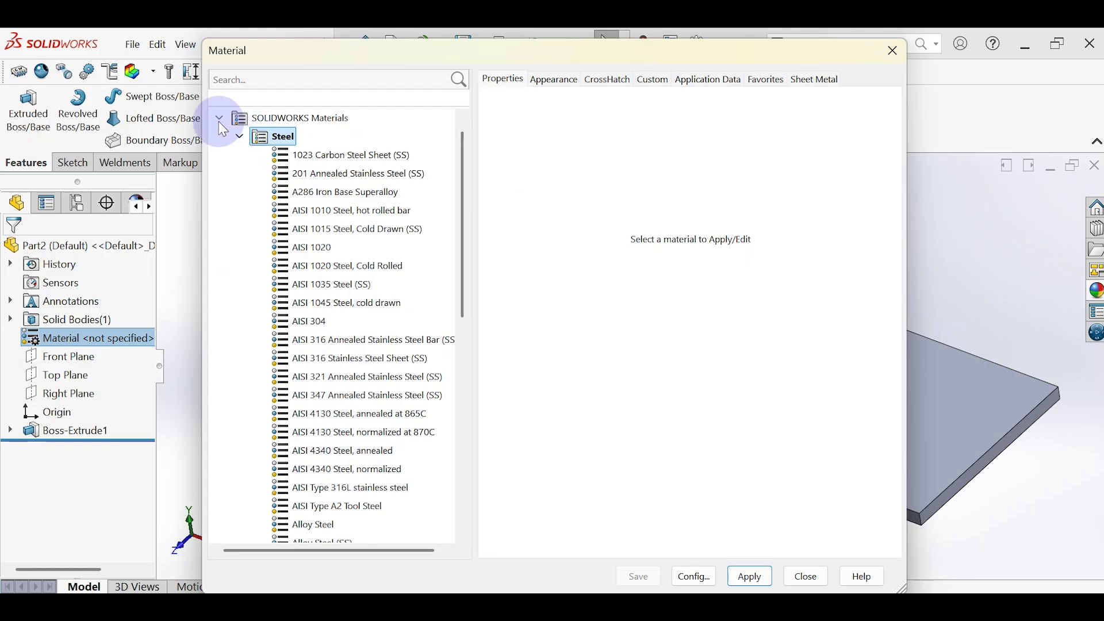
left_click(220, 121)
left_click(220, 138)
scroll(287, 299, "down", 10)
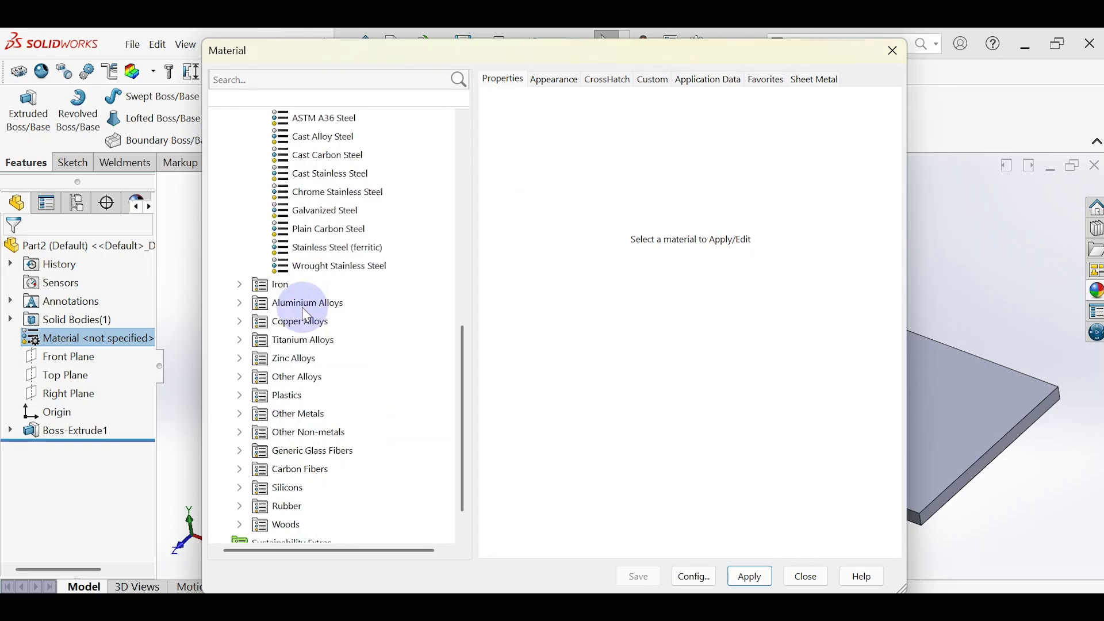
double_click(300, 487)
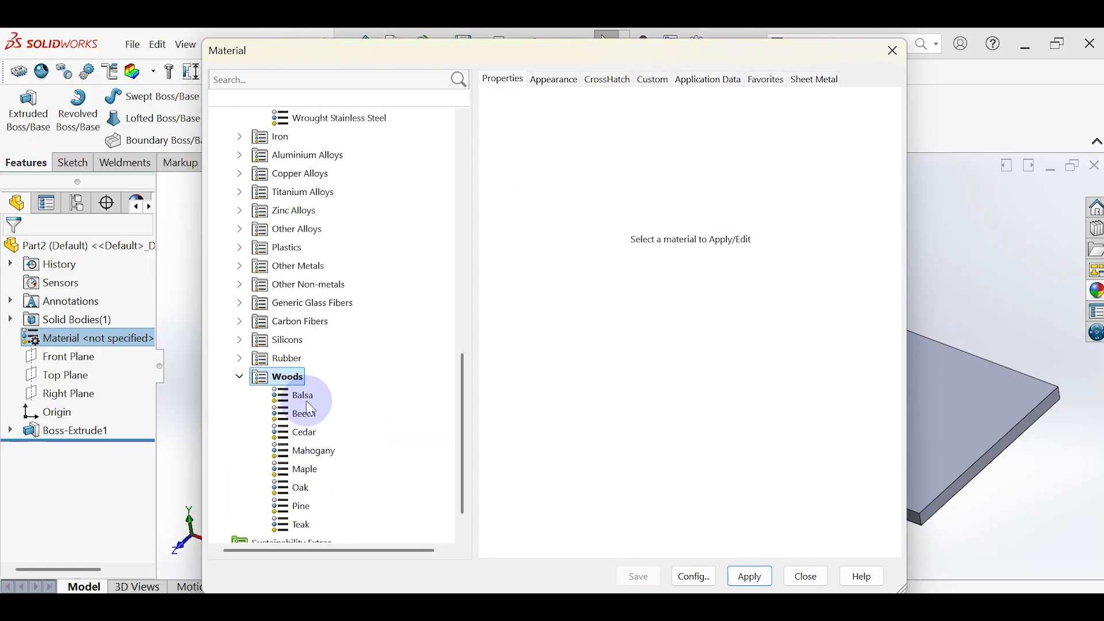
Step: Apply Cedar to the board as a trial and replace it with Mahogany
left_click(309, 398)
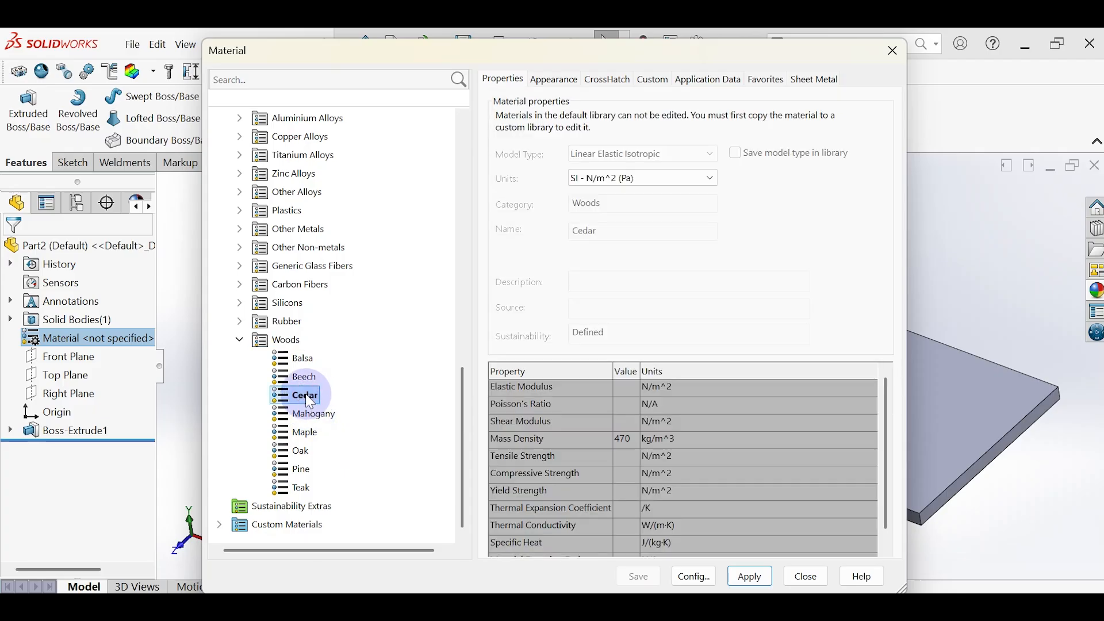
left_click(747, 580)
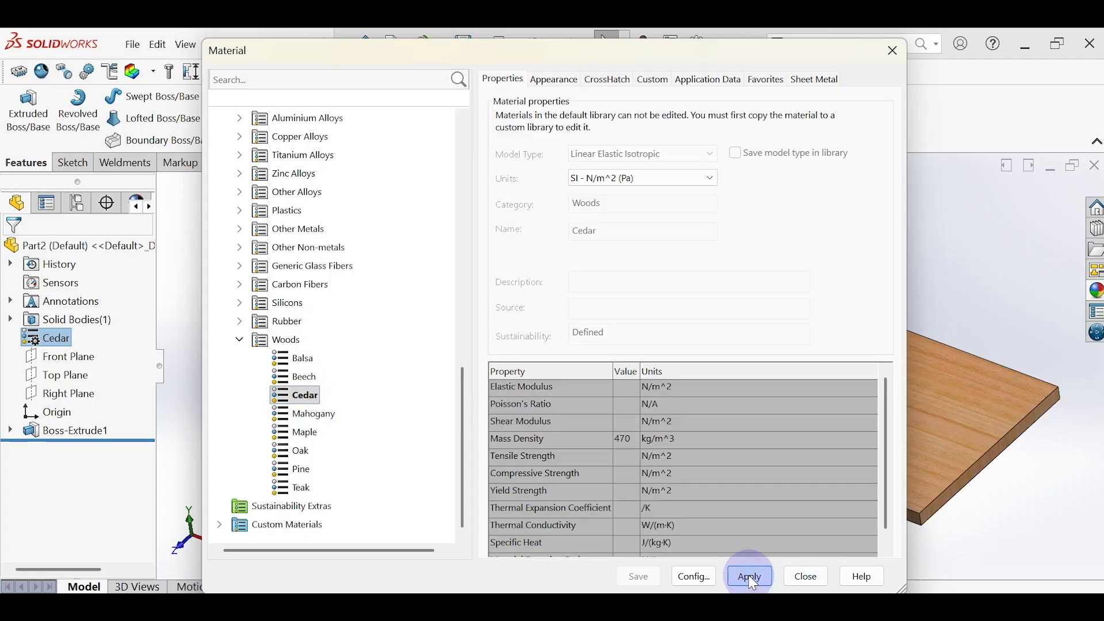
left_click(307, 414)
left_click(744, 579)
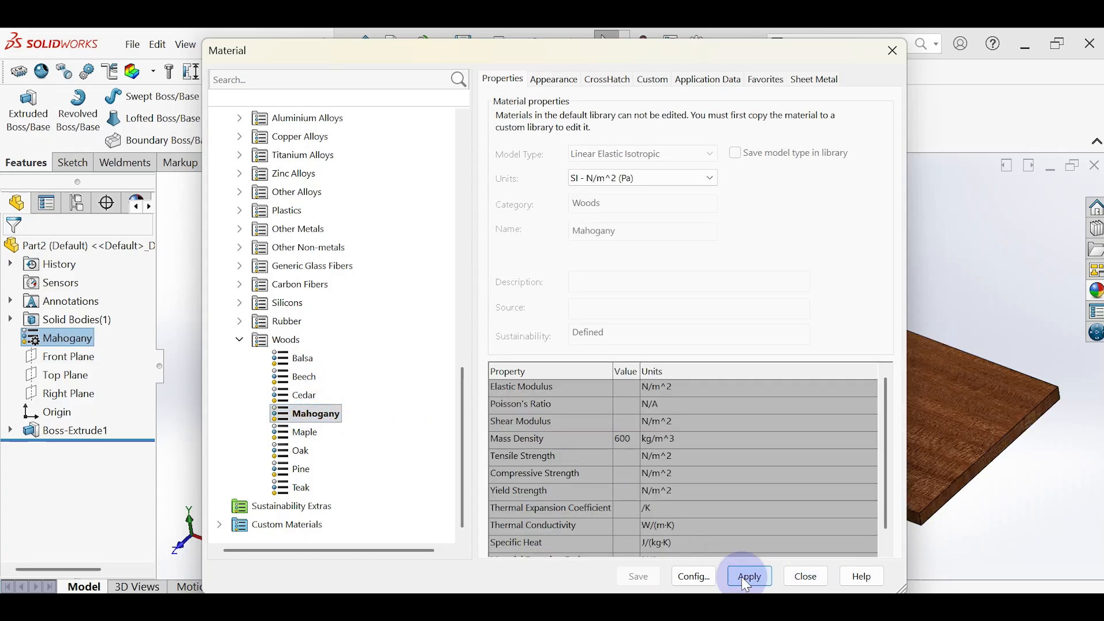
Step: Apply Balsa and Teak to the board in turn as trial materials, and select Pine in the Woods category
left_click(288, 358)
left_click(745, 581)
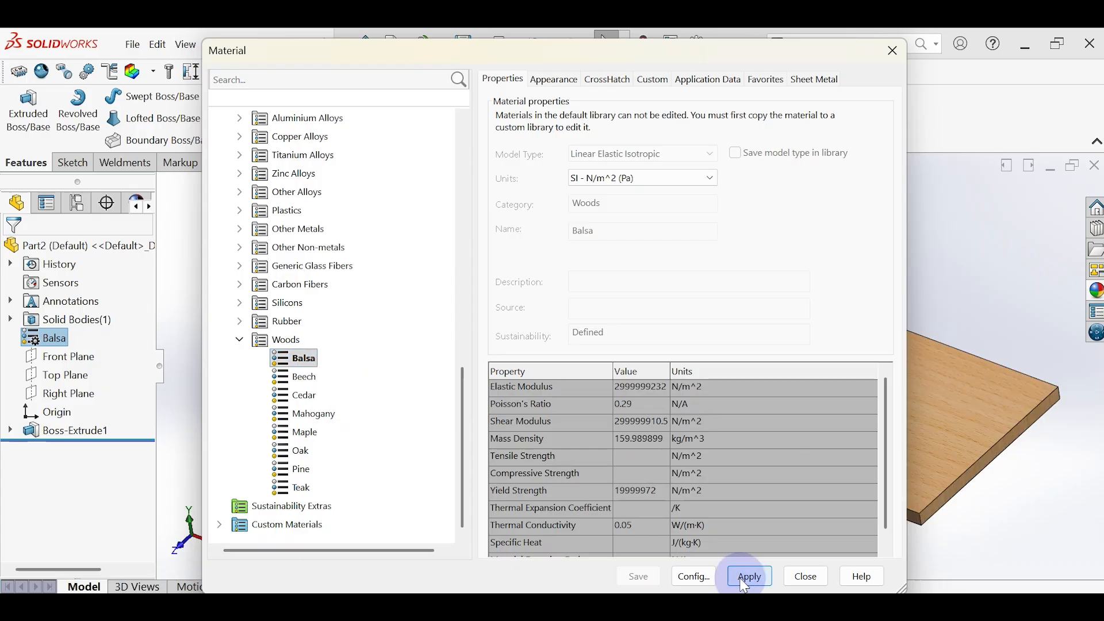
left_click(293, 487)
left_click(757, 580)
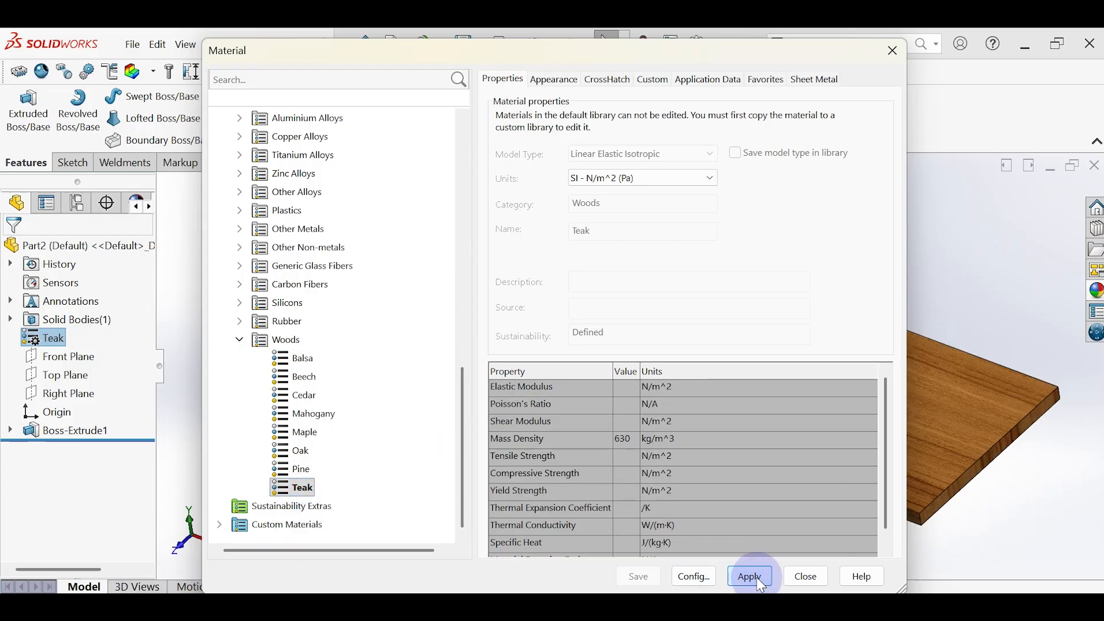
left_click(295, 469)
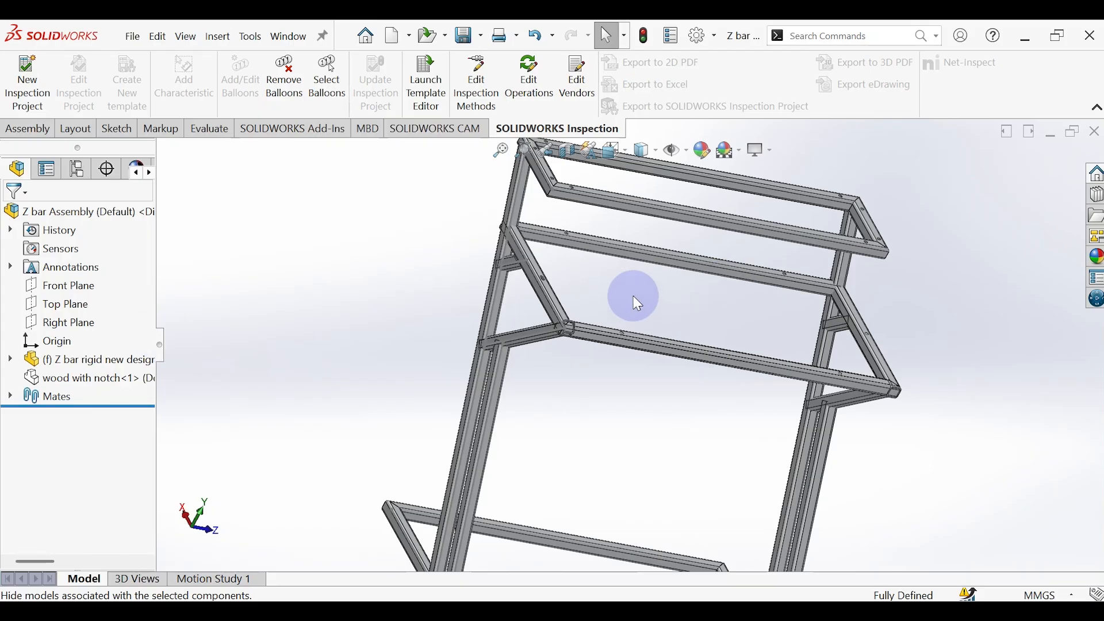
Step: Insert the "wood with notch" part into the Z bar assembly and place it beside the frame's upper shelves
scroll(633, 296, "up", 3)
scroll(633, 295, "down", 3)
left_click(27, 128)
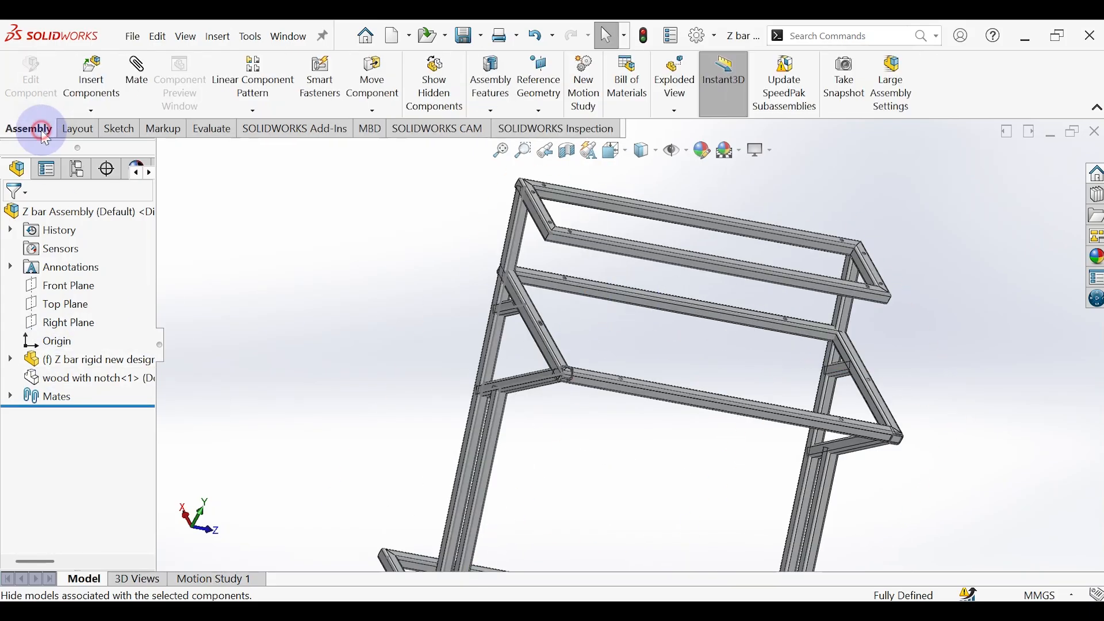
left_click(91, 77)
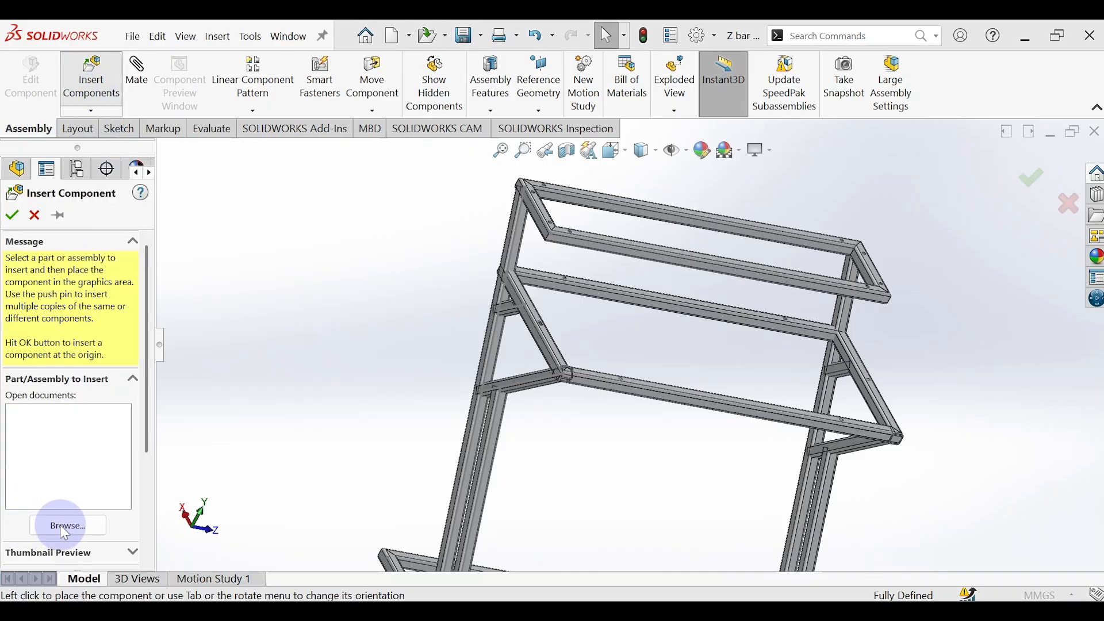
left_click(57, 524)
left_click(527, 210)
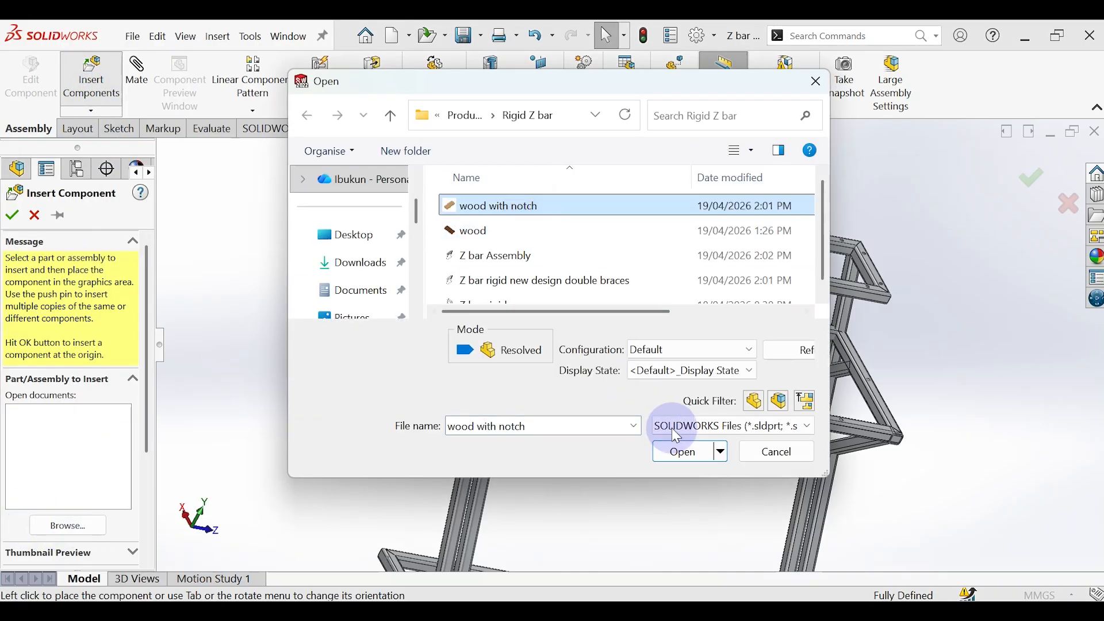
left_click(682, 454)
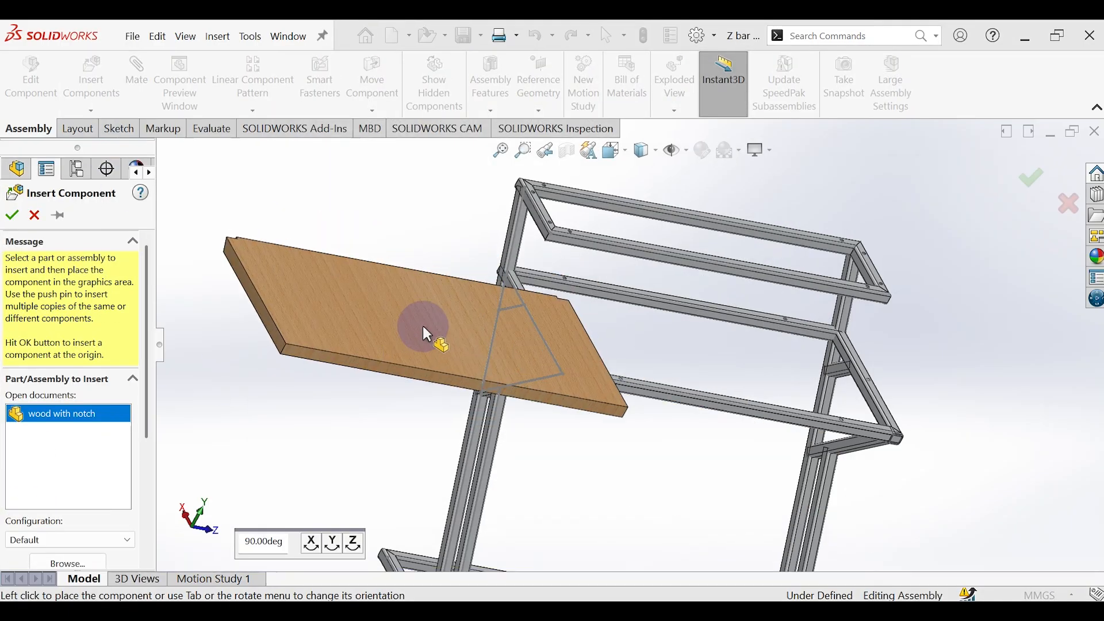
left_click(381, 292)
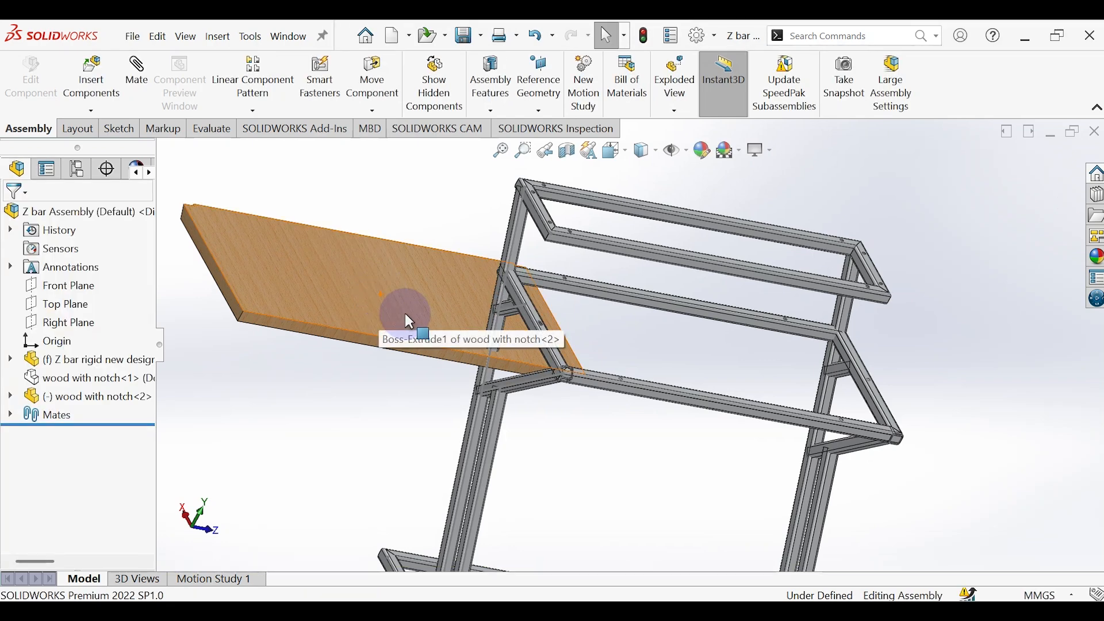
middle_click_drag(404, 314, 404, 285)
middle_click_drag(693, 332, 665, 352)
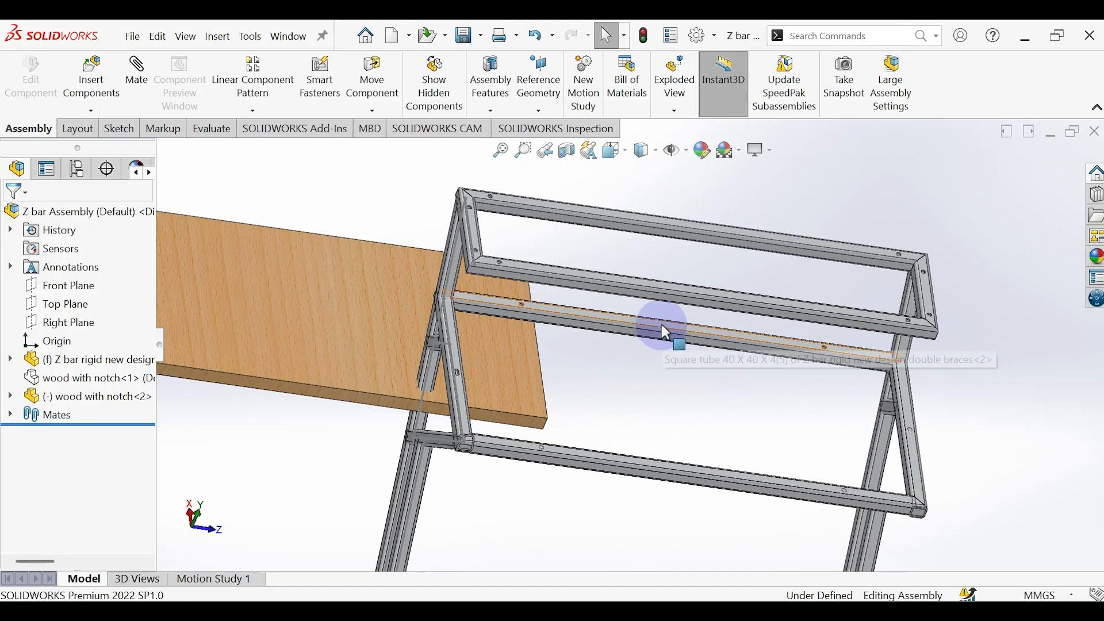
left_click(665, 332)
middle_click_drag(493, 352, 432, 271)
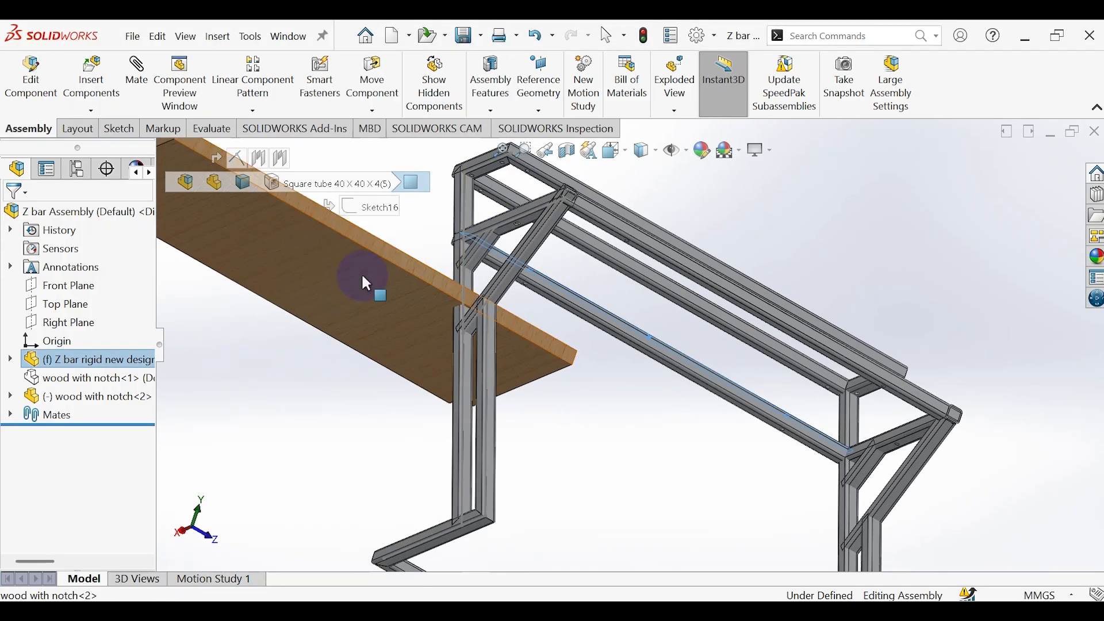
left_click(335, 267)
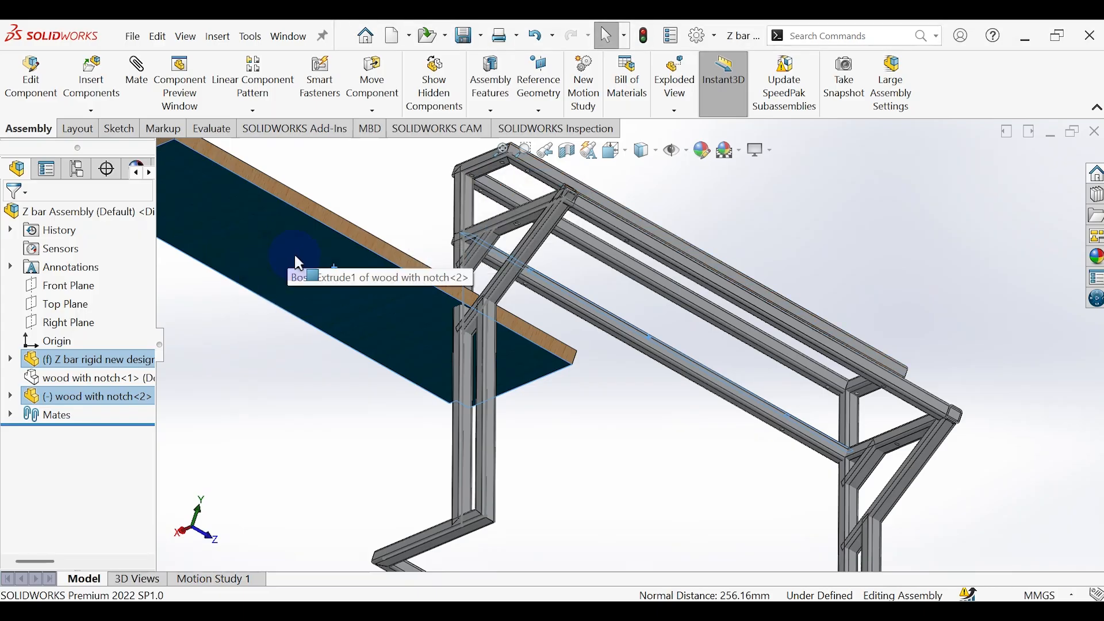
middle_click_drag(495, 301, 429, 461)
scroll(495, 313, "up", 3)
scroll(530, 251, "down", 5)
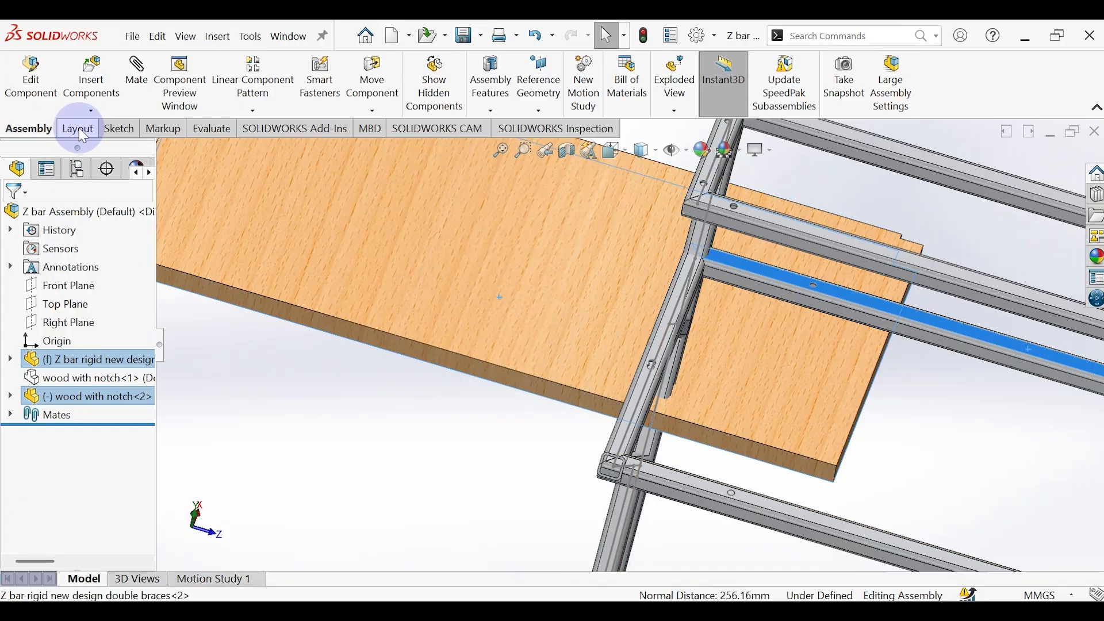
left_click(241, 419)
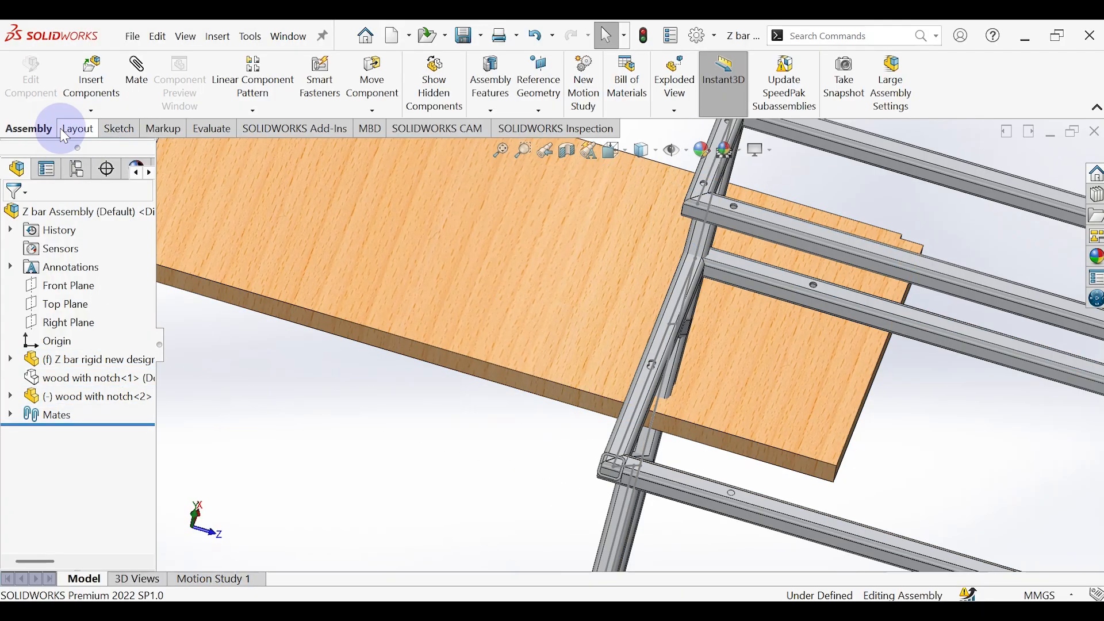
Step: Move the notched board with Free Drag until it sits clear of the frame
left_click(372, 110)
left_click(391, 127)
left_click_drag(396, 244, 143, 221)
scroll(349, 269, "up", 5)
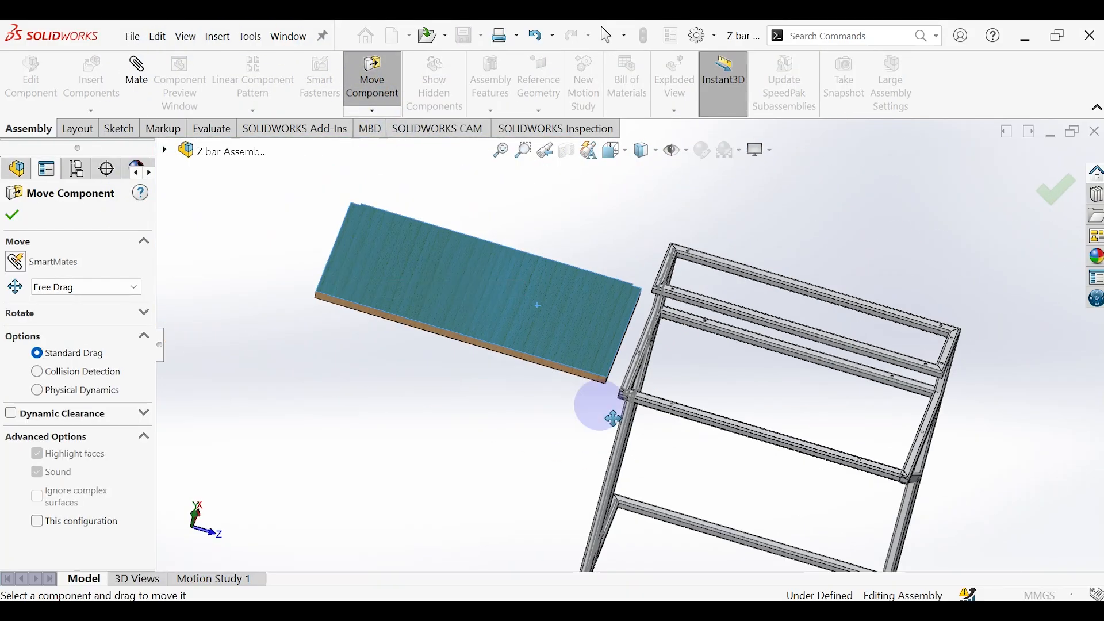
left_click(26, 210)
Step: Mate the notched board's underside coincident with the top face of the braced shelf's rear tube
mouse_move(461, 333)
middle_mouse_down()
mouse_move(496, 204)
mouse_move(450, 341)
middle_mouse_up()
left_click(454, 347)
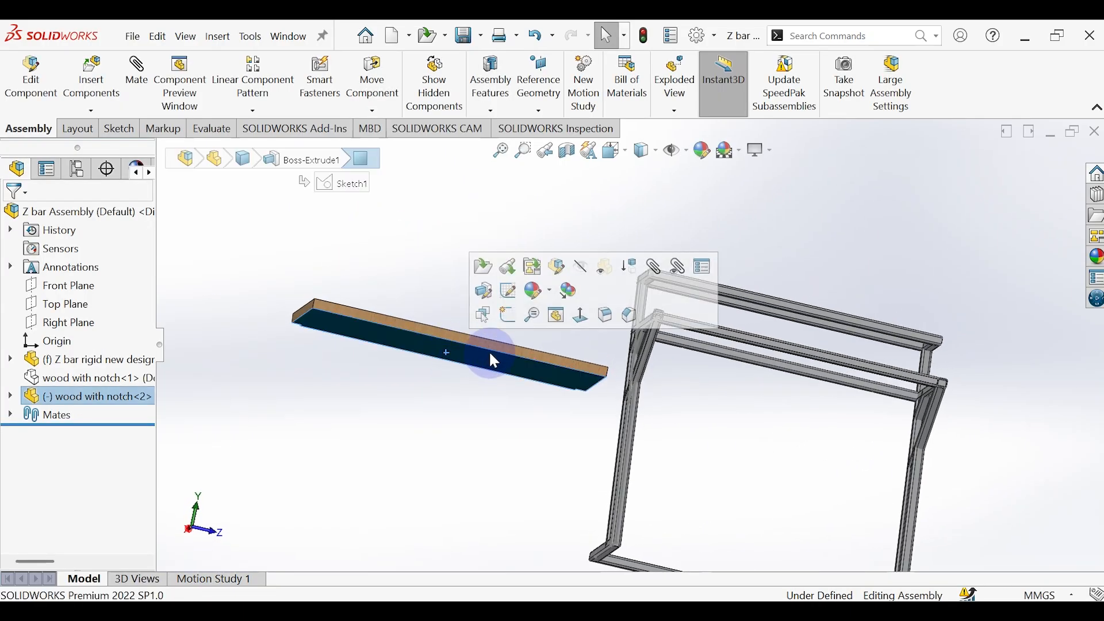
middle_click_drag(671, 343, 672, 375)
scroll(674, 371, "down", 5)
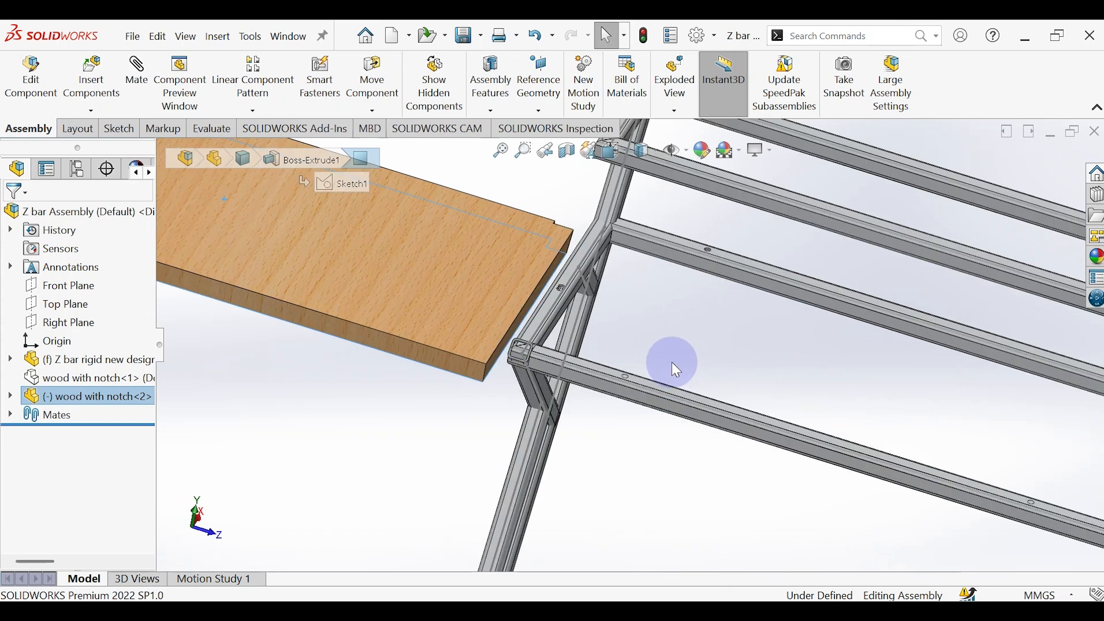
left_click(783, 272)
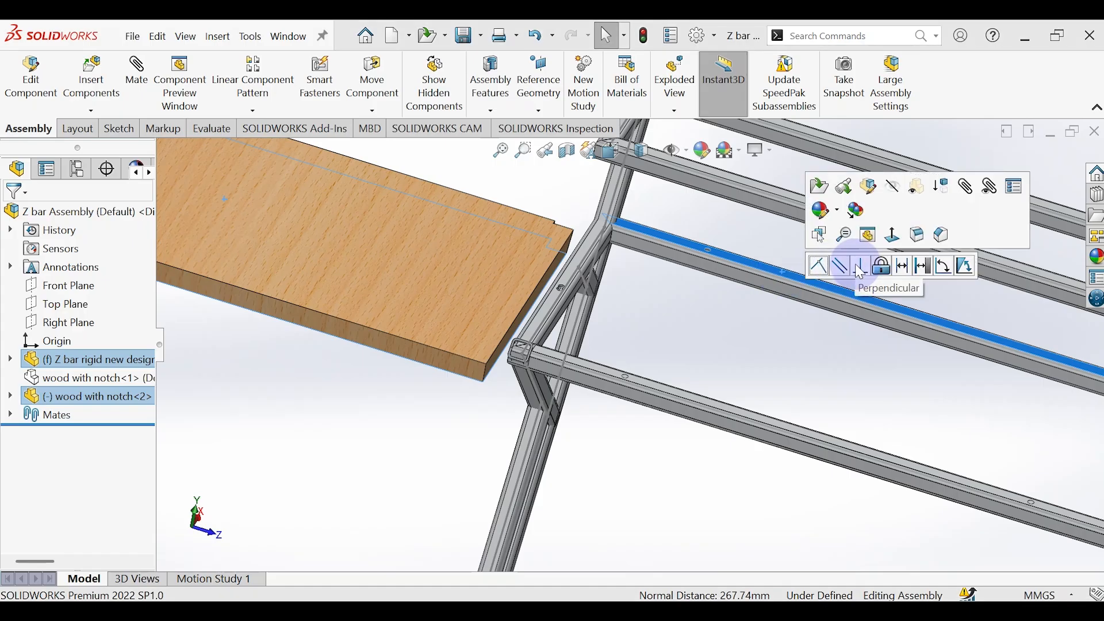
left_click(828, 276)
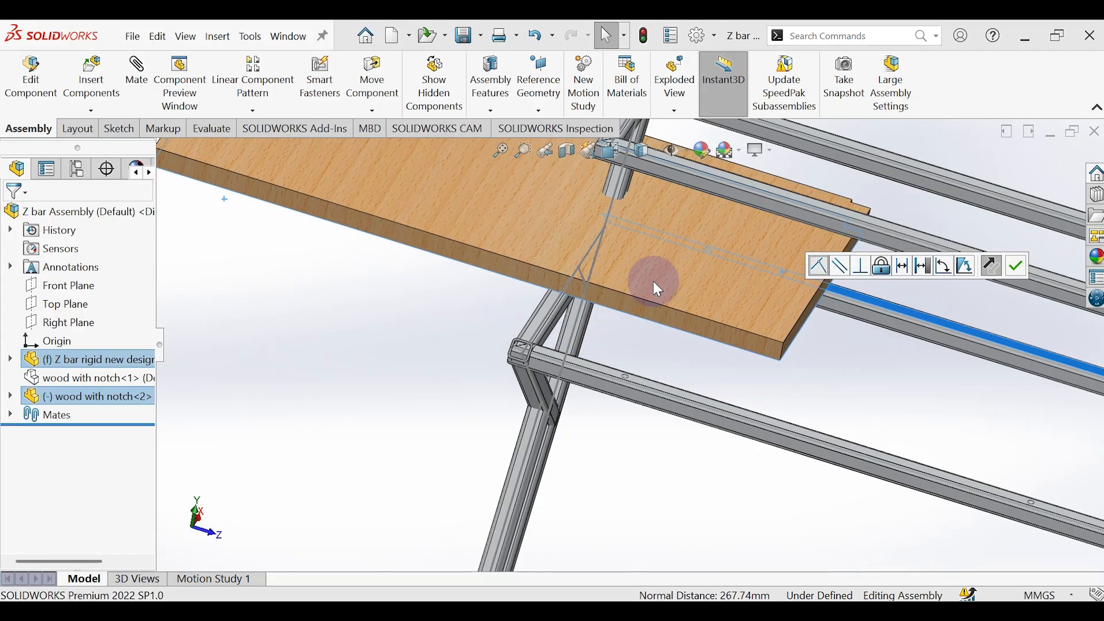
Step: Start an advanced Width mate and pick one end face of the notched board as its first width selection
scroll(655, 287, "up", 5)
scroll(656, 289, "down", 2)
left_click(139, 74)
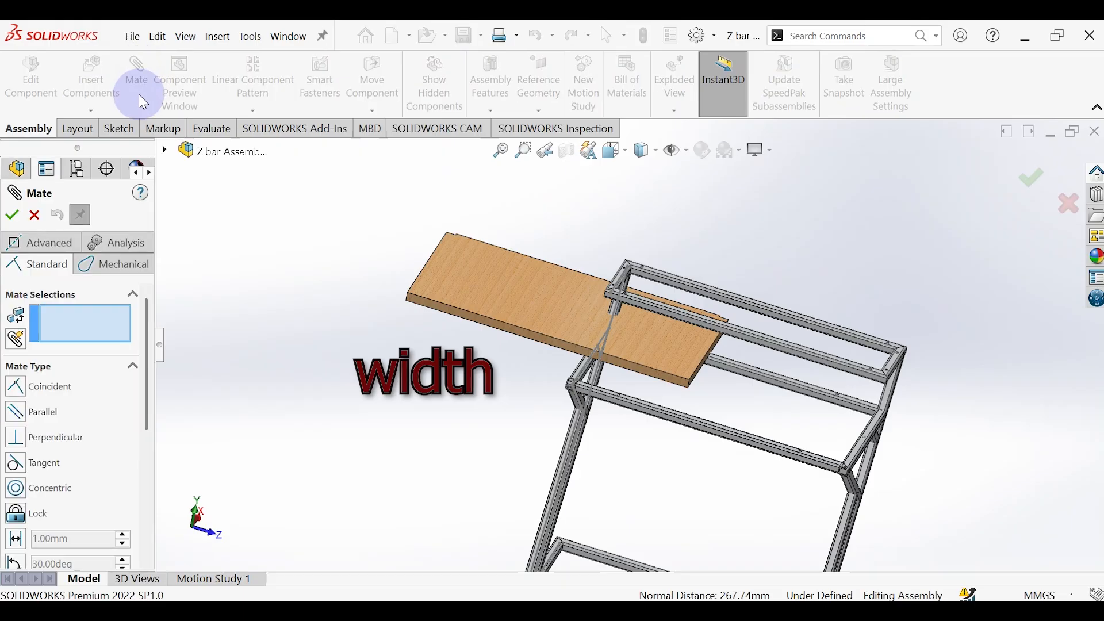
left_click(35, 242)
left_click(34, 431)
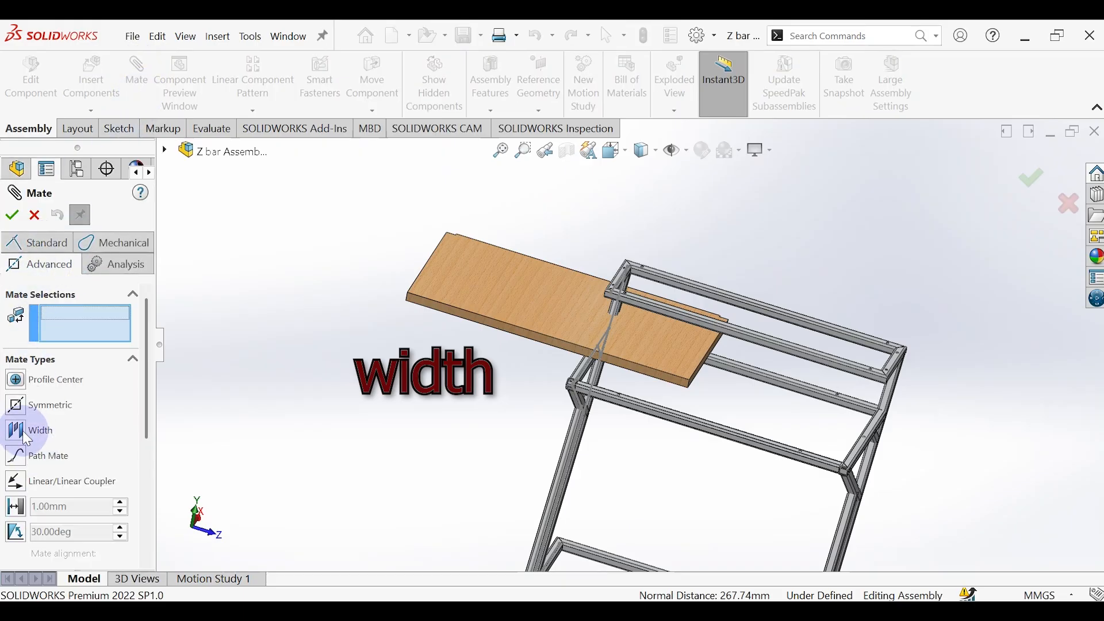
scroll(653, 302, "down", 4)
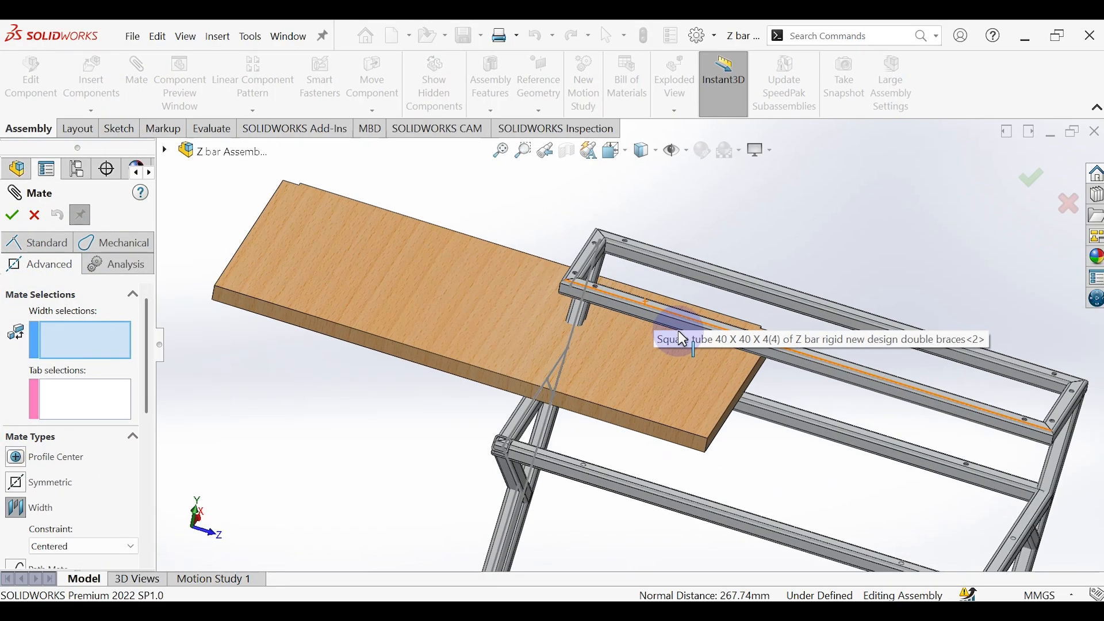
left_click(761, 448)
scroll(868, 446, "up", 5)
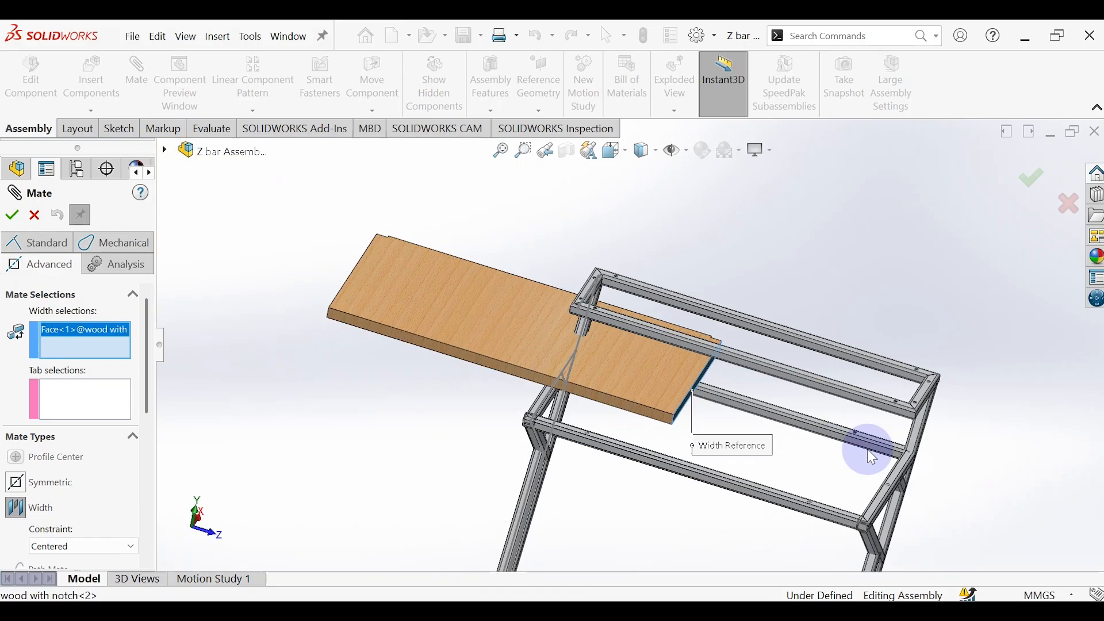
middle_click_drag(867, 451, 918, 498)
scroll(771, 442, "down", 6)
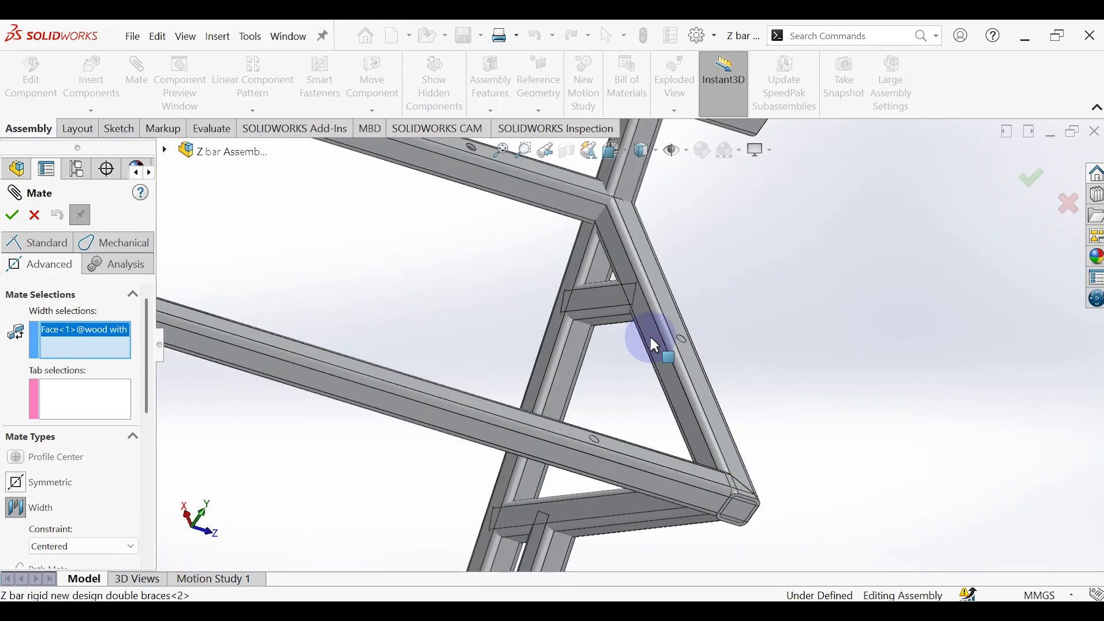
left_click(650, 333)
scroll(254, 343, "up", 5)
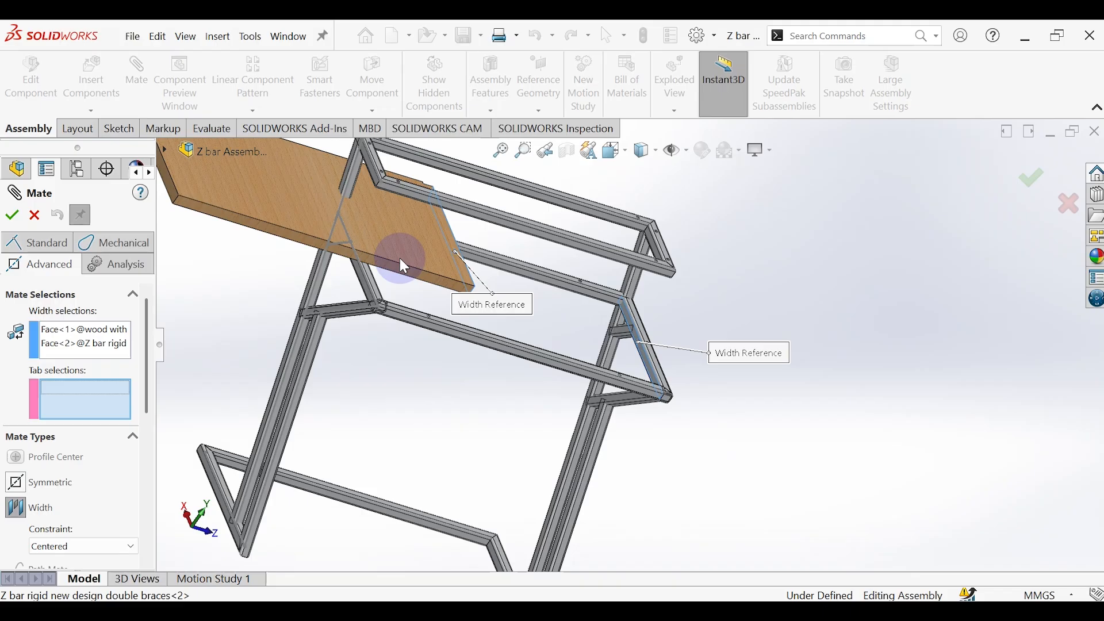
left_click(85, 345)
key("Delete")
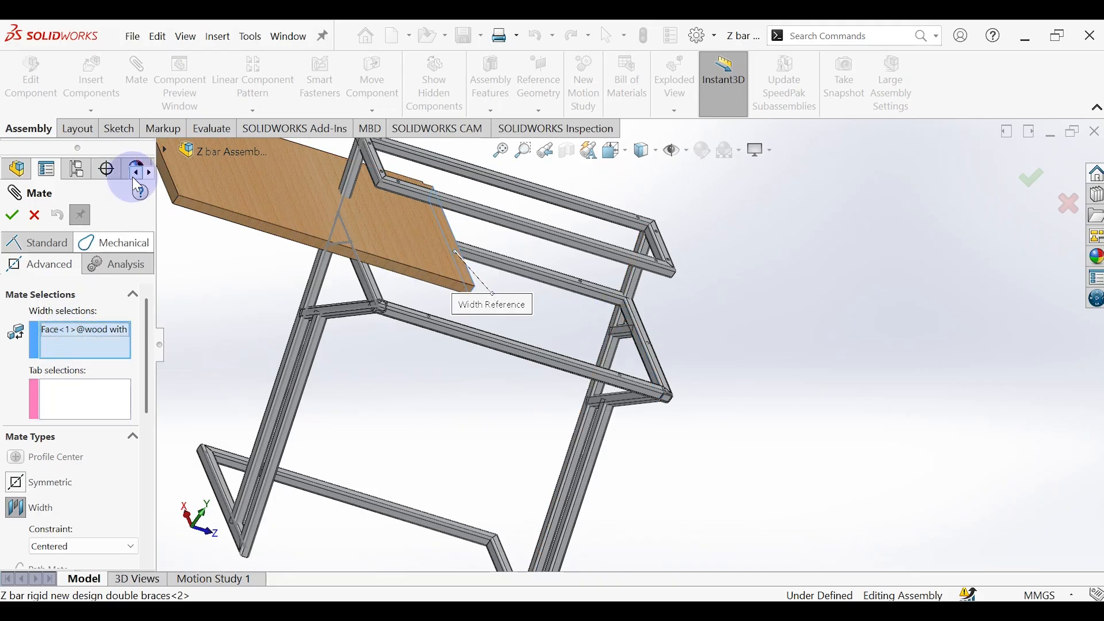
Step: Complete the centered Width mate with the board's opposite end face and the inner faces of the braced shelf's two side tubes as tabs
left_click(168, 183)
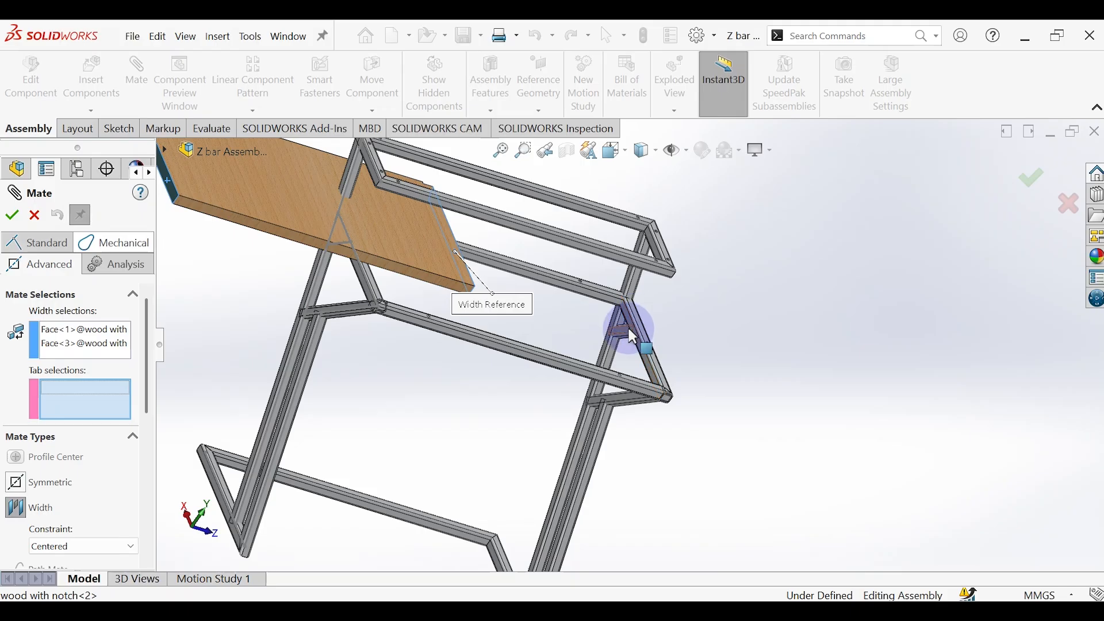
scroll(633, 337, "down", 3)
left_click(642, 368)
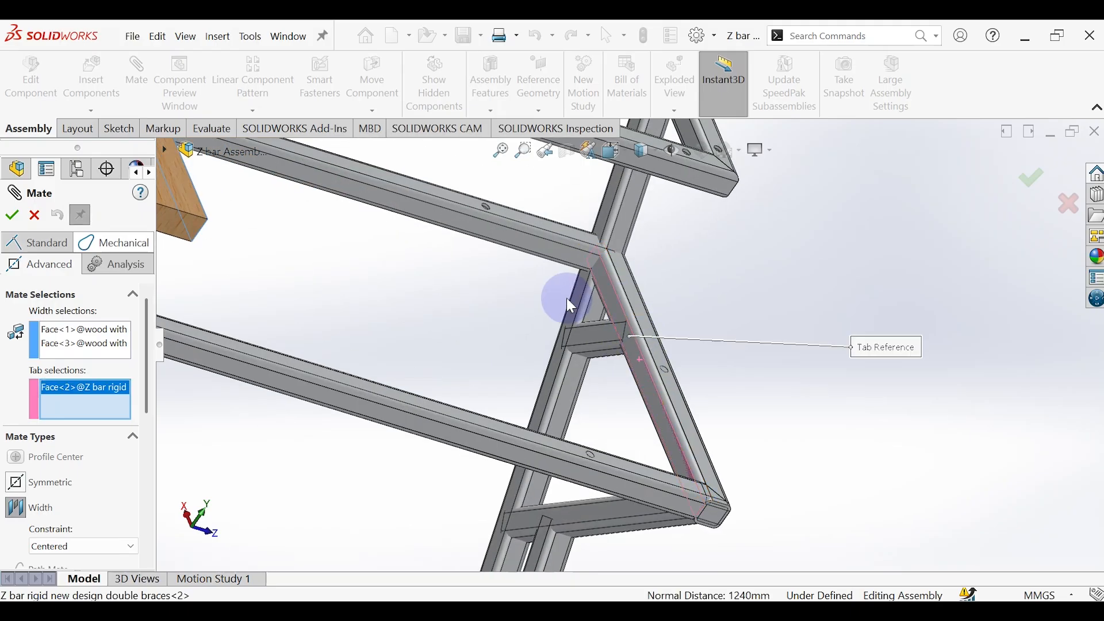
scroll(564, 295, "up", 5)
middle_click_drag(559, 291, 296, 291)
scroll(364, 354, "down", 5)
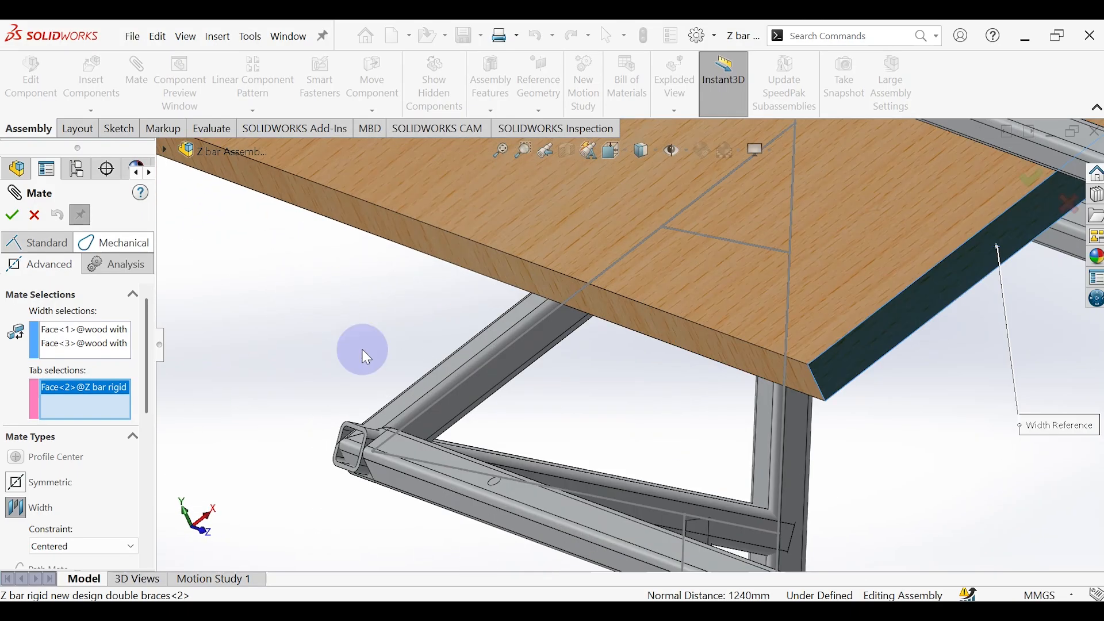
left_click(485, 389)
scroll(489, 388, "up", 6)
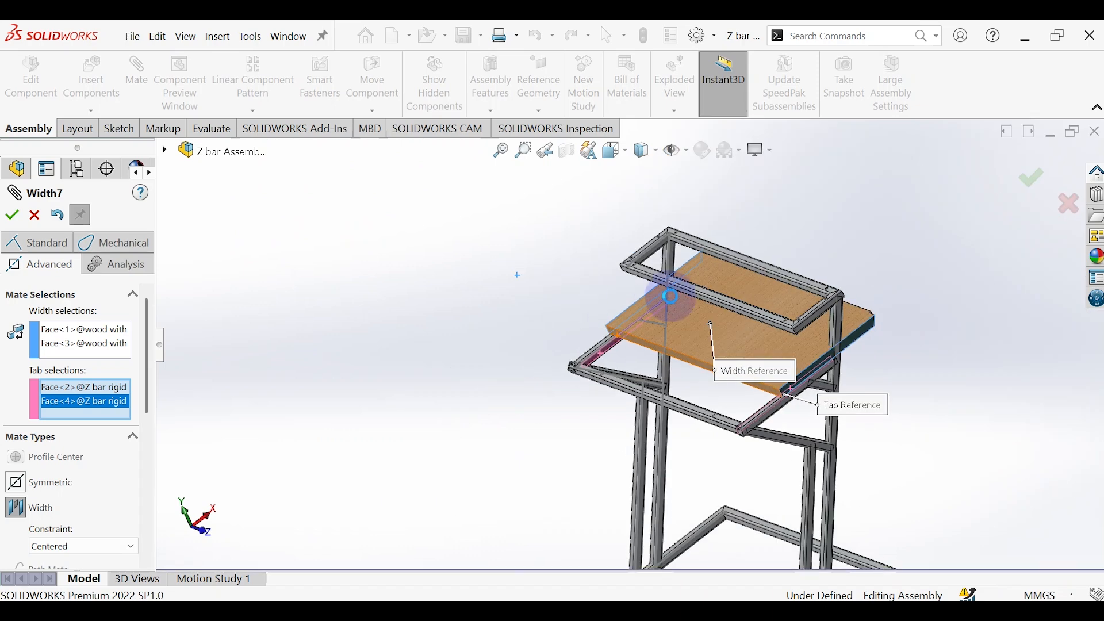
scroll(673, 301, "down", 3)
middle_click_drag(676, 303, 844, 396)
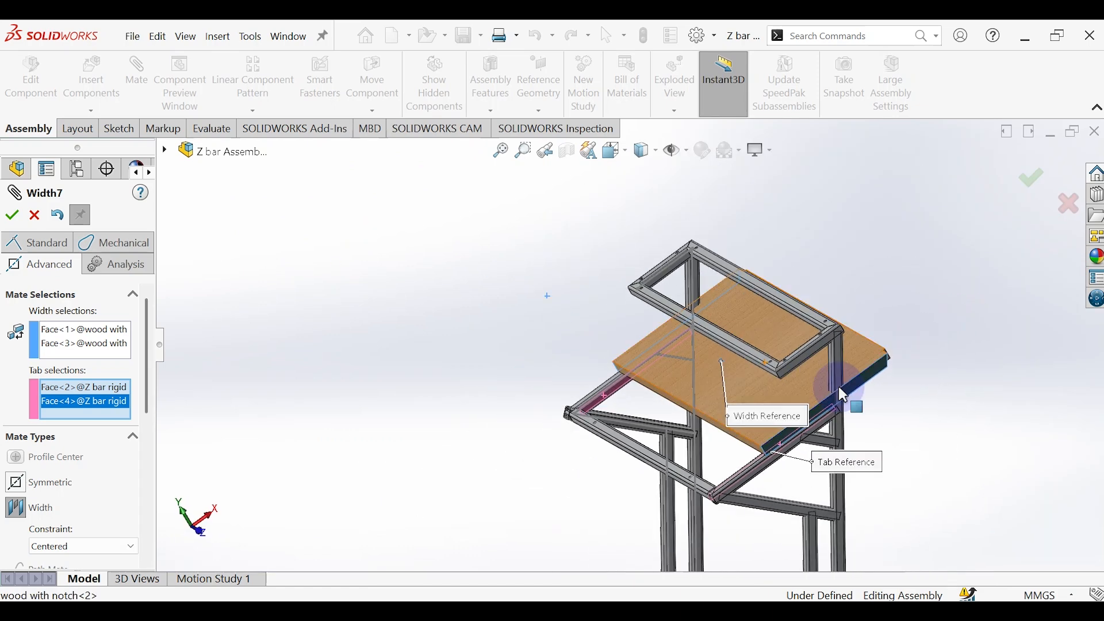
left_click(10, 217)
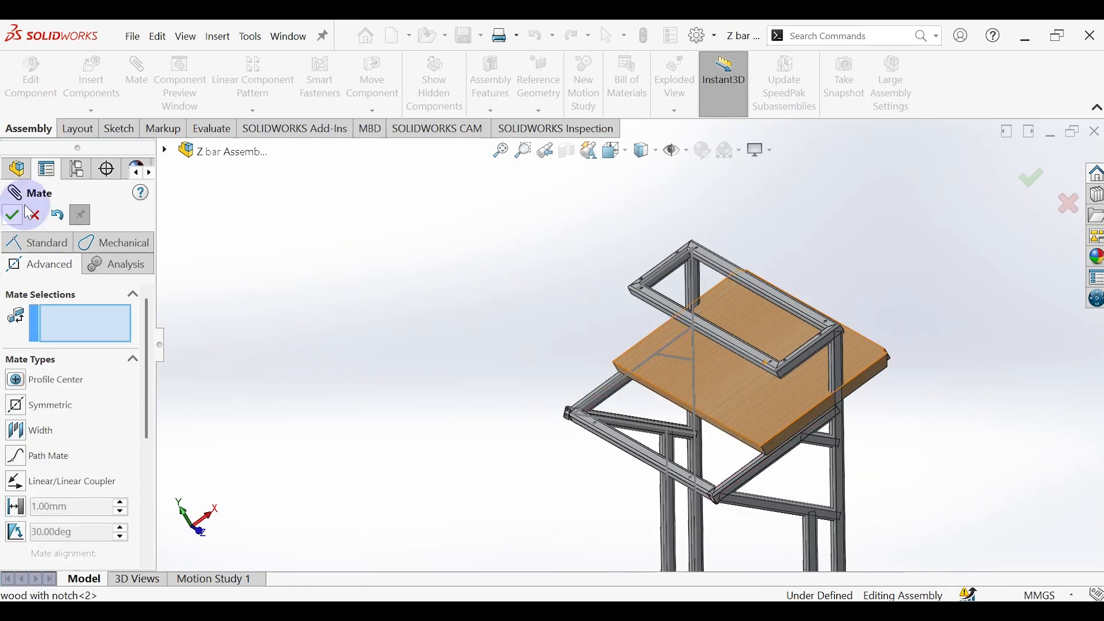
Step: Start an advanced Width mate and pick the notched board's front and rear long edge faces as width selections
left_click(46, 247)
left_click(46, 246)
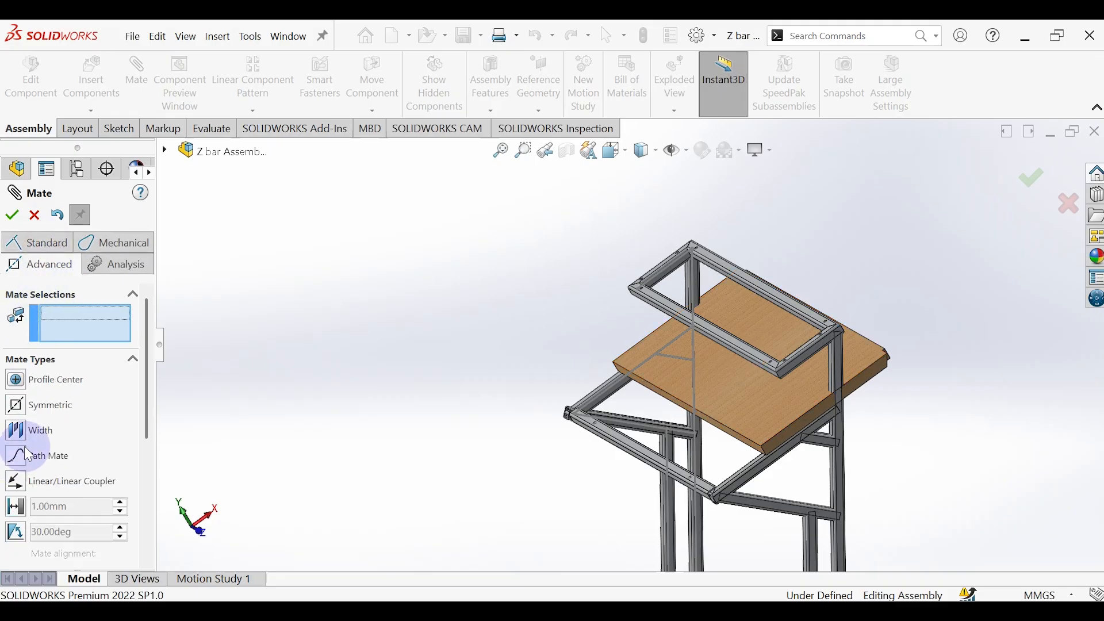
left_click(48, 430)
scroll(657, 346, "down", 5)
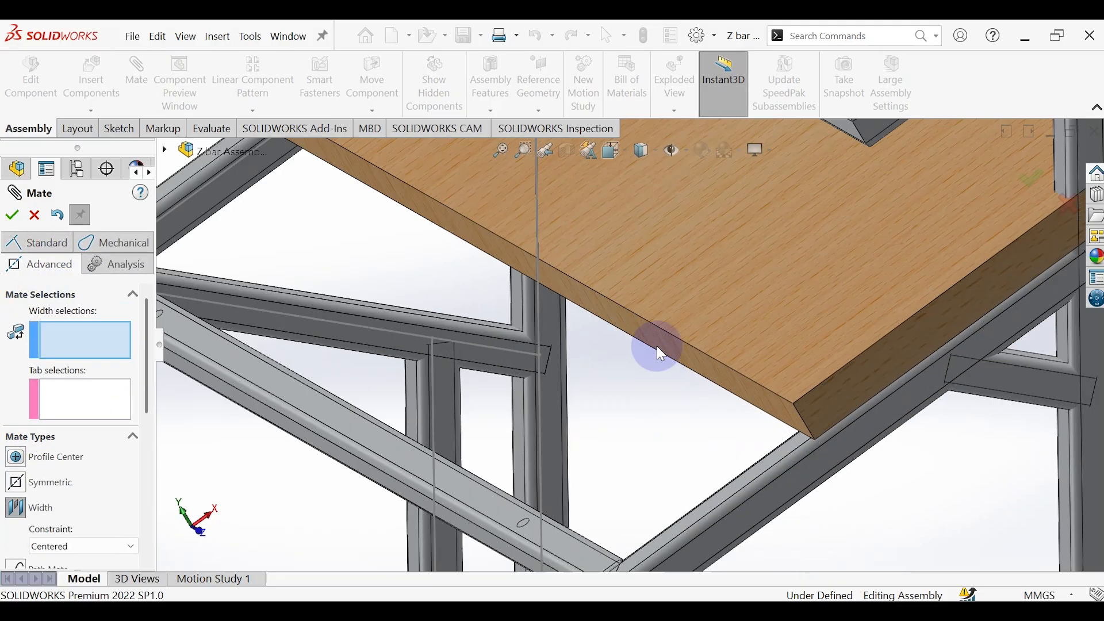
left_click(657, 338)
scroll(753, 311, "up", 4)
middle_click_drag(758, 315, 785, 257)
scroll(789, 259, "down", 3)
left_click(792, 262)
scroll(665, 333, "up", 6)
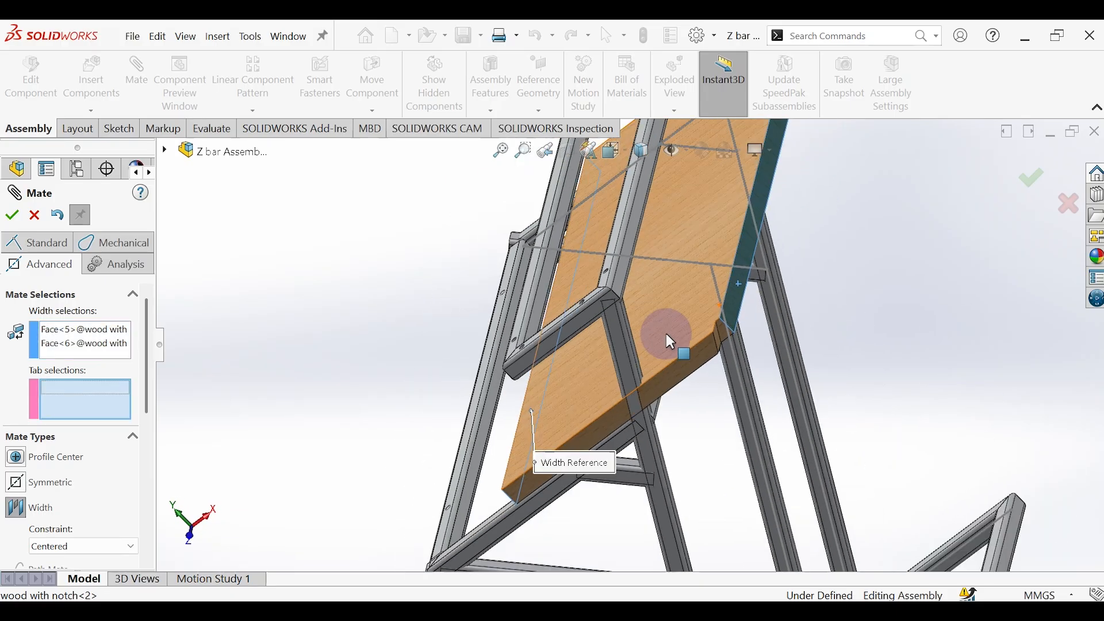
Step: Complete the centered Width mate using side faces of the braced shelf's front and rear long tubes as tab selections
middle_click_drag(654, 343, 576, 374)
scroll(633, 340, "down", 6)
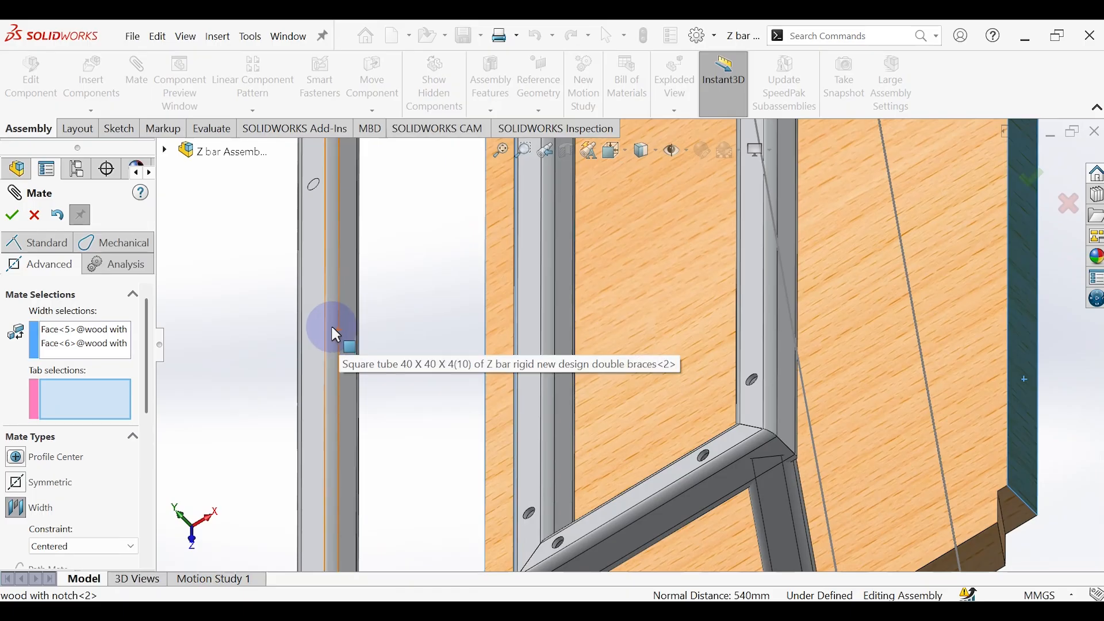
left_click(345, 337)
scroll(759, 370, "up", 4)
middle_click_drag(759, 370, 562, 323)
scroll(360, 466, "down", 5)
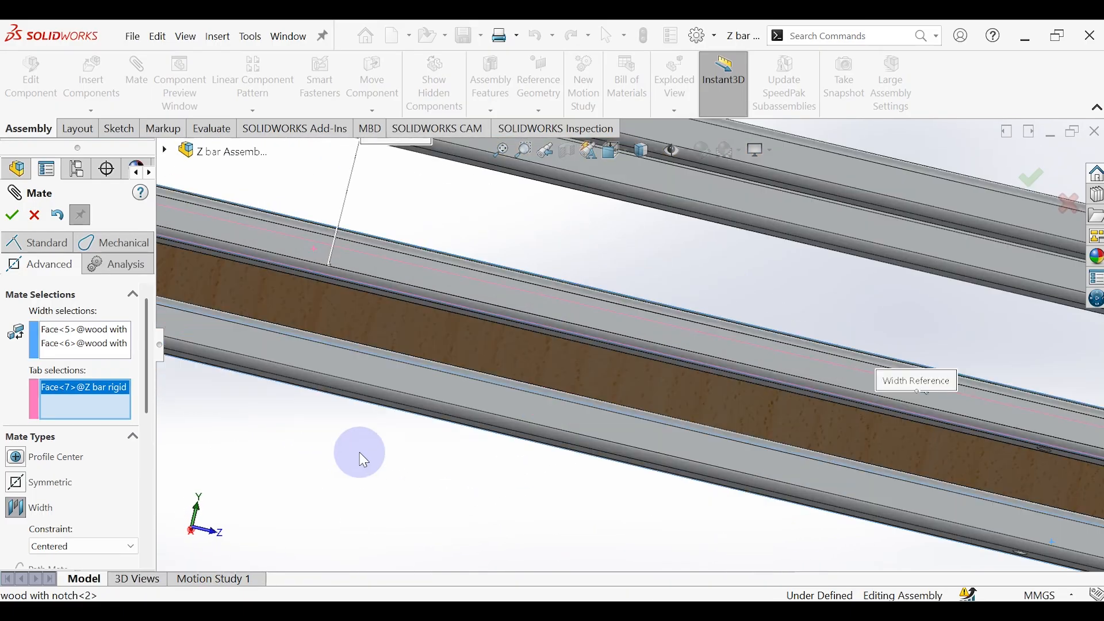
left_click(416, 353)
scroll(457, 304, "up", 5)
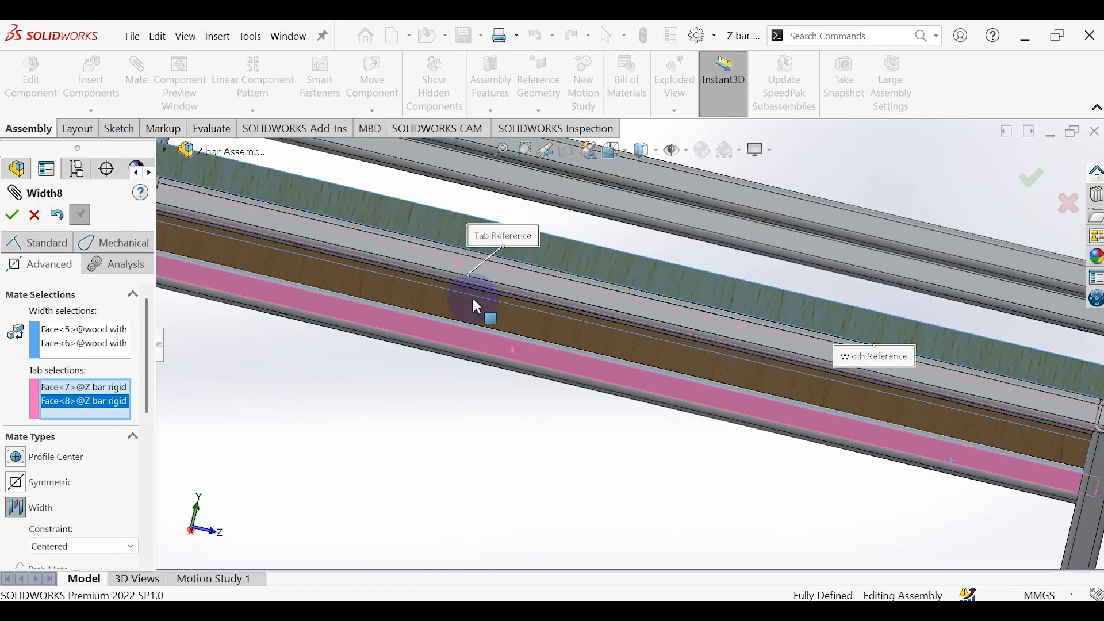
middle_click_drag(473, 295, 414, 394)
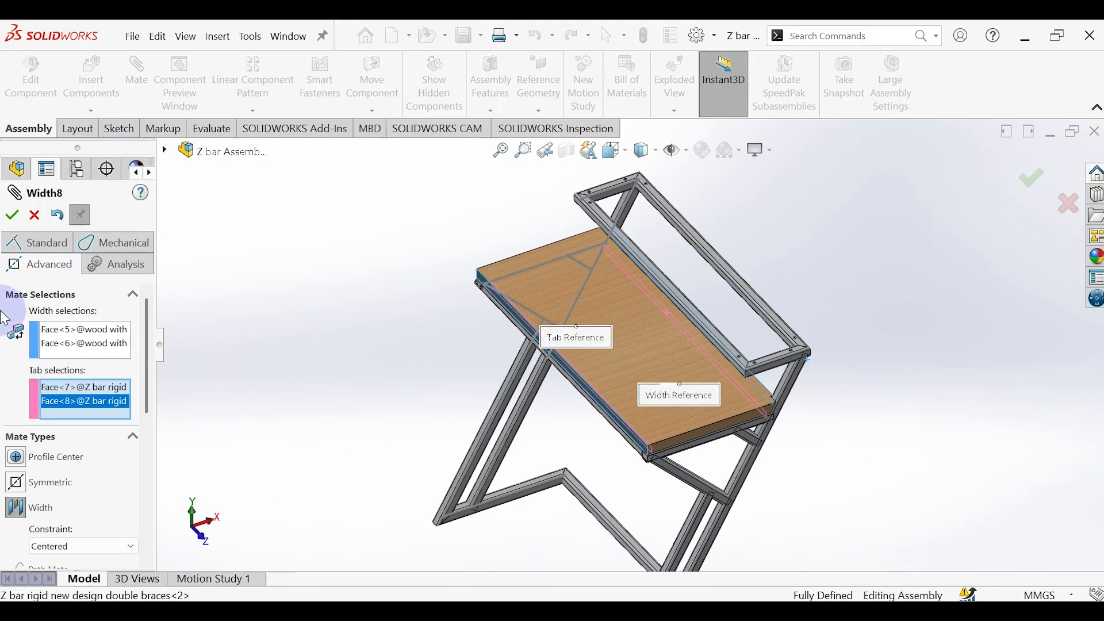
left_click(11, 218)
Step: Close the Mate command and hide the frame's layout sketch that shows over the notched board
left_click(443, 380)
mouse_move(440, 374)
middle_mouse_down()
mouse_move(433, 323)
mouse_move(477, 270)
middle_mouse_up()
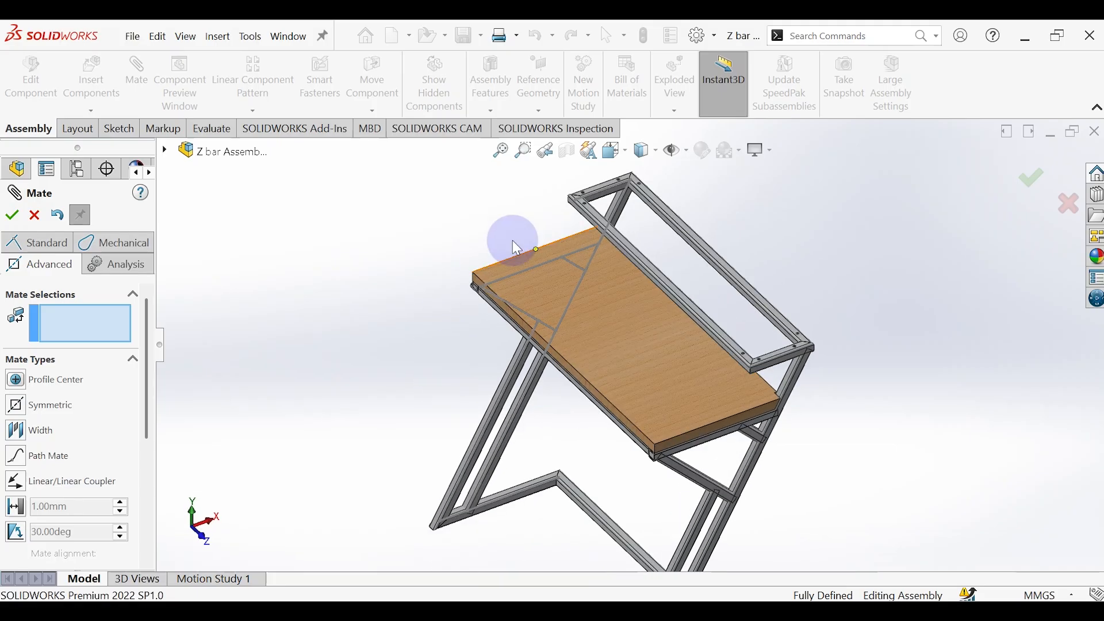
left_click(538, 266)
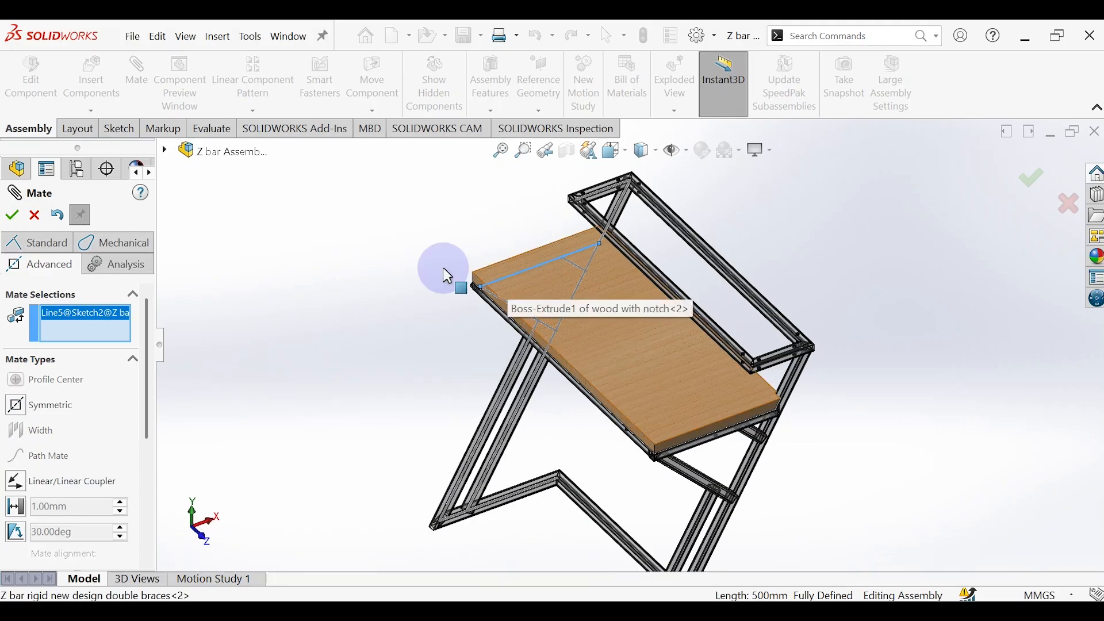
left_click(34, 216)
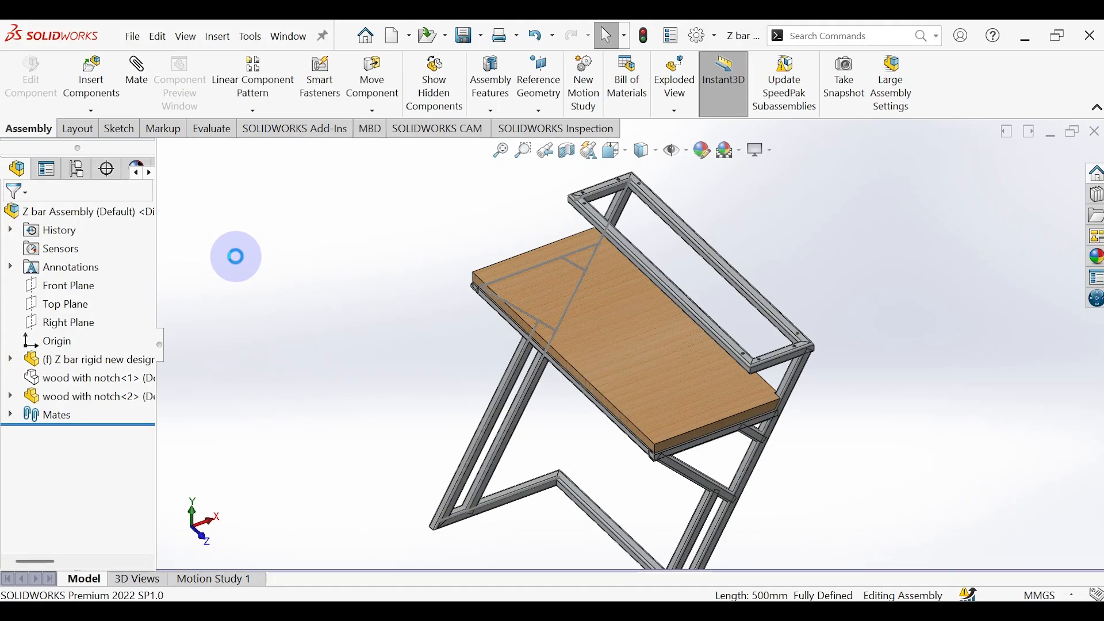
left_click(511, 283)
left_click(569, 239)
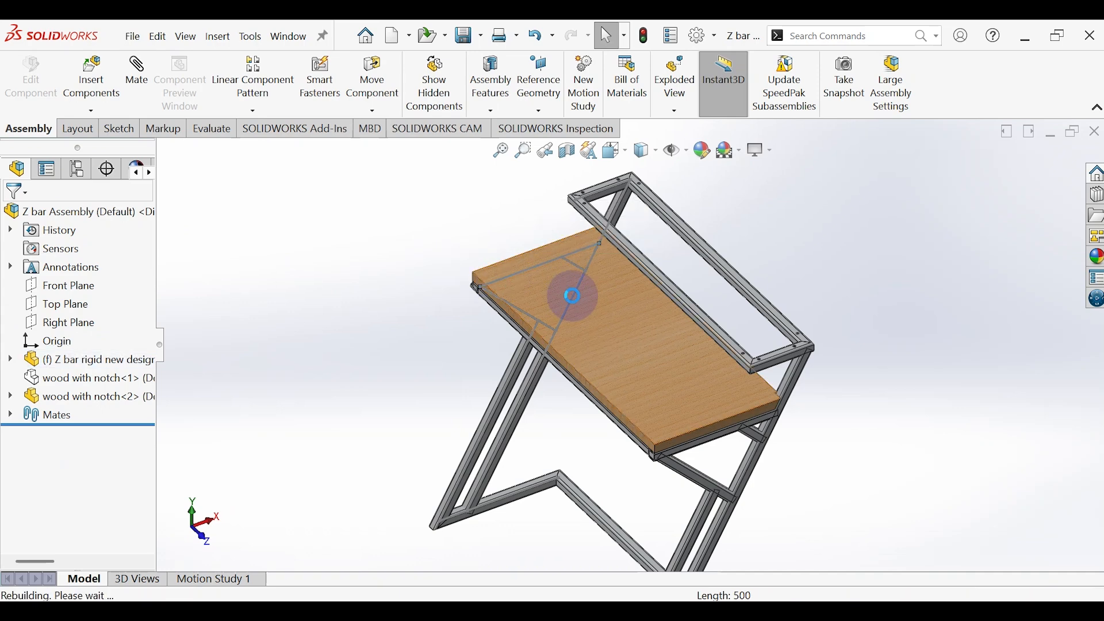
middle_click_drag(457, 404, 522, 311)
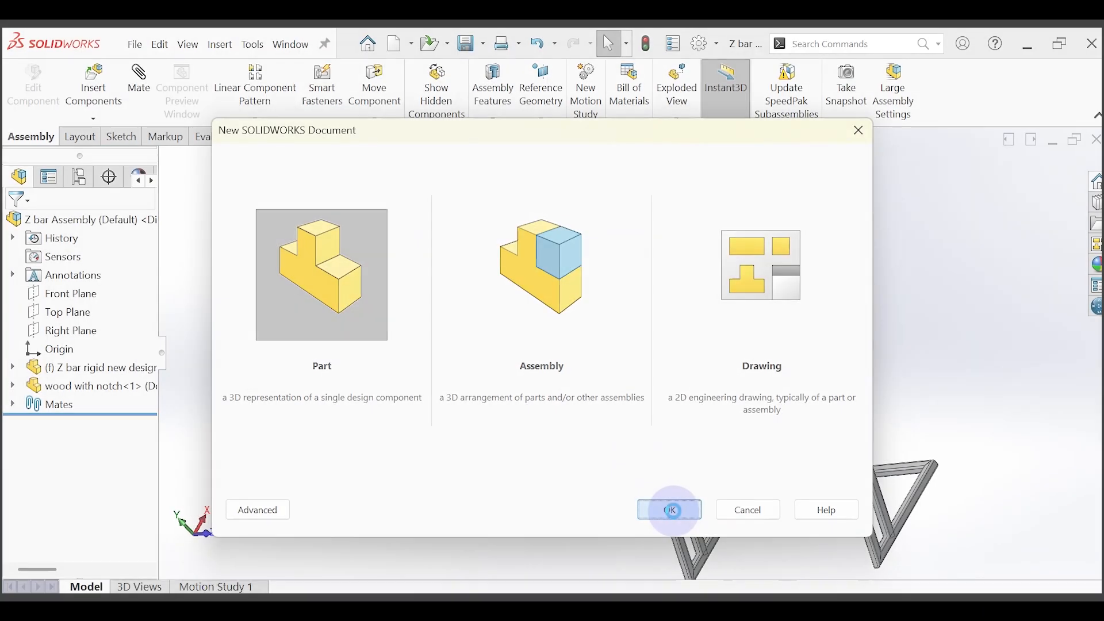
Step: Create a new part document and start a sketch on the Top Plane
left_click(670, 508)
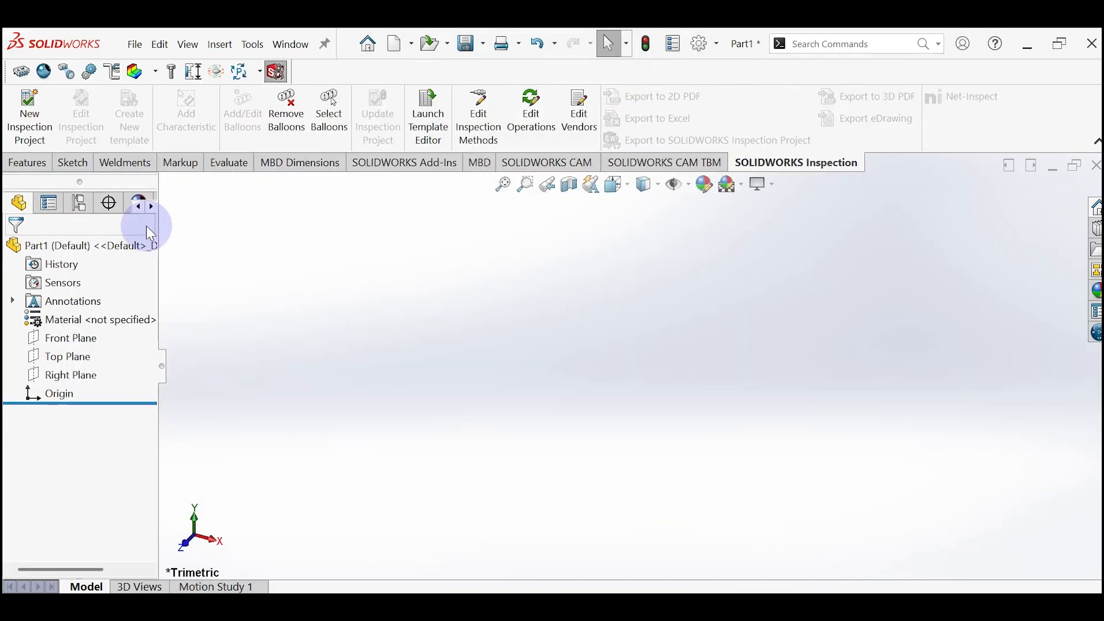
left_click(74, 165)
left_click(23, 104)
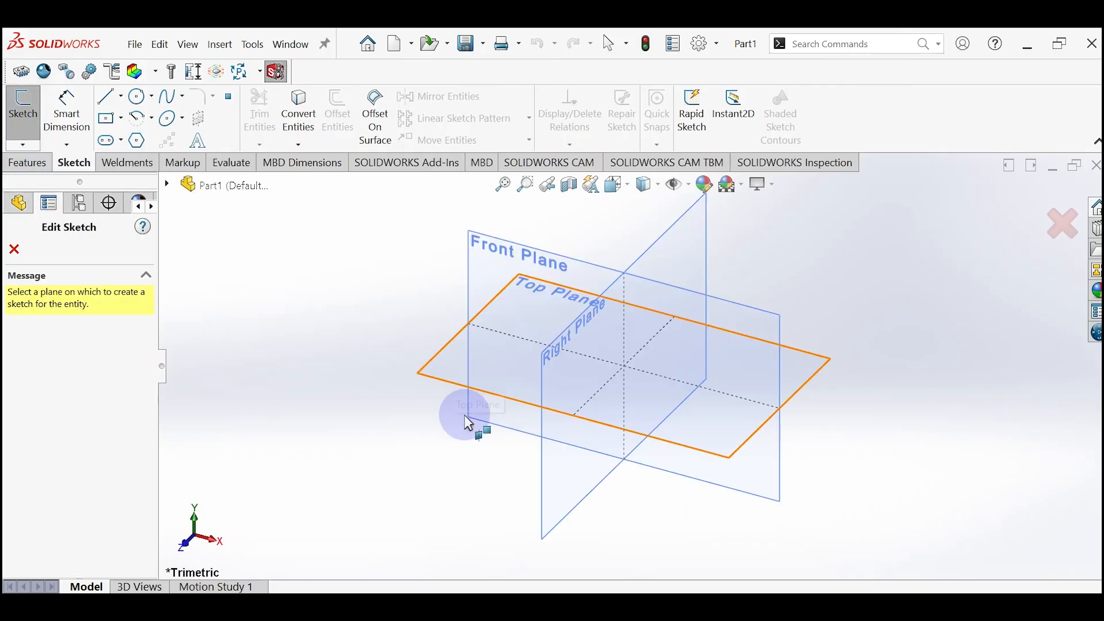
left_click(500, 379)
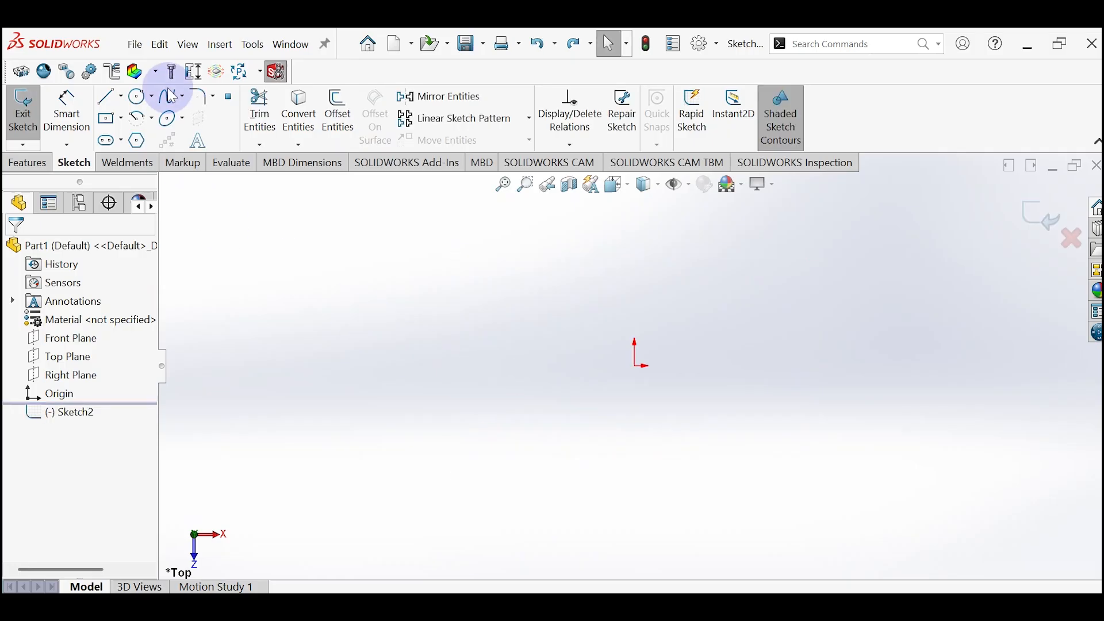
left_click(104, 121)
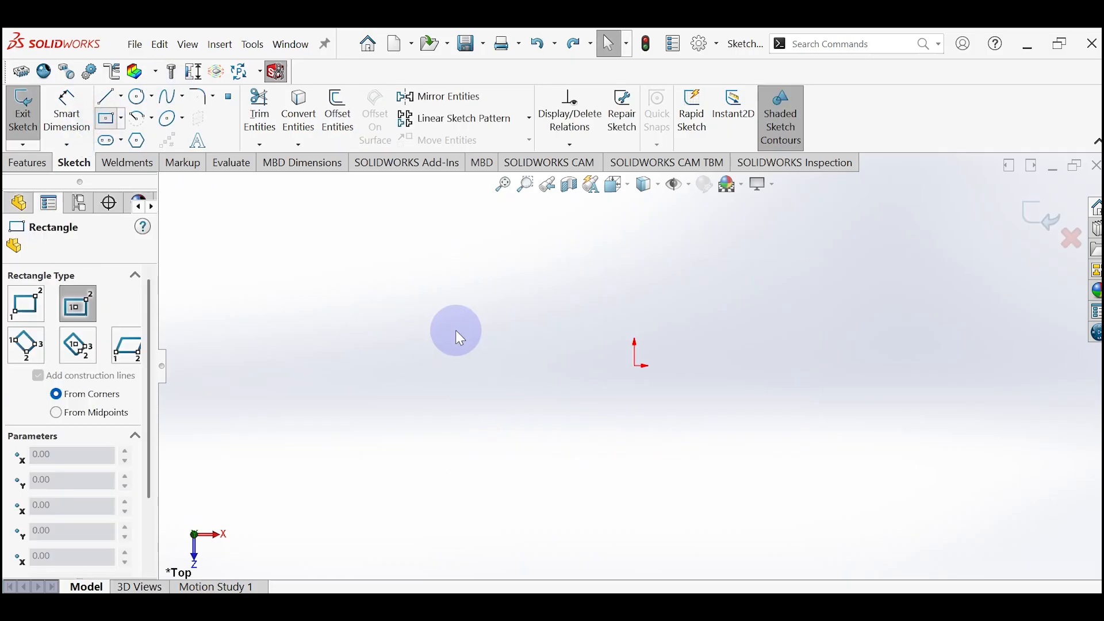
left_click(635, 367)
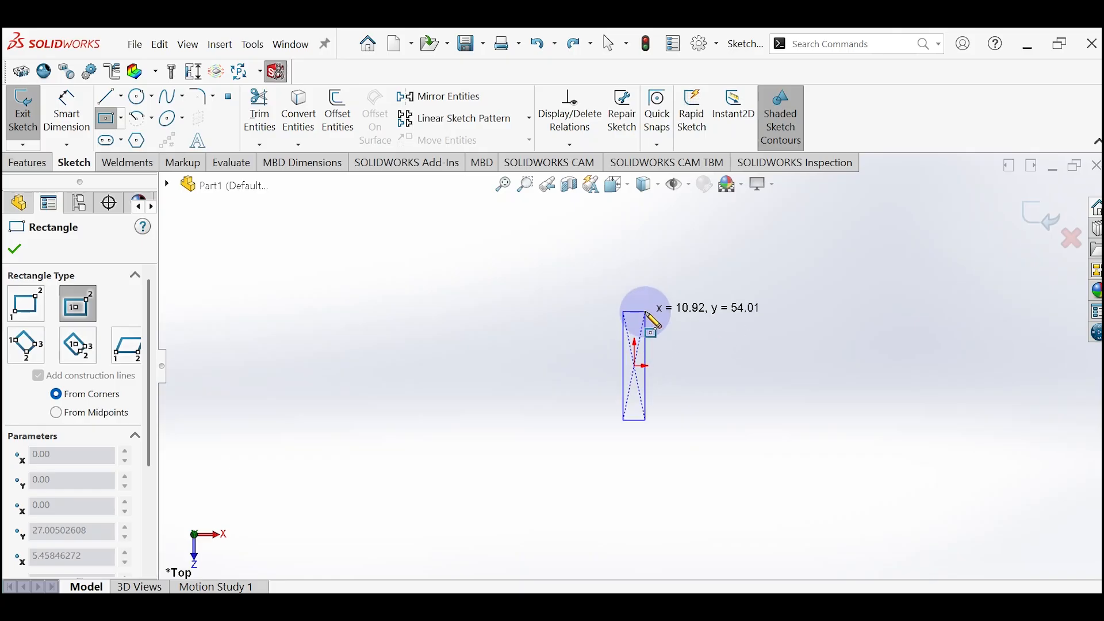
key("Escape")
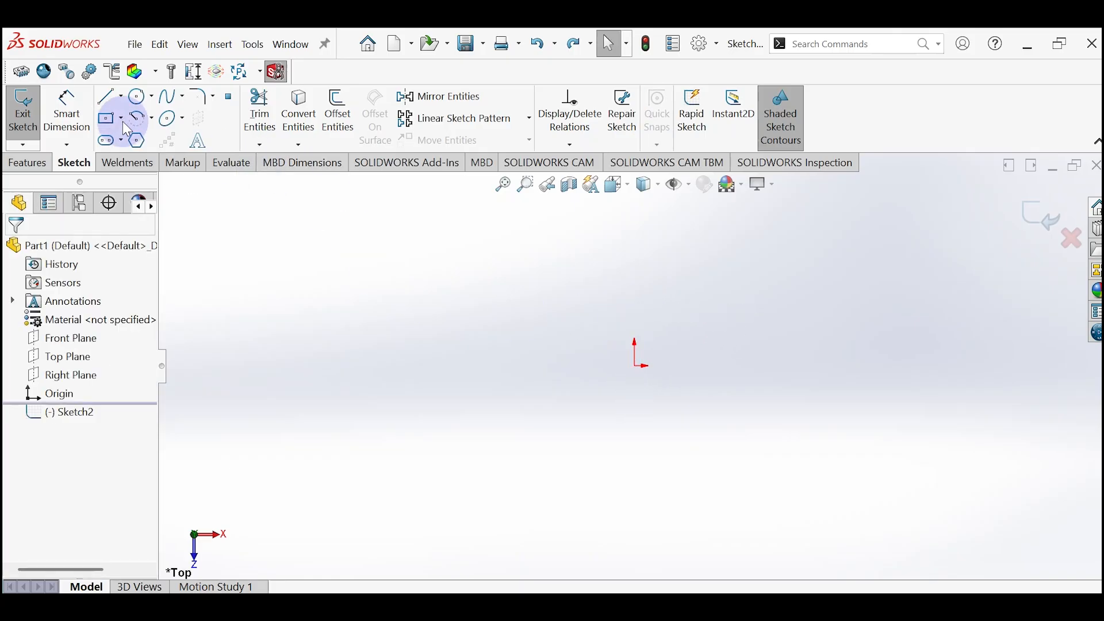
Step: Sketch a corner rectangle from the origin, about 25 mm wide and 82 mm long
left_click(125, 119)
left_click(118, 143)
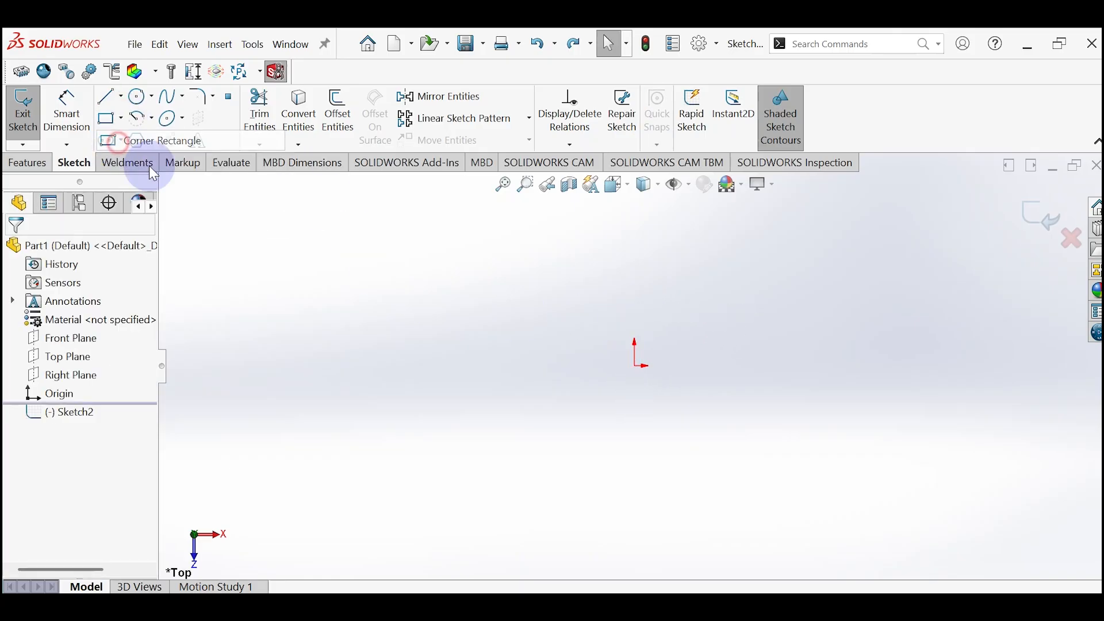
left_click(636, 366)
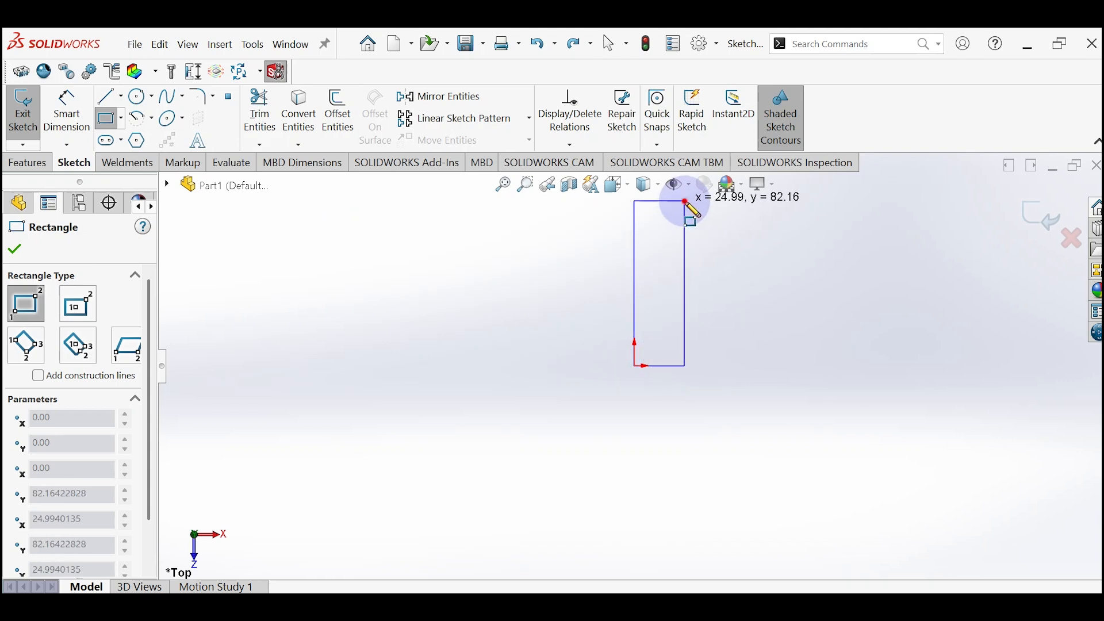
left_click(685, 201)
key("Escape")
Step: Dimension the rectangle's long side to 1225 mm
left_click_drag(638, 323, 576, 326)
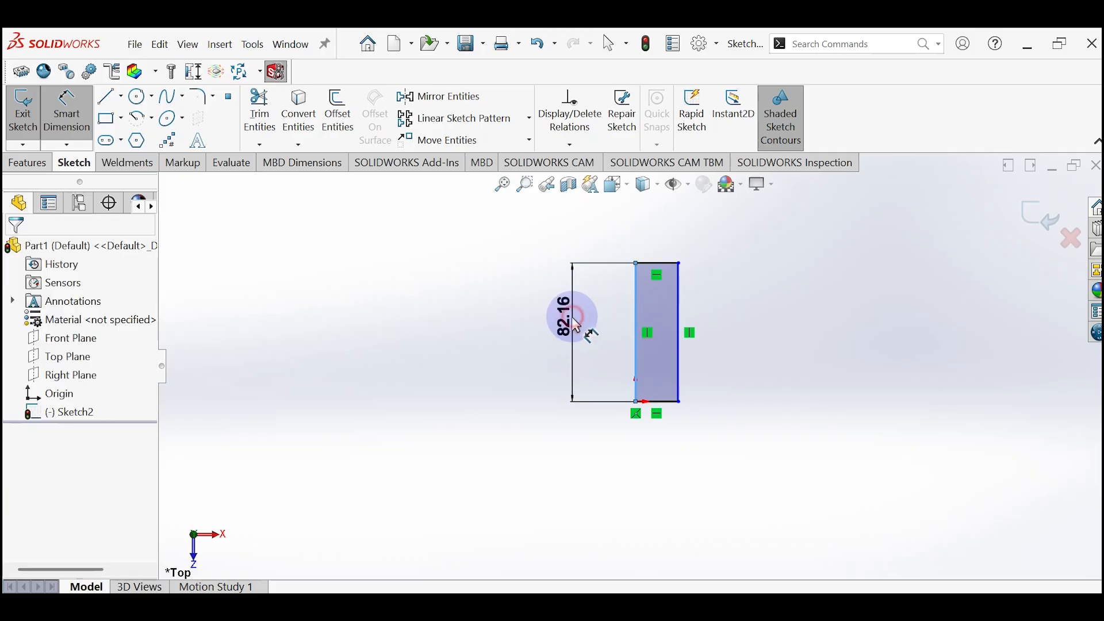
left_click(576, 325)
double_click(576, 325)
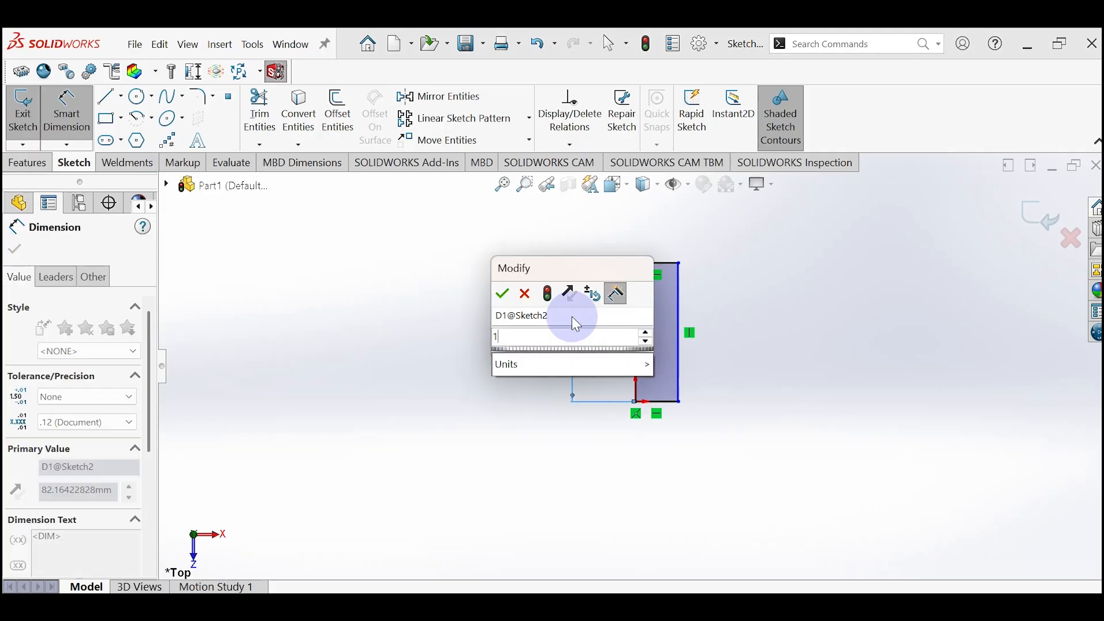
type("1225")
key("Return")
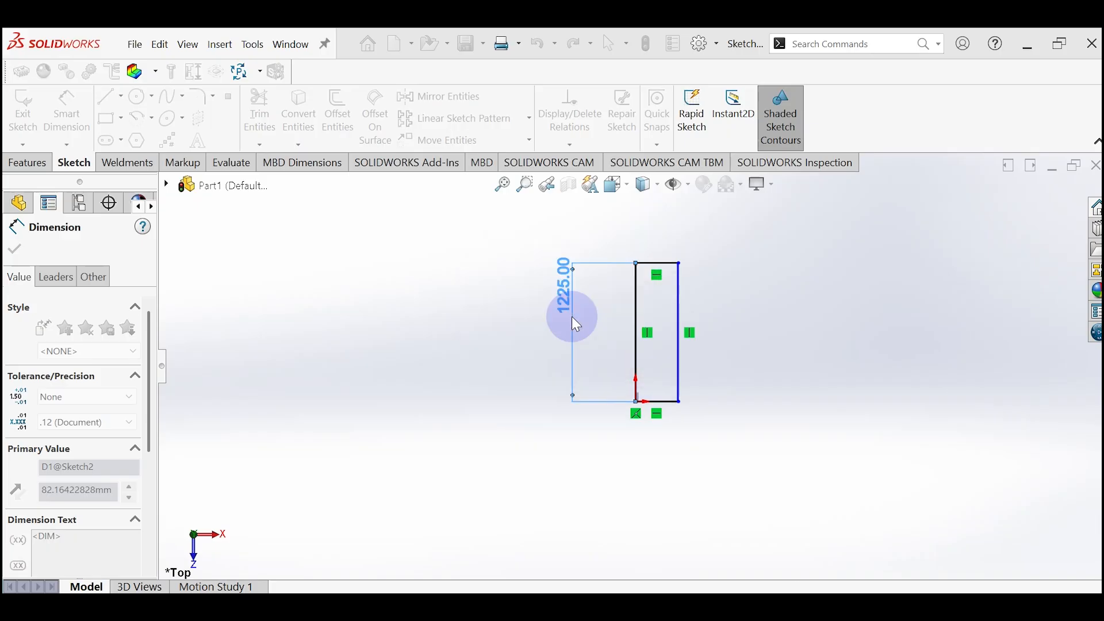
Step: Dimension the rectangle's short side to 255 mm and leave the dimension command
left_click(707, 322)
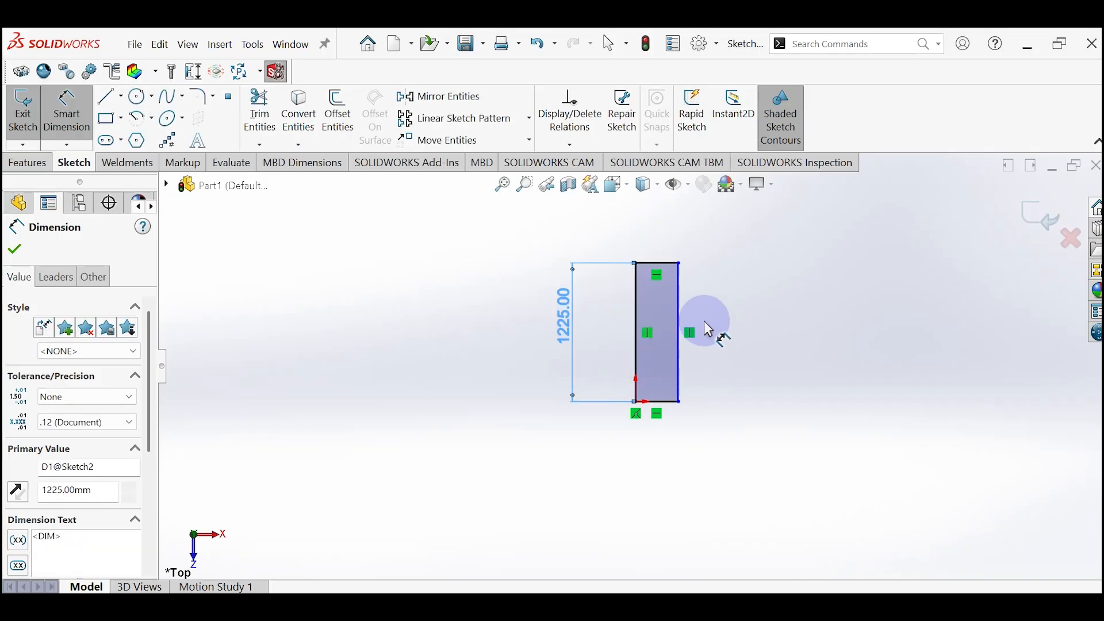
left_click(664, 267)
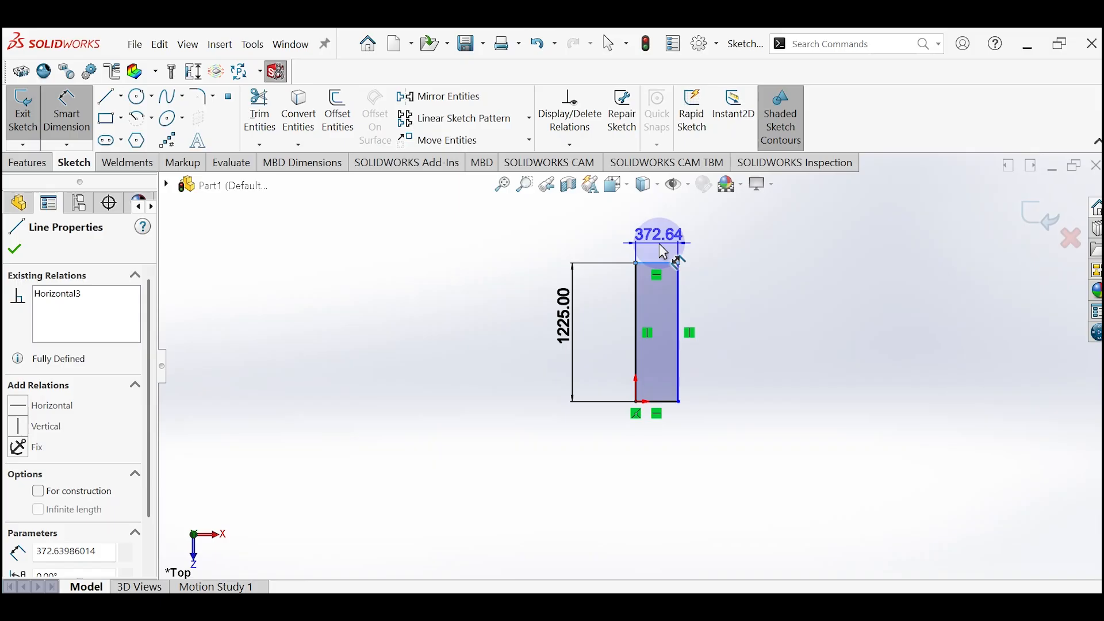
left_click(662, 251)
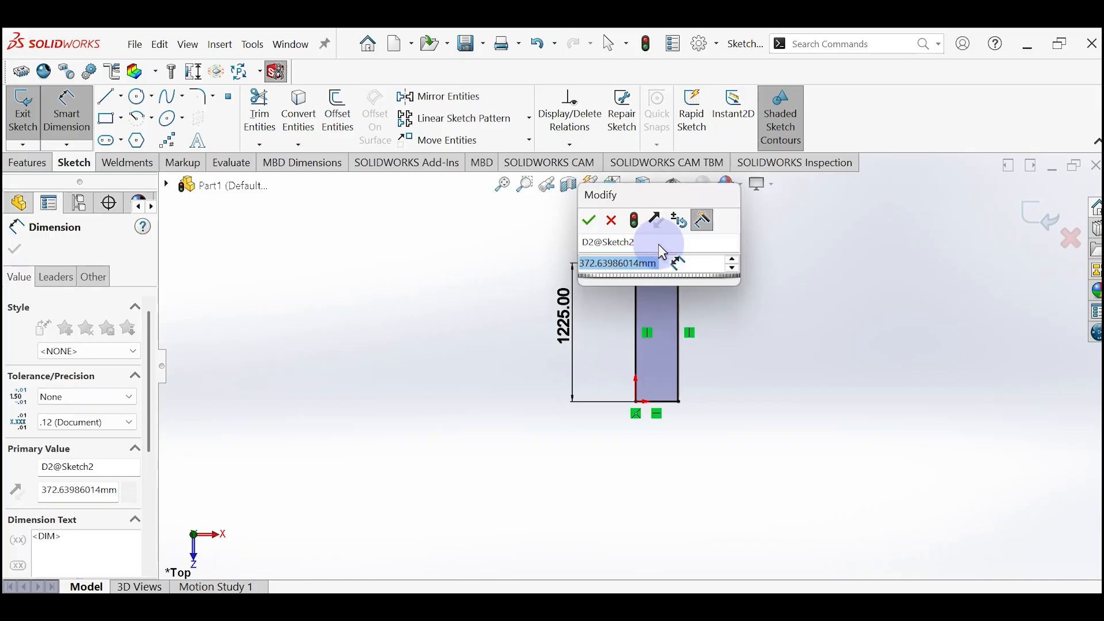
type("255")
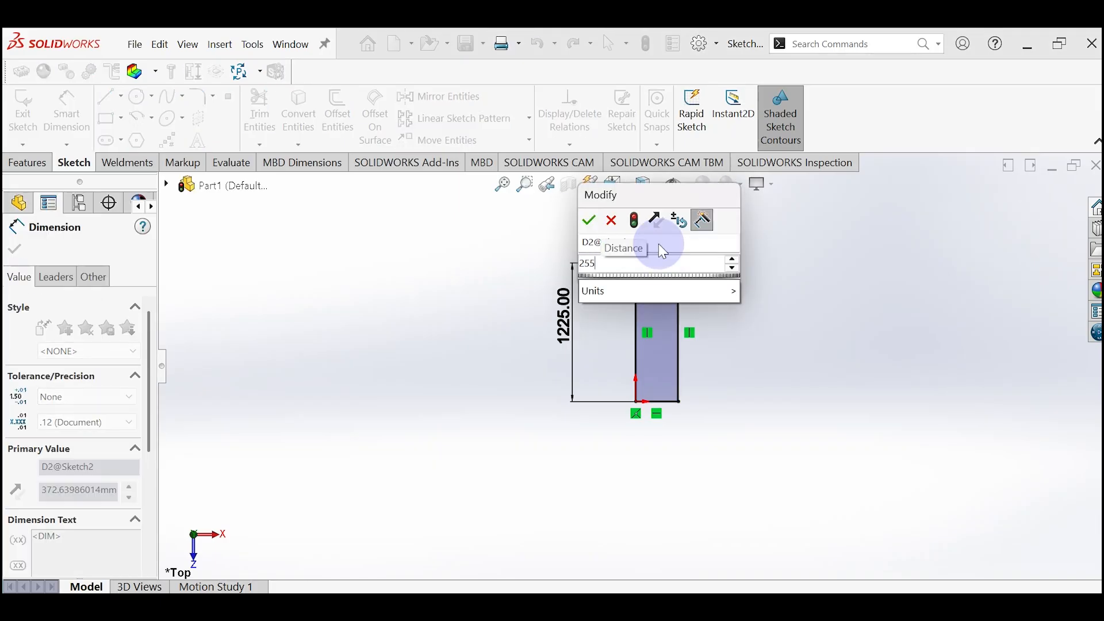
key("Escape")
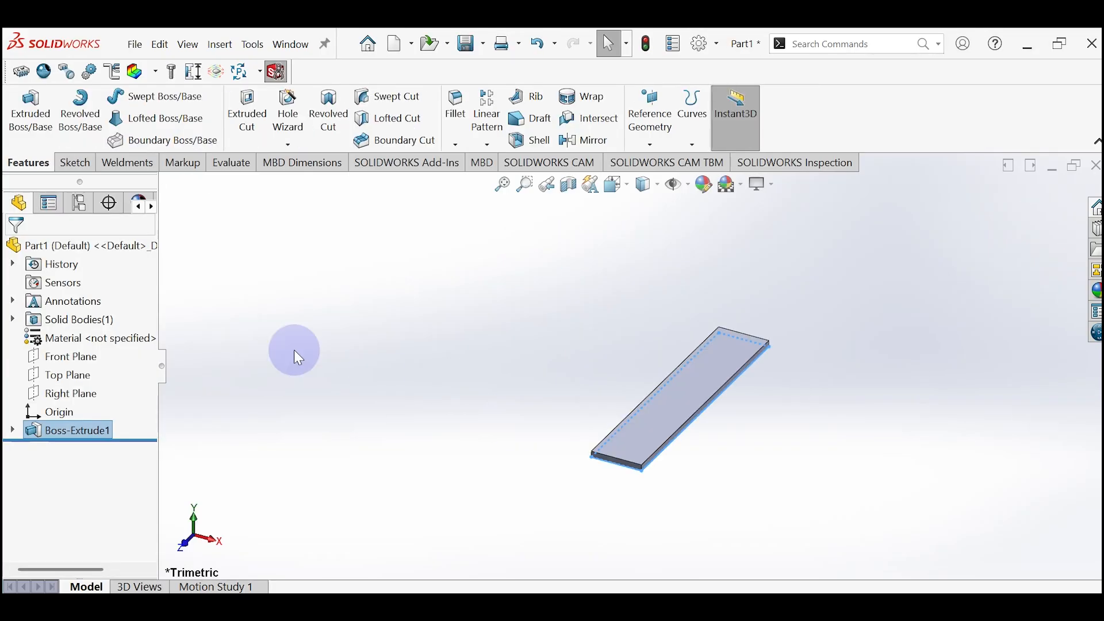
Step: Assign the Balsa material from the Woods category to the extruded board
right_click(92, 339)
left_click(135, 243)
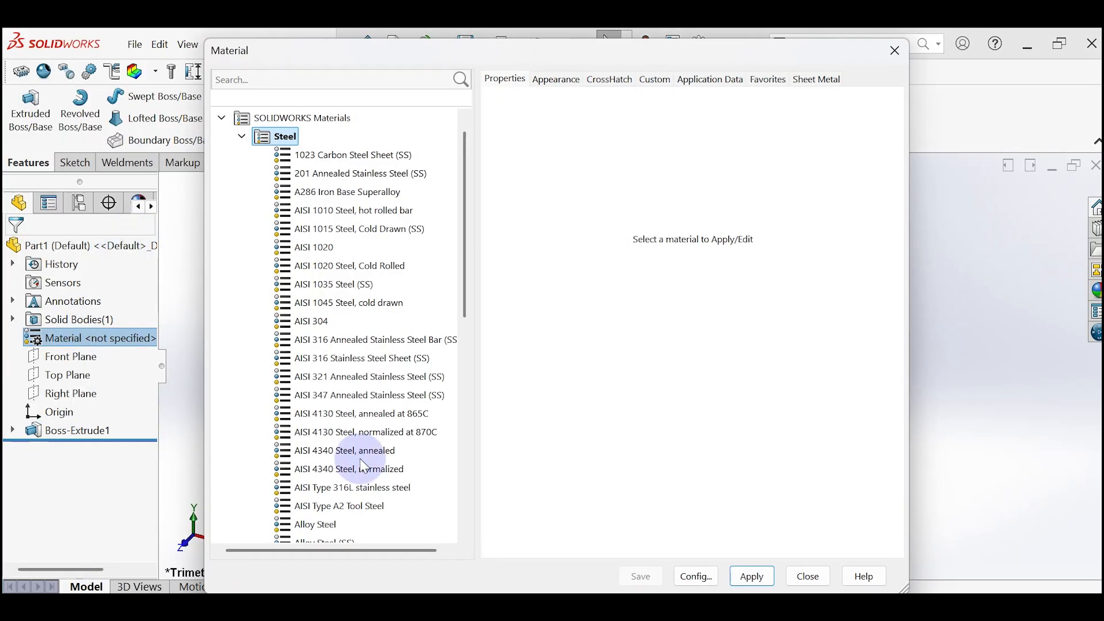
scroll(293, 466, "down", 10)
left_click(243, 489)
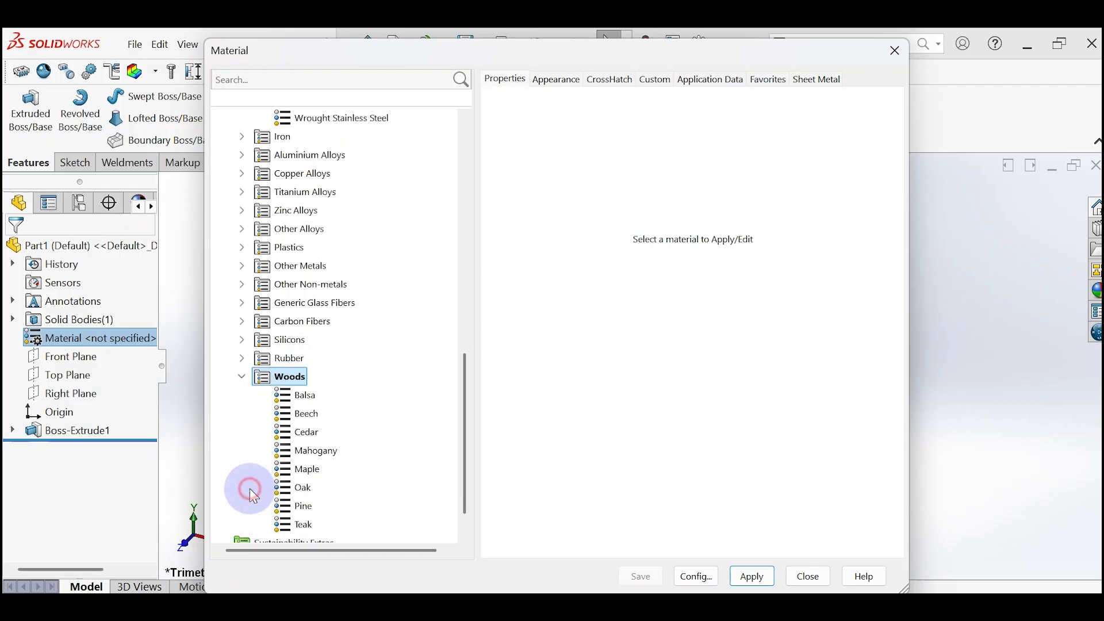
left_click(305, 415)
left_click_drag(535, 58, 229, 70)
left_click(447, 588)
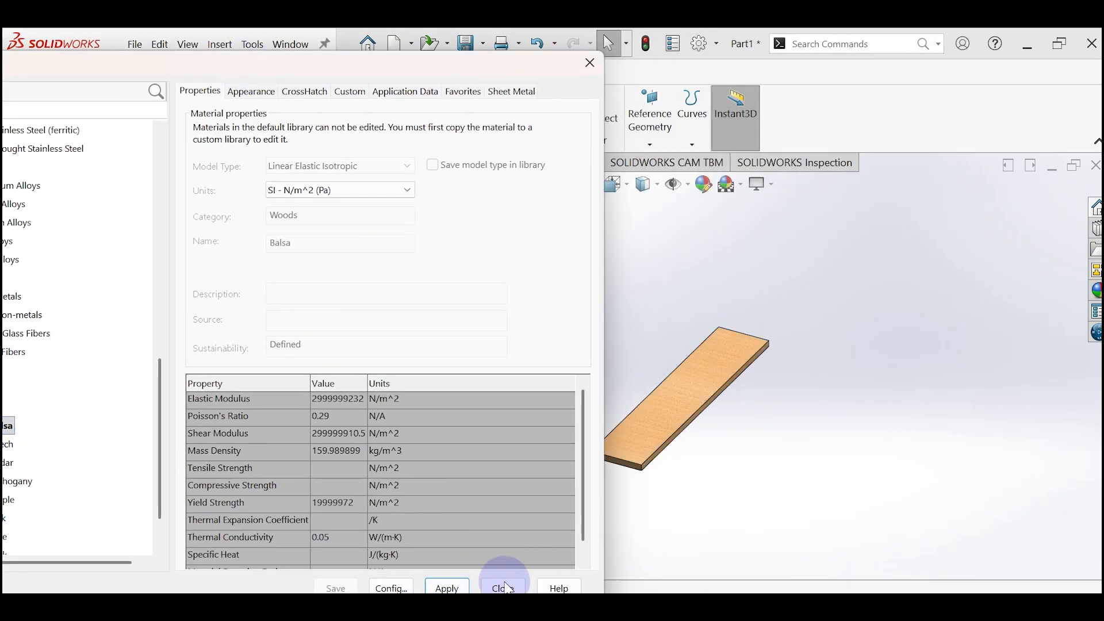
left_click(505, 586)
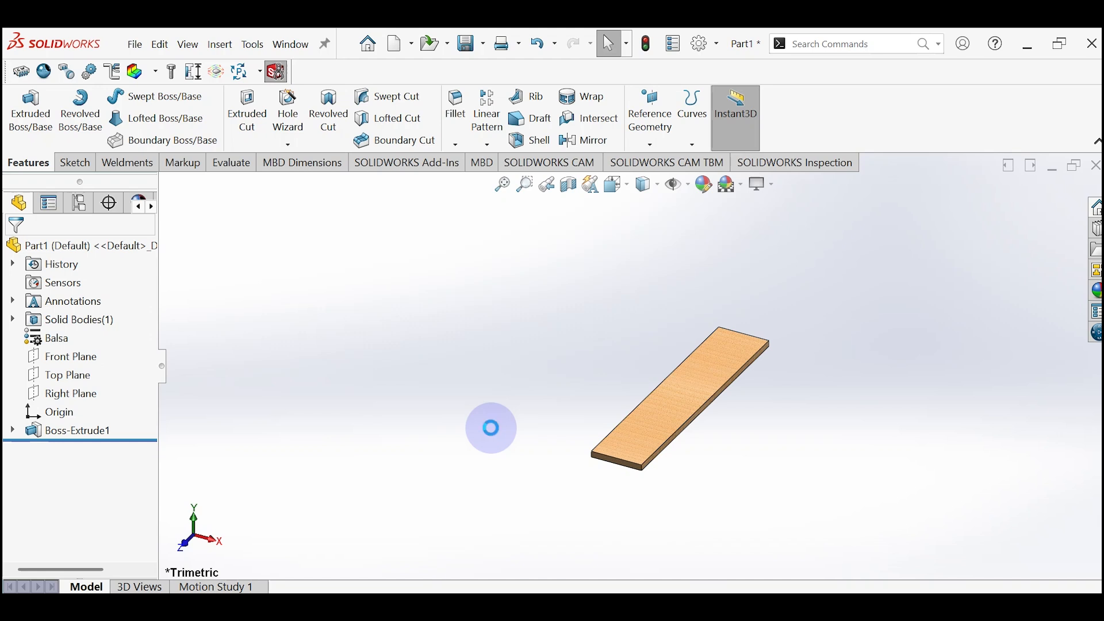
Step: Save the board part as "top wood" in the Rigid Z bar folder
key("ctrl+s")
type("top wood")
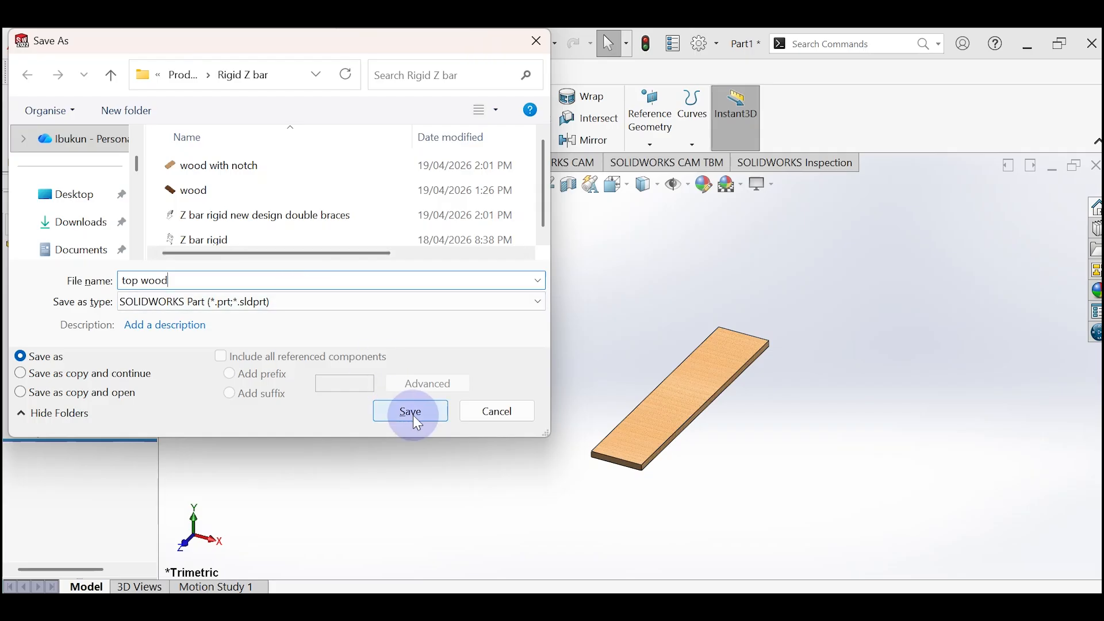
left_click(411, 413)
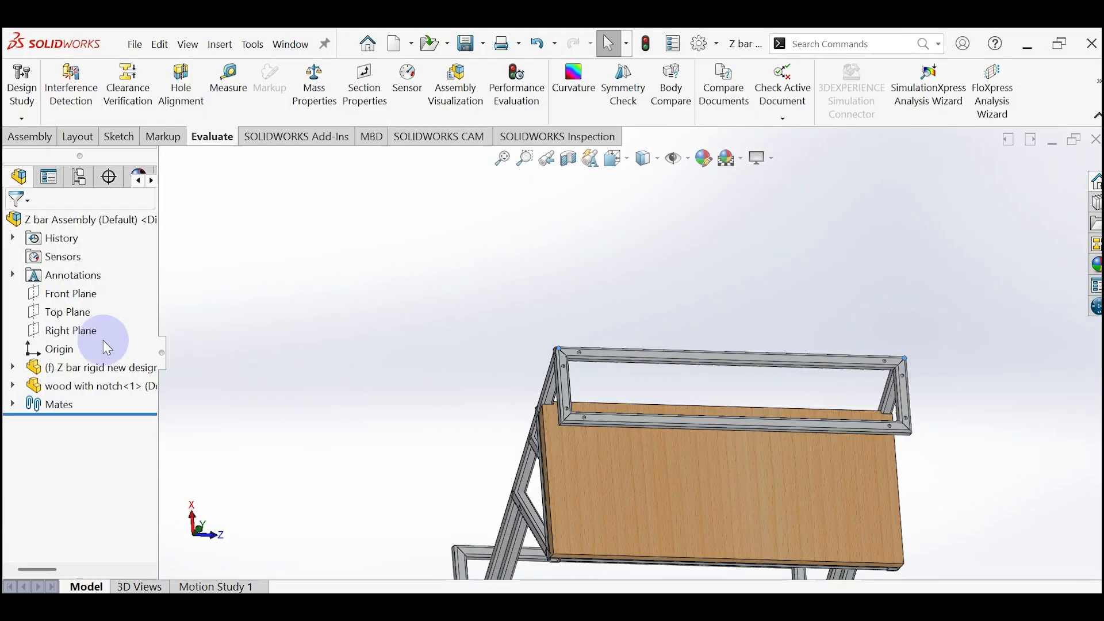
Step: Insert the top wood part into the assembly above the frame's upper shelf
left_click(29, 139)
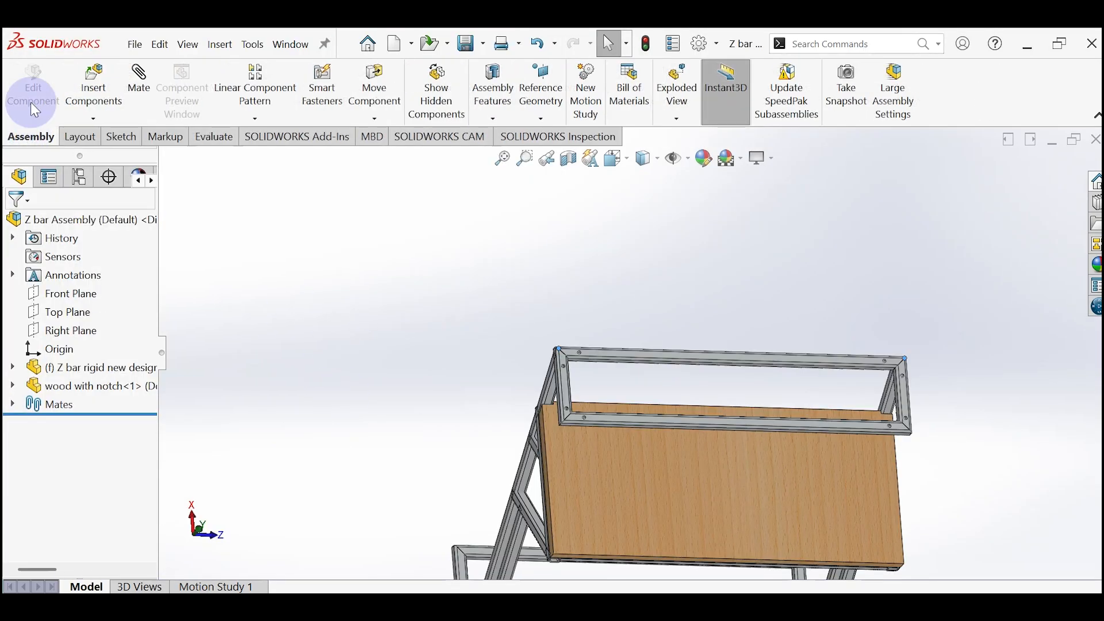
left_click(94, 81)
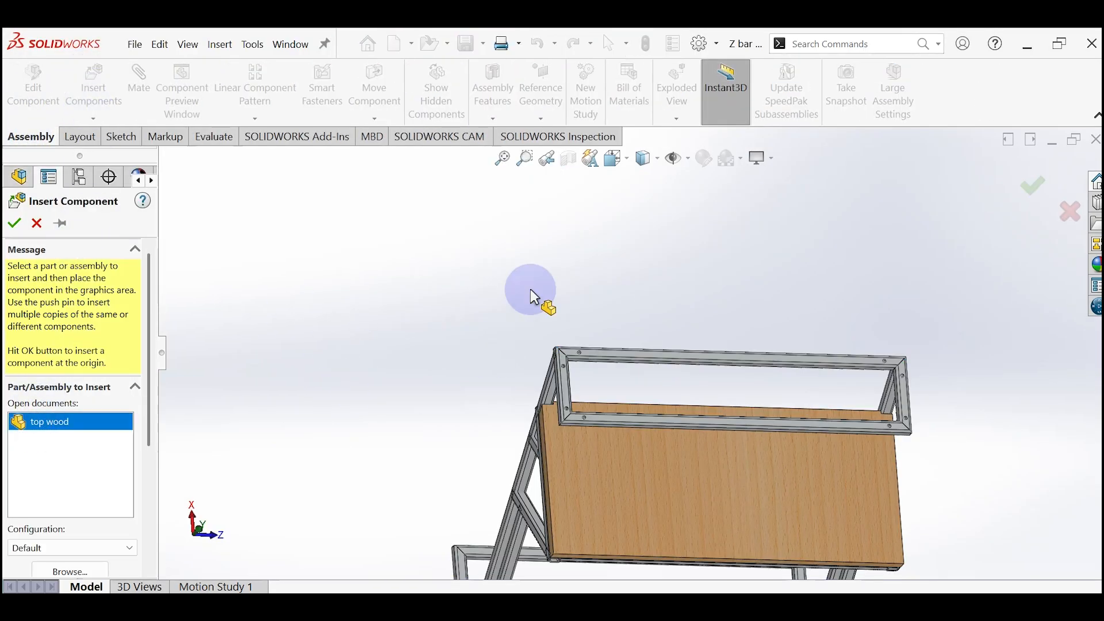
left_click(546, 272)
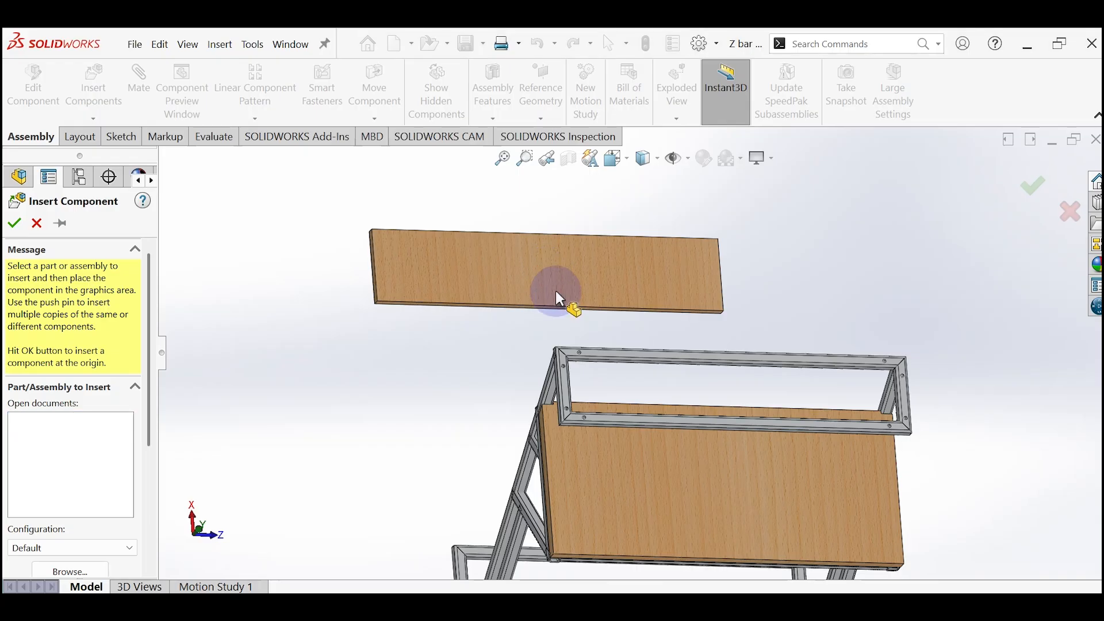
middle_click_drag(717, 268, 634, 223)
middle_click_drag(608, 278, 590, 251)
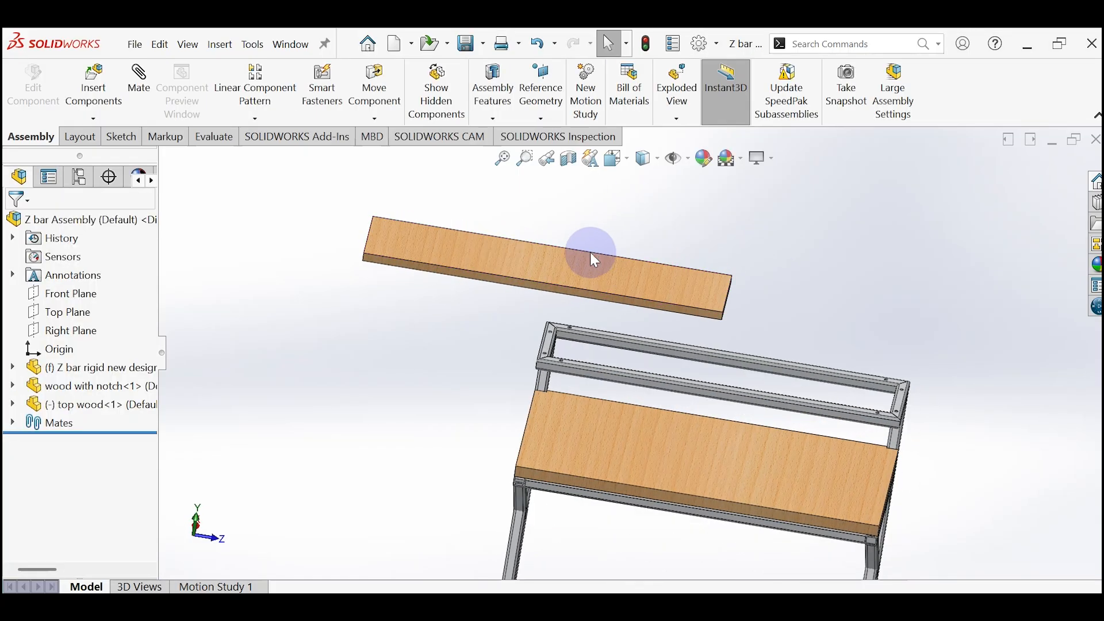
Step: Add a coincident mate between the top board's underside and the top face of the upper shelf's long tube
scroll(580, 276, "down", 3)
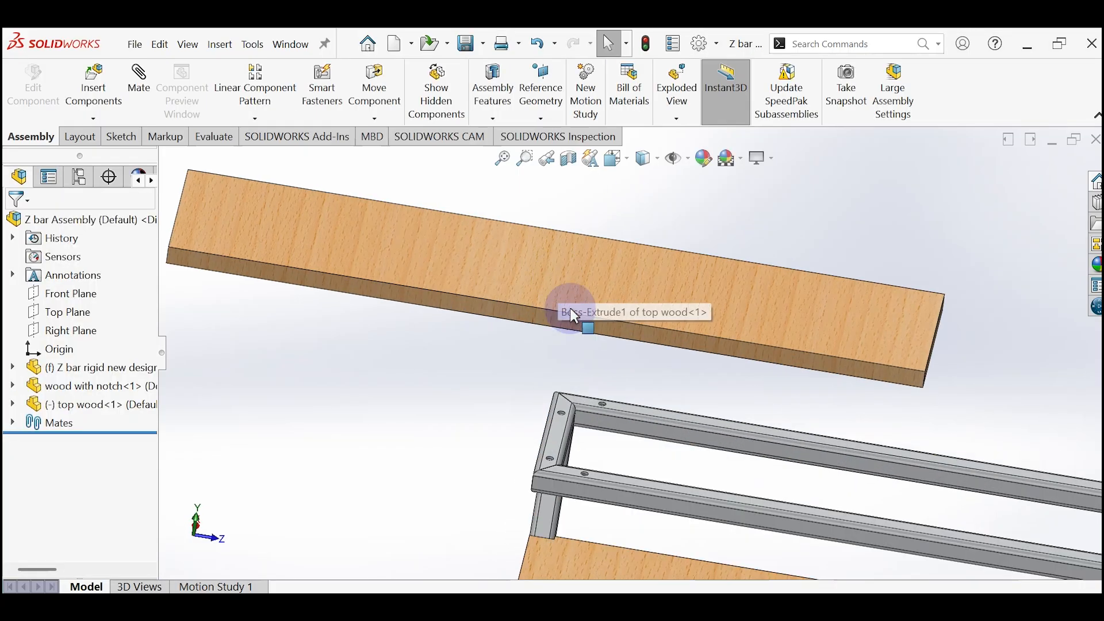
left_click(688, 417)
middle_click_drag(679, 390, 619, 232)
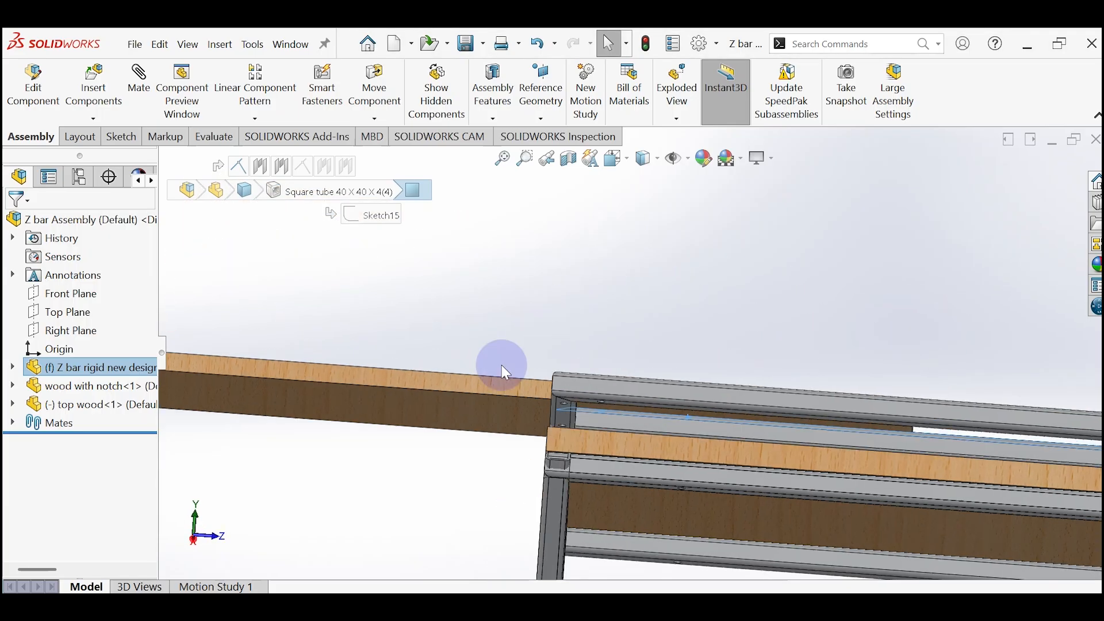
left_click(468, 406)
left_click(538, 378)
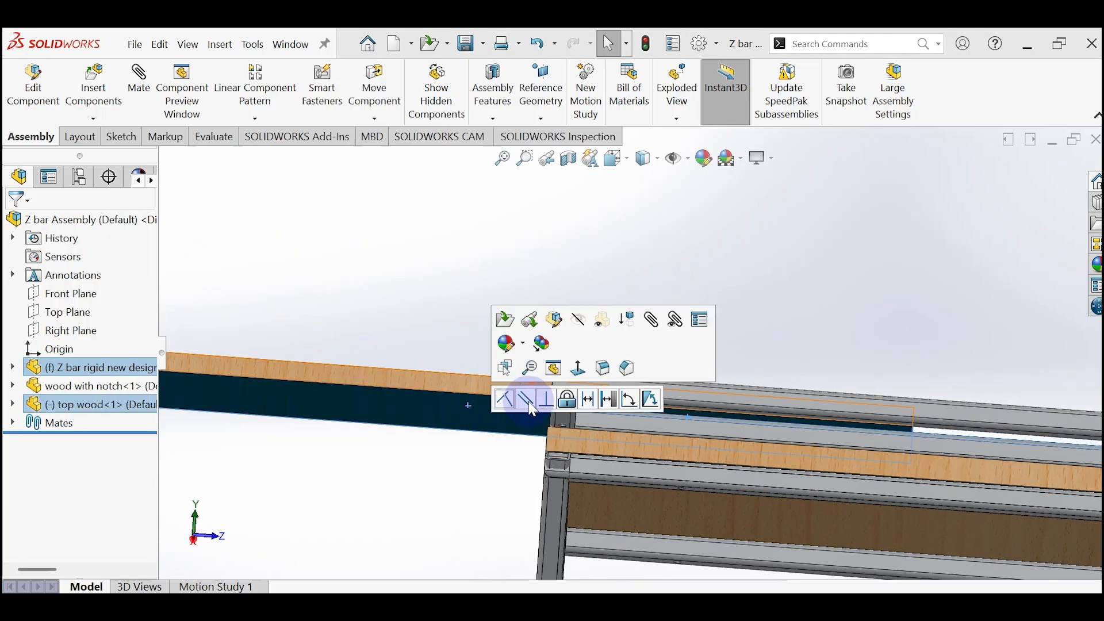
left_click(505, 404)
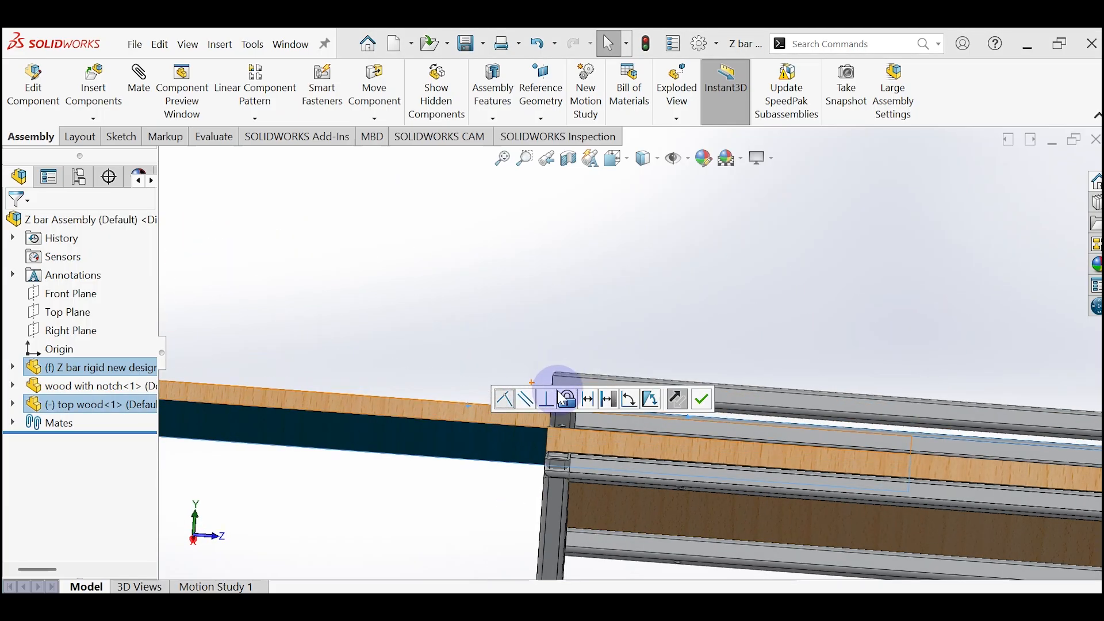
middle_click_drag(600, 383, 489, 348)
Step: Start an advanced Width mate and set the top board's two short end faces as the width selections
left_click(137, 139)
left_click(132, 95)
left_click(131, 145)
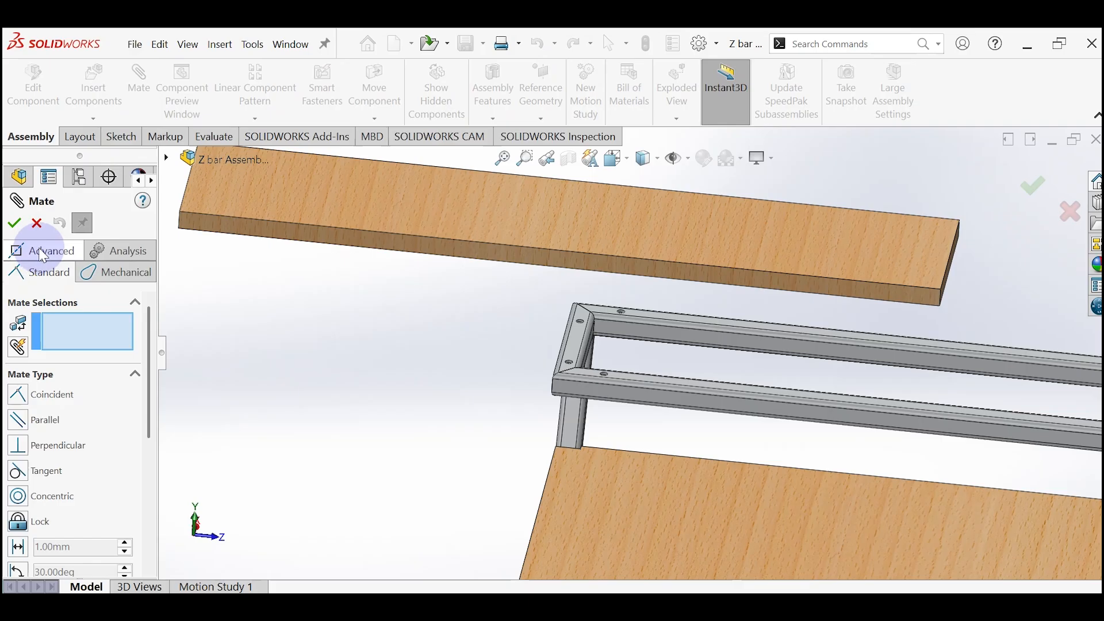
left_click(42, 256)
left_click(18, 440)
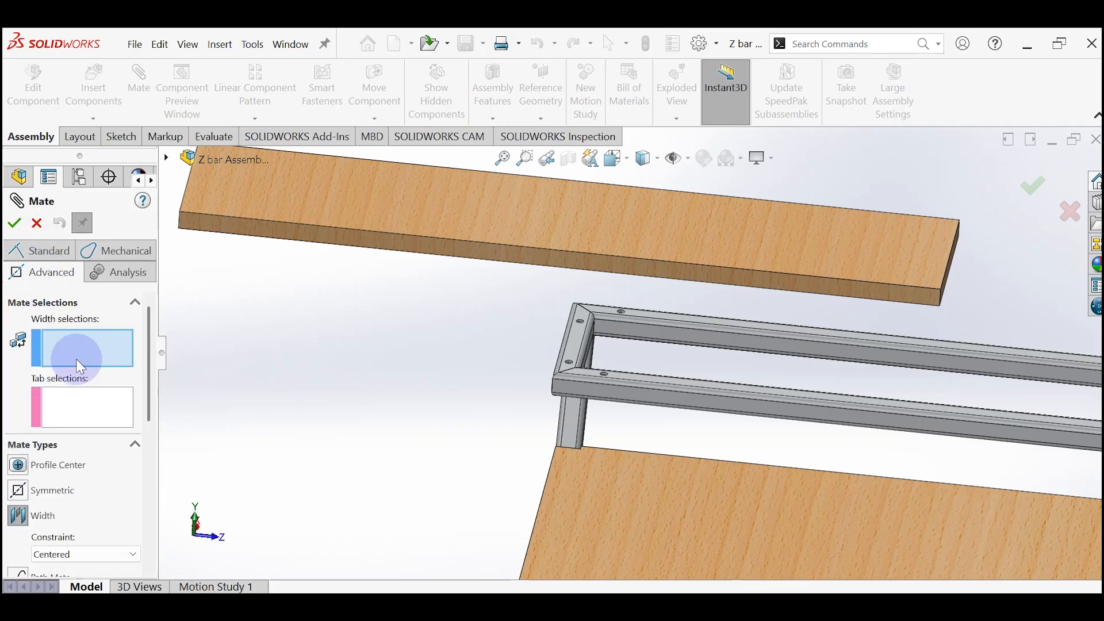
scroll(752, 291, "up", 3)
middle_click_drag(732, 305, 860, 295)
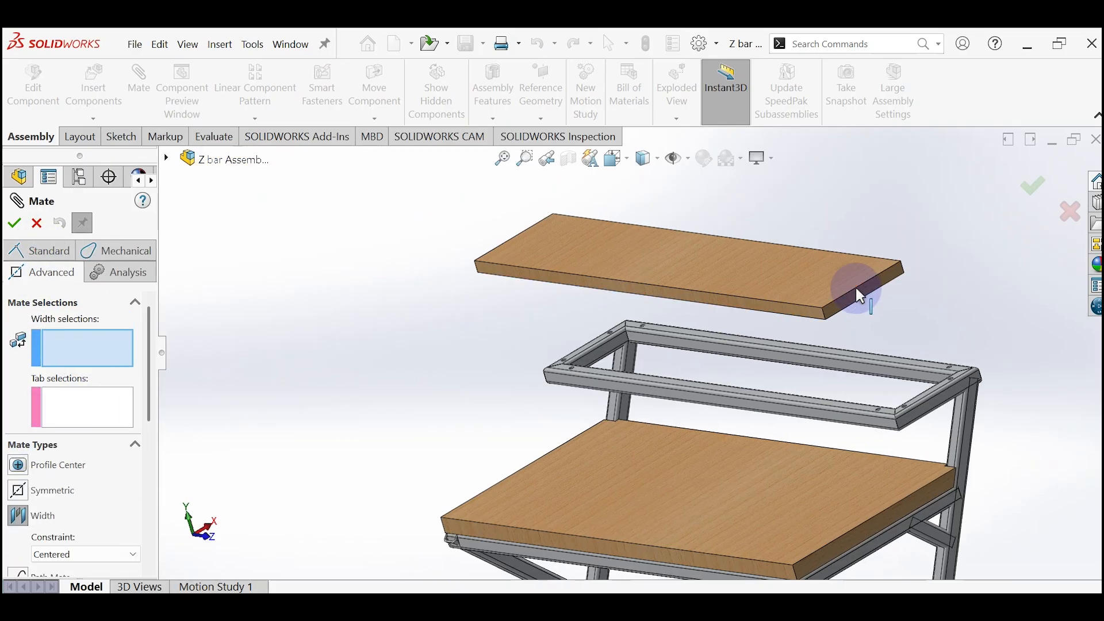
left_click(860, 298)
middle_click_drag(505, 295, 454, 258)
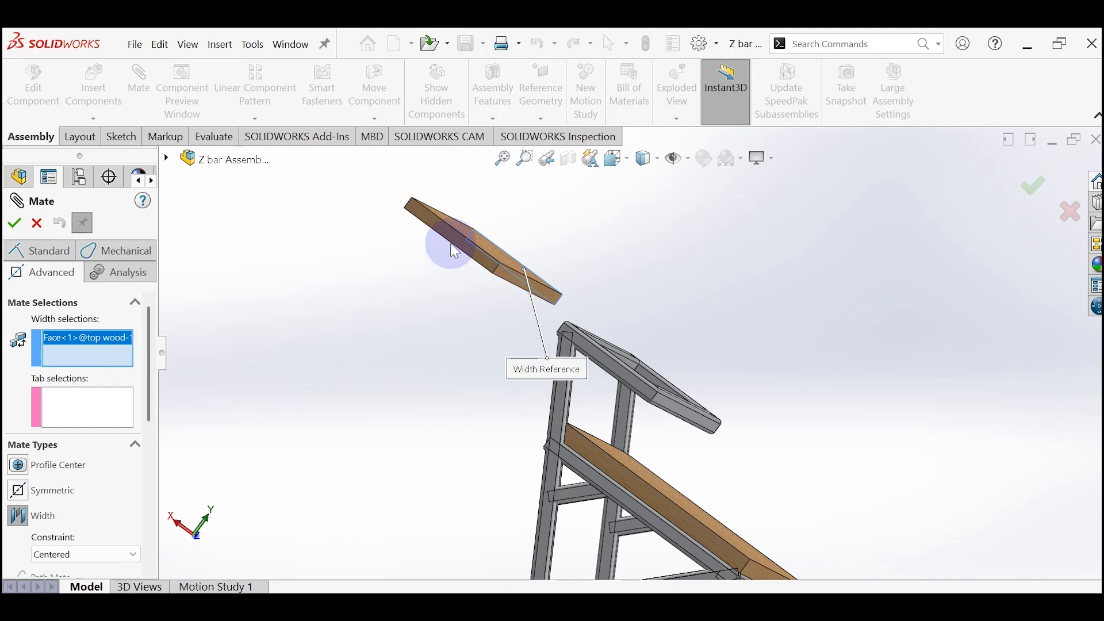
left_click(452, 231)
Step: Set the inner faces of the upper shelf's two short tubes as tab selections and apply the centred Width mate
middle_click_drag(540, 256, 408, 338)
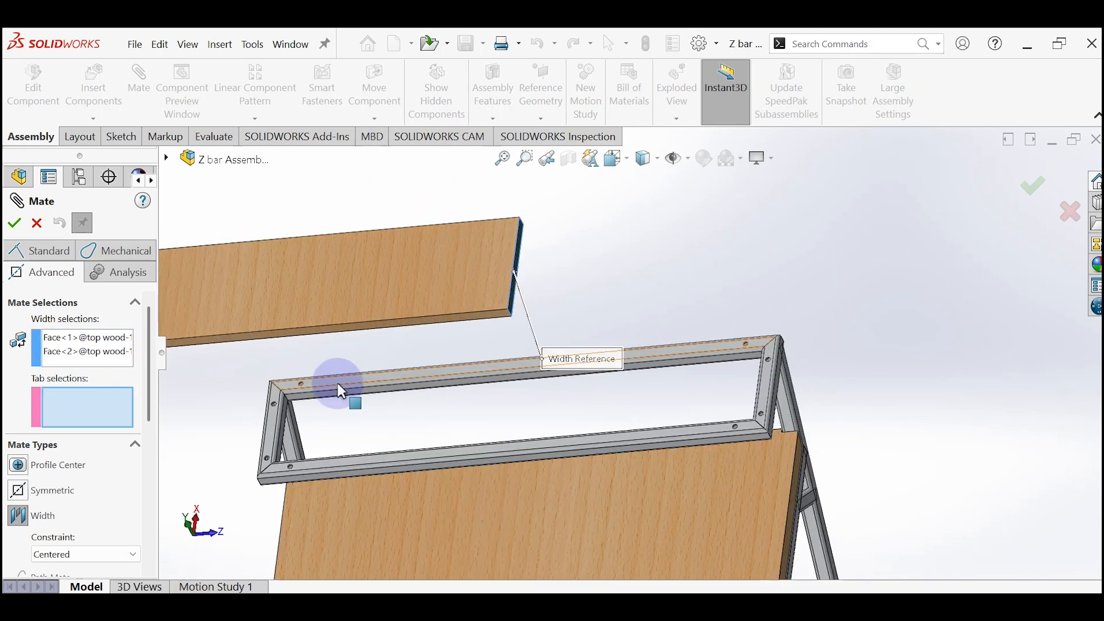
middle_click_drag(279, 387, 264, 394)
scroll(461, 481, "down", 5)
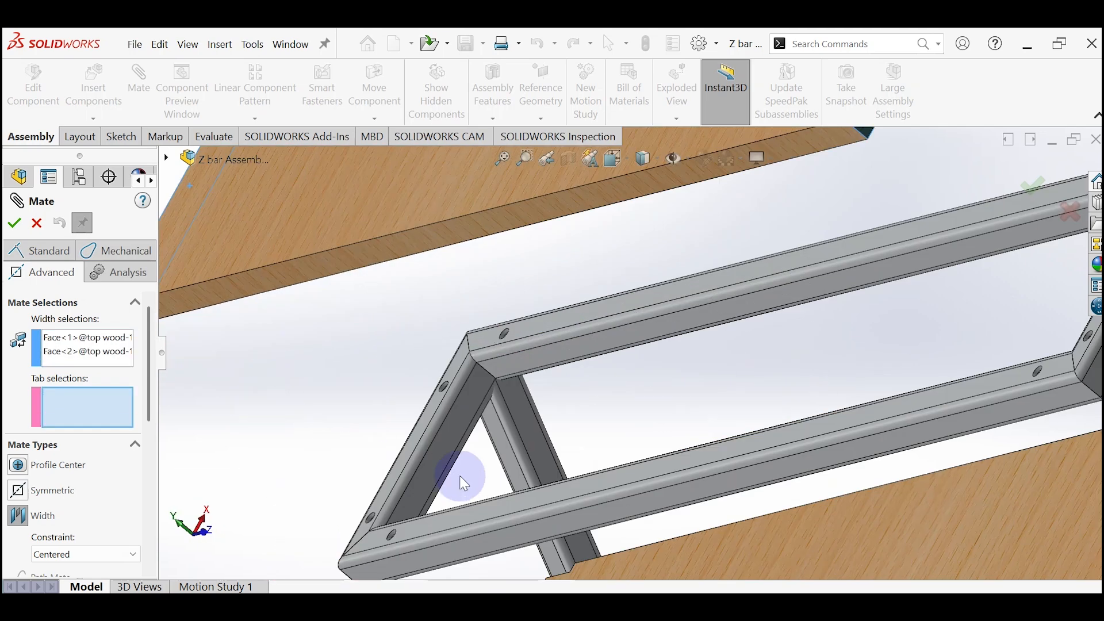
left_click(443, 443)
scroll(507, 398, "up", 3)
middle_click_drag(510, 389, 891, 396)
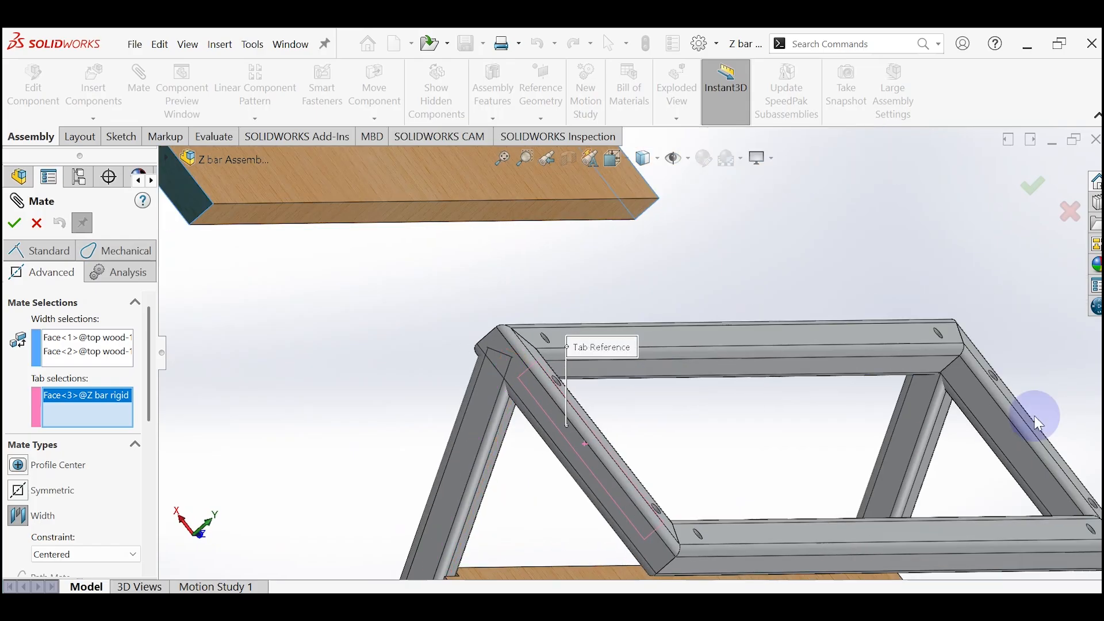
left_click(1022, 450)
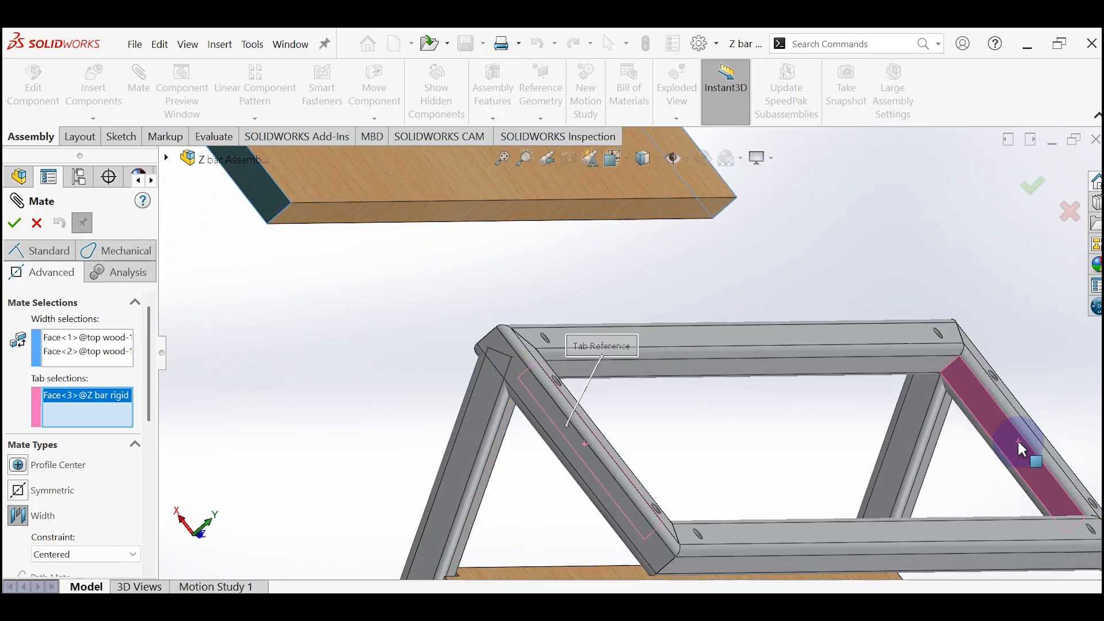
left_click(15, 223)
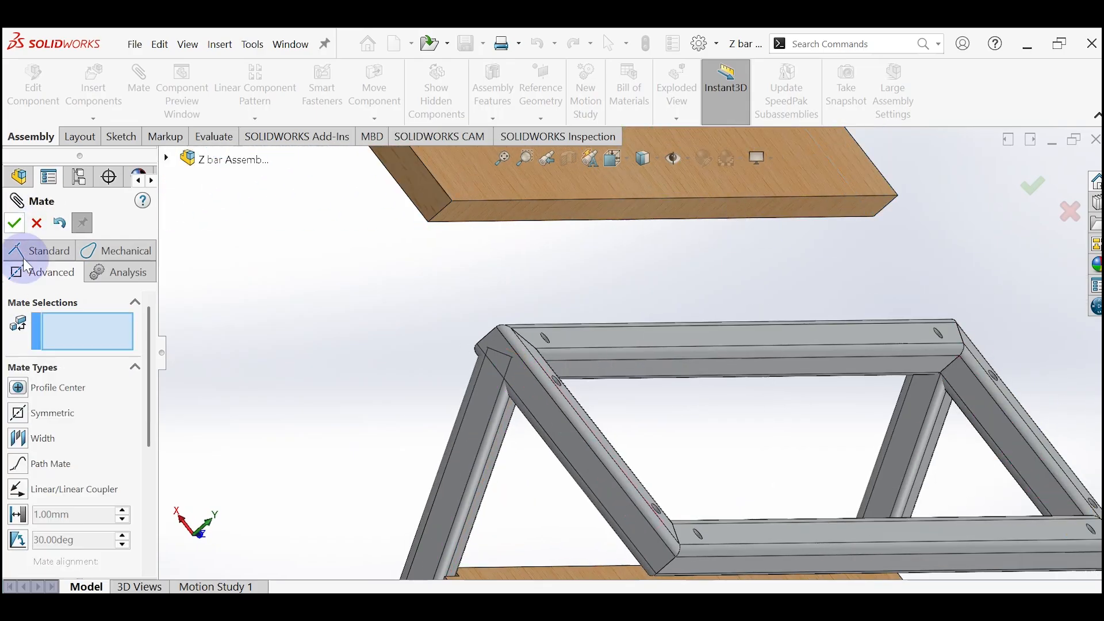
Step: Start a second Width mate with the top board's two long side faces as the width selections
left_click(41, 439)
middle_click_drag(559, 330, 488, 213)
left_click(557, 230)
scroll(488, 213, "down", 3)
left_click(488, 234)
Step: Set the inner faces of the upper shelf's two long tubes as tab selections, apply the centred Width mate and leave mating
middle_click_drag(713, 294, 635, 307)
scroll(917, 363, "up", 5)
middle_click_drag(911, 368, 767, 300)
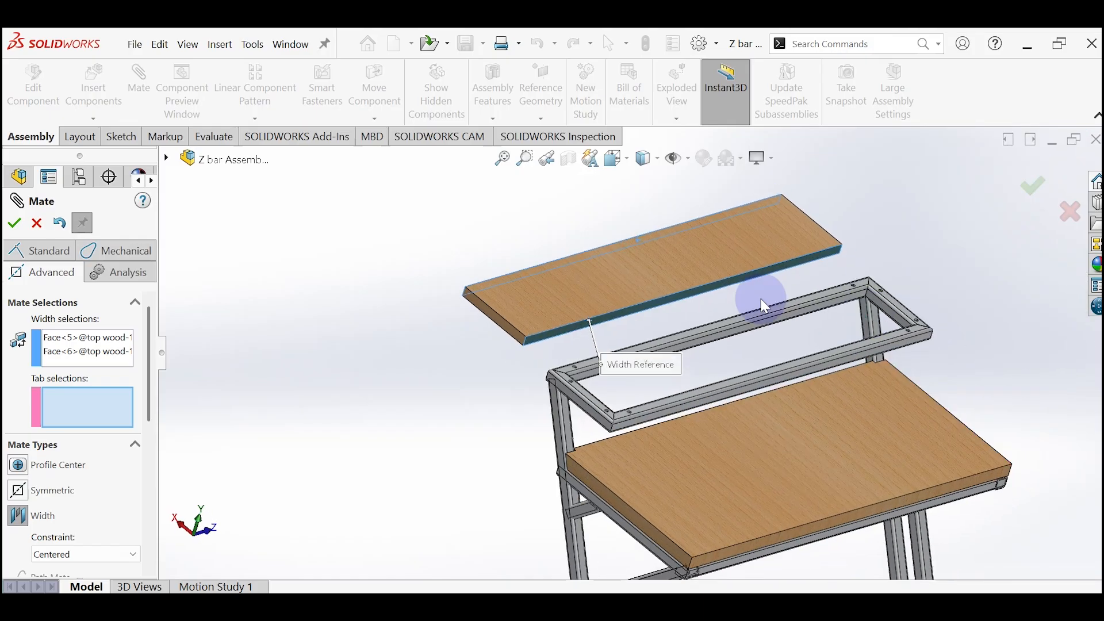
scroll(747, 318, "down", 6)
left_click(672, 415)
scroll(672, 416, "up", 5)
middle_click_drag(684, 424, 653, 428)
scroll(612, 425, "down", 2)
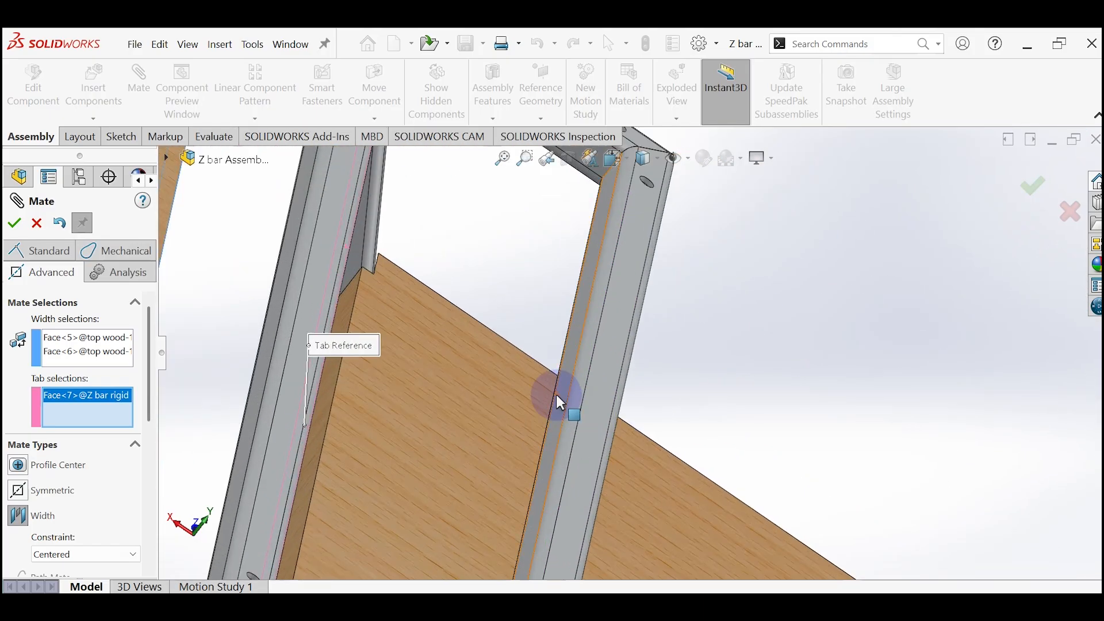
left_click(556, 393)
left_click(1032, 185)
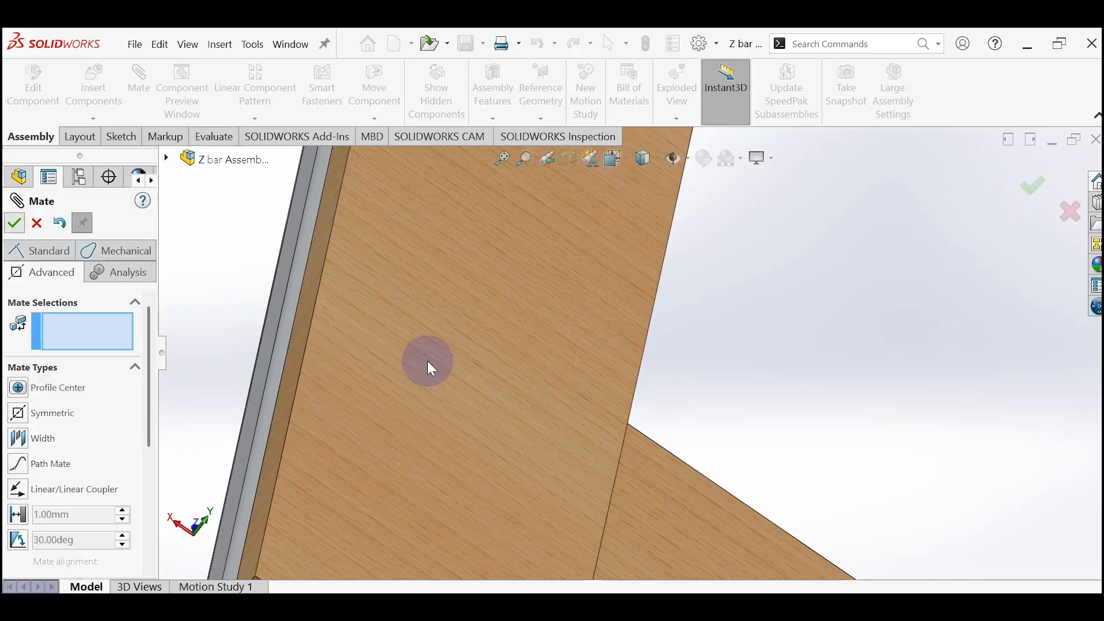
key("Escape")
Step: Start Smart Fasteners and select the drilled underside faces of the main shelf's two long tubes
scroll(426, 359, "up", 5)
middle_click_drag(386, 291, 407, 364)
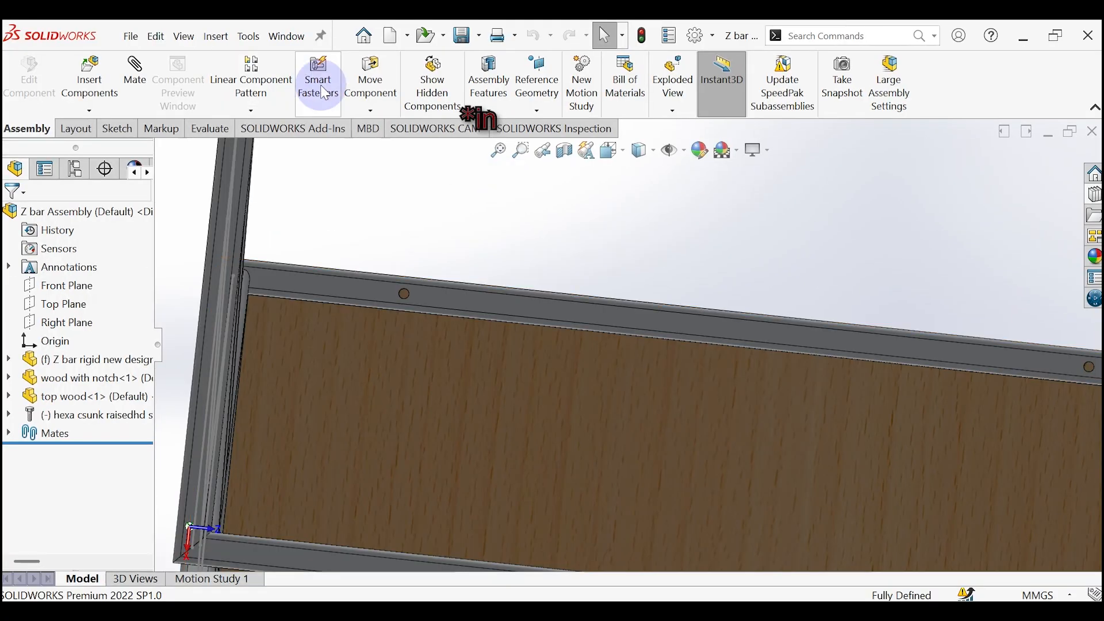
left_click(334, 96)
left_click(591, 357)
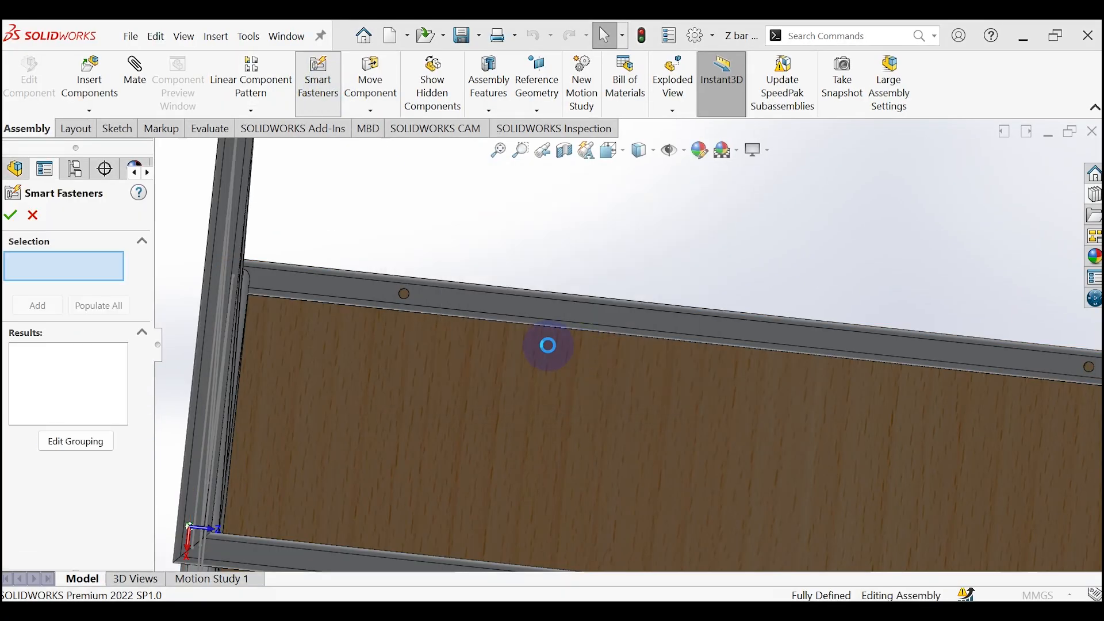
left_click(441, 303)
scroll(620, 397, "up", 3)
left_click(648, 549)
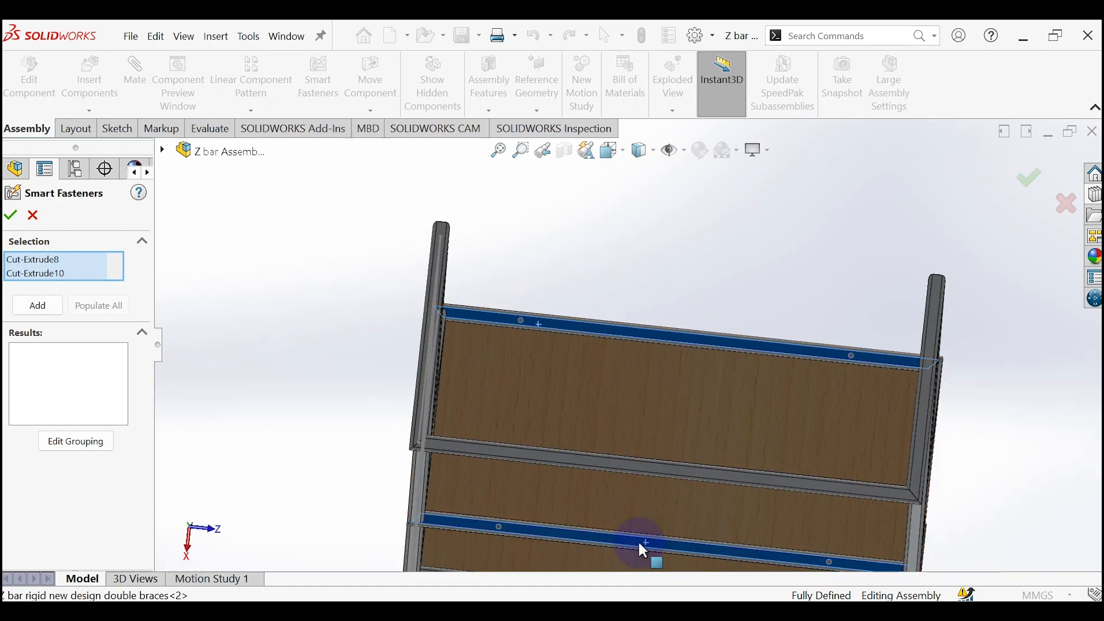
Step: Add the drilled faces of the main shelf's side tube and the upper shelf's short and long tubes to the fastener selection
scroll(644, 446, "up", 3)
middle_click_drag(646, 444, 606, 436)
scroll(706, 405, "down", 7)
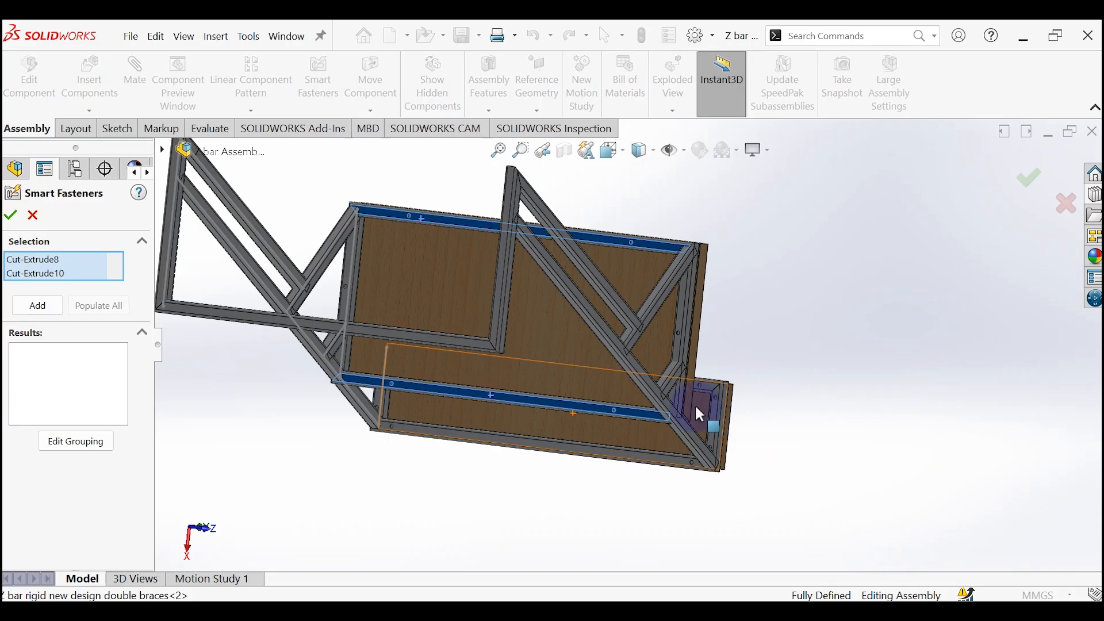
left_click(646, 250)
left_click(715, 345)
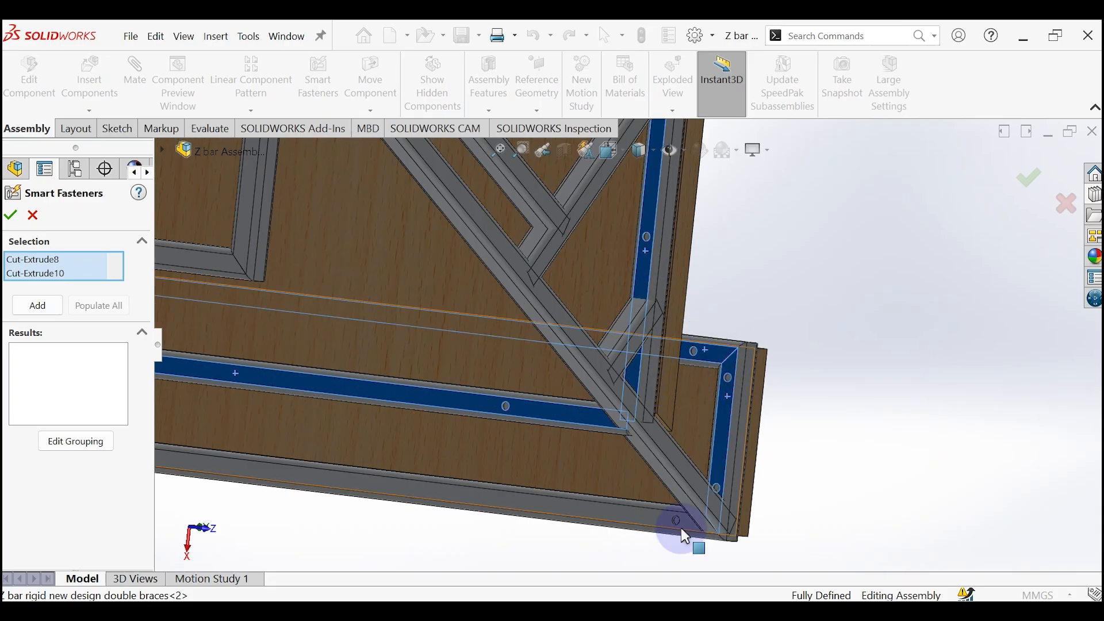
left_click(651, 520)
Step: Add the drilled faces of the side tubes at the opposite end of both shelves to the fastener selection
scroll(455, 385, "up", 5)
middle_click_drag(448, 382, 388, 353)
scroll(285, 338, "down", 5)
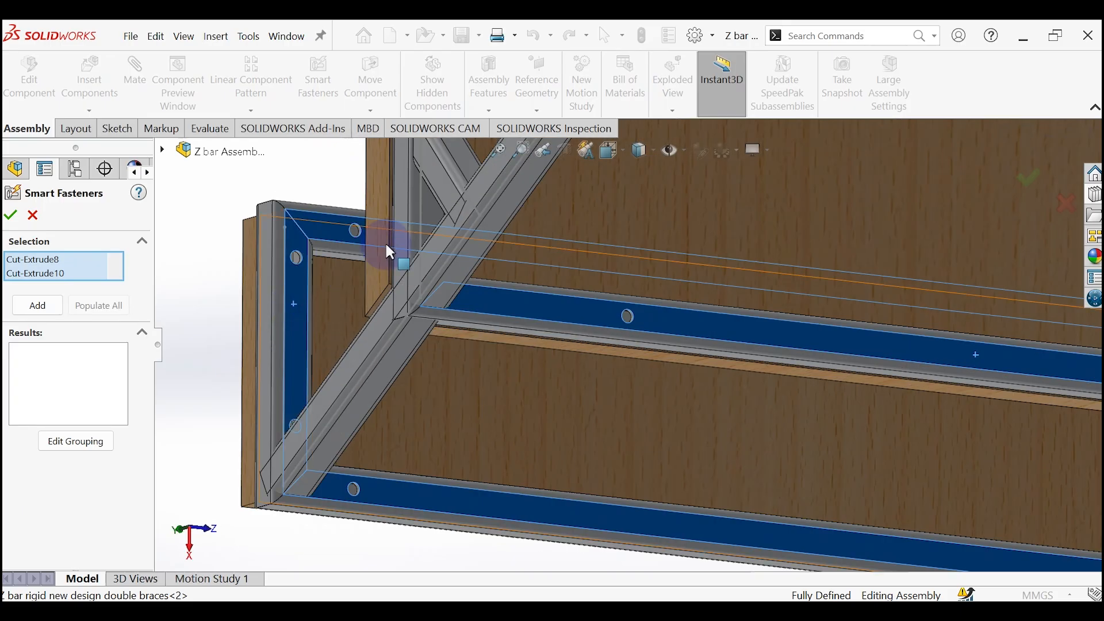
scroll(384, 242, "up", 5)
left_click(549, 208)
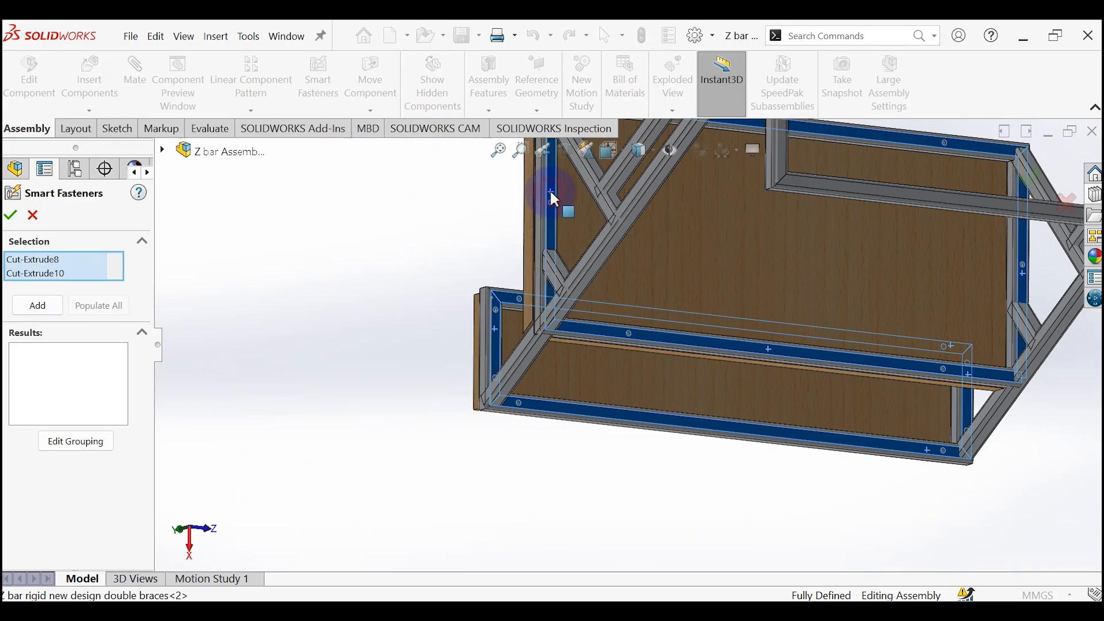
middle_click_drag(786, 235, 295, 180)
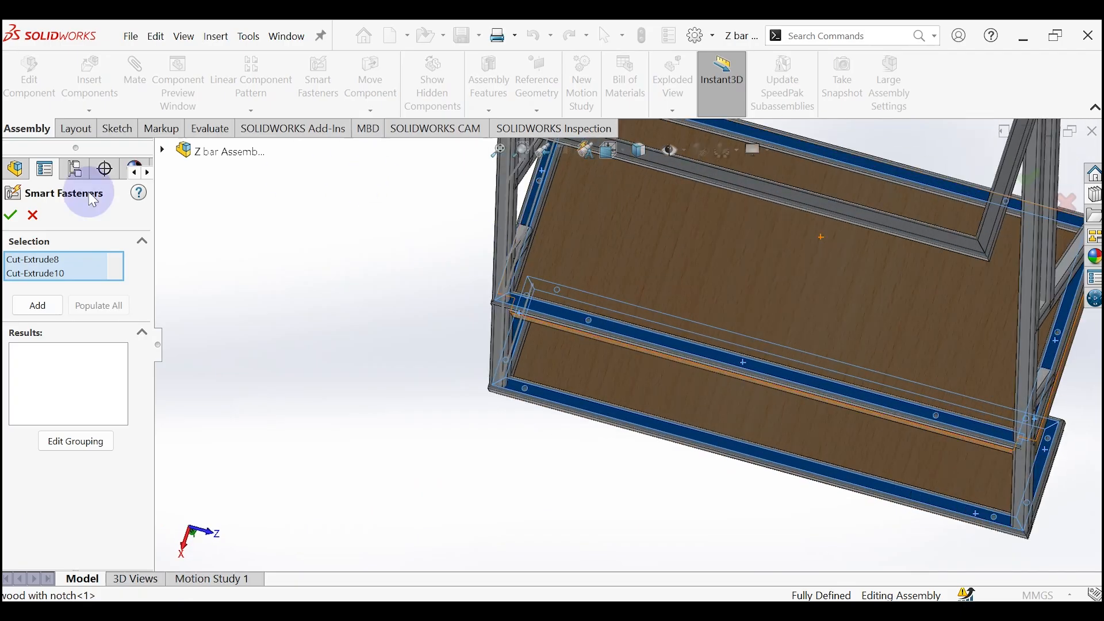
Step: Add smart fasteners to the selected holes and show the series component settings for the socket head cap screws
left_click(36, 308)
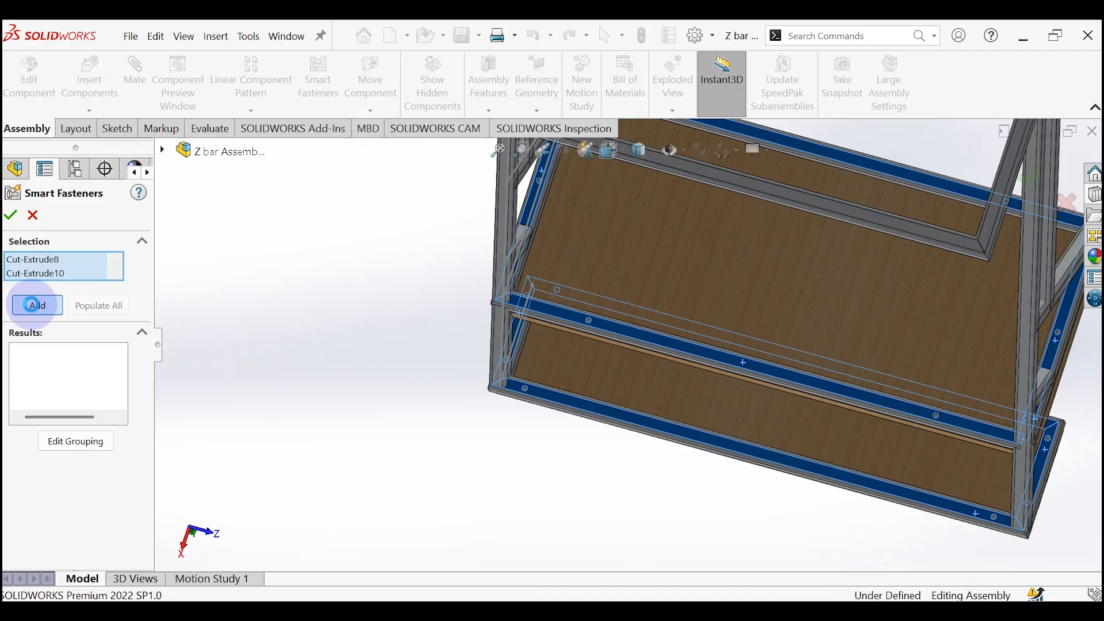
left_click(34, 305)
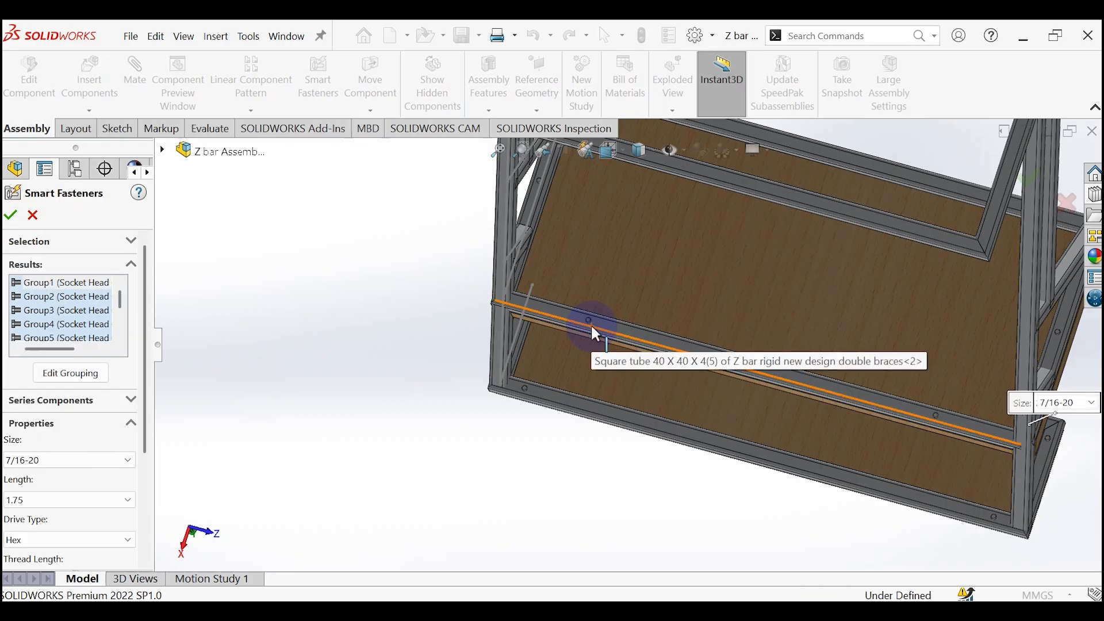
scroll(609, 333, "down", 6)
scroll(625, 333, "up", 3)
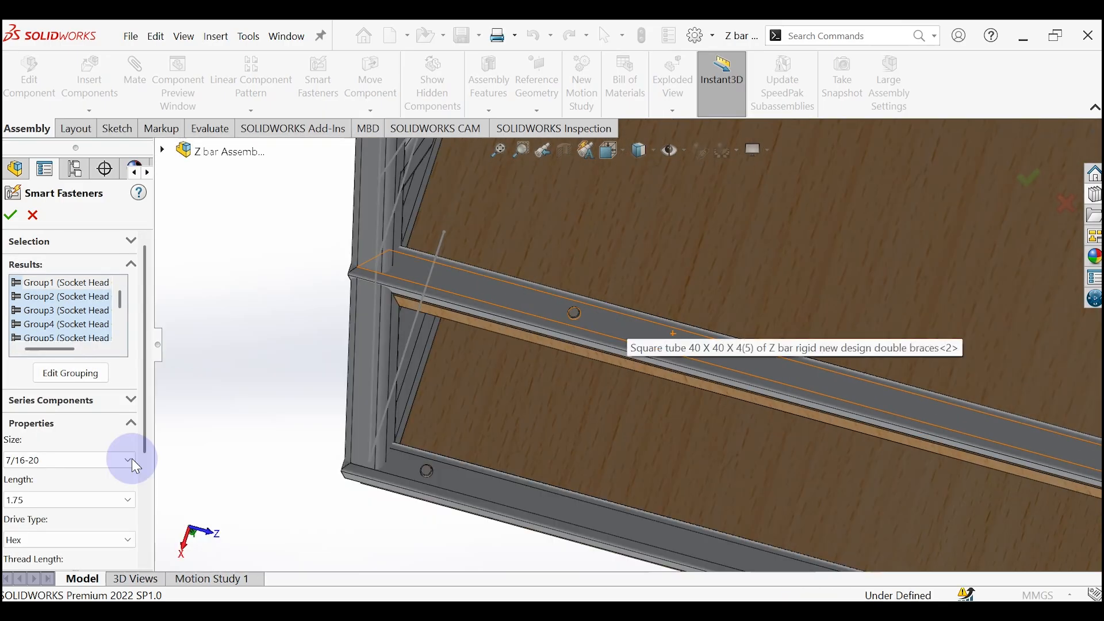
left_click(57, 403)
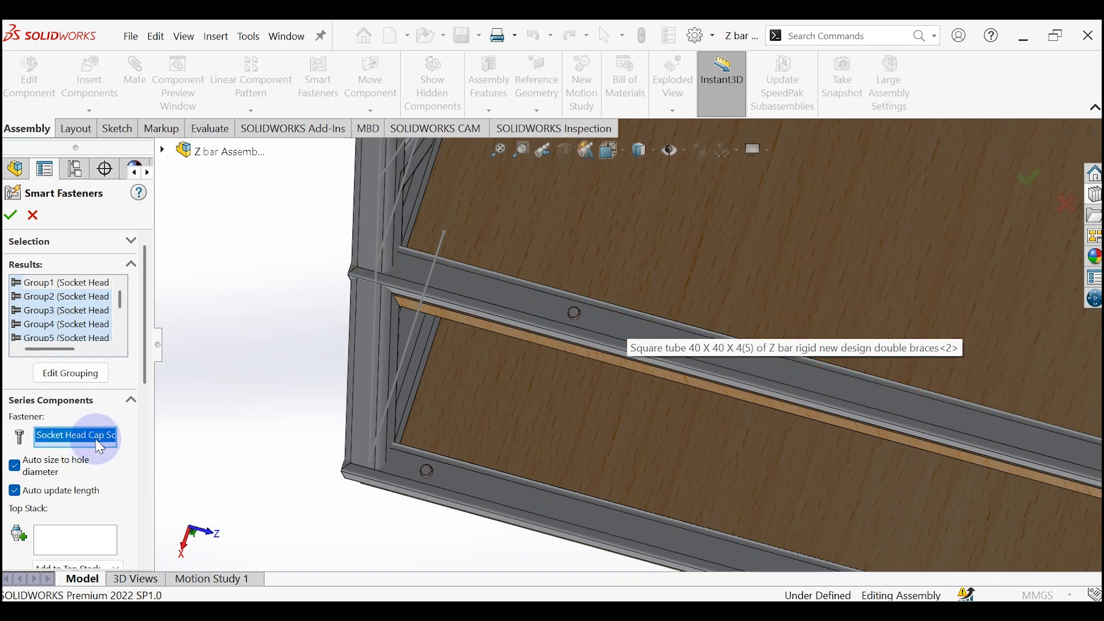
scroll(71, 524, "down", 3)
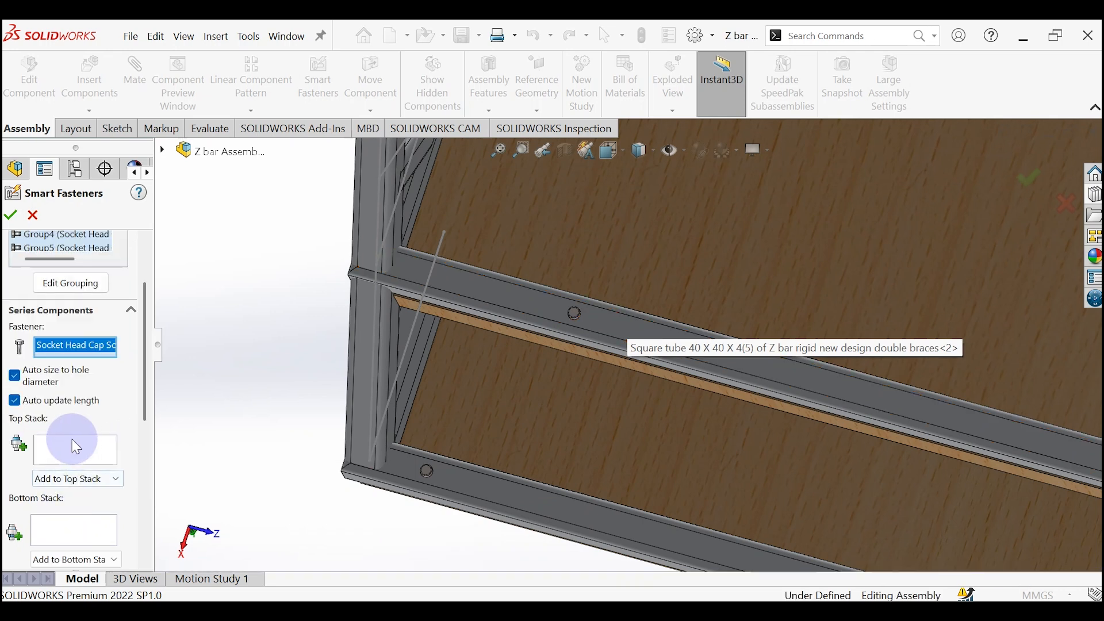
left_click_drag(144, 405, 162, 362)
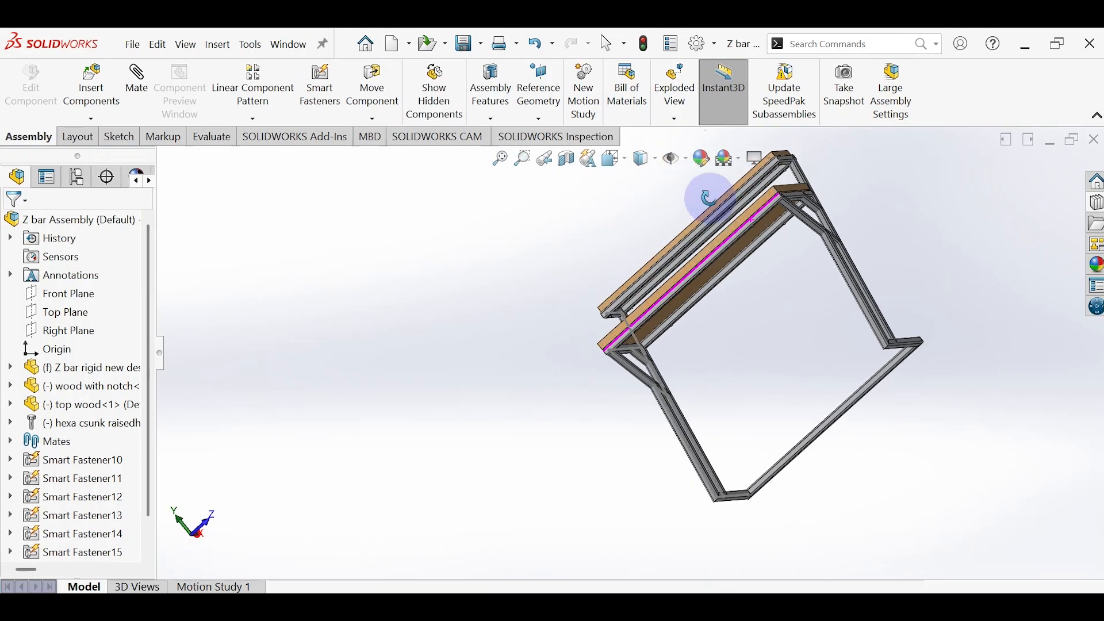
Step: Start an exploded view and select the three socket head cap screws at one end of the main shelf's underside
left_click(683, 92)
scroll(696, 253, "down", 5)
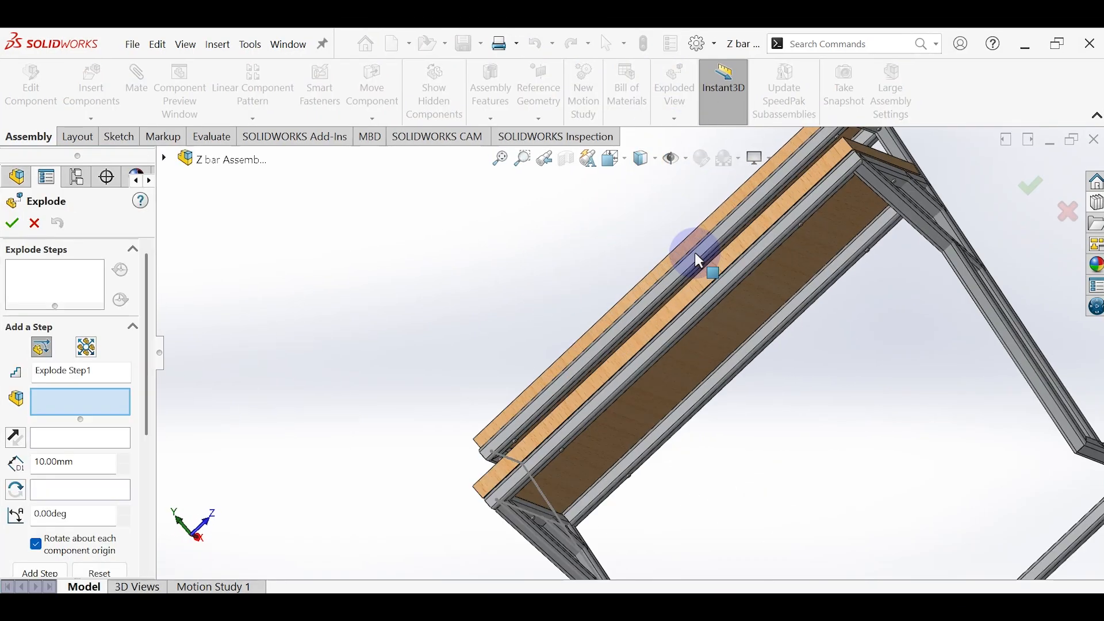
scroll(862, 244, "down", 3)
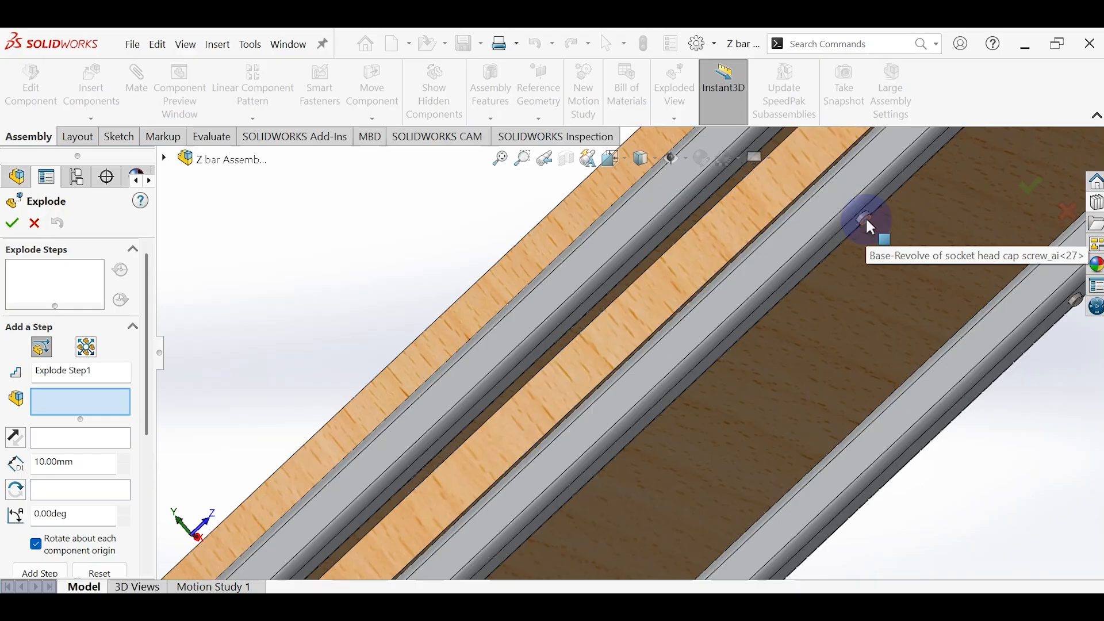
left_click(871, 228)
scroll(986, 321, "up", 3)
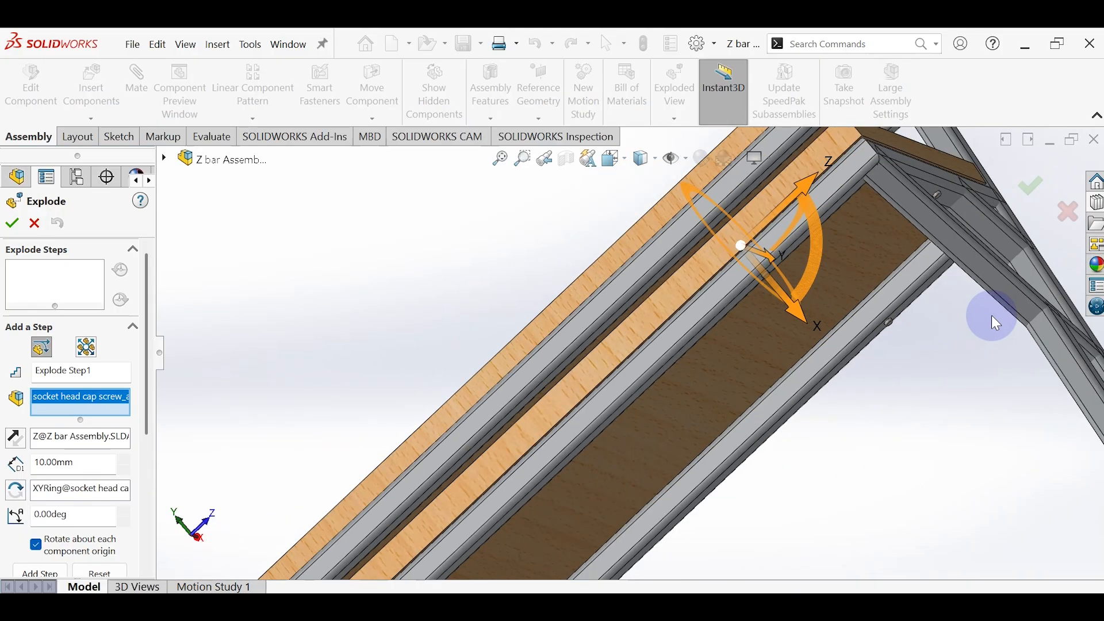
left_click(890, 323)
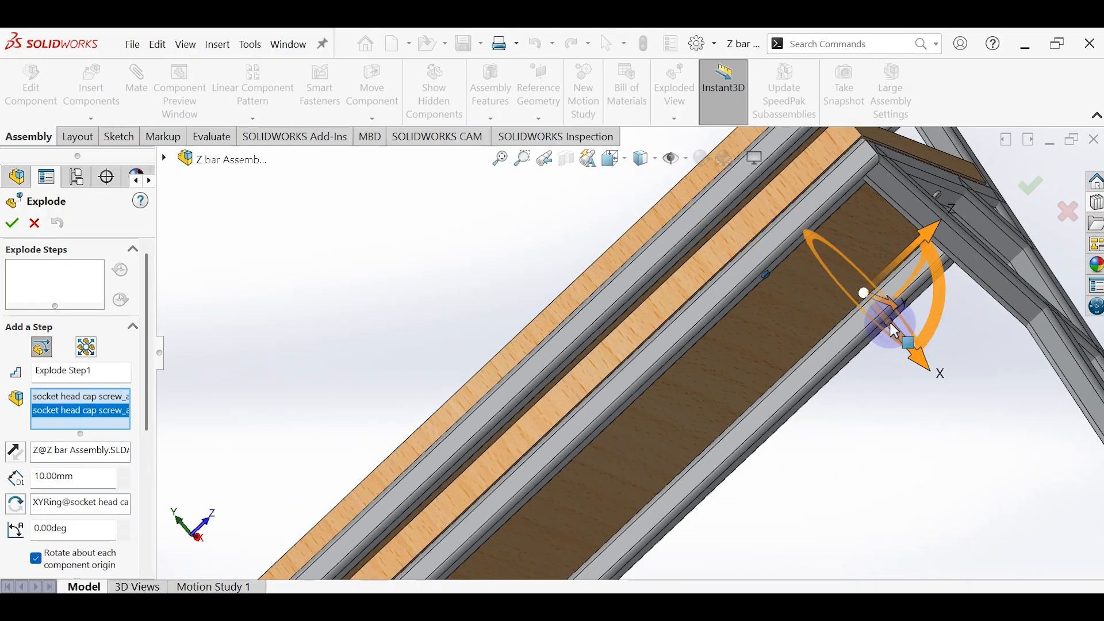
left_click(938, 195)
scroll(632, 402, "up", 3)
scroll(554, 488, "down", 3)
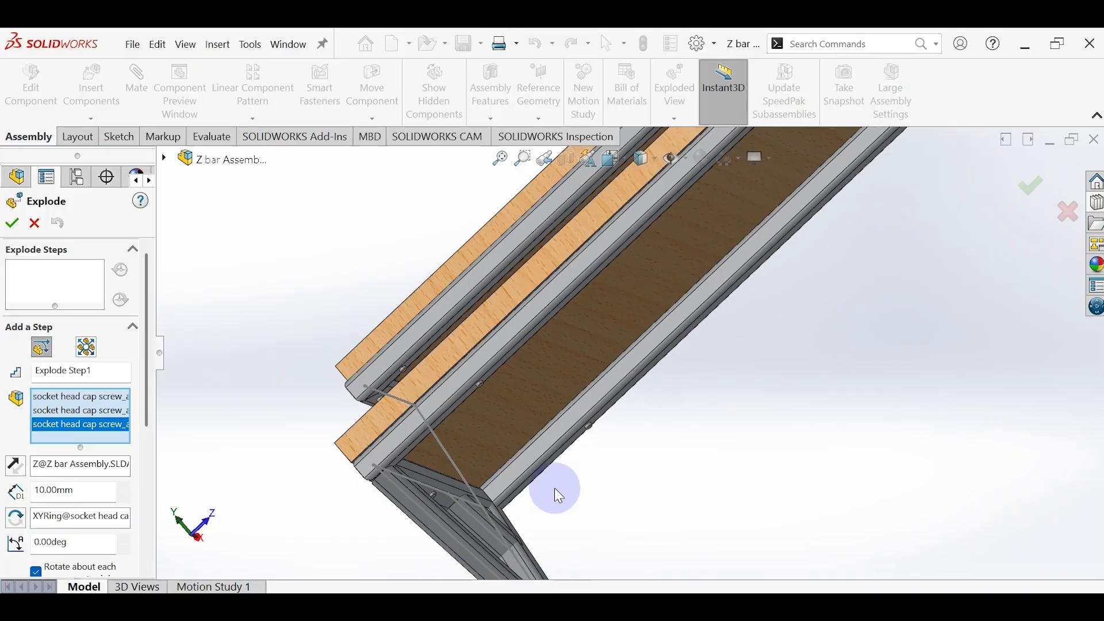
Step: Add the three socket head cap screws at the main shelf's opposite end to the explode selection, leaving the frame out
scroll(575, 437, "down", 3)
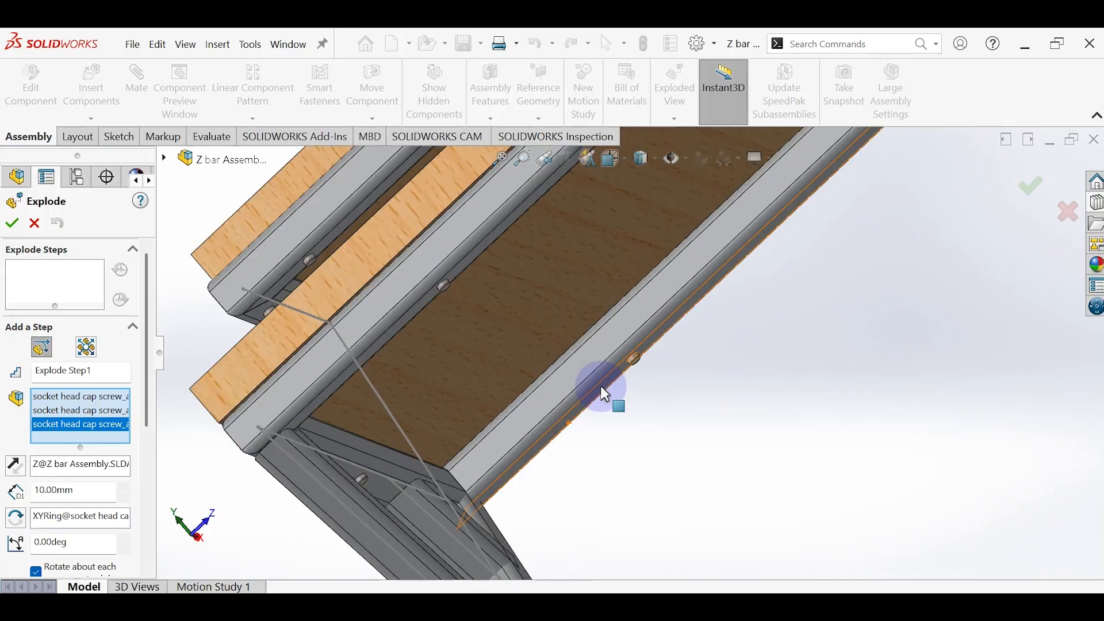
left_click(637, 361)
left_click(441, 286)
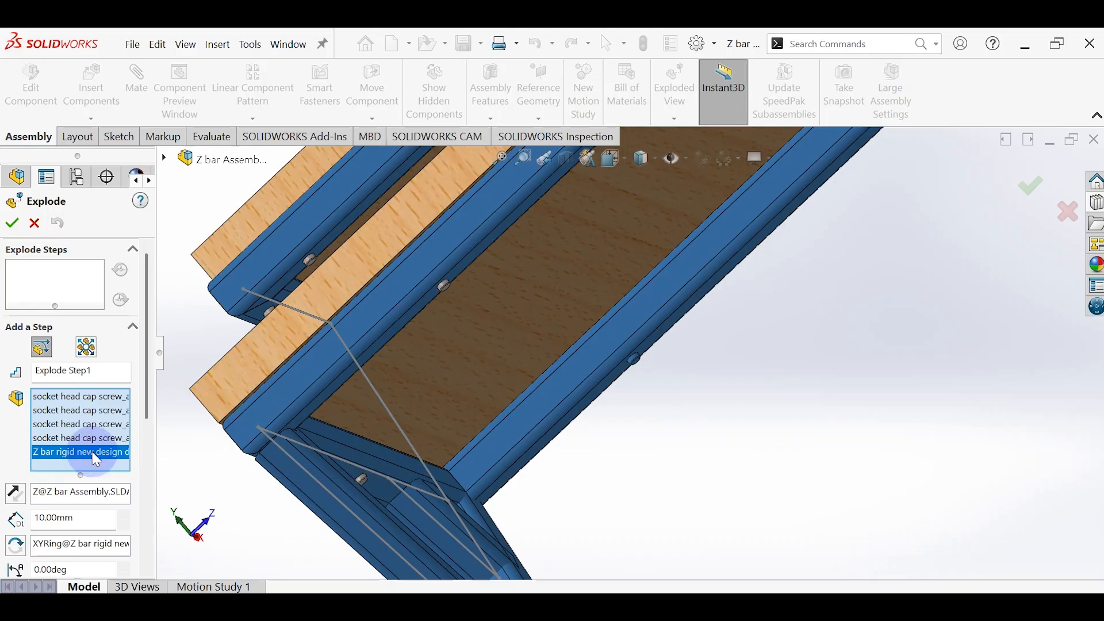
key("Delete")
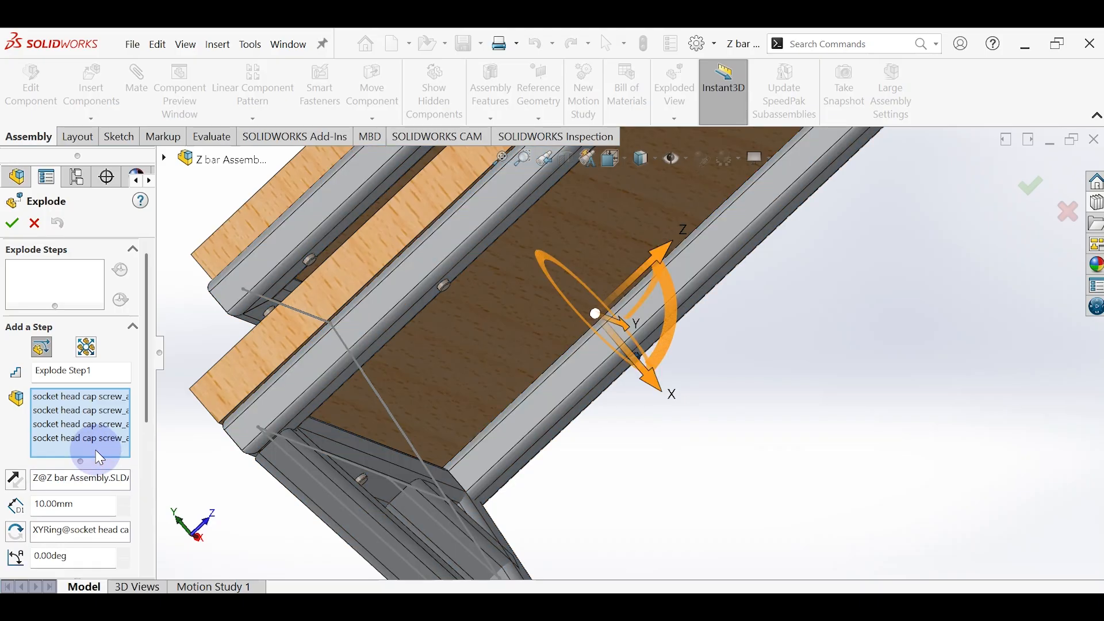
left_click(444, 285)
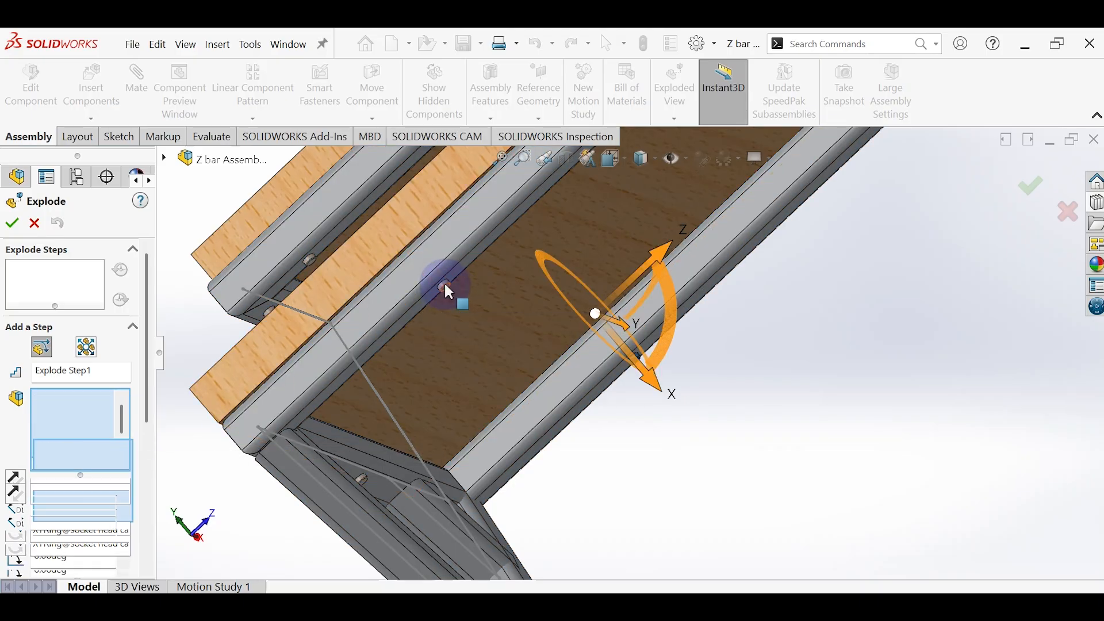
left_click(365, 486)
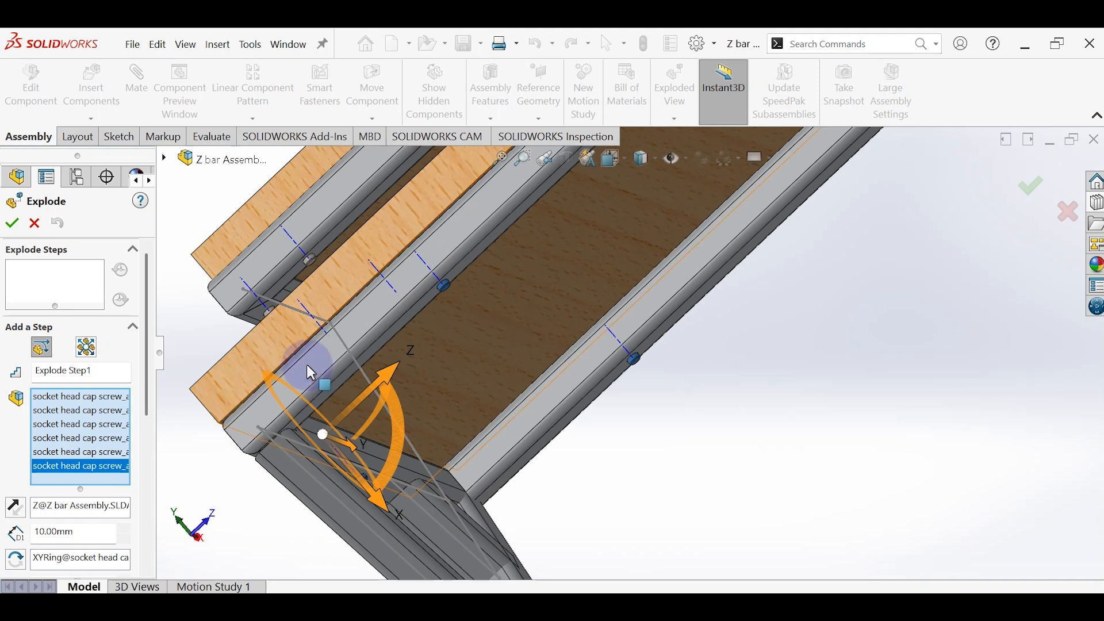
Step: Explode the six main shelf screws about 1268 mm along the X axis away from the frame and complete the explode step
scroll(442, 404, "up", 2)
scroll(543, 353, "up", 3)
left_click_drag(608, 423, 793, 581)
scroll(733, 397, "up", 5)
scroll(719, 407, "down", 3)
left_click_drag(633, 487, 657, 534)
scroll(574, 322, "up", 1)
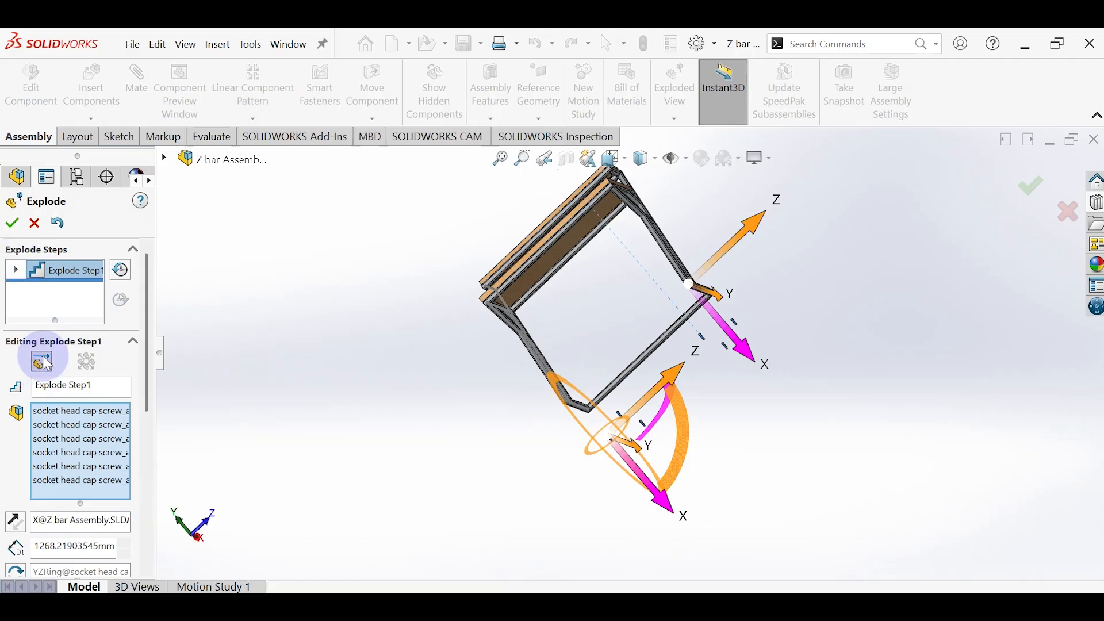
left_click_drag(148, 344, 143, 439)
left_click(35, 434)
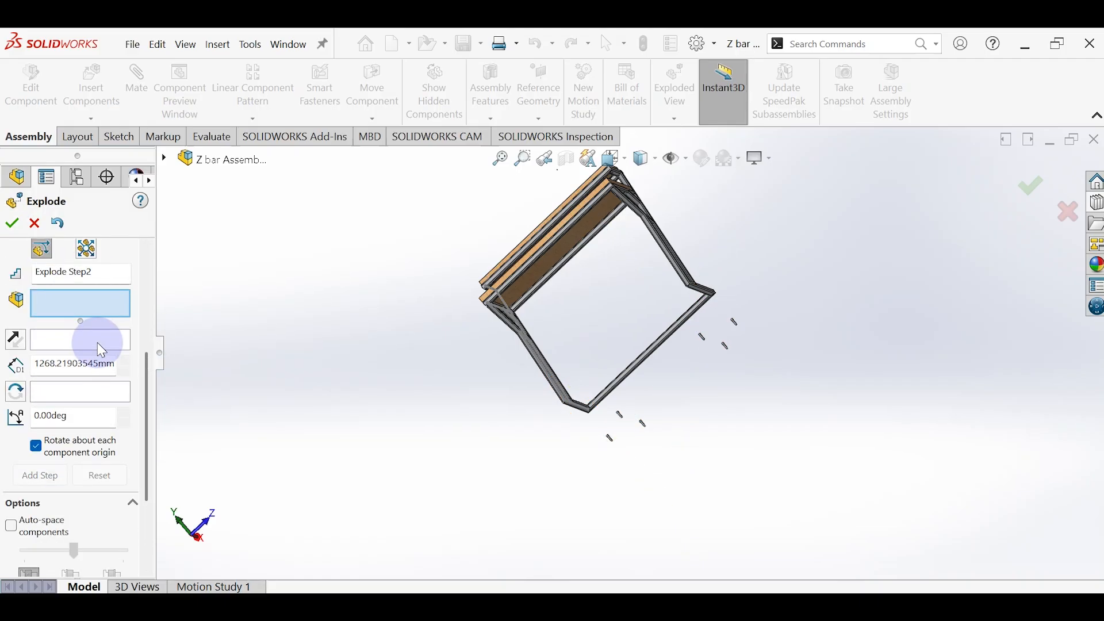
left_click(558, 253)
scroll(561, 246, "down", 3)
left_click_drag(829, 342, 716, 322)
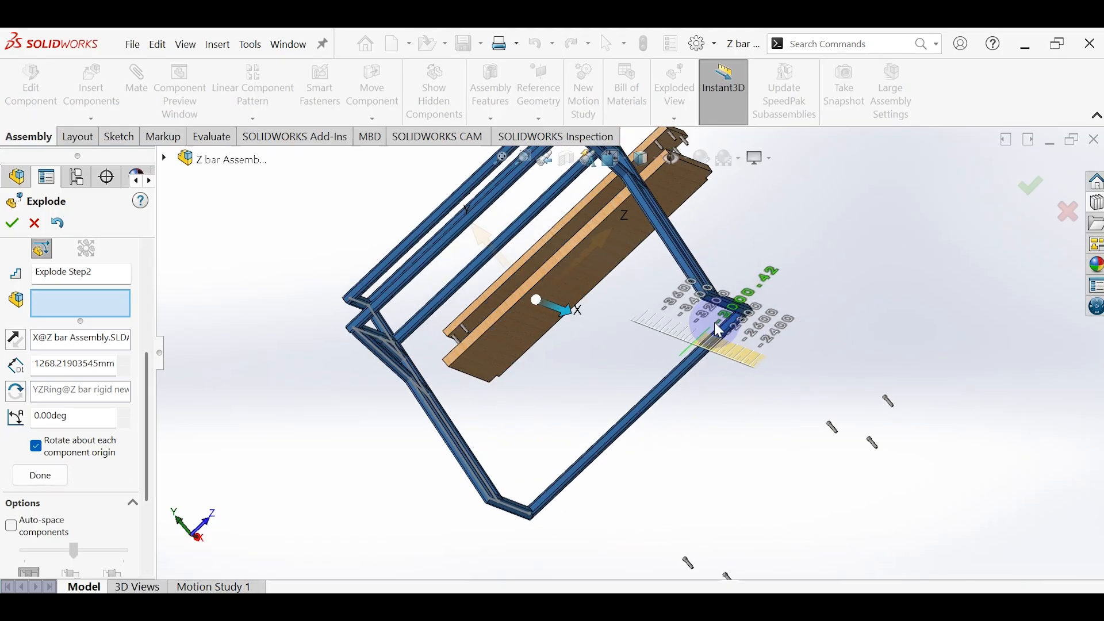
key("ctrl+z")
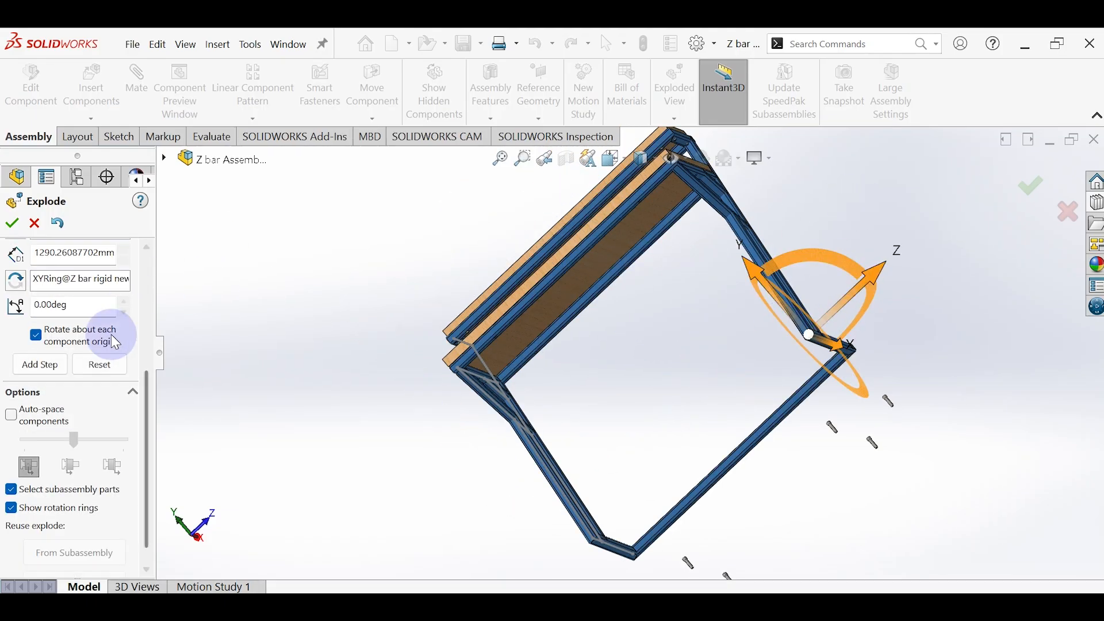
left_click(74, 373)
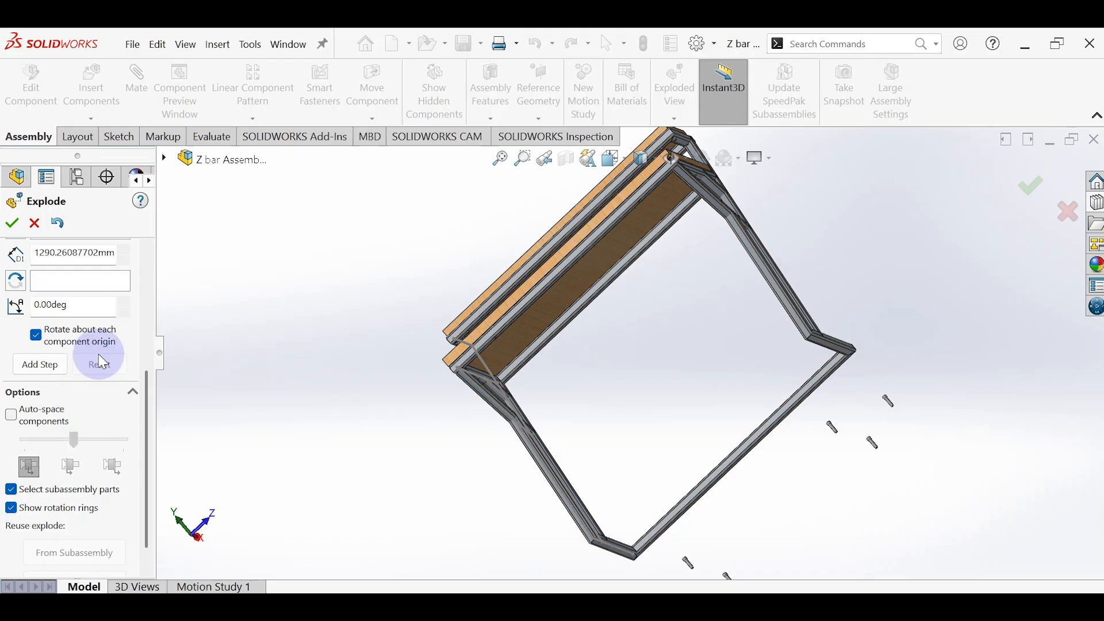
Step: Explode the notched wood board about 1896 mm along the X axis, off the main shelf, and complete the explode step
left_click(598, 253)
left_click_drag(599, 271, 424, 270)
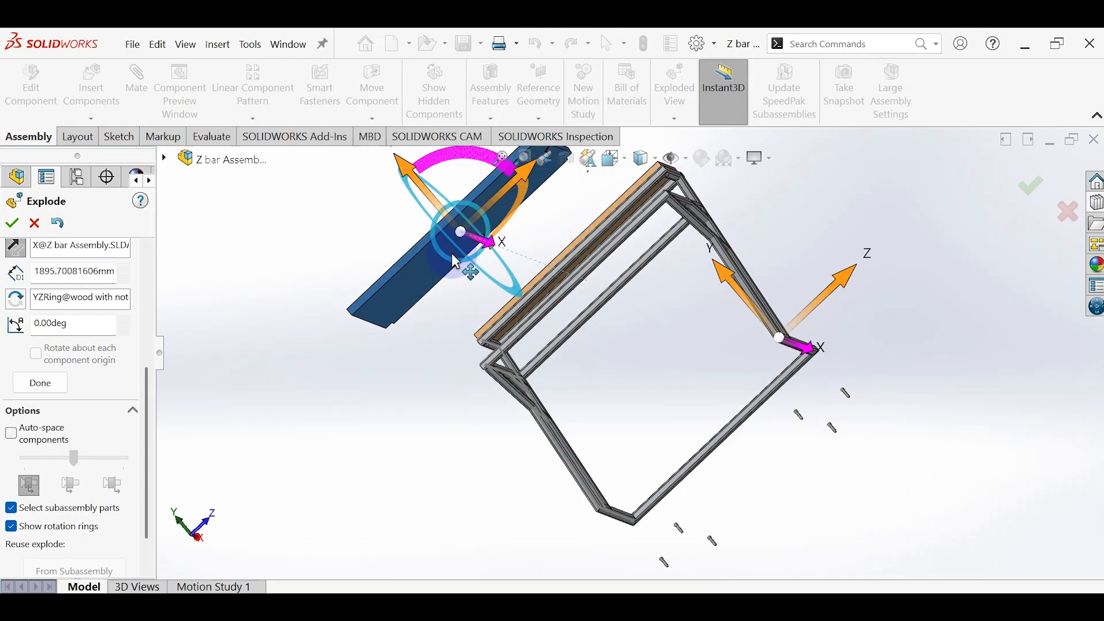
scroll(295, 314, "up", 3)
left_click(44, 383)
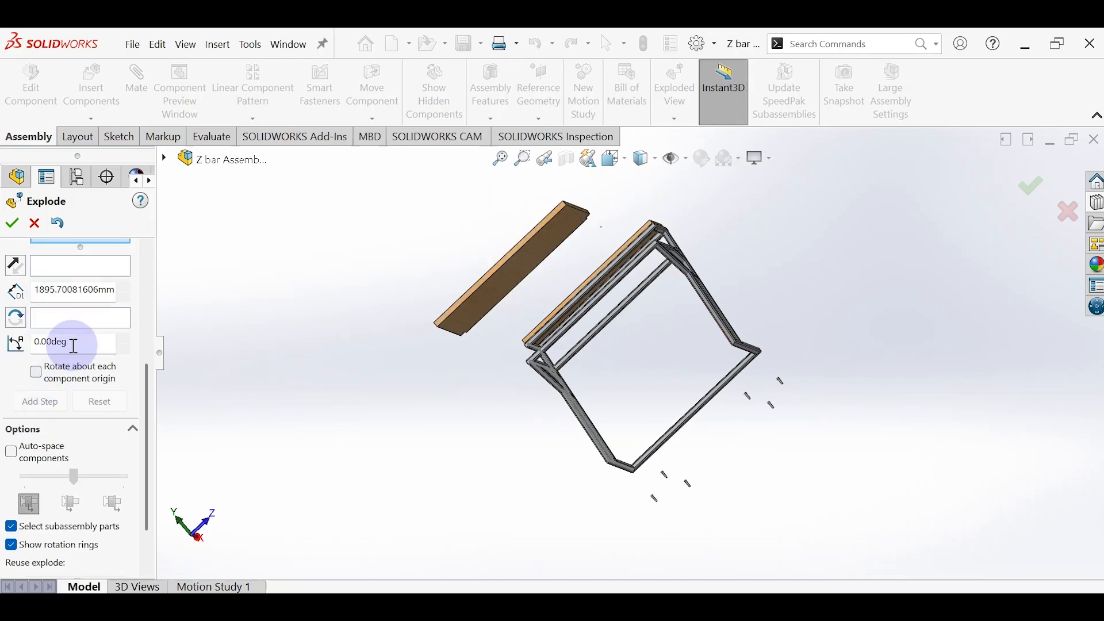
Step: Select the four socket head cap screws at one end of the upper shelf's underside for the next explode step
scroll(604, 275, "down", 6)
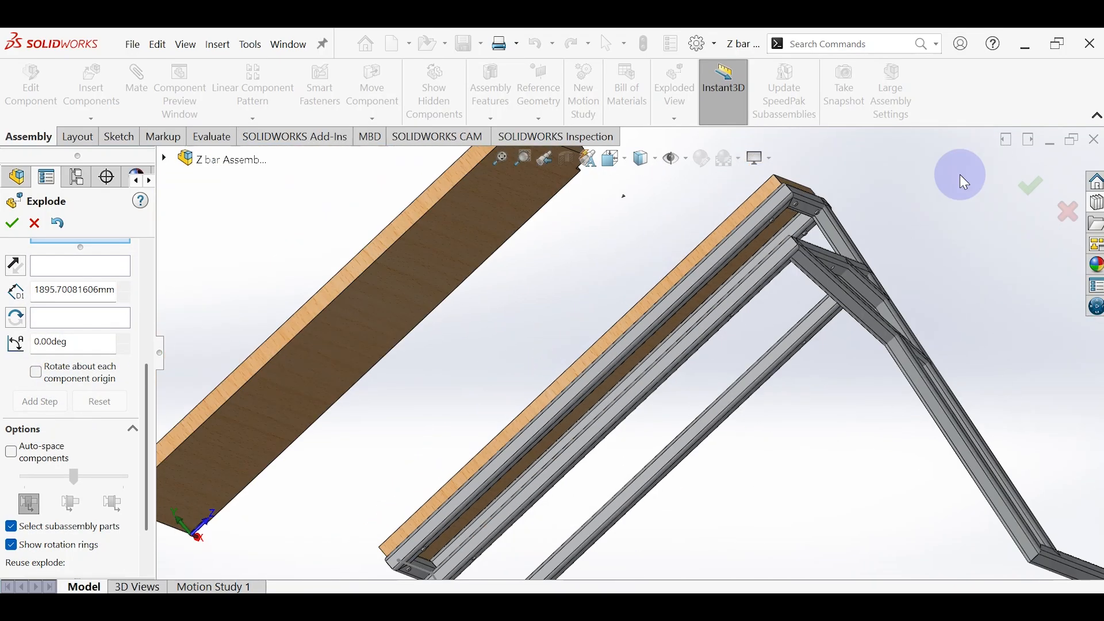
scroll(772, 206, "down", 2)
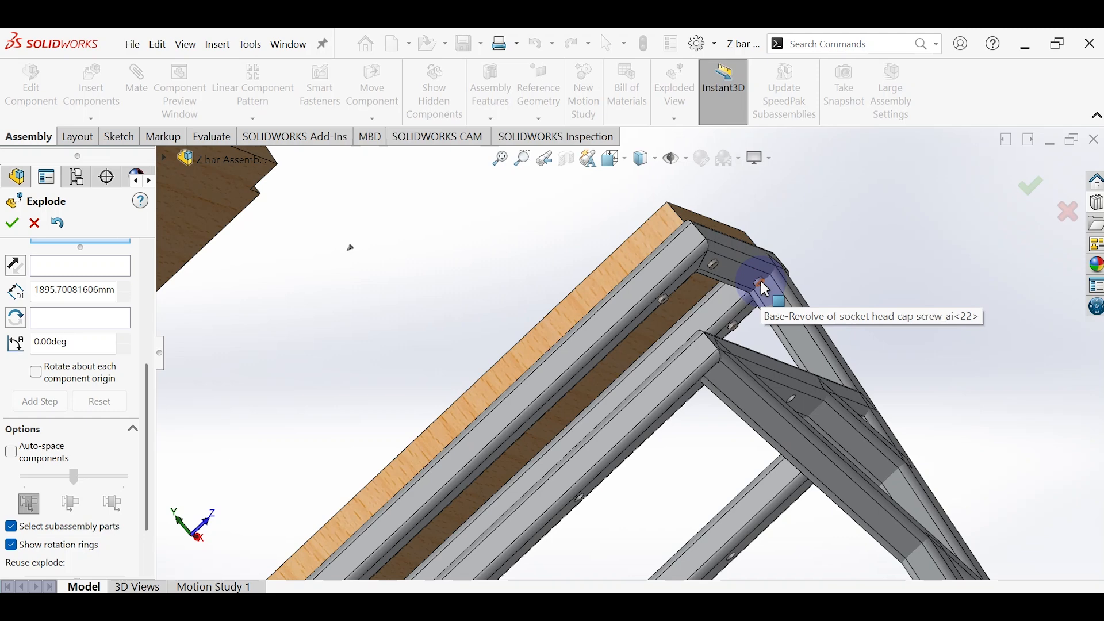
left_click(730, 277)
left_click(713, 265)
left_click(663, 300)
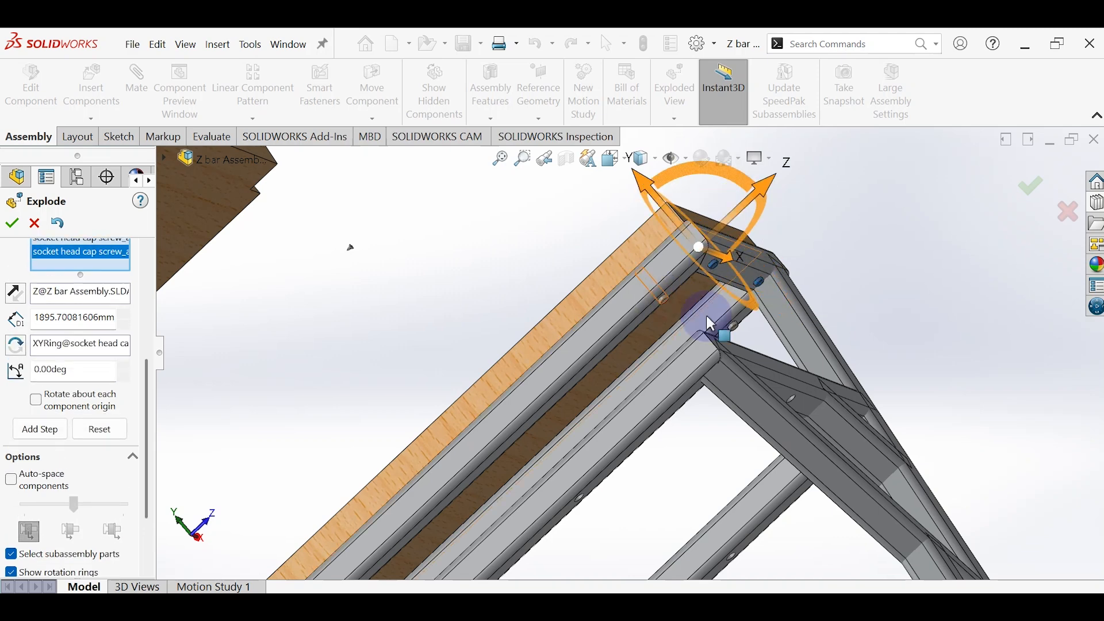
left_click(733, 326)
Step: Add the four socket head cap screws at the opposite end of the upper shelf to the explode selection
scroll(578, 492, "down", 1)
scroll(552, 468, "up", 6)
scroll(515, 448, "down", 3)
scroll(408, 530, "down", 2)
scroll(468, 492, "up", 2)
scroll(524, 412, "down", 3)
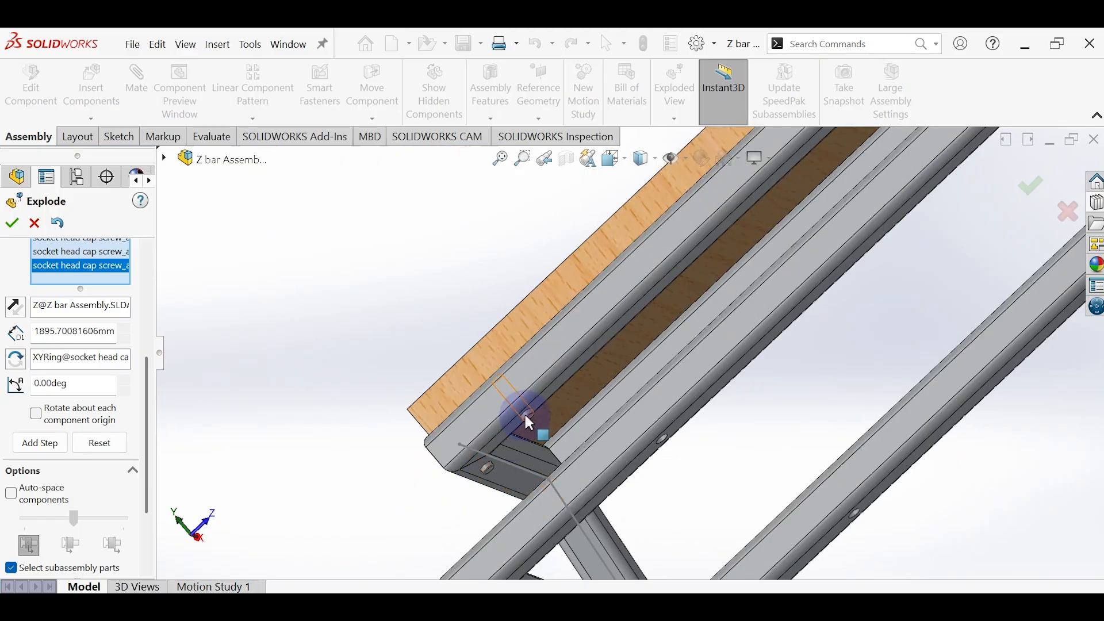
left_click(523, 412)
middle_click_drag(488, 462, 586, 393)
scroll(538, 398, "down", 4)
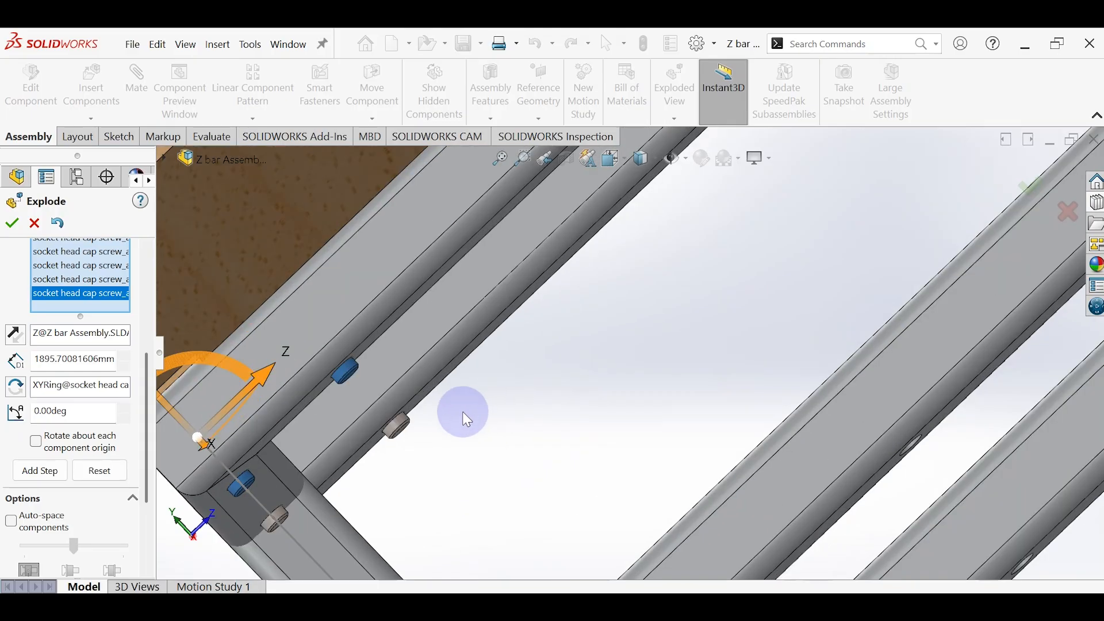
left_click(404, 423)
left_click(276, 520)
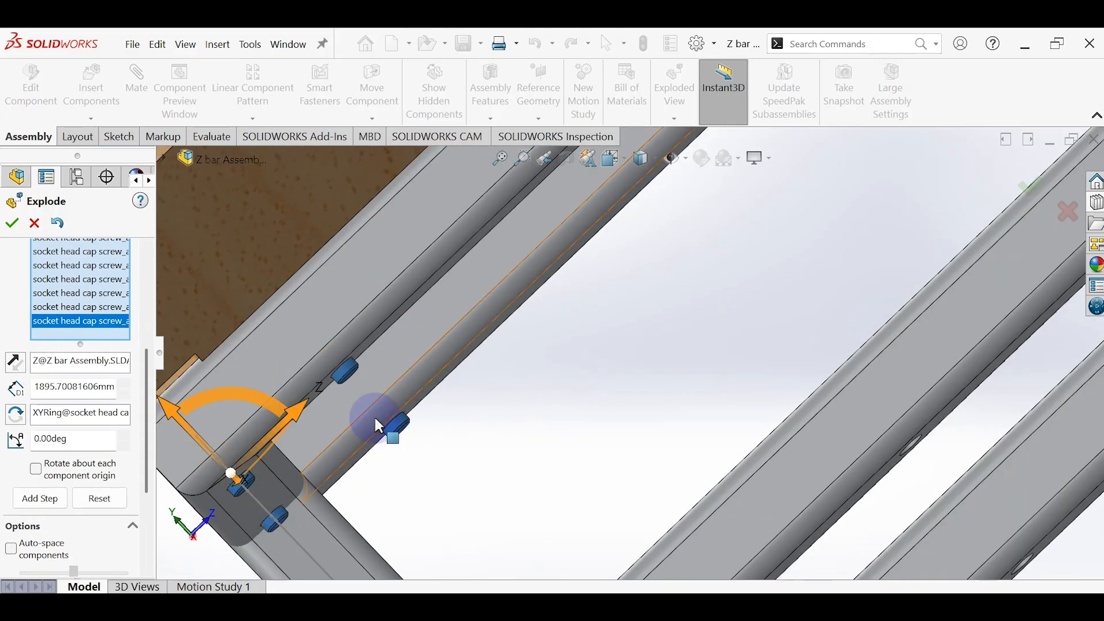
Step: Explode the eight upper shelf screws about 1451 mm downward along the Y axis and complete the explode step
scroll(560, 339, "up", 5)
middle_click_drag(561, 331, 564, 255)
scroll(564, 253, "down", 2)
scroll(601, 325, "up", 2)
scroll(653, 233, "up", 4)
middle_click_drag(658, 235, 807, 223)
scroll(856, 192, "up", 4)
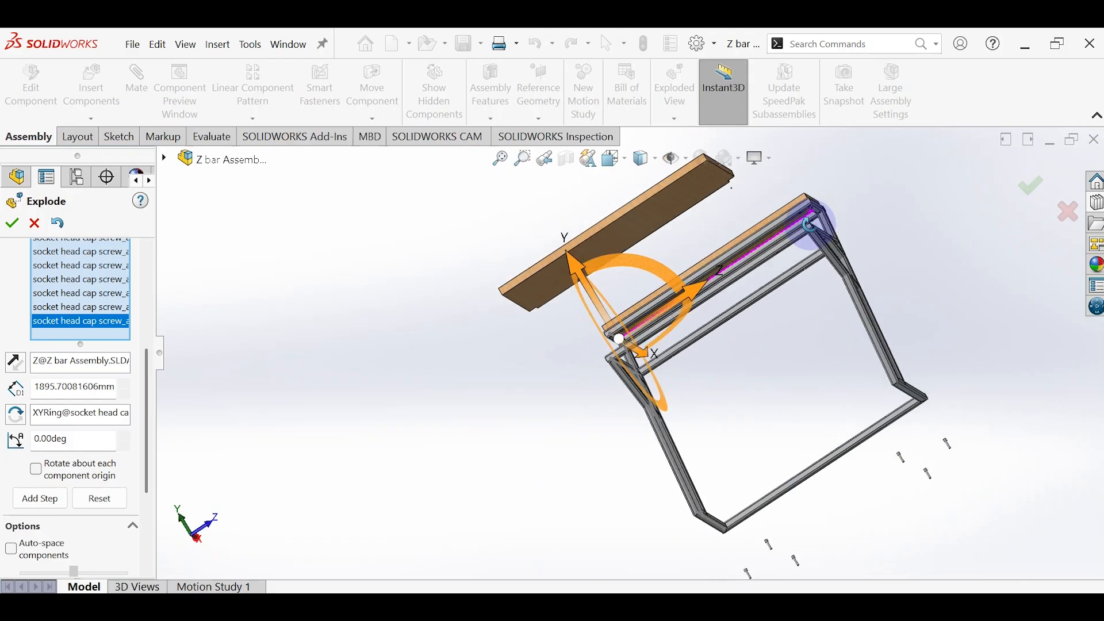
scroll(809, 221, "down", 5)
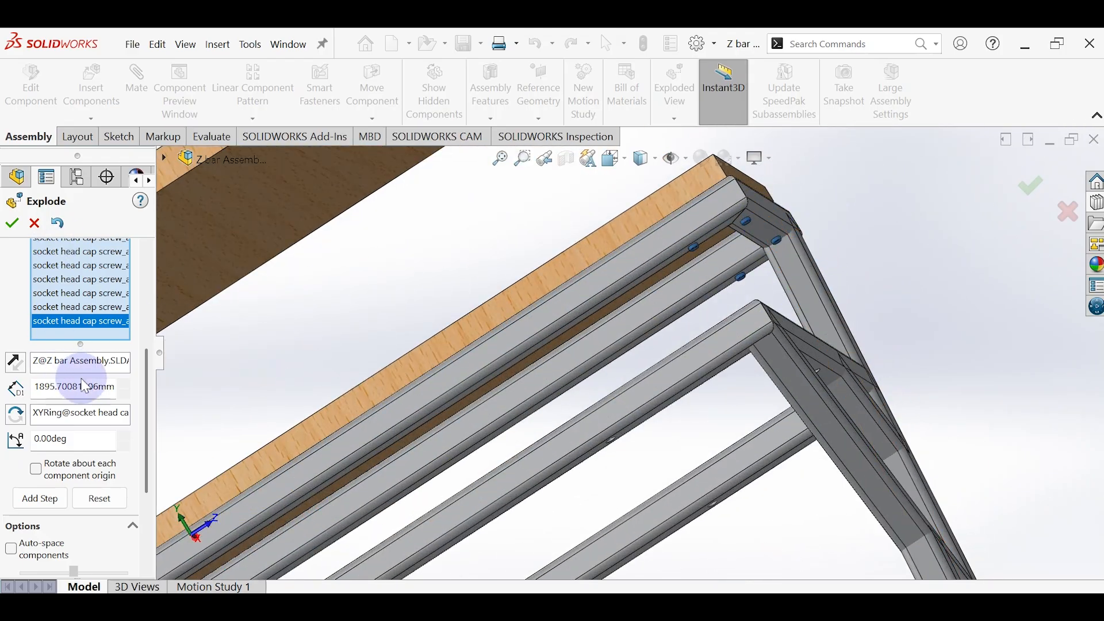
scroll(741, 254, "up", 5)
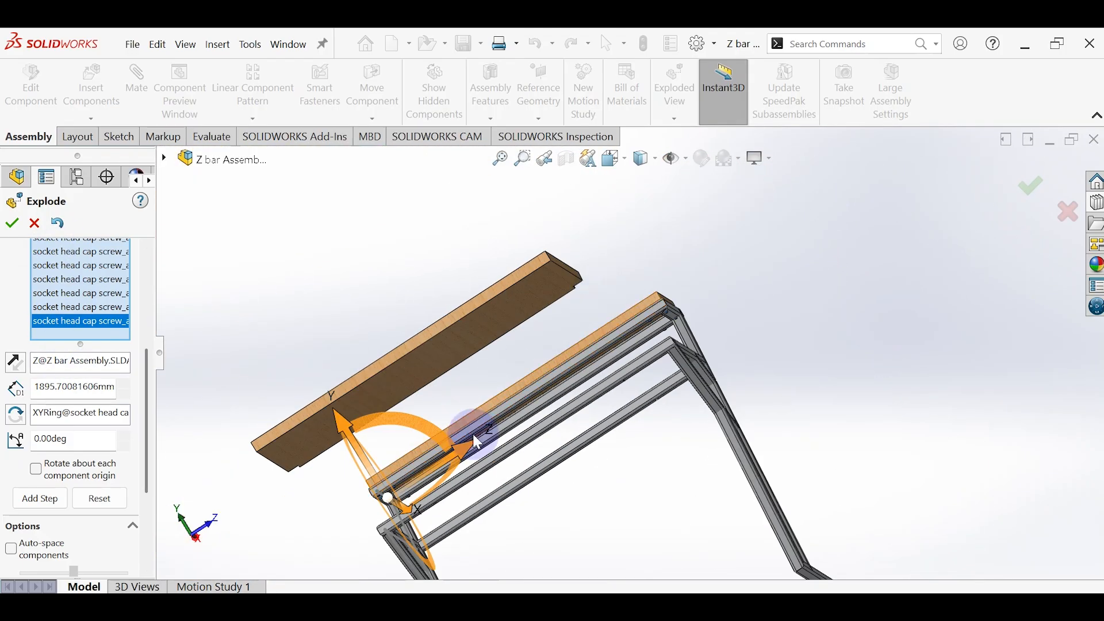
left_click_drag(367, 457, 401, 435)
scroll(575, 494, "up", 3)
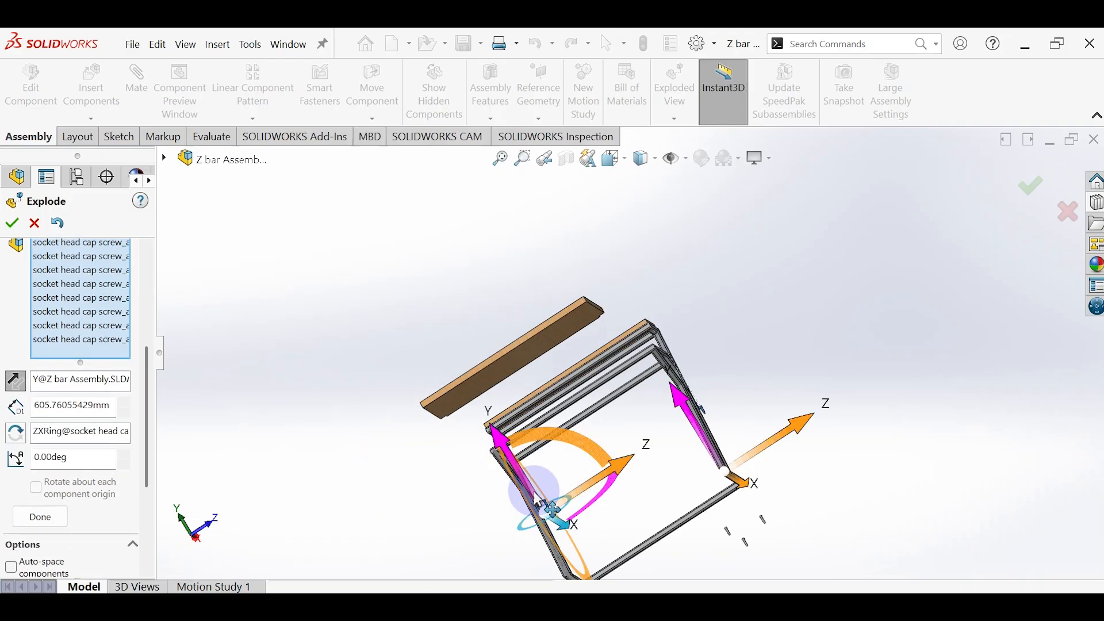
left_click_drag(531, 493, 576, 606)
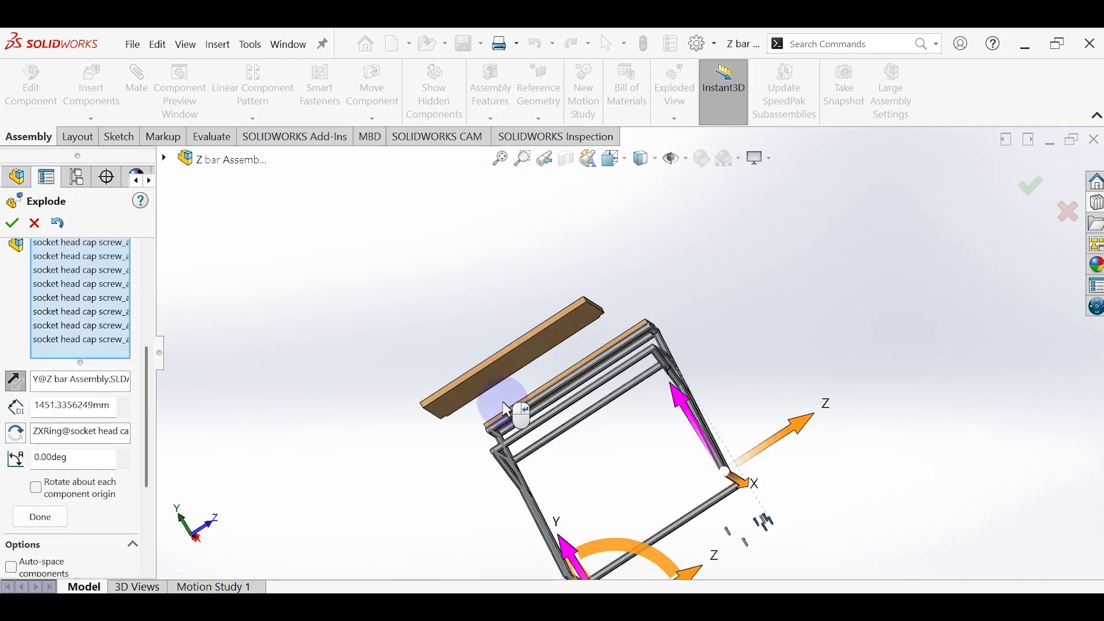
scroll(506, 400, "down", 4)
scroll(509, 407, "down", 2)
left_click(40, 516)
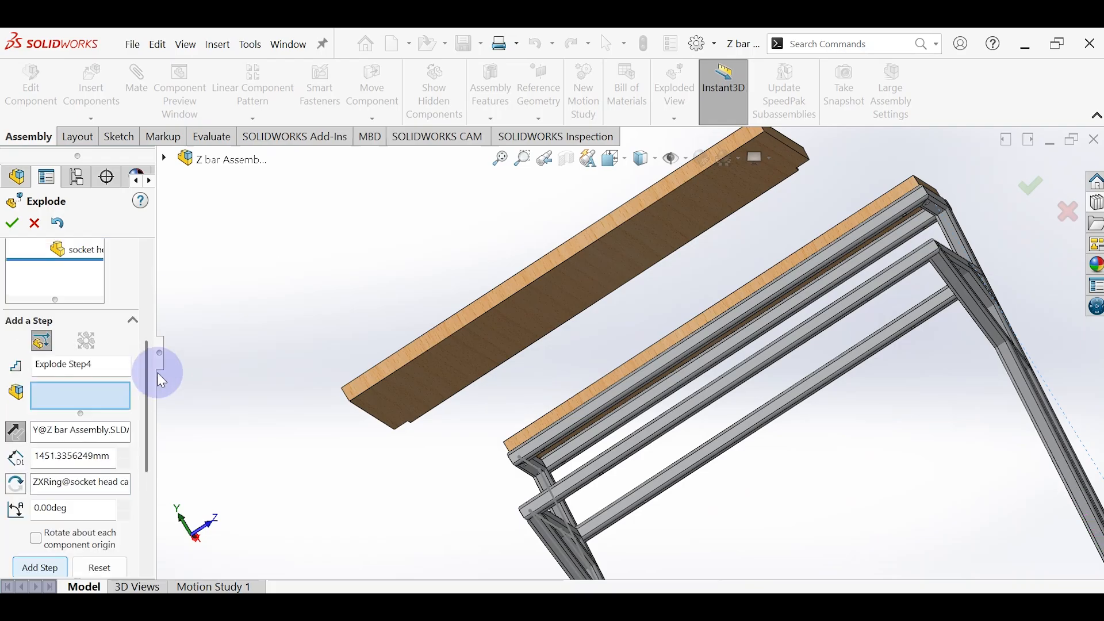
Step: Explode the top wood board about 442 mm upward along the Y axis, off the upper shelf, and complete the explode step
left_click(723, 320)
left_click_drag(706, 292, 574, 155)
left_click(49, 470)
left_click_drag(148, 417, 132, 509)
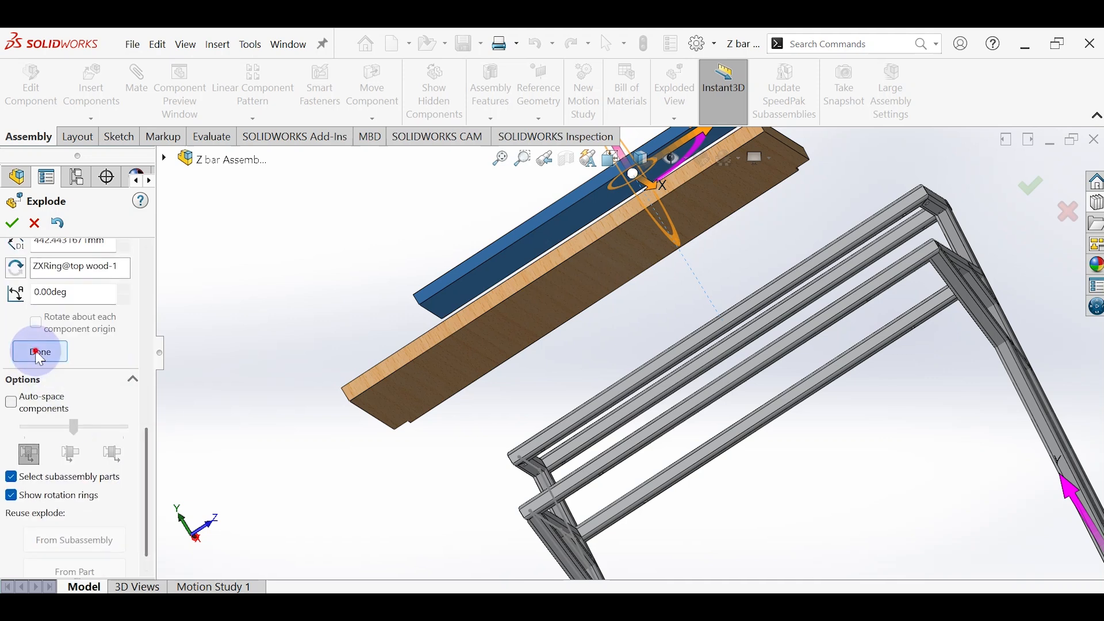
left_click(38, 351)
Step: Explode the Z-shaped frame along the X axis, away from the wood boards and screws, and finish the exploded view
scroll(543, 355, "up", 5)
mouse_move(543, 354)
middle_mouse_down()
mouse_move(635, 370)
mouse_move(628, 344)
mouse_move(557, 356)
middle_mouse_up()
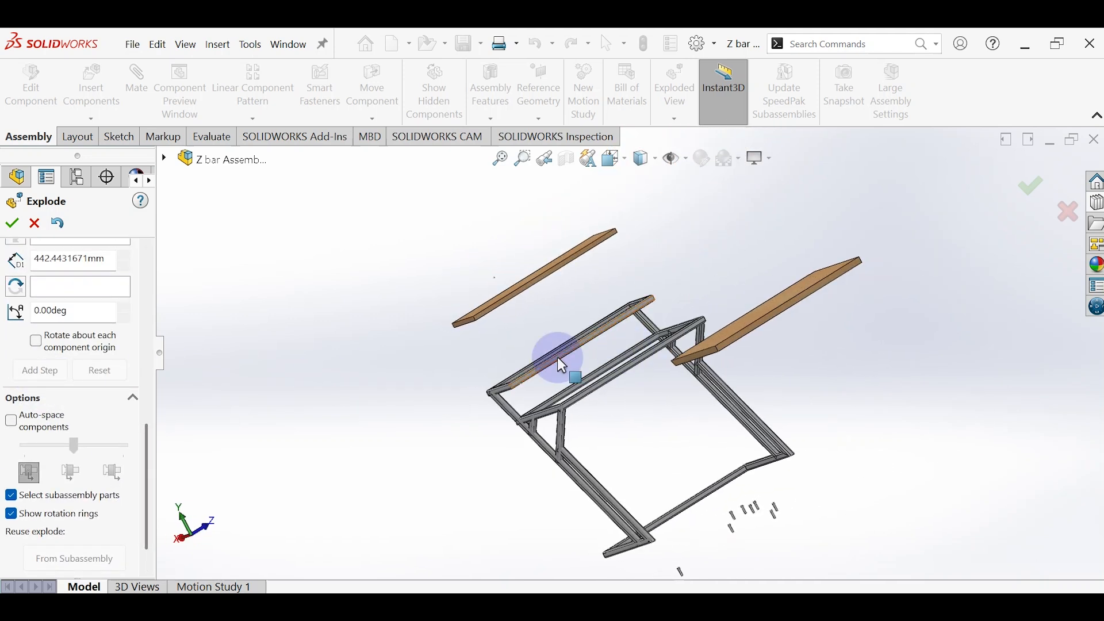
left_click(548, 410)
left_click_drag(457, 461, 350, 500)
left_click(38, 387)
left_click(12, 226)
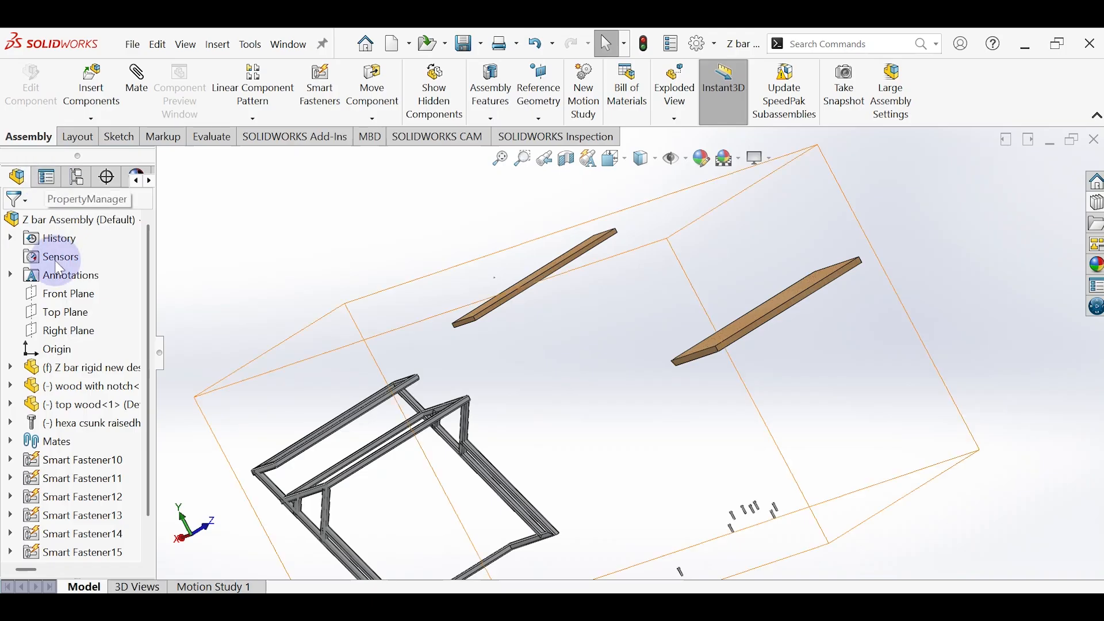
Step: Expand the Default configuration of the assembly to show its exploded view
left_click(46, 177)
left_click(77, 181)
right_click(110, 246)
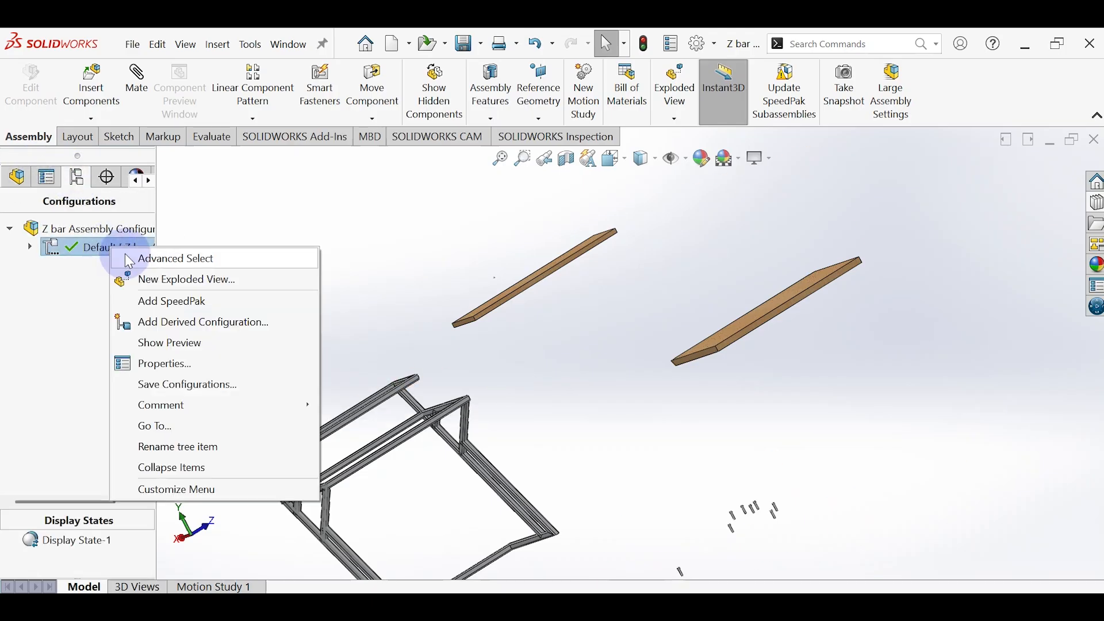
left_click(99, 253)
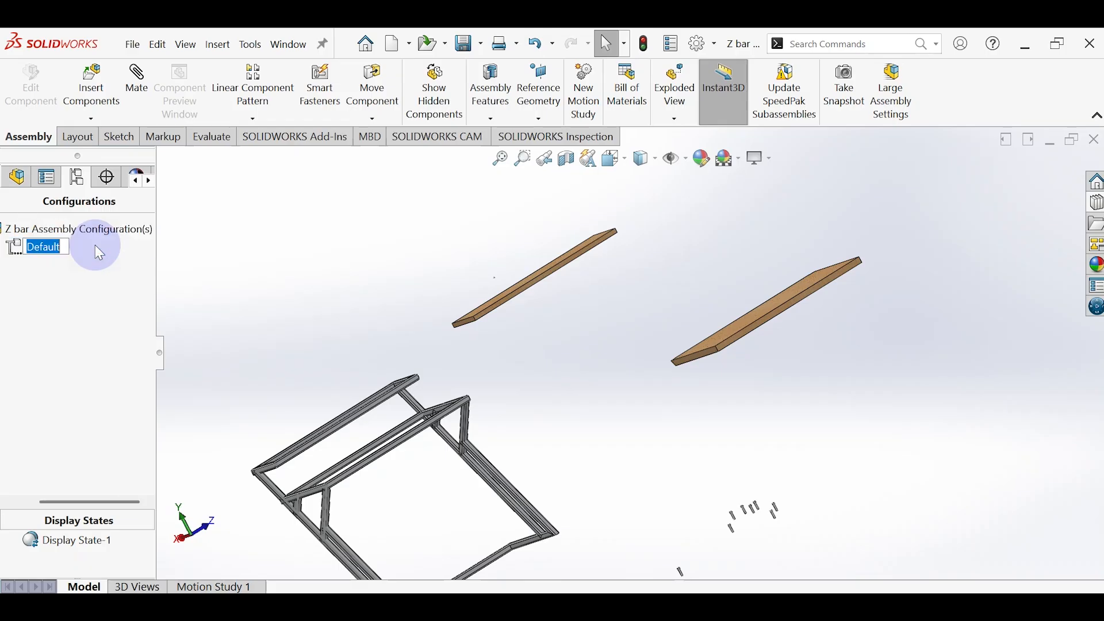
left_click(272, 241)
left_click(111, 251)
left_click(27, 252)
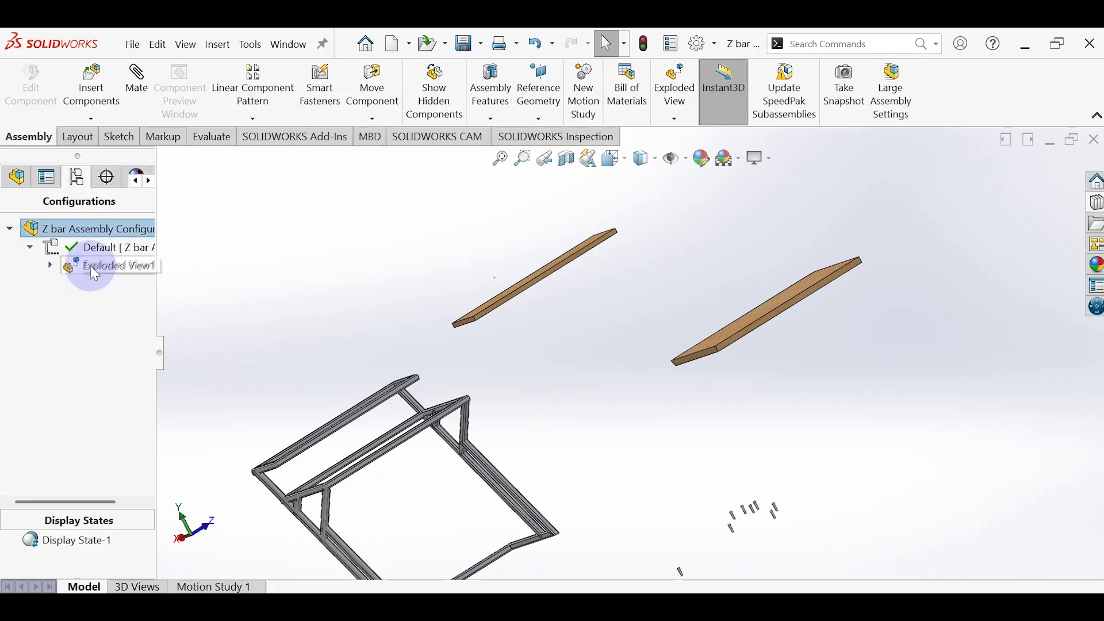
Step: Animate the collapse of the exploded view and choose the MP4 file type for saving the Z bar Assembly animation
right_click(95, 267)
left_click(135, 295)
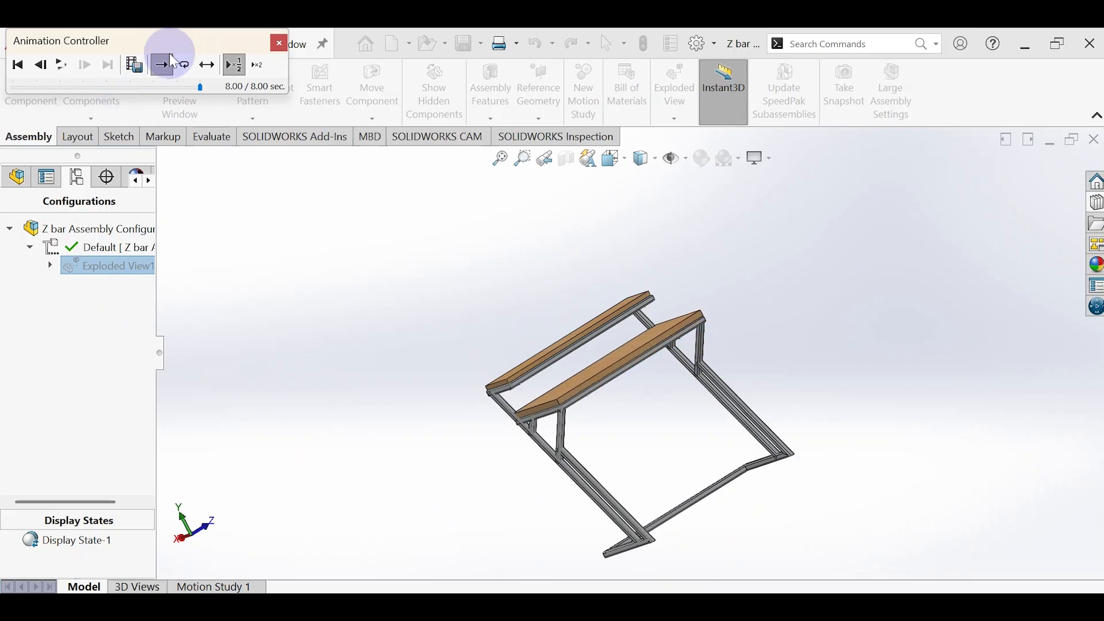
left_click(133, 65)
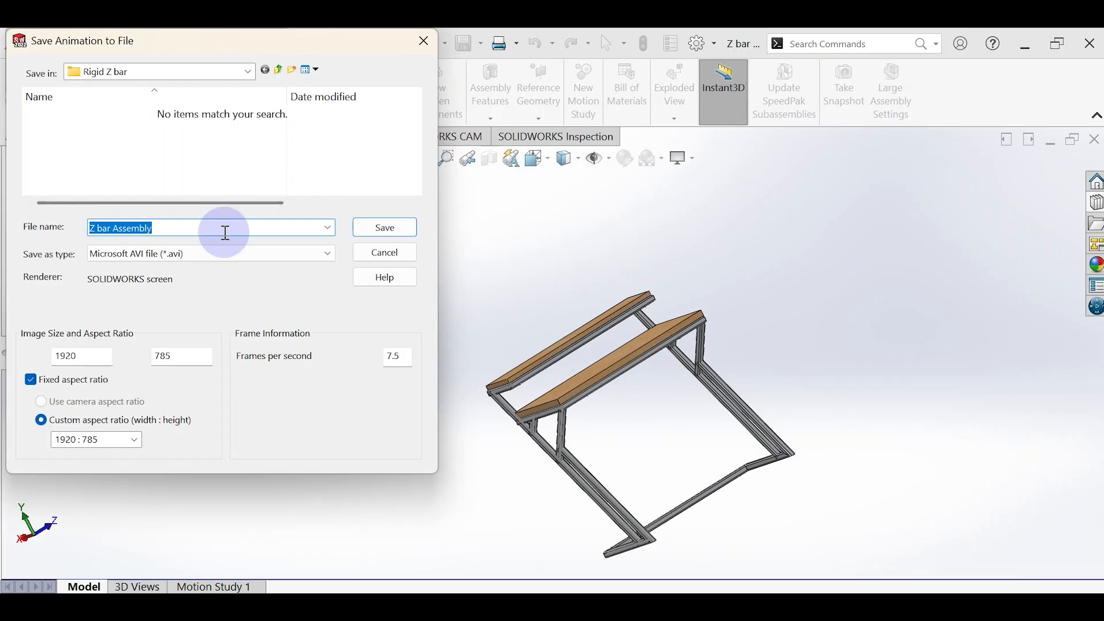
left_click(289, 256)
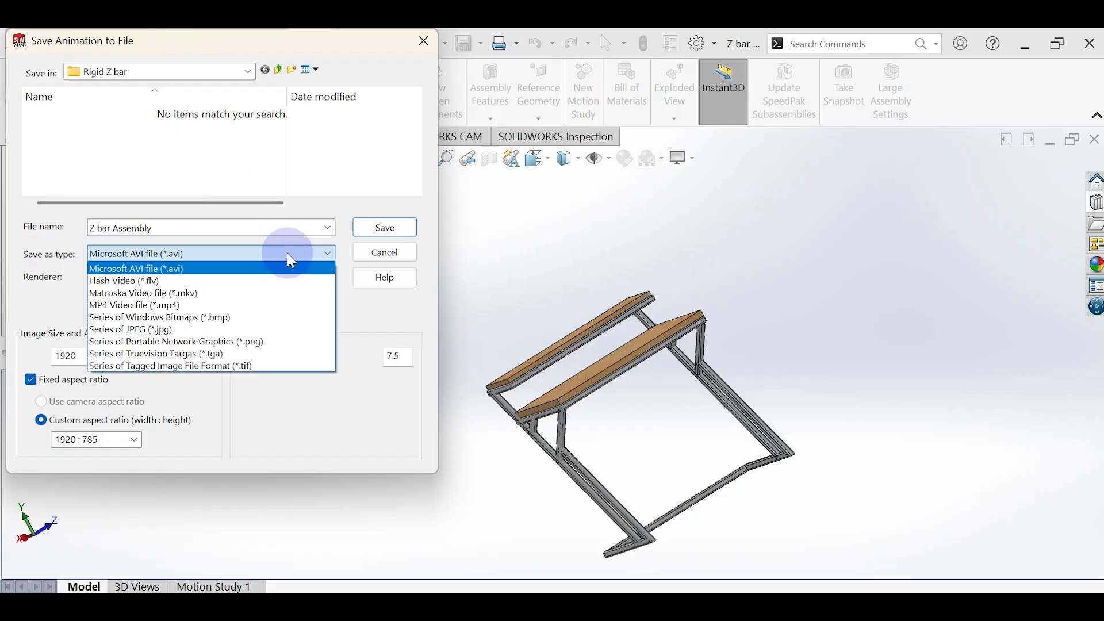
left_click(289, 254)
left_click(289, 254)
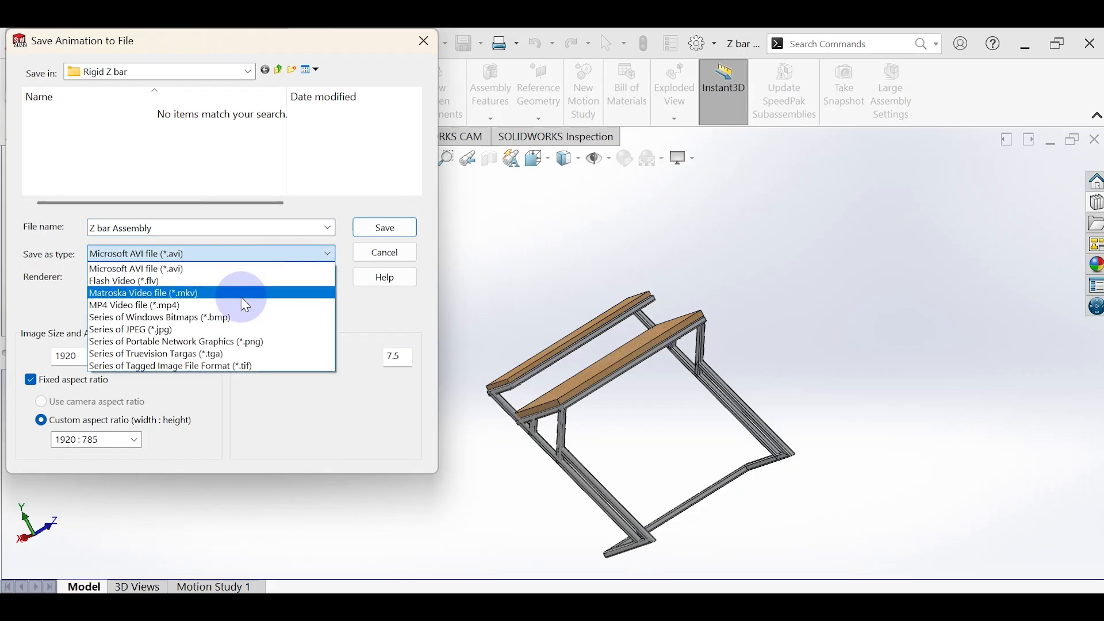
left_click(218, 307)
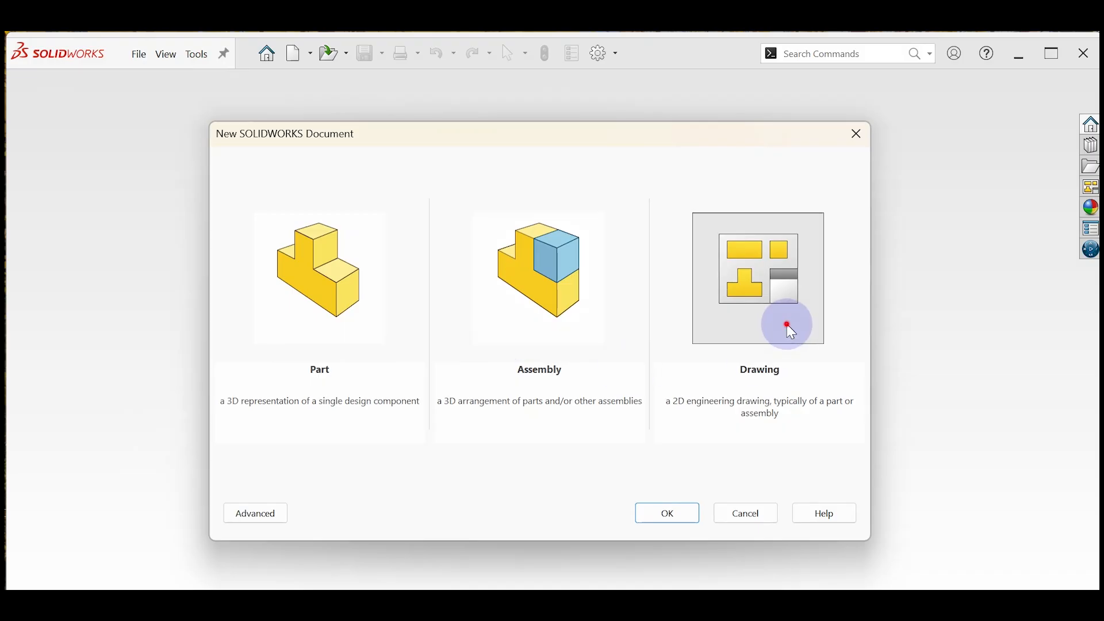
Step: Create a drawing on an A3 (ISO) sheet and load the part "Z bar rigid new design double braces" for its model view
double_click(785, 322)
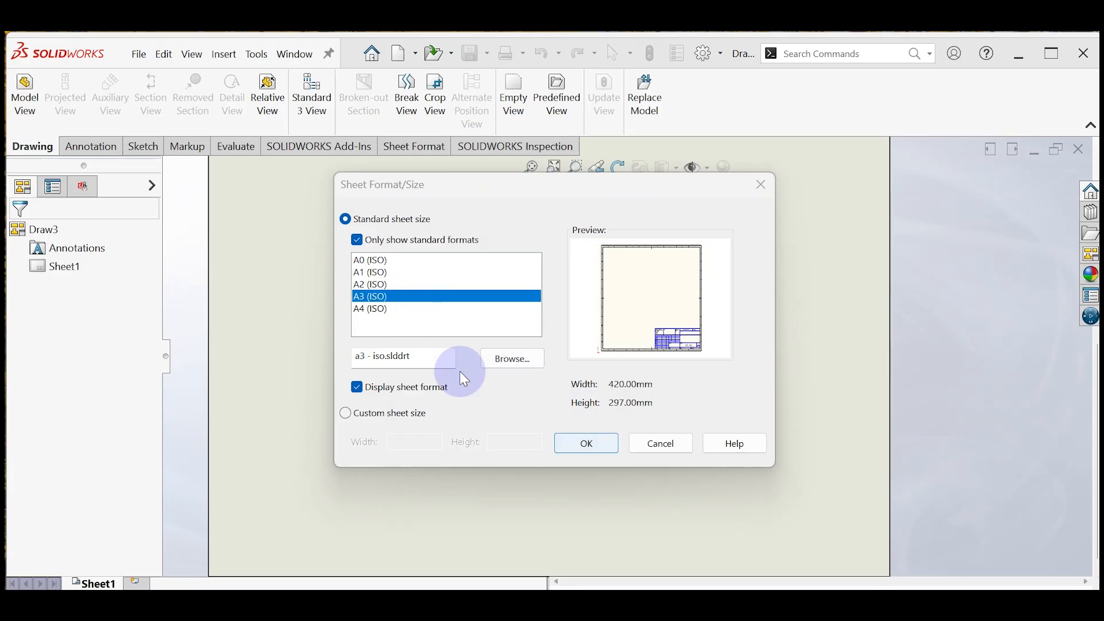
left_click(584, 450)
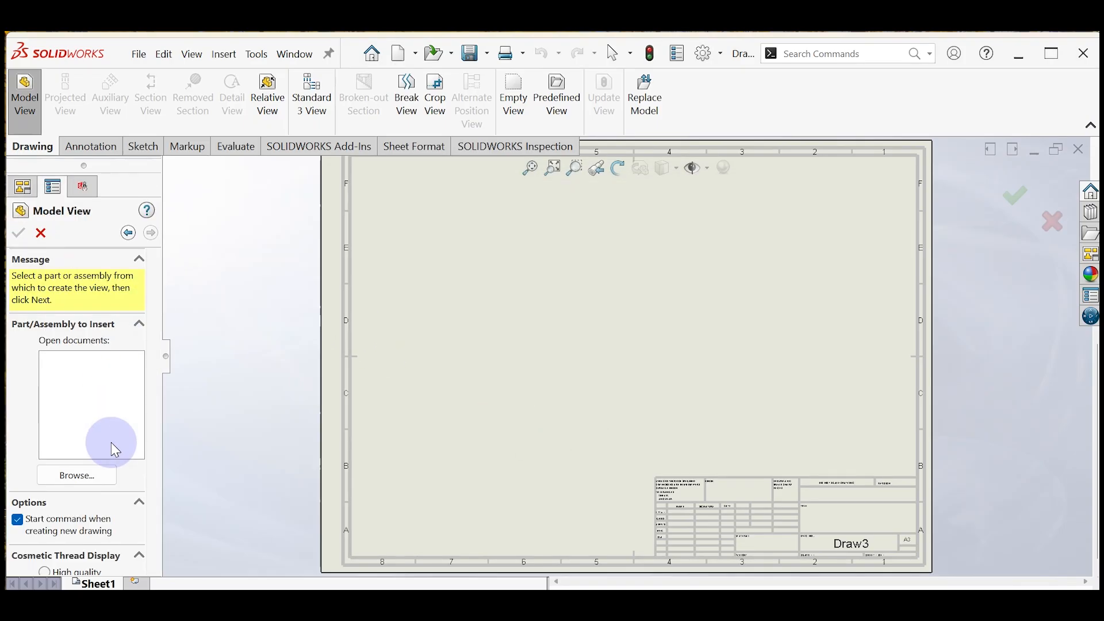
left_click(89, 476)
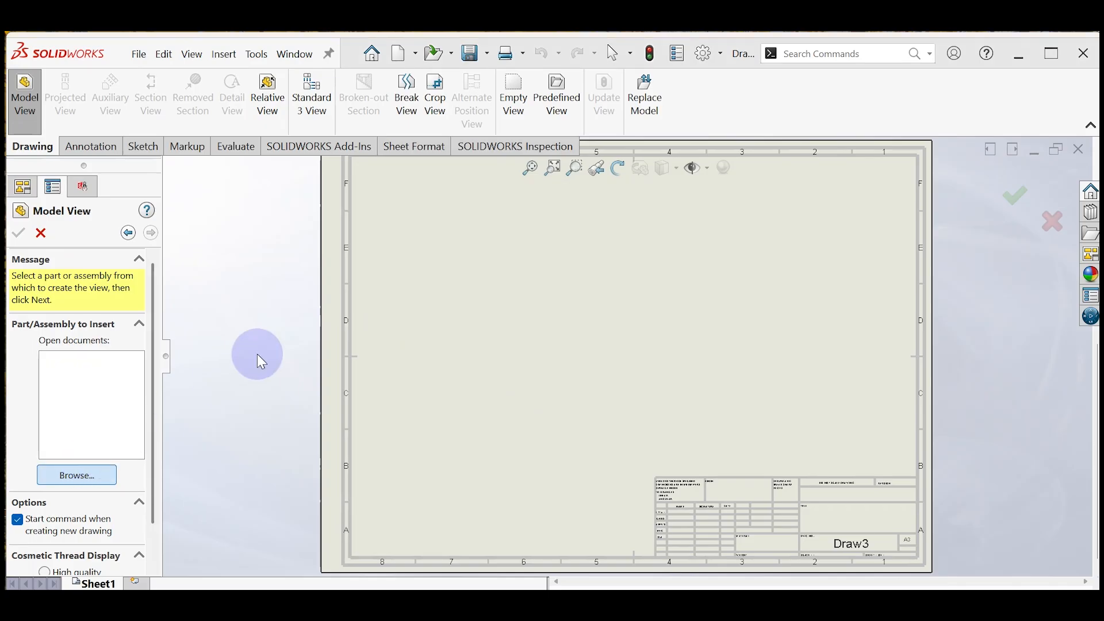
left_click(523, 320)
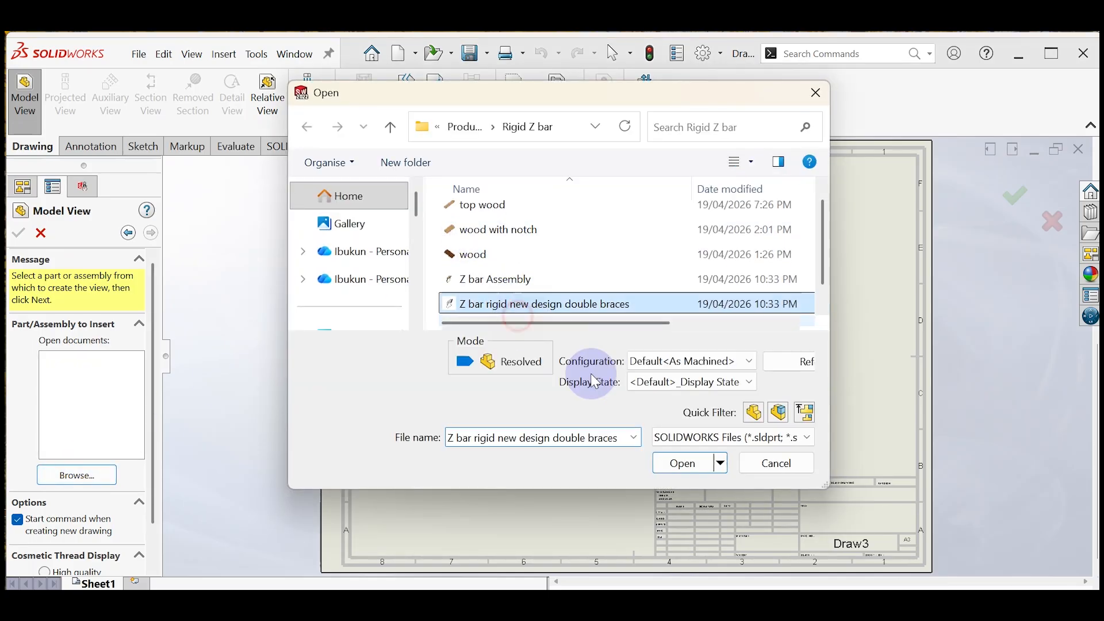
left_click(668, 465)
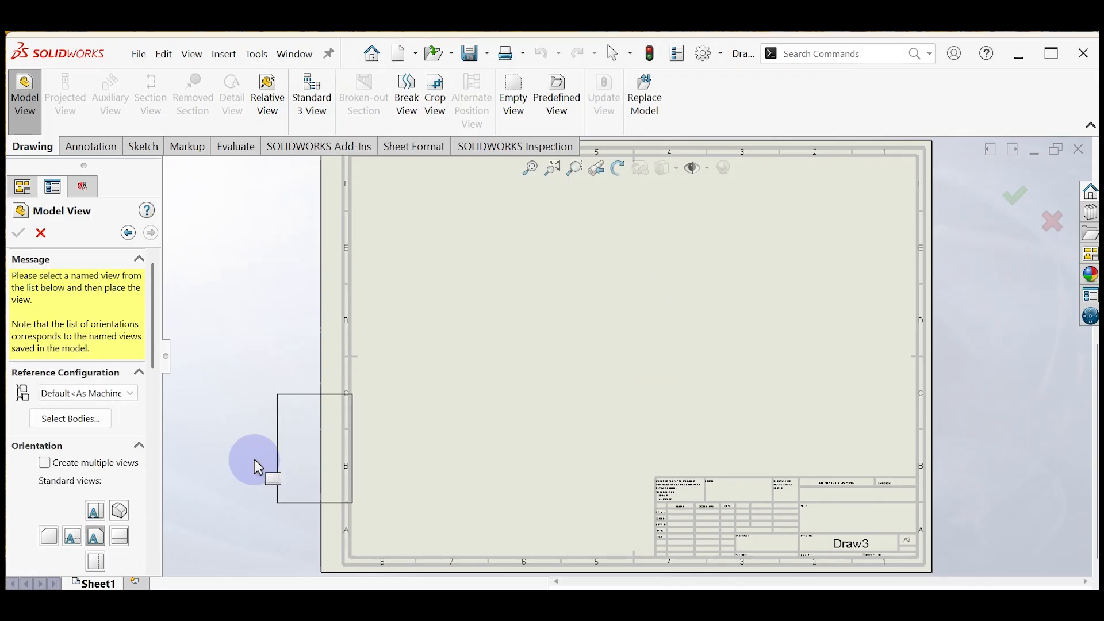
Step: Place an isometric view of the frame on the right half of the sheet at a custom scale of 1:10
scroll(158, 368, "down", 3)
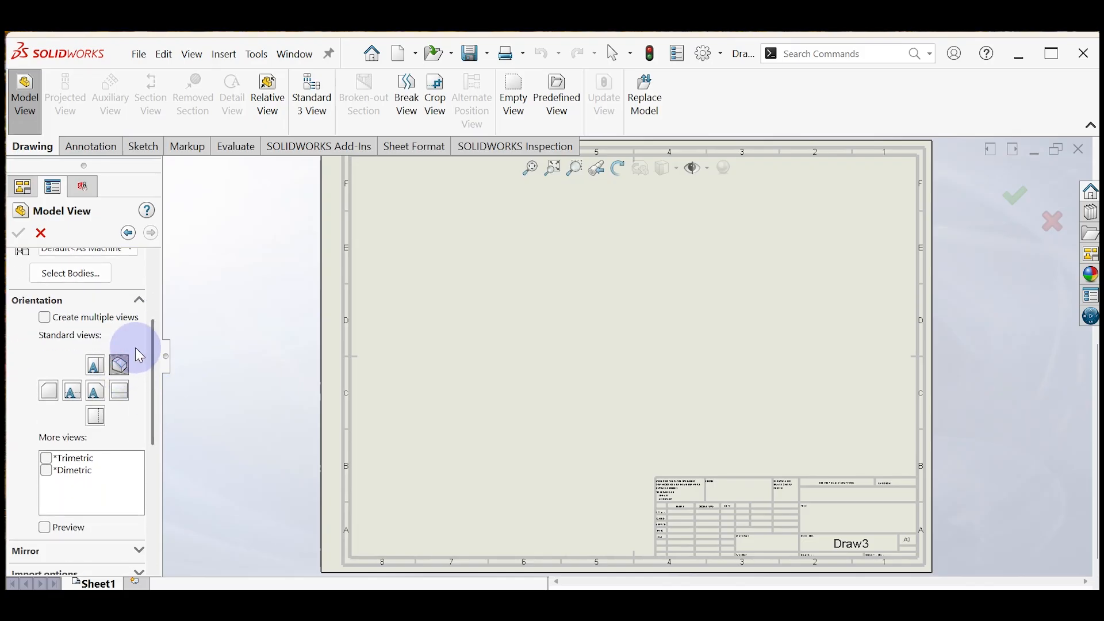
left_click_drag(154, 371, 156, 450)
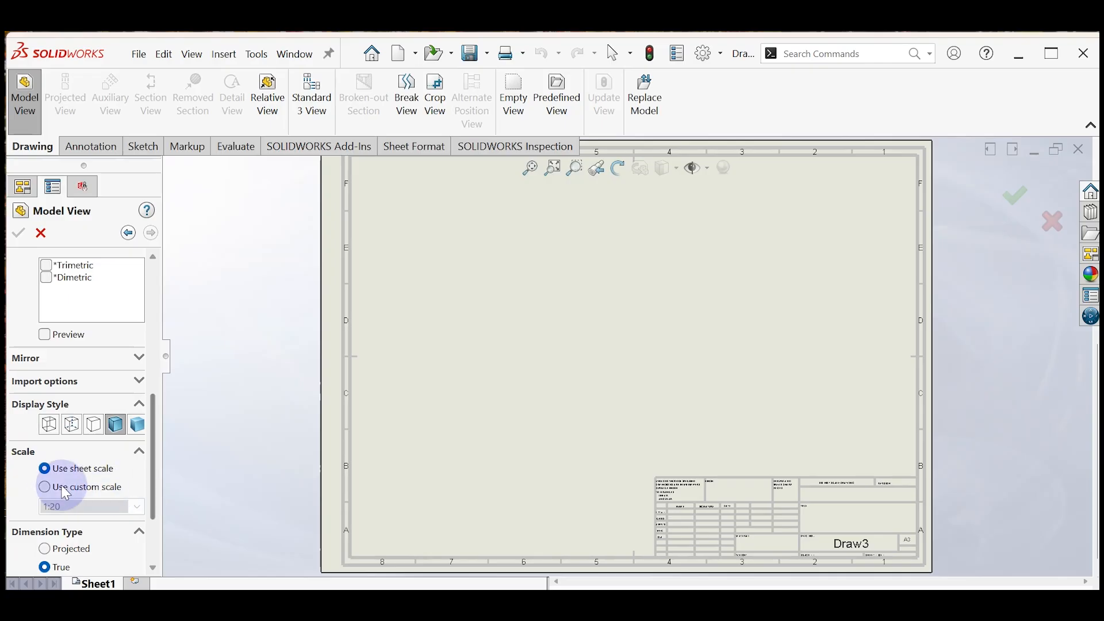
left_click(44, 488)
left_click(138, 508)
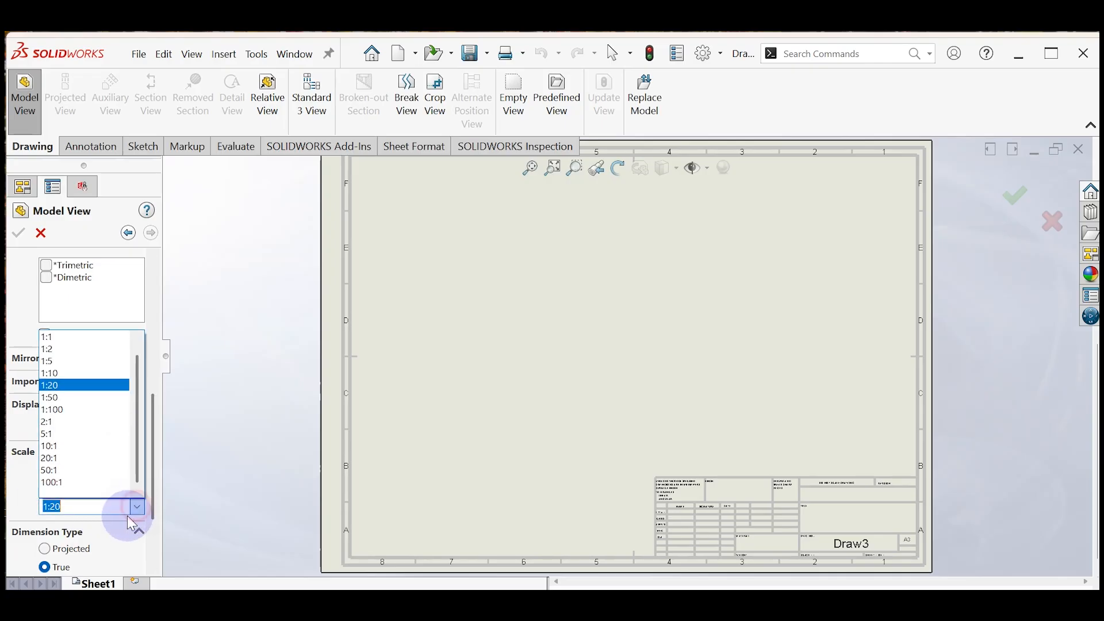
left_click(90, 373)
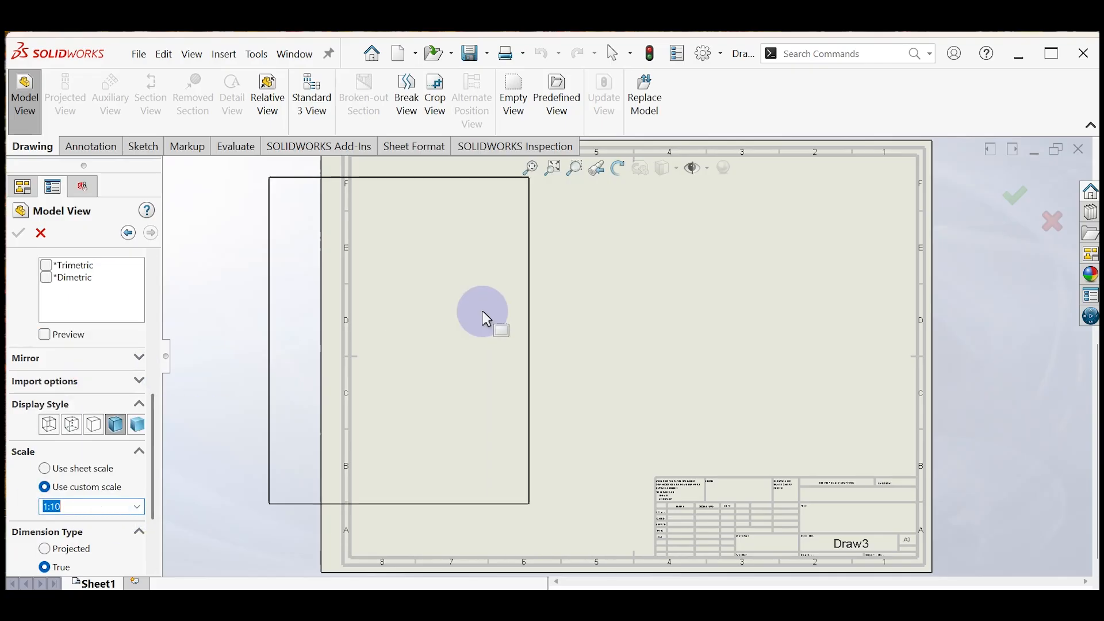
left_click(741, 334)
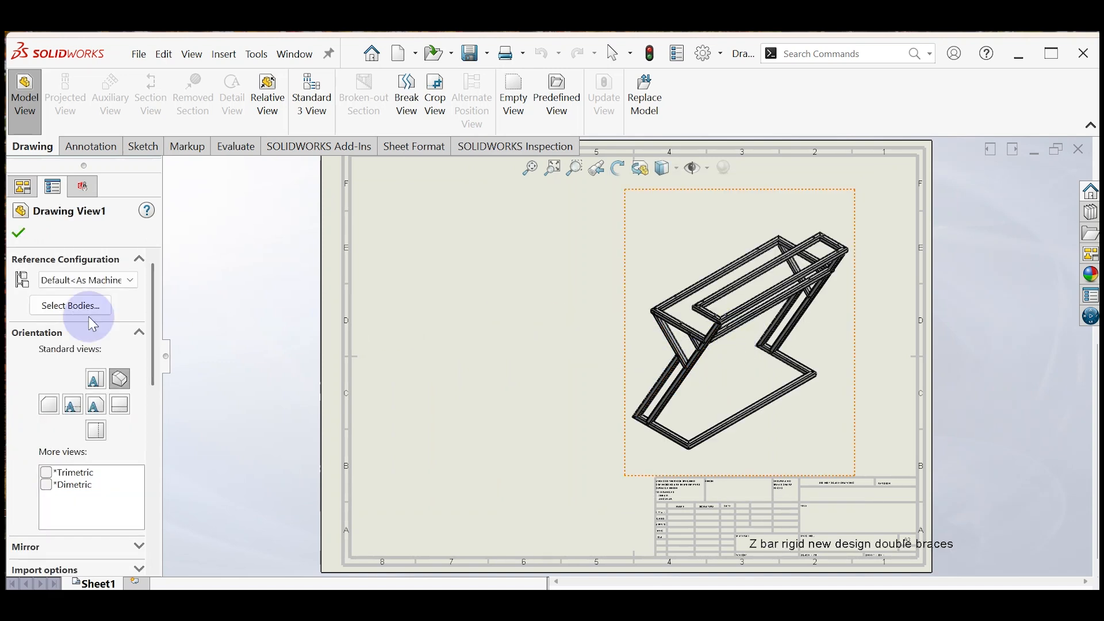
Step: Insert a weldment cut list for the frame view, using Default<As Welded>, in the lower-left corner of the sheet
left_click(224, 54)
mouse_move(249, 138)
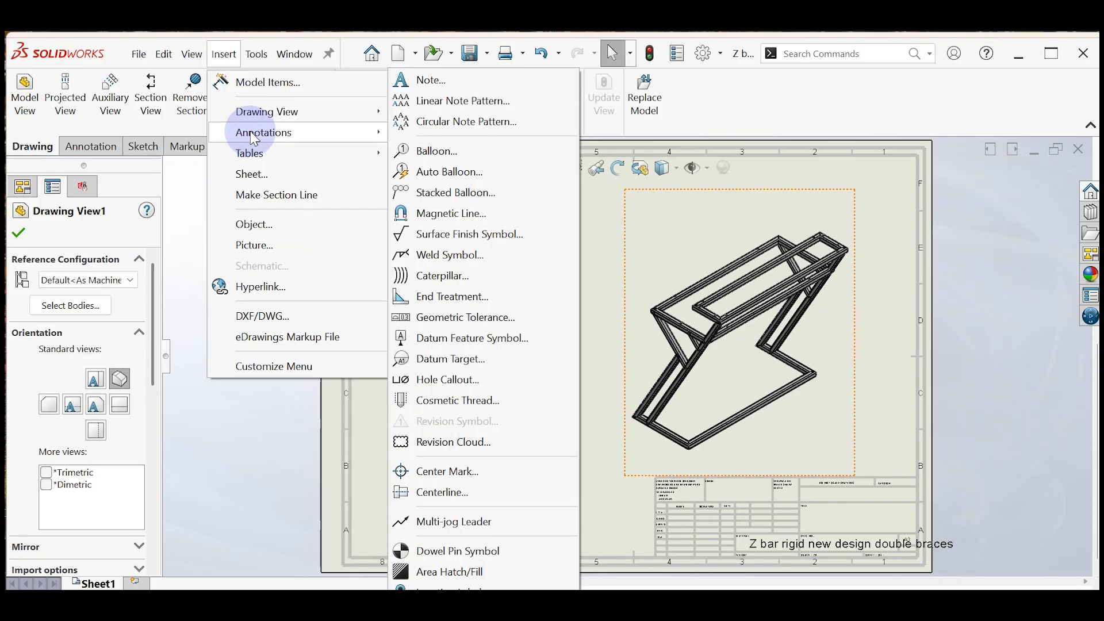
mouse_move(270, 122)
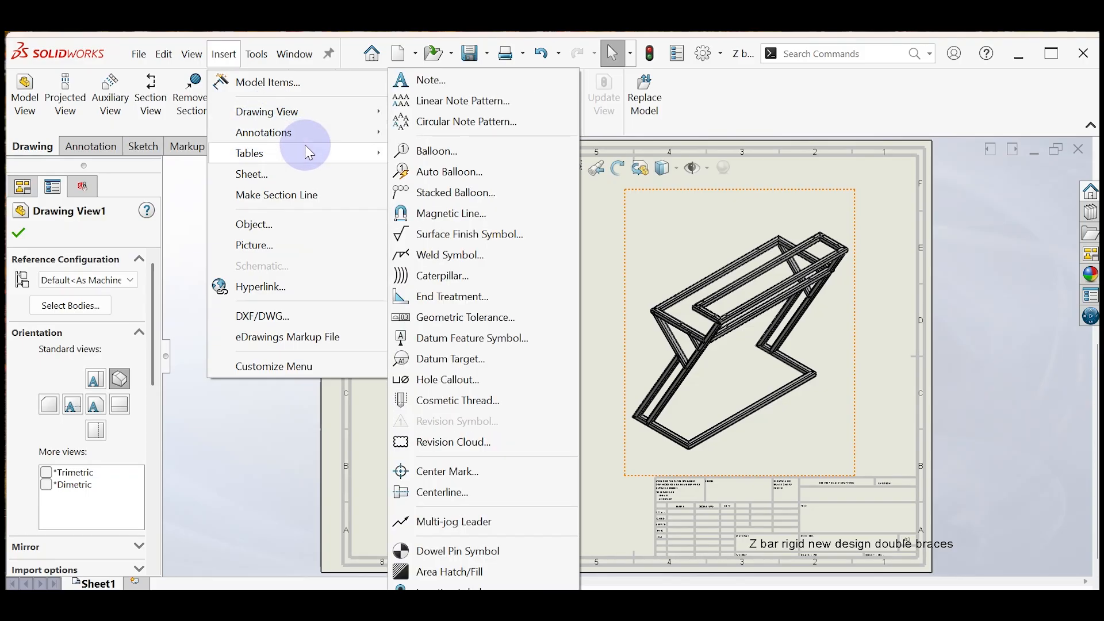
mouse_move(305, 153)
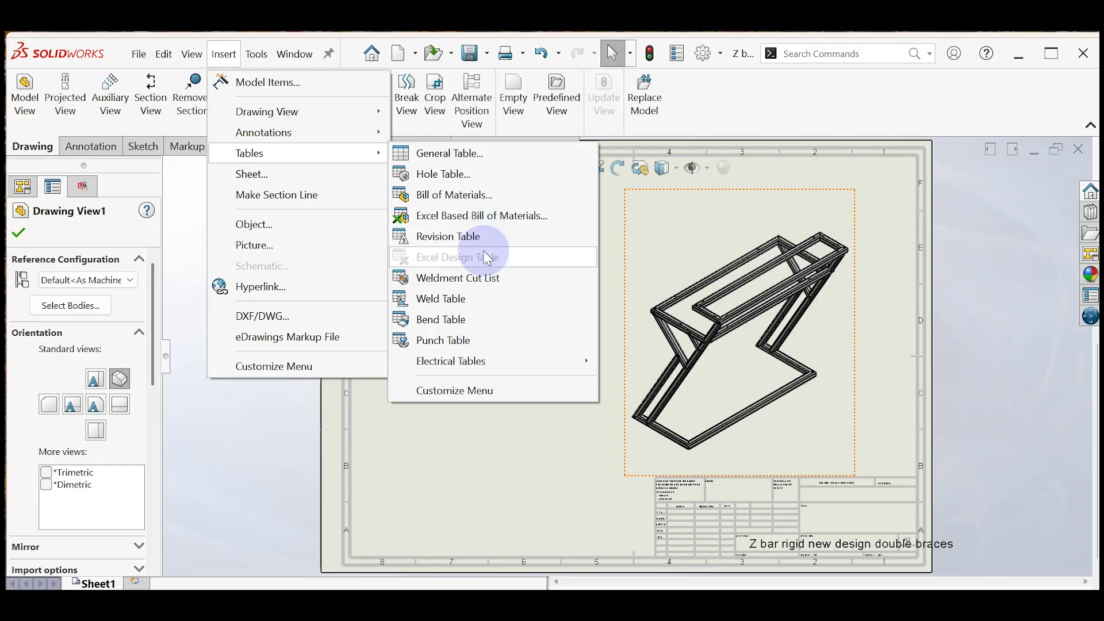
left_click(476, 280)
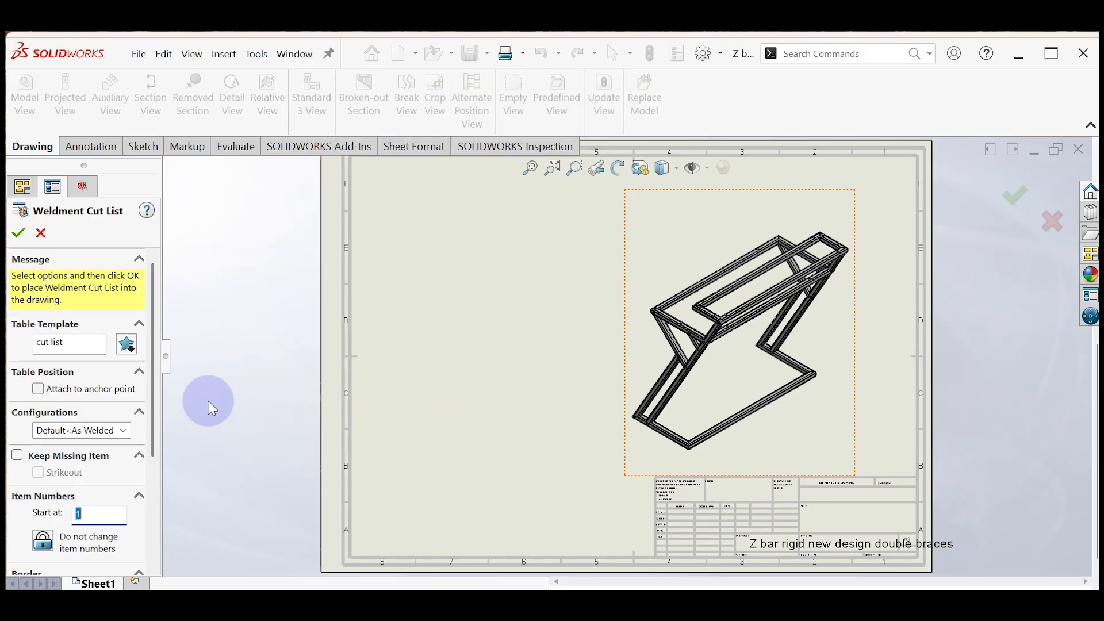
left_click(120, 426)
left_click(110, 445)
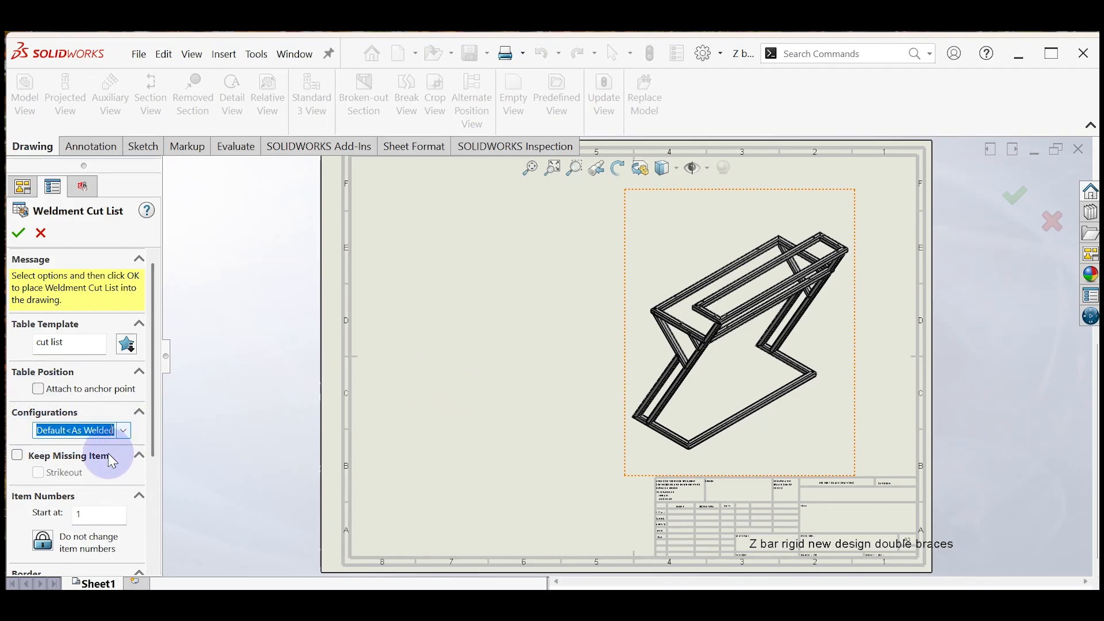
left_click_drag(157, 451, 156, 389)
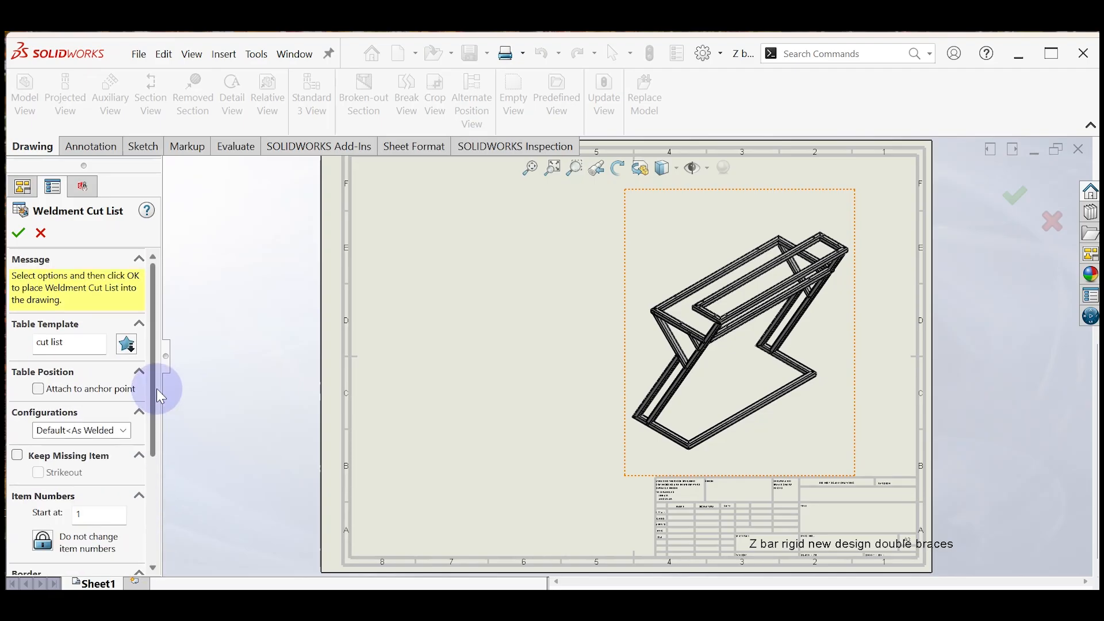
left_click(19, 232)
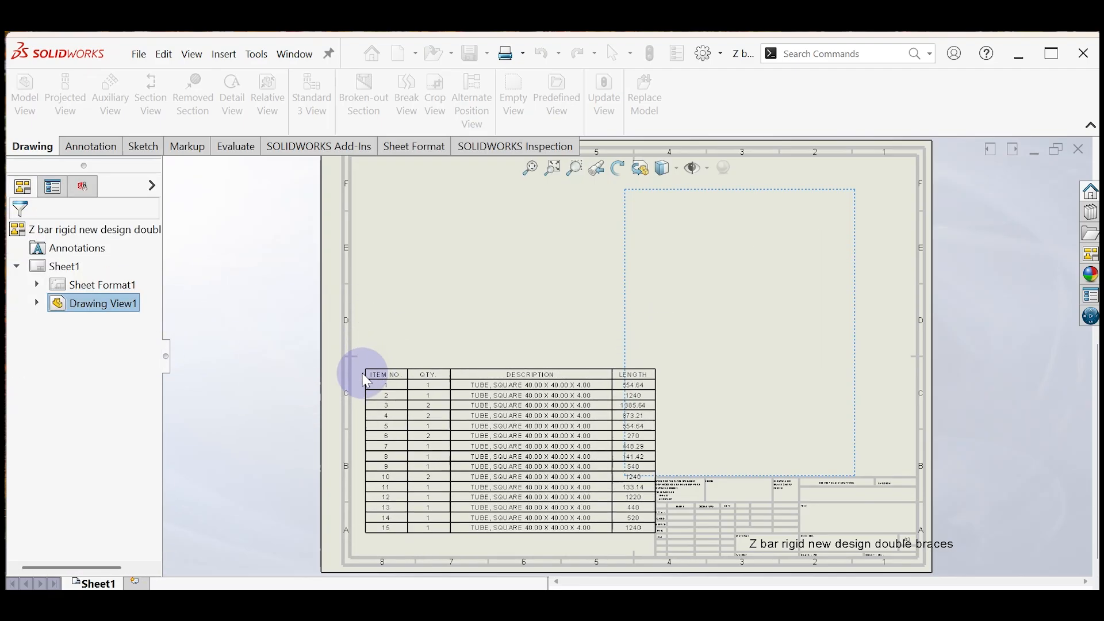
left_click(364, 401)
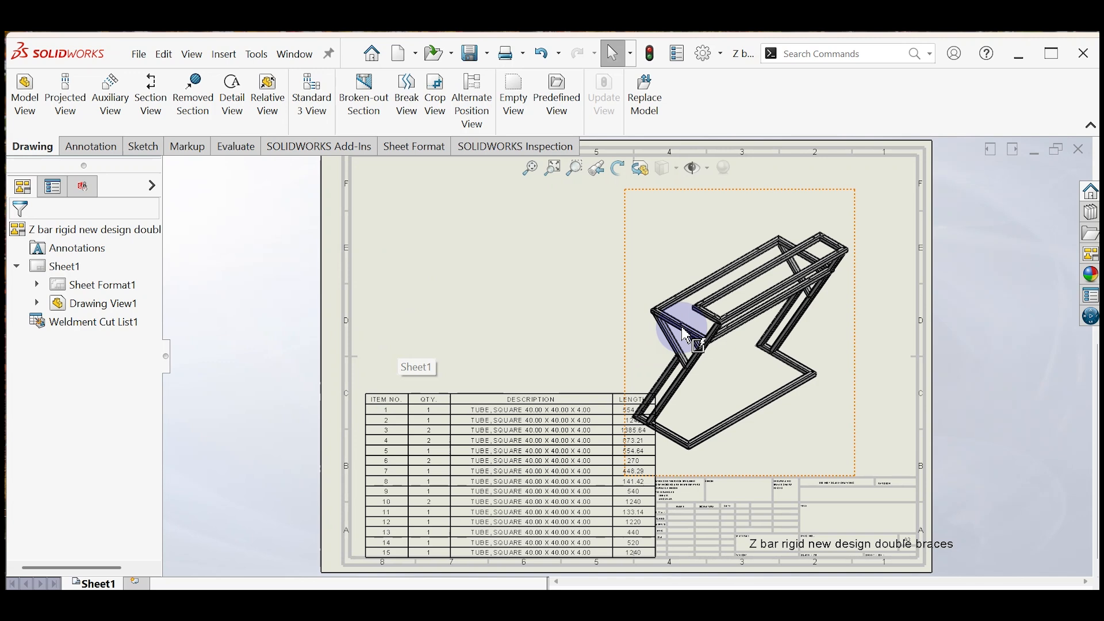
Step: Move the frame view up and to the right, clear of the cut list, and add auto balloons around it
left_click_drag(702, 332, 749, 281)
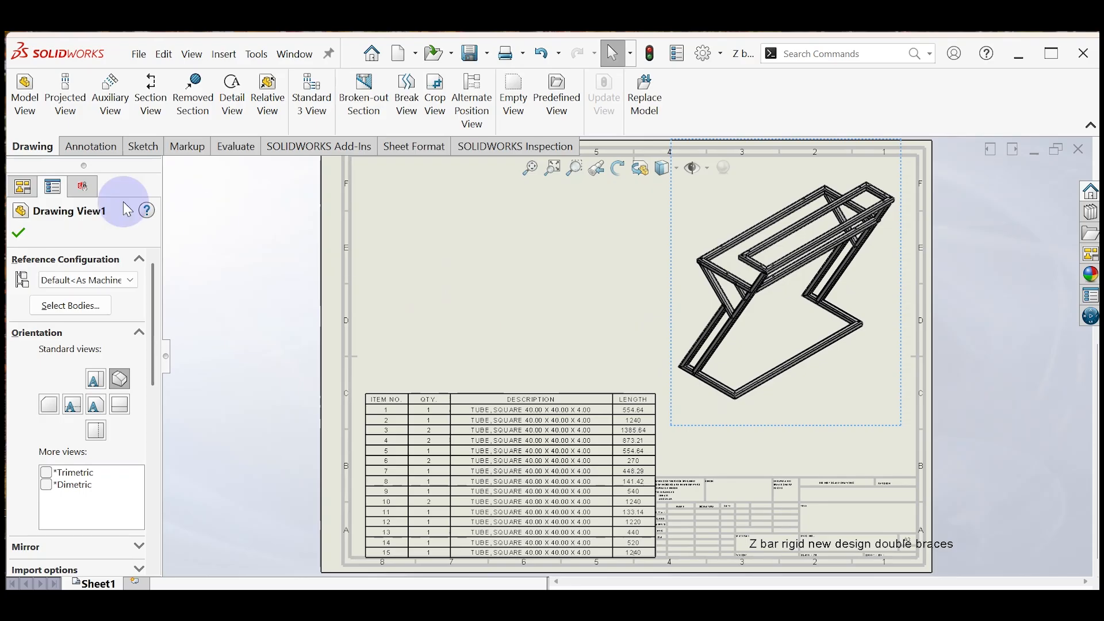
left_click(19, 232)
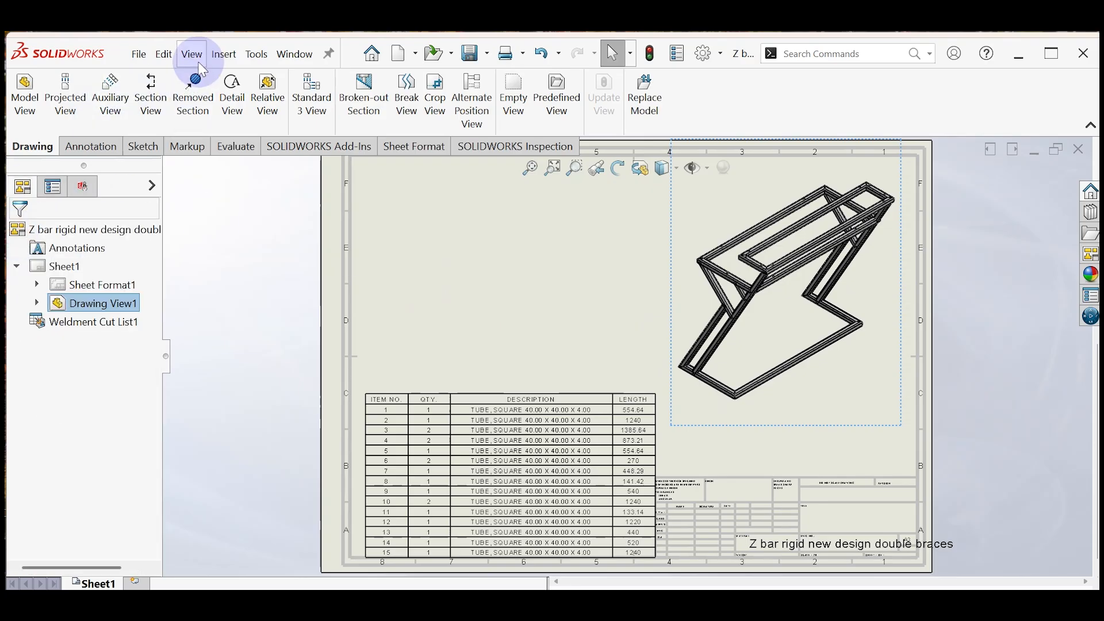
left_click(221, 61)
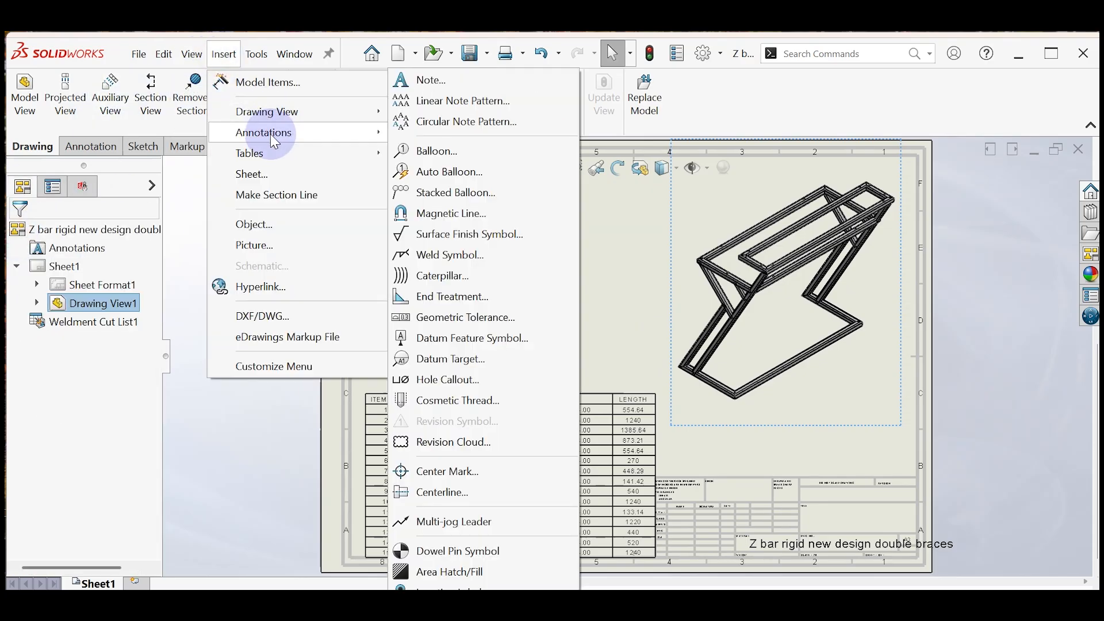
left_click(425, 171)
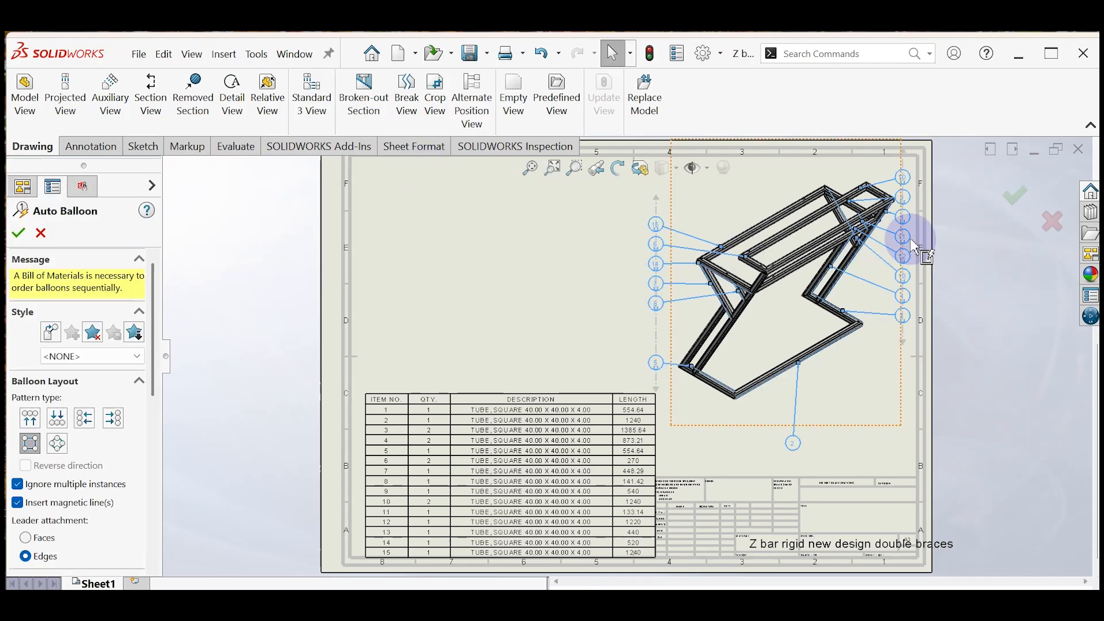
scroll(891, 251, "down", 2)
scroll(855, 255, "up", 2)
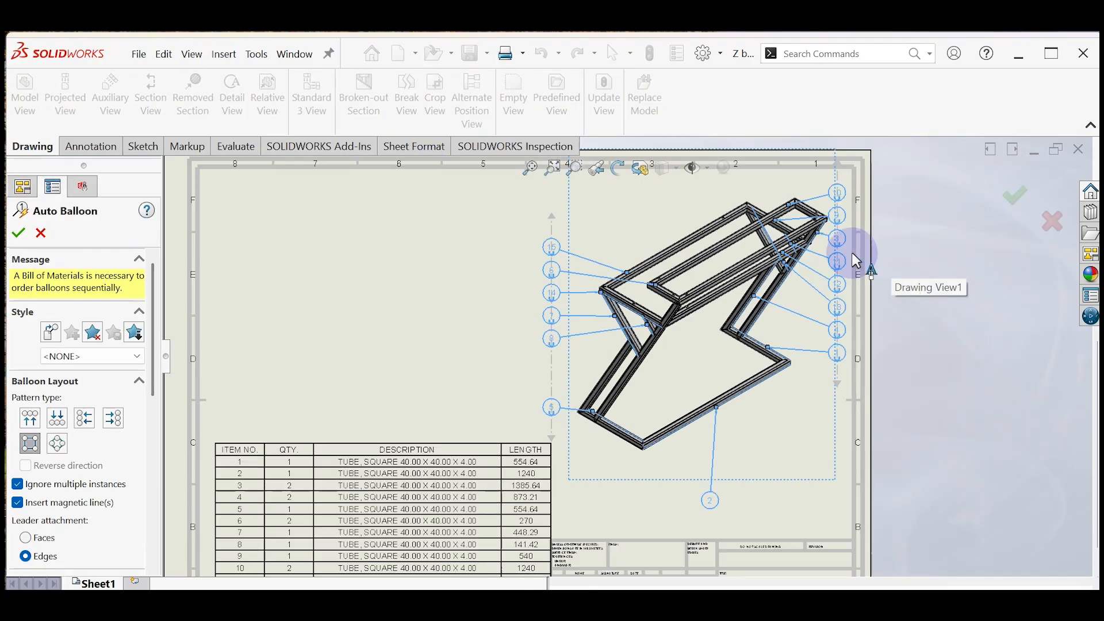
scroll(629, 357, "up", 1)
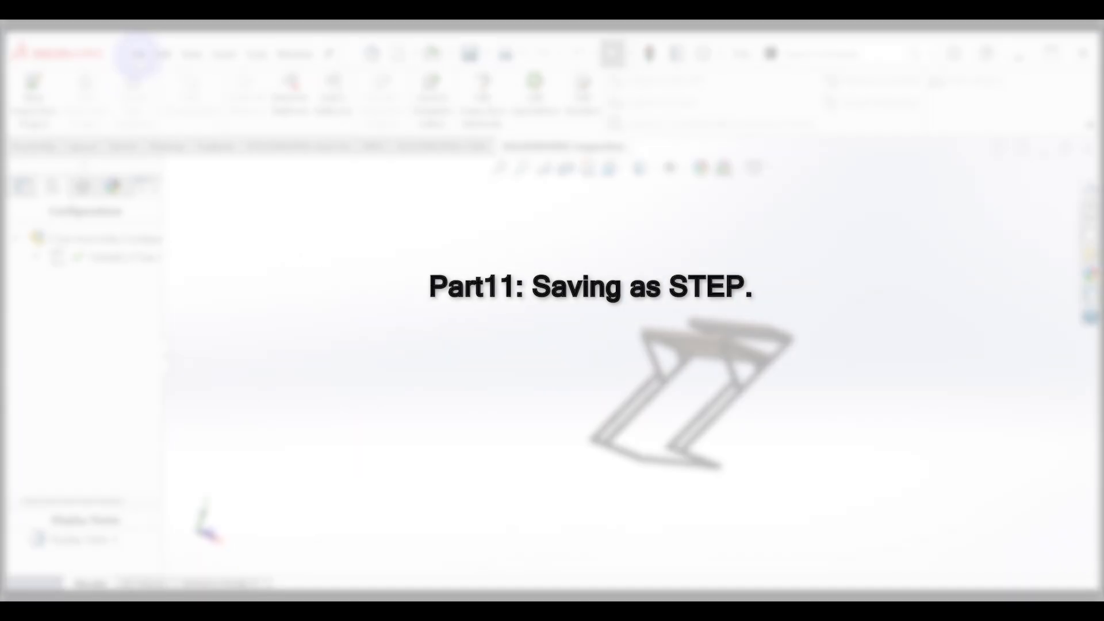
Step: Save the assembly as a STEP AP214 file named Z bar Assembly in the Rigid Z bar folder
left_click(138, 54)
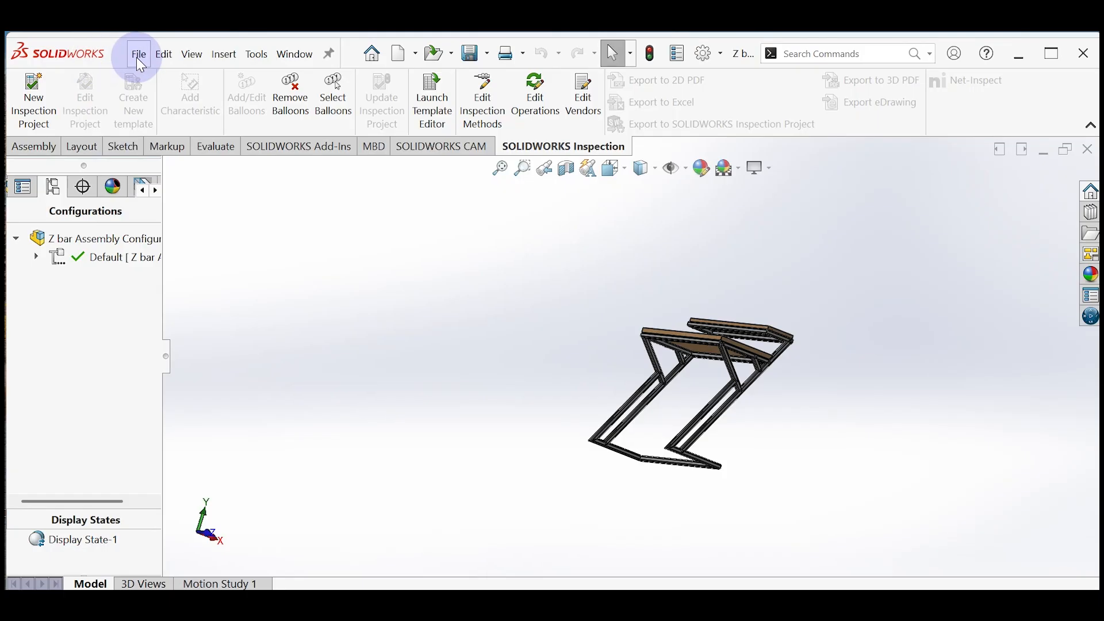
left_click(139, 53)
left_click(184, 281)
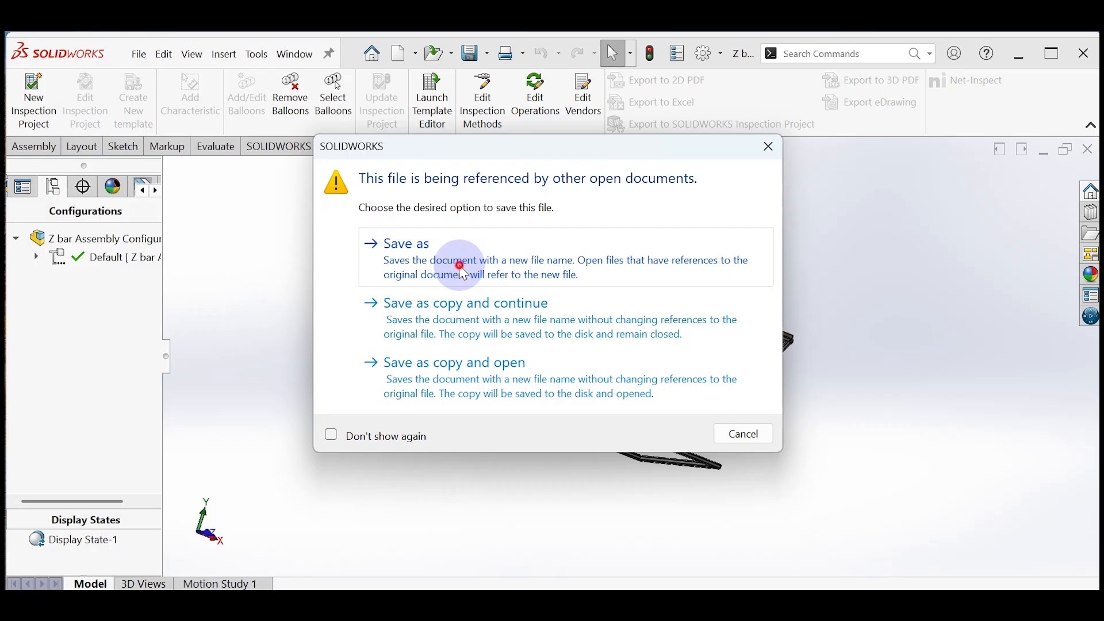
left_click(463, 271)
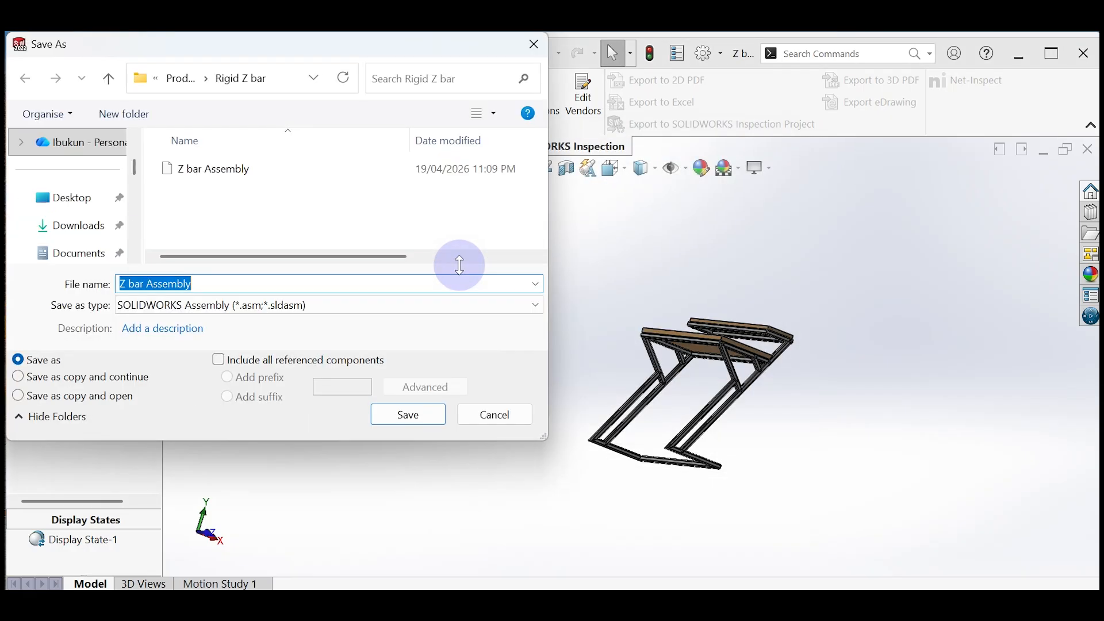
left_click(333, 310)
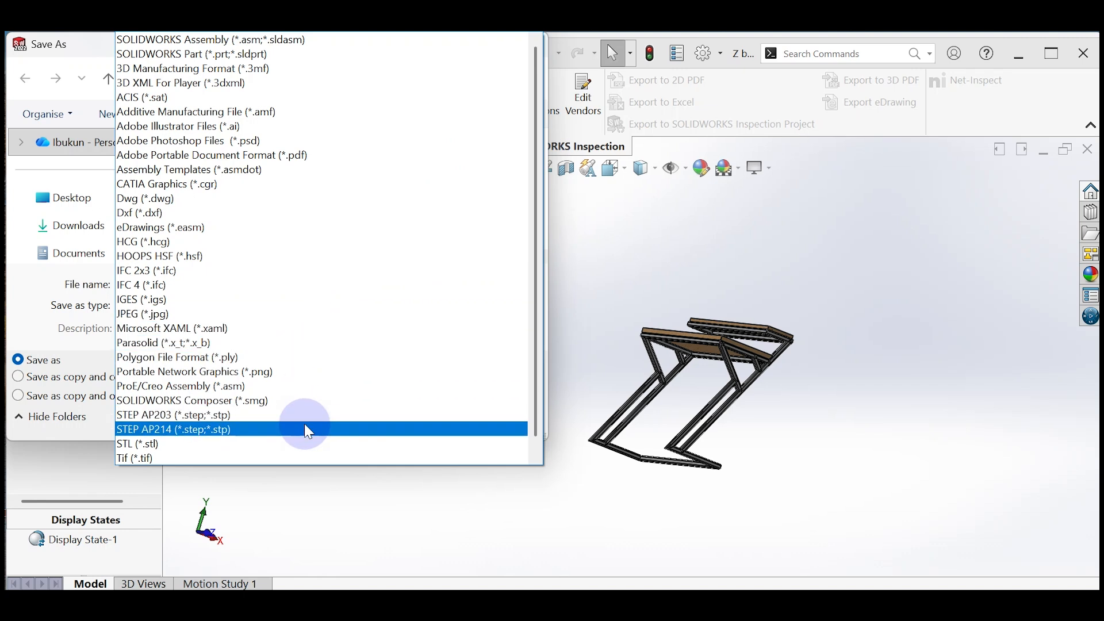
left_click(308, 431)
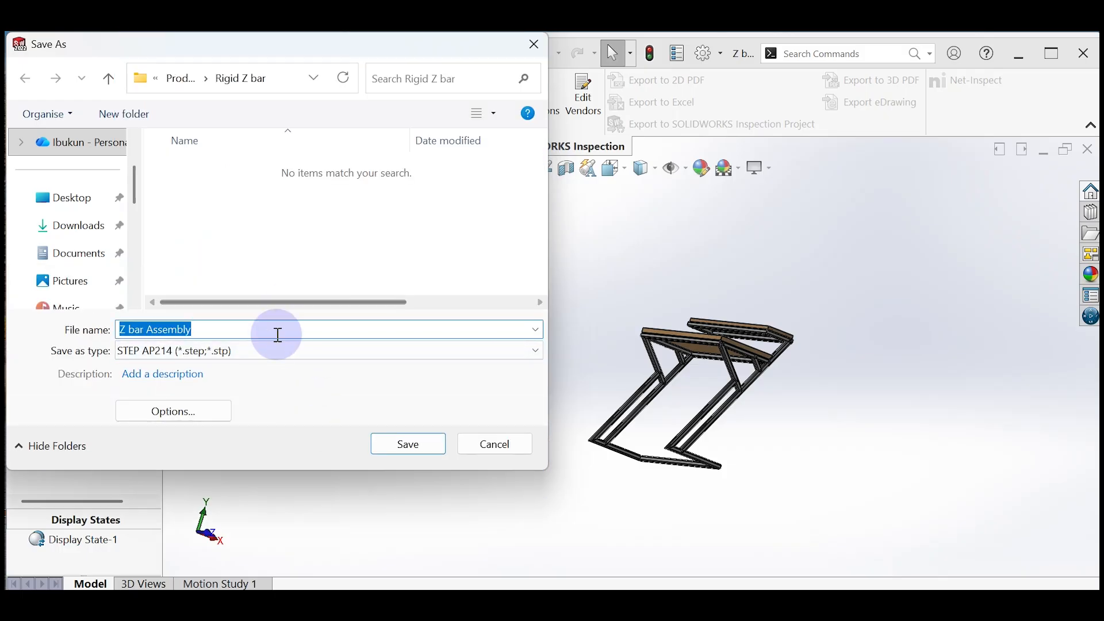
left_click(395, 446)
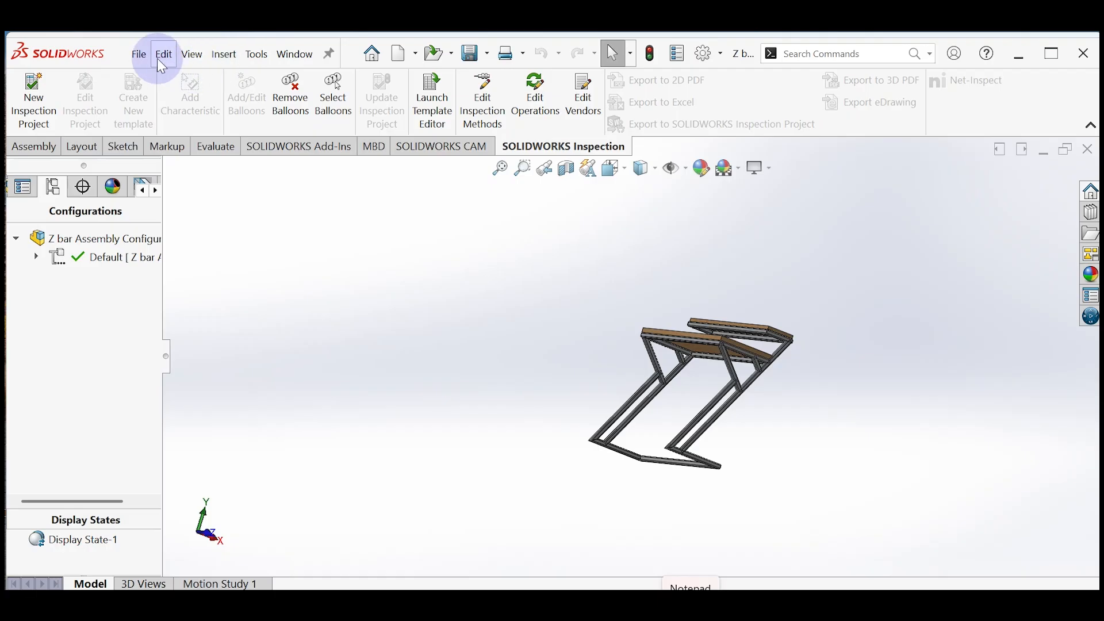
Step: Start another Save As of the assembly, choosing the plain Save as option for the referenced file
left_click(138, 54)
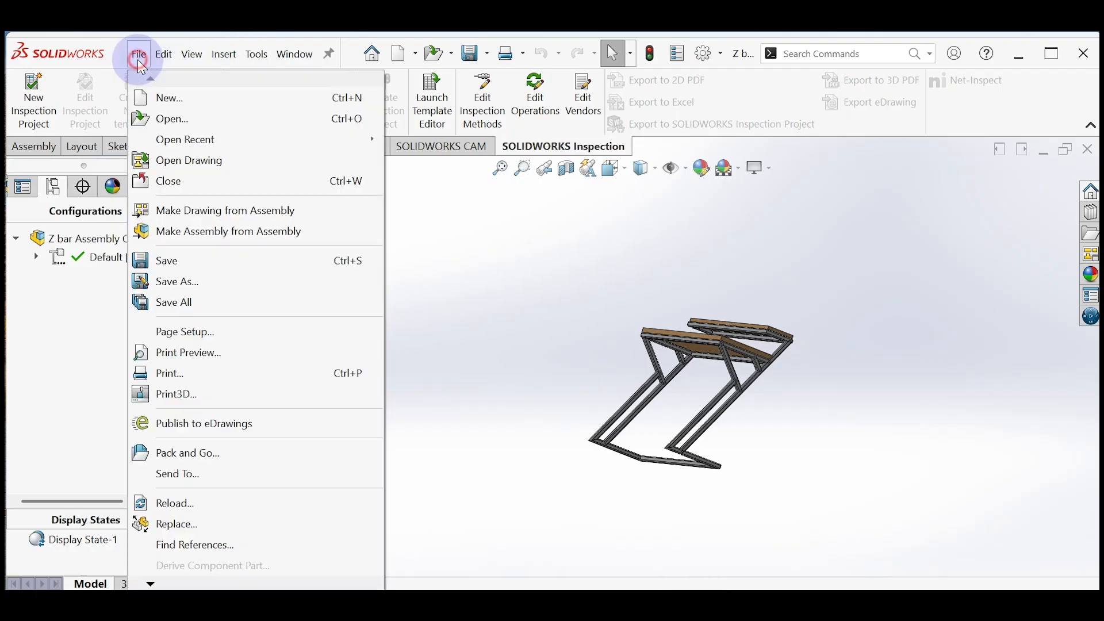
left_click(172, 282)
left_click(369, 264)
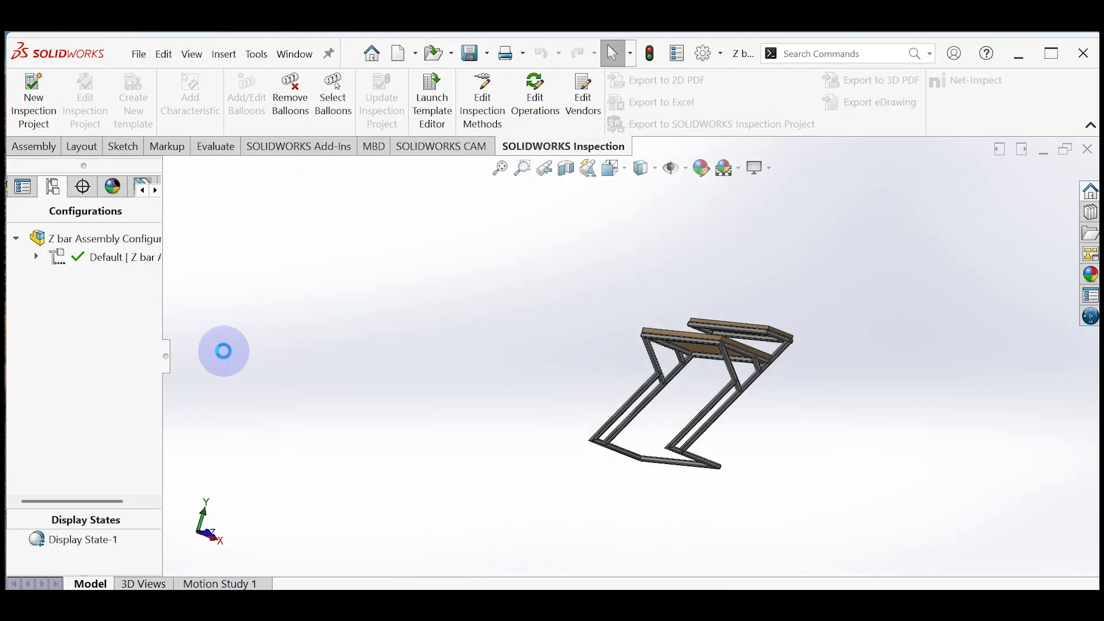